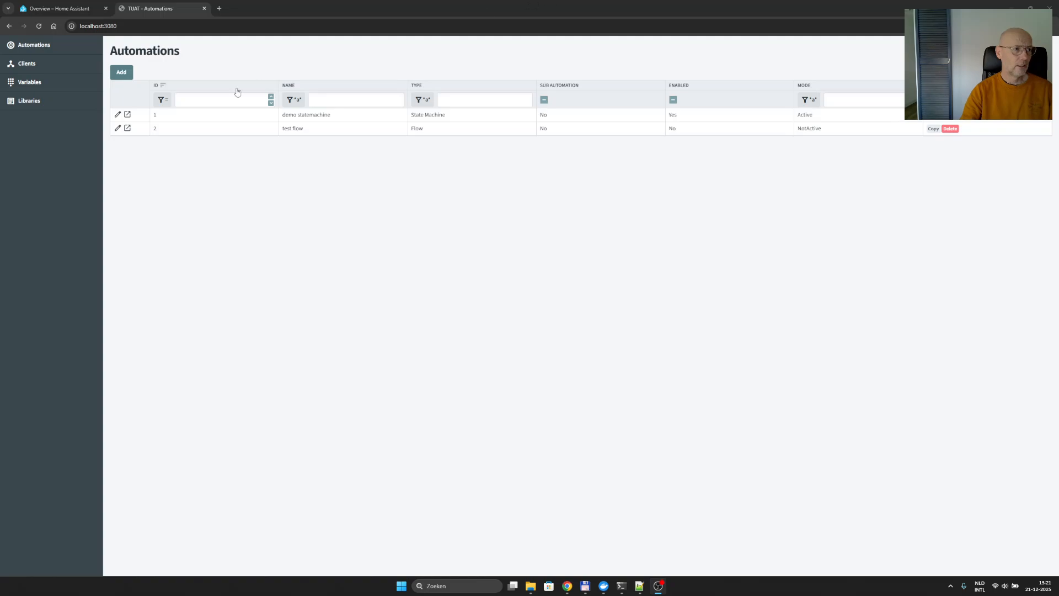
- Review the automation types and script languages offered for a new automation, and leave the form without adding one
click(121, 73)
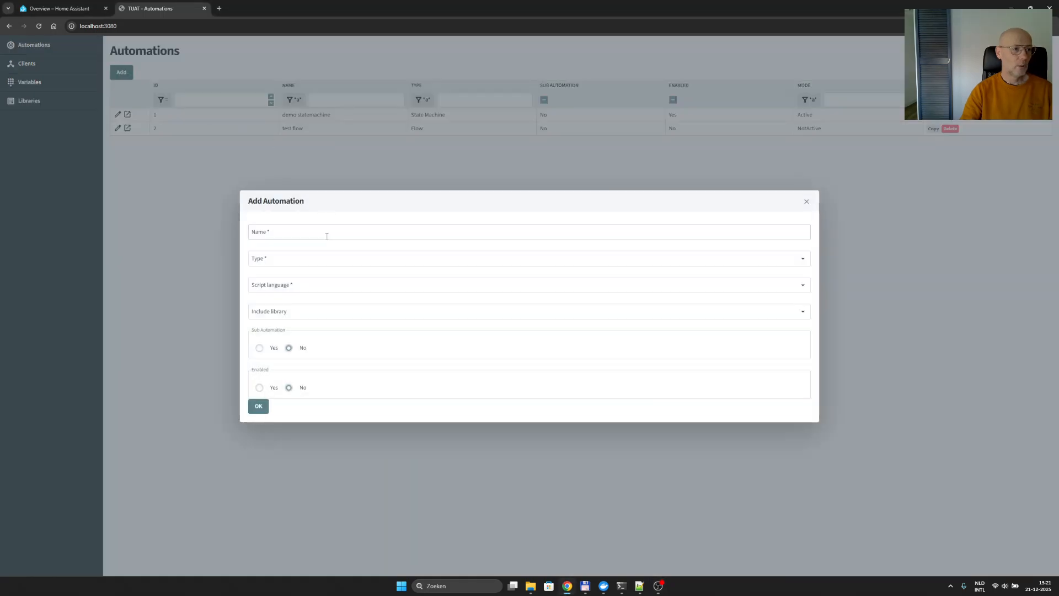
click(310, 261)
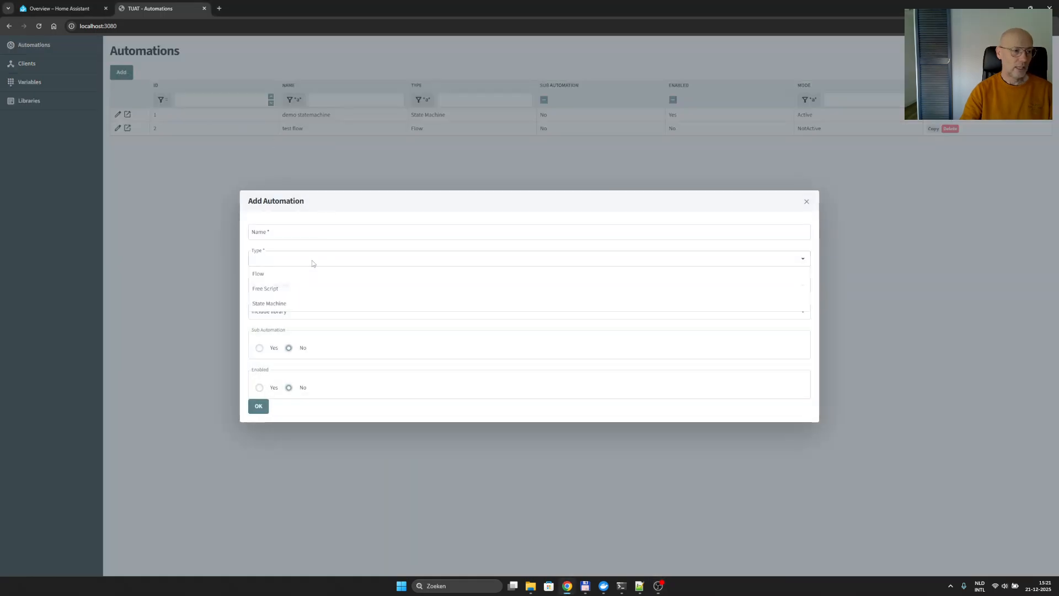
click(304, 302)
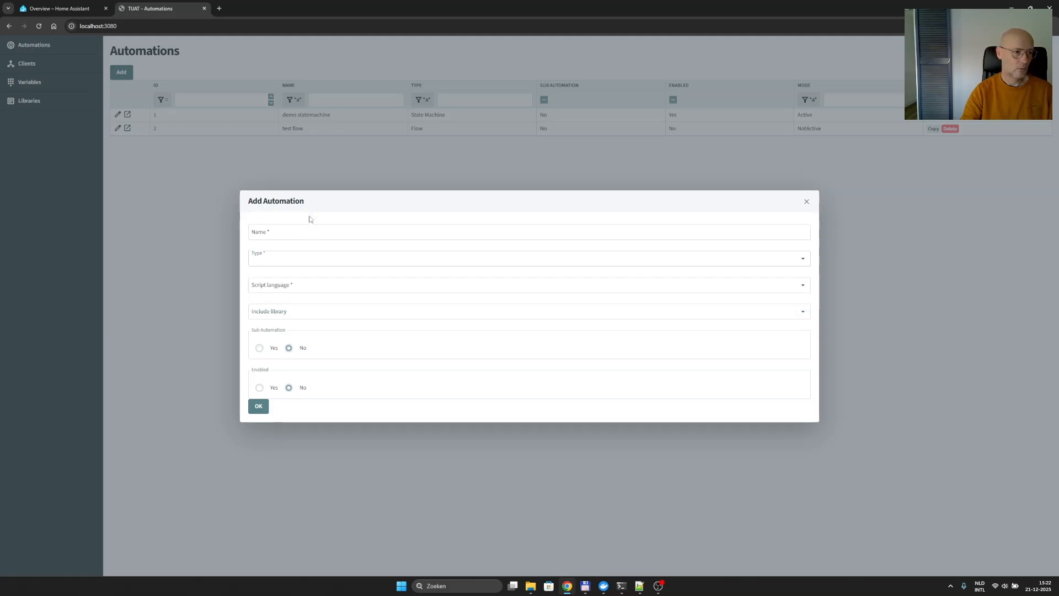
click(298, 289)
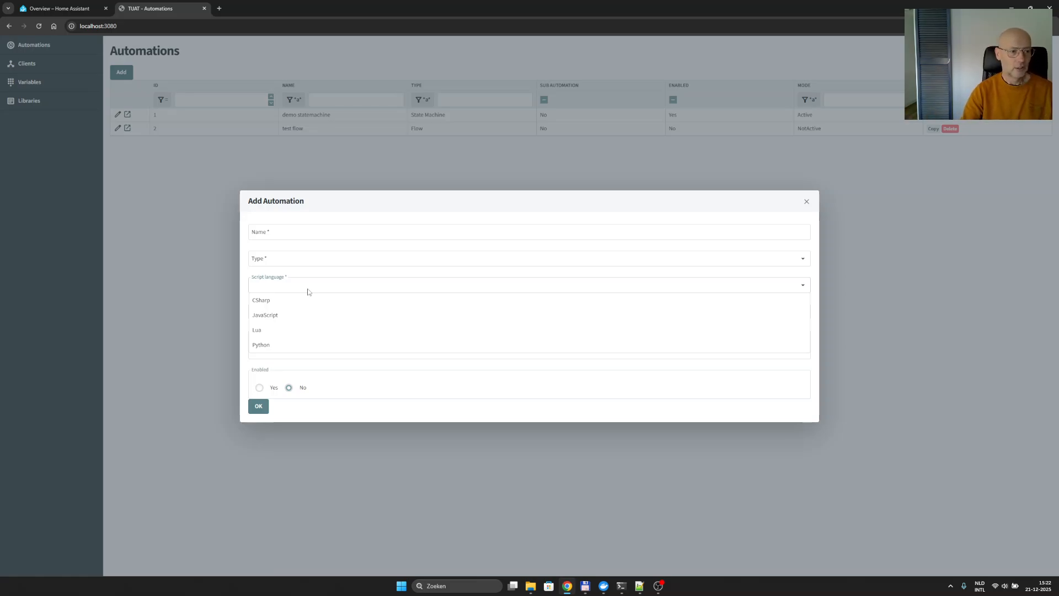
click(534, 206)
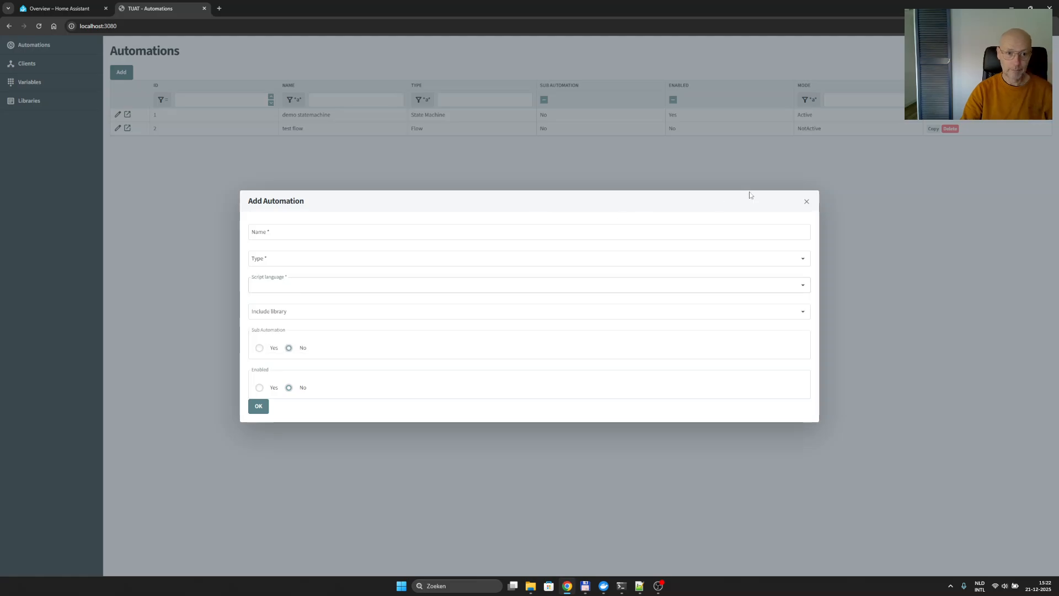
click(807, 202)
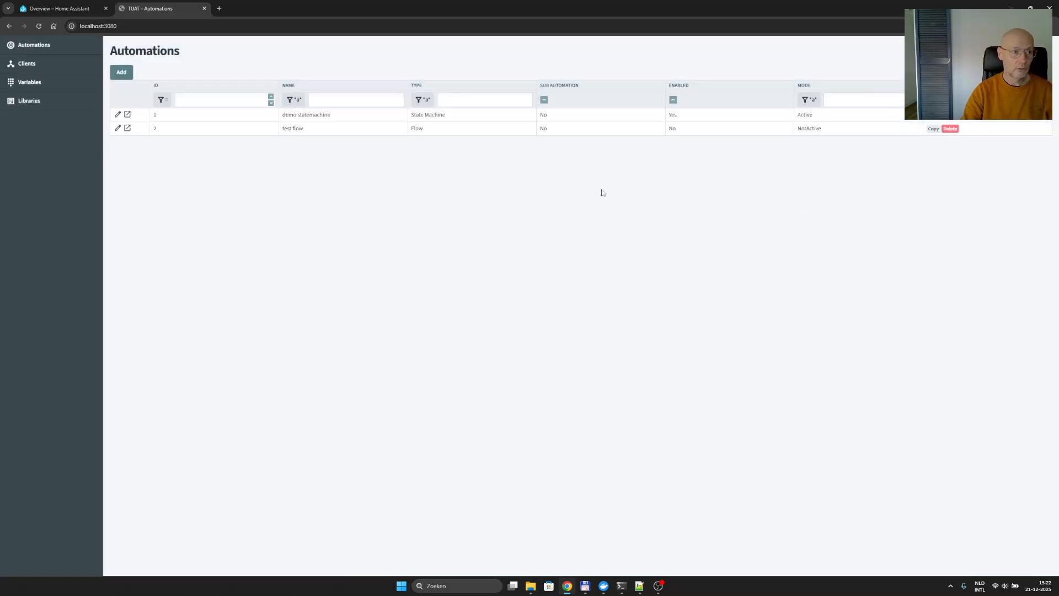
- Open the demo statemachine automation for editing and delete its finish state
double_click(317, 117)
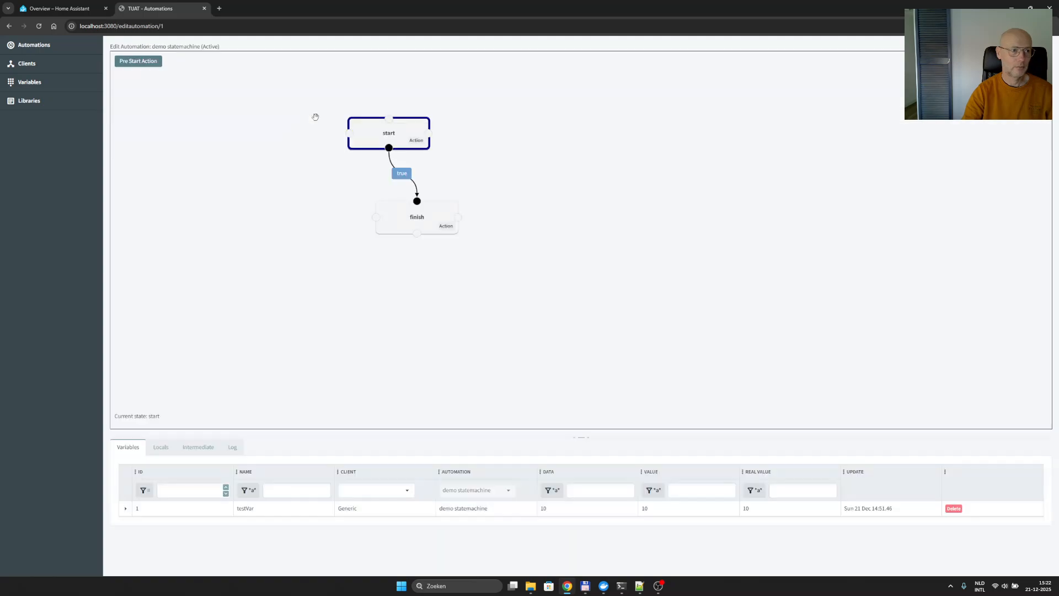
right_click(427, 214)
click(452, 253)
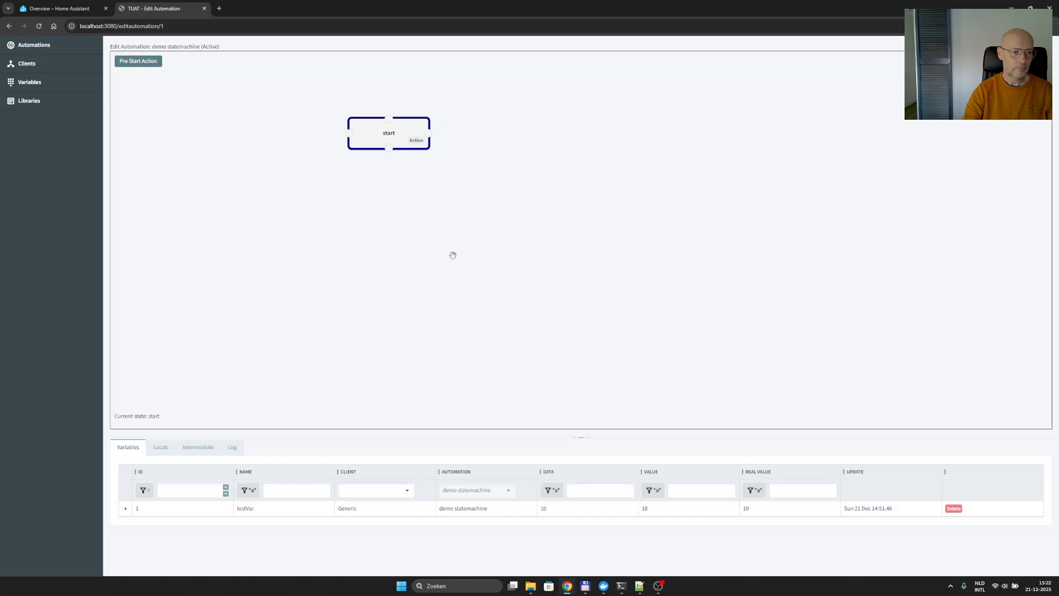
- Remove the createVariable line for testVar from the Pre Start Action script after checking the helpers in Home Assistant
click(140, 62)
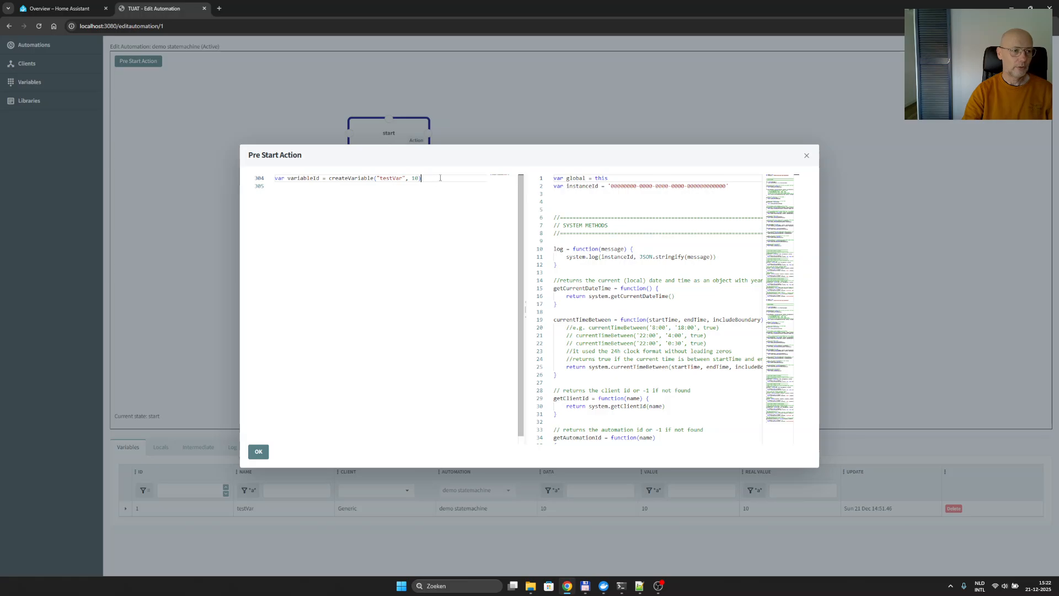
drag(438, 177, 257, 168)
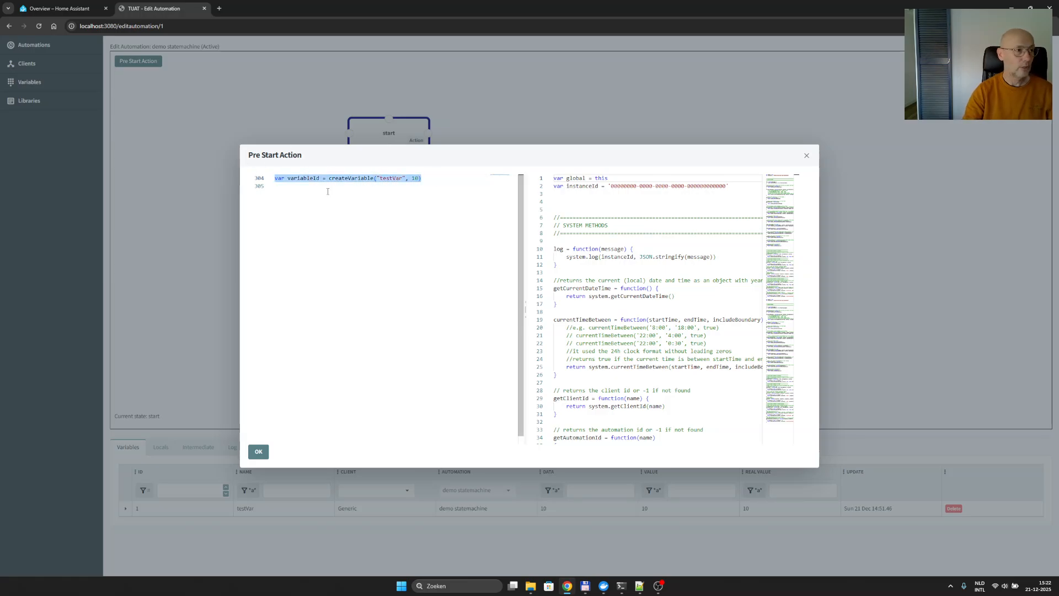
click(79, 14)
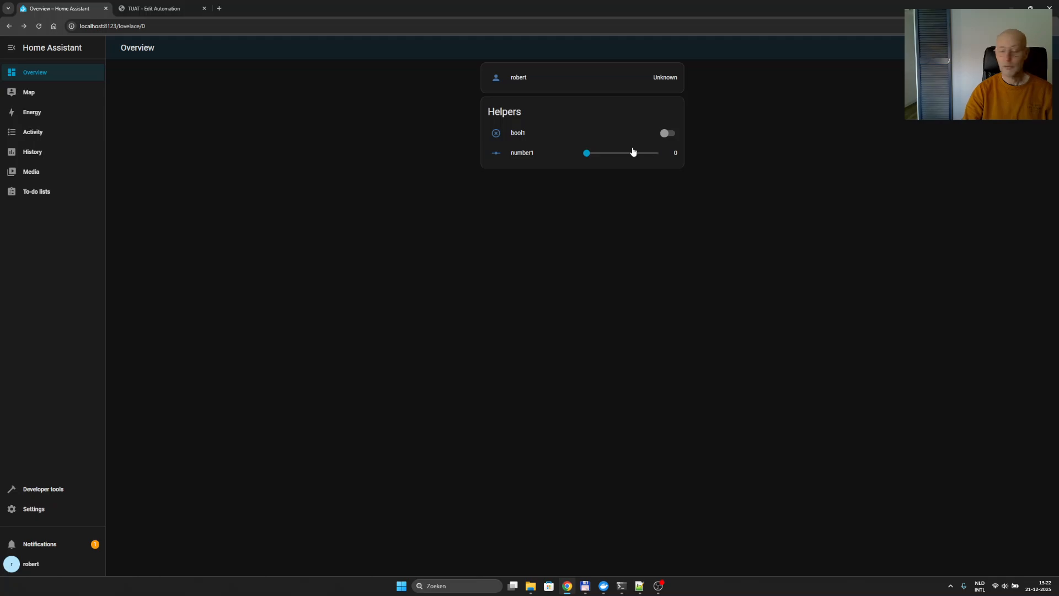
click(155, 4)
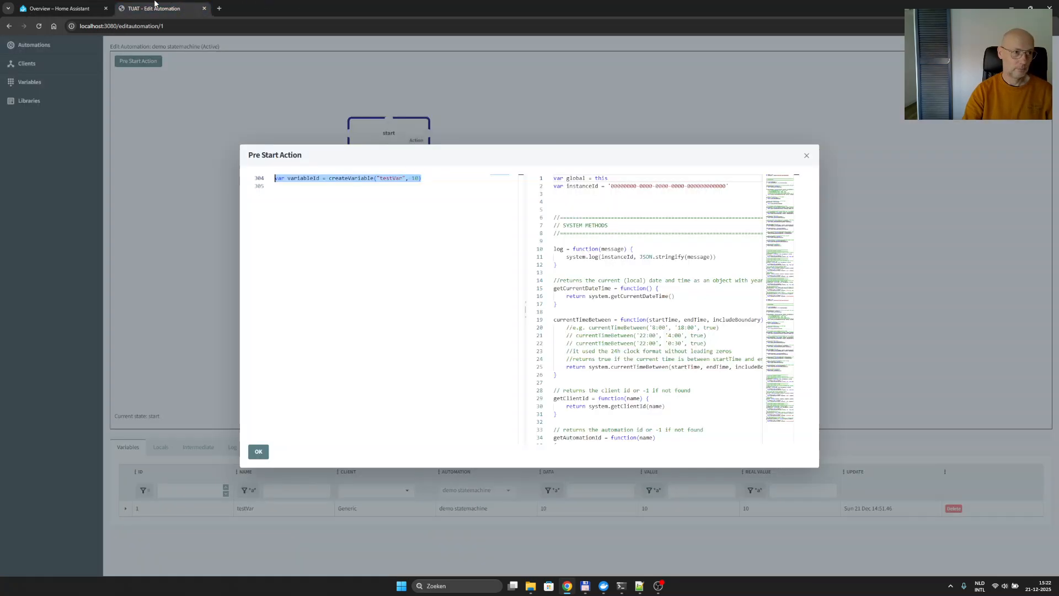
key(Delete)
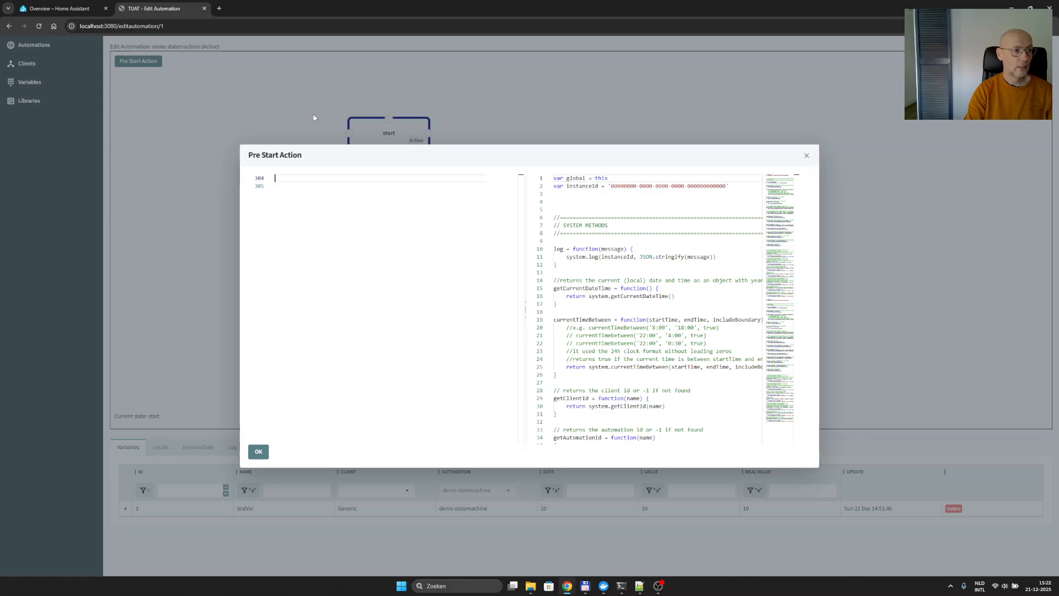
- Start declaring a variable named boolEntity with a quoted string value in the Pre Start Action script
text(var )
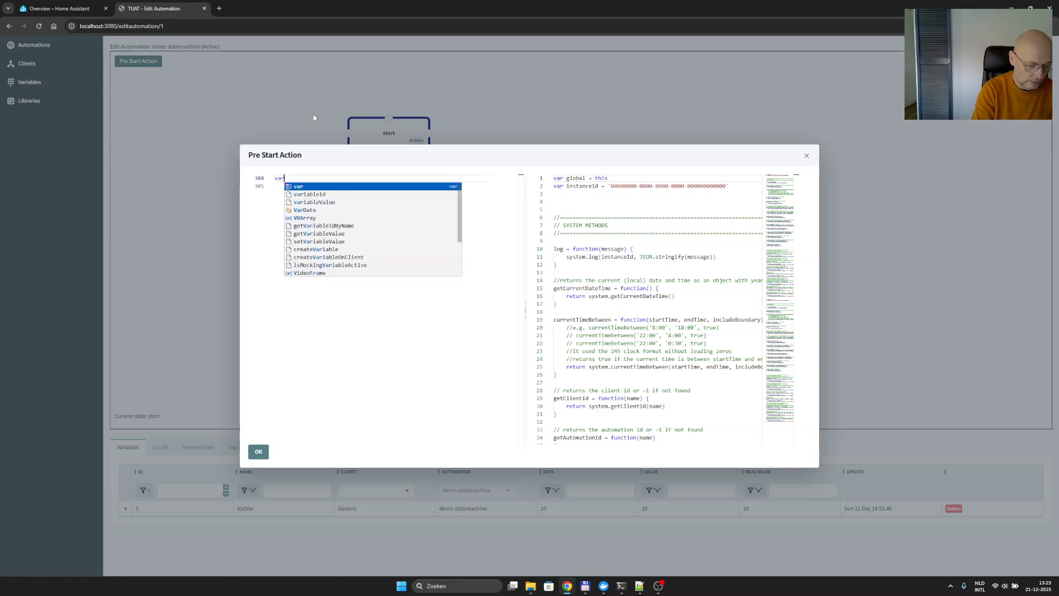
text(bool)
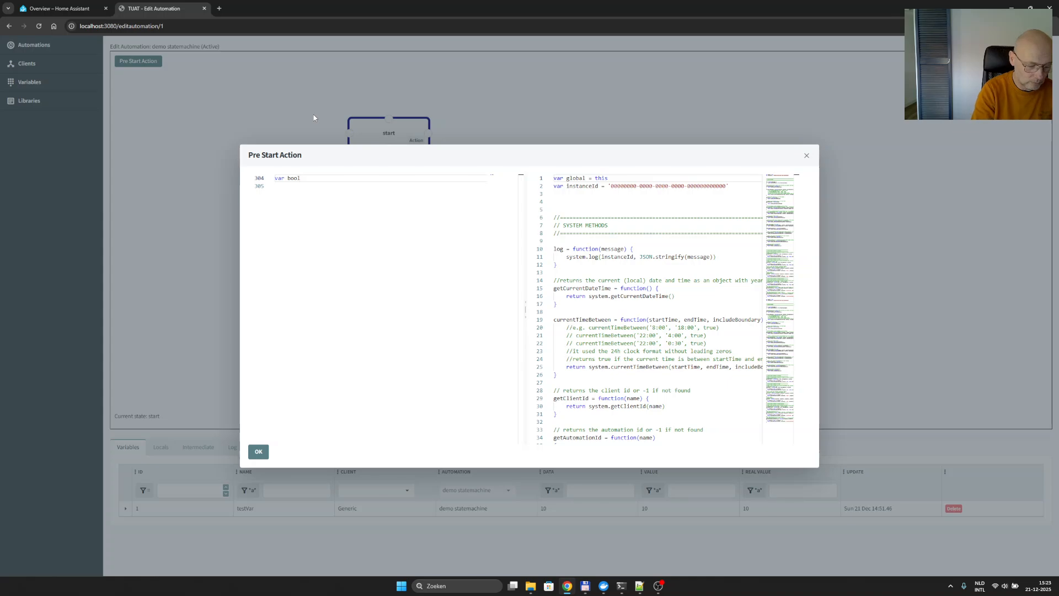
text(E)
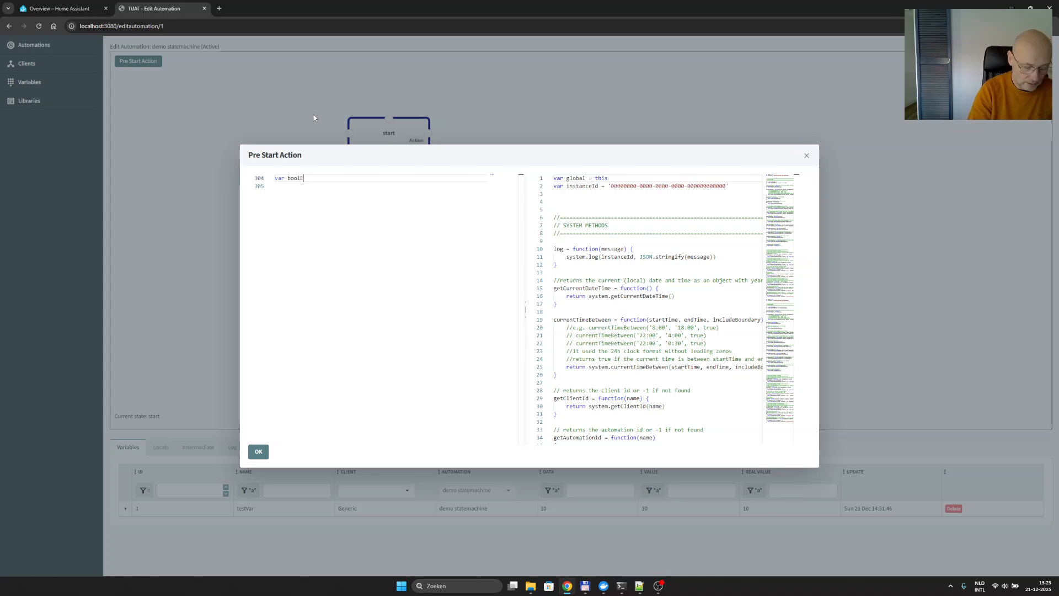
text(ntity = '')
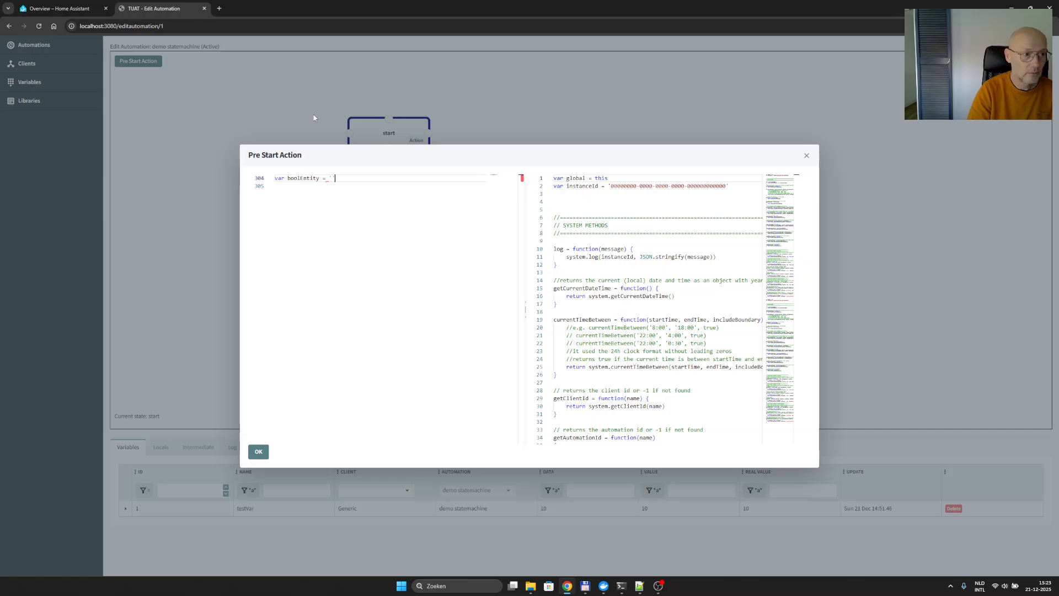
key(BackSpace)
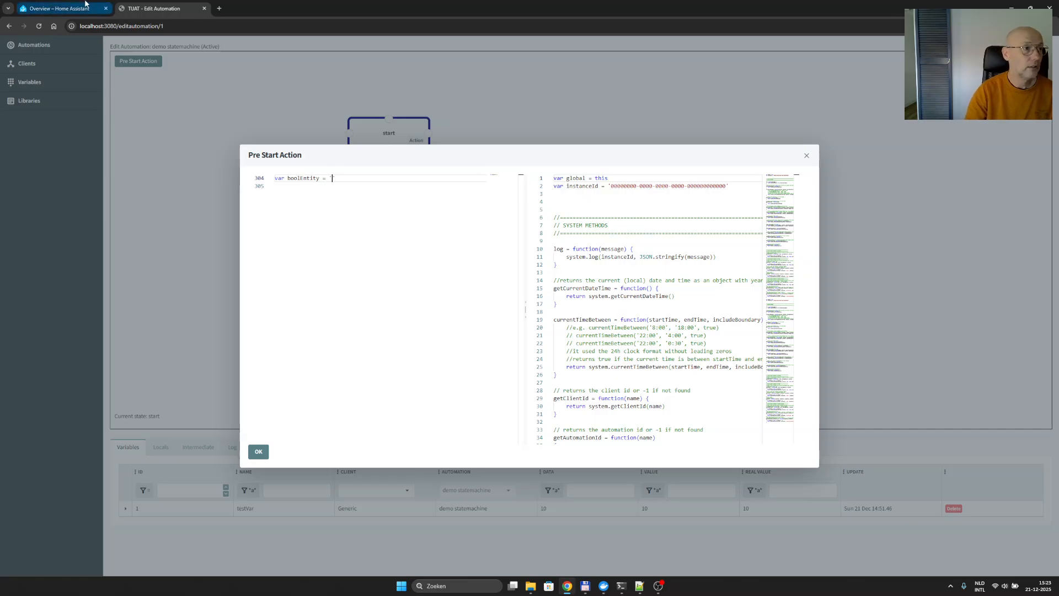
- Copy the bool1 helper's entity ID from Home Assistant and insert 'input_boolean.bool1' as the boolEntity value, followed by a new line
click(46, 6)
click(519, 137)
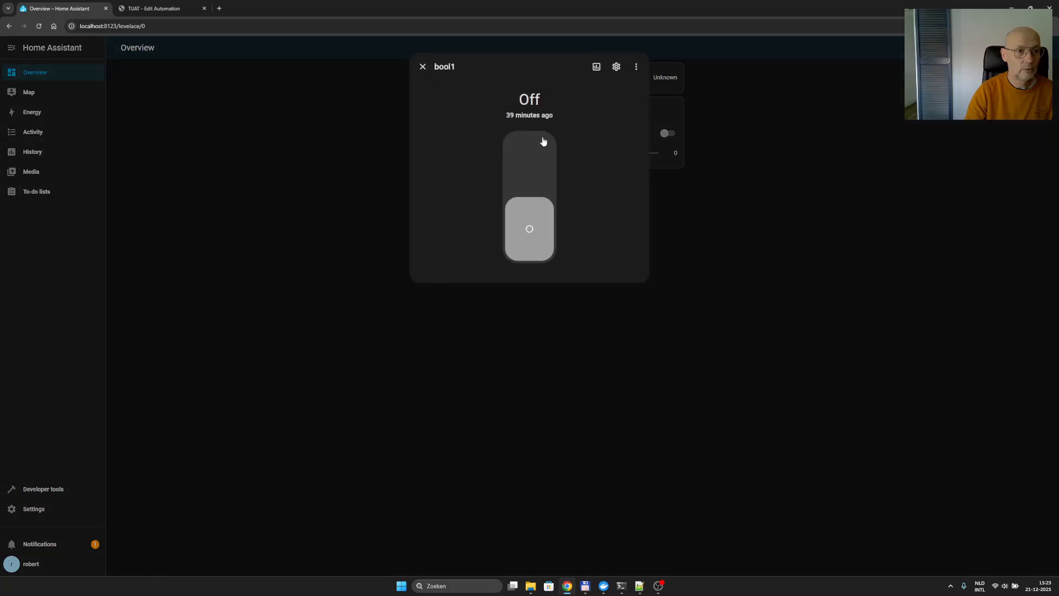
click(613, 68)
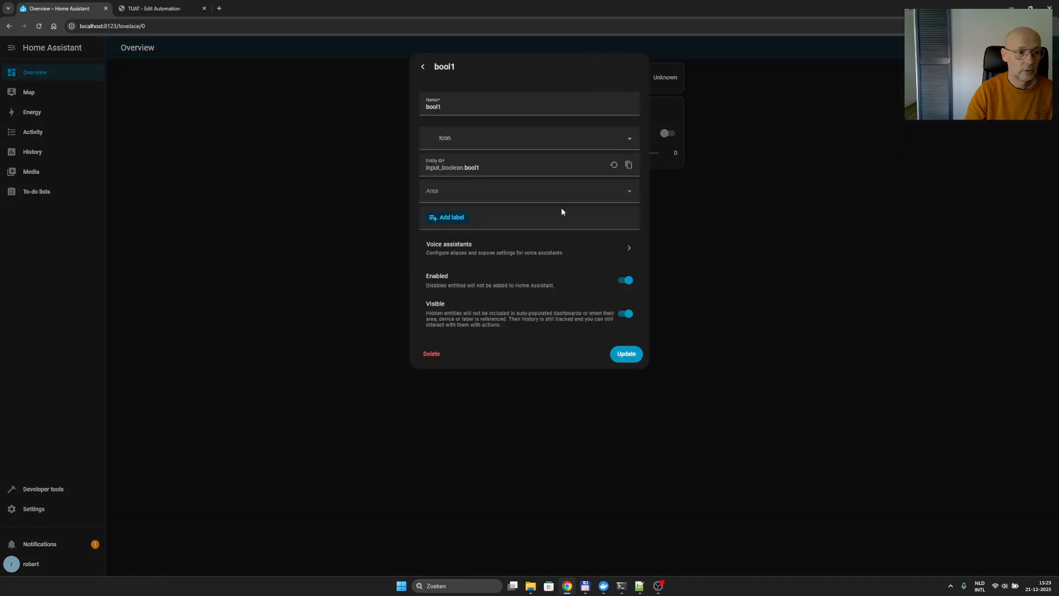
click(474, 167)
click(629, 165)
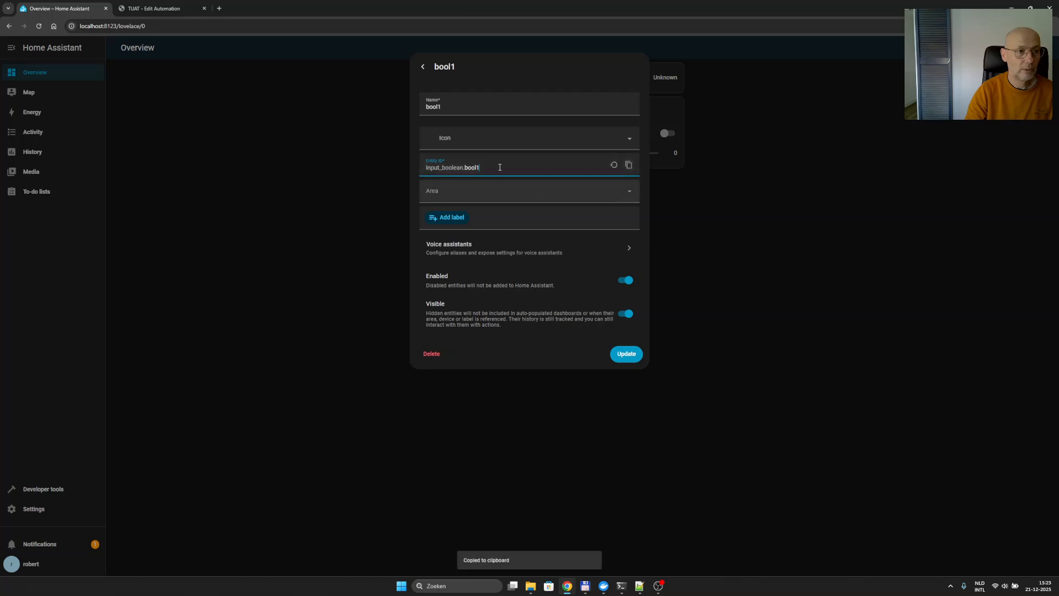
click(166, 6)
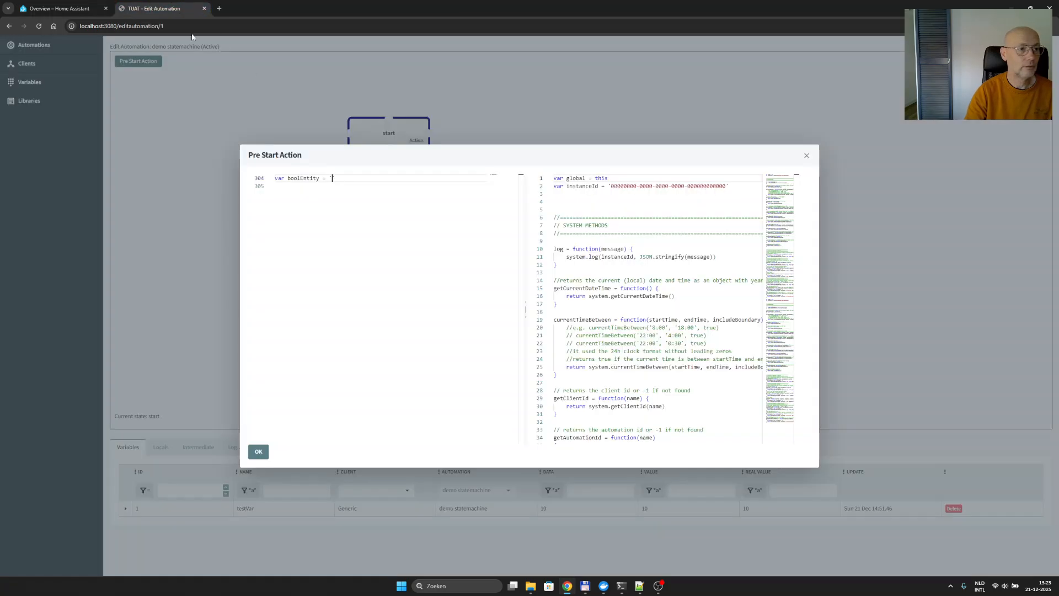
key(ctrl+v)
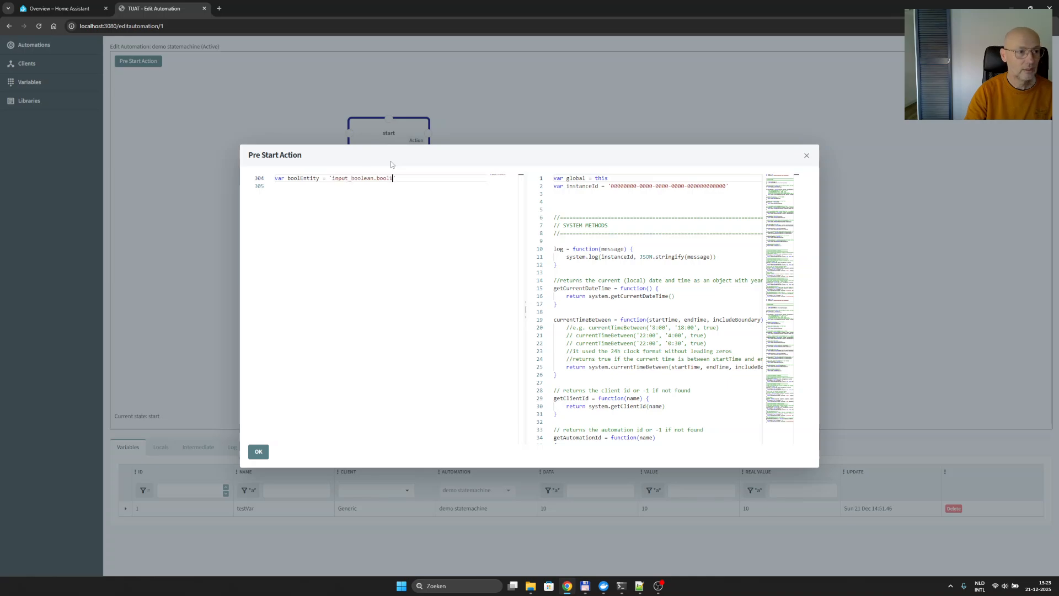
key(Return)
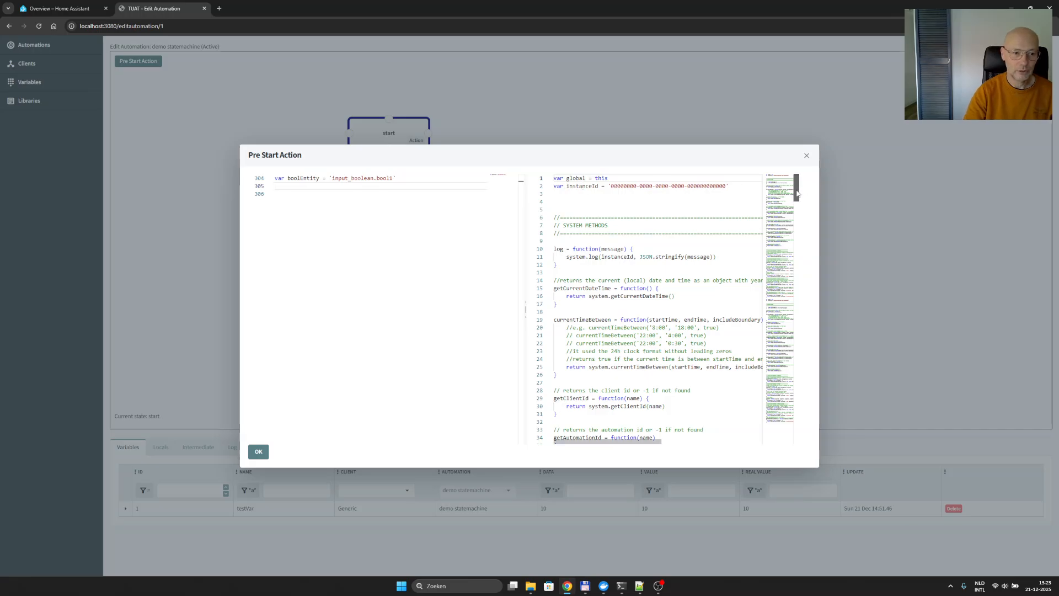
- Find the Home Assistant helper methods in the script reference and copy the function name createHAVariable
drag(796, 189, 795, 294)
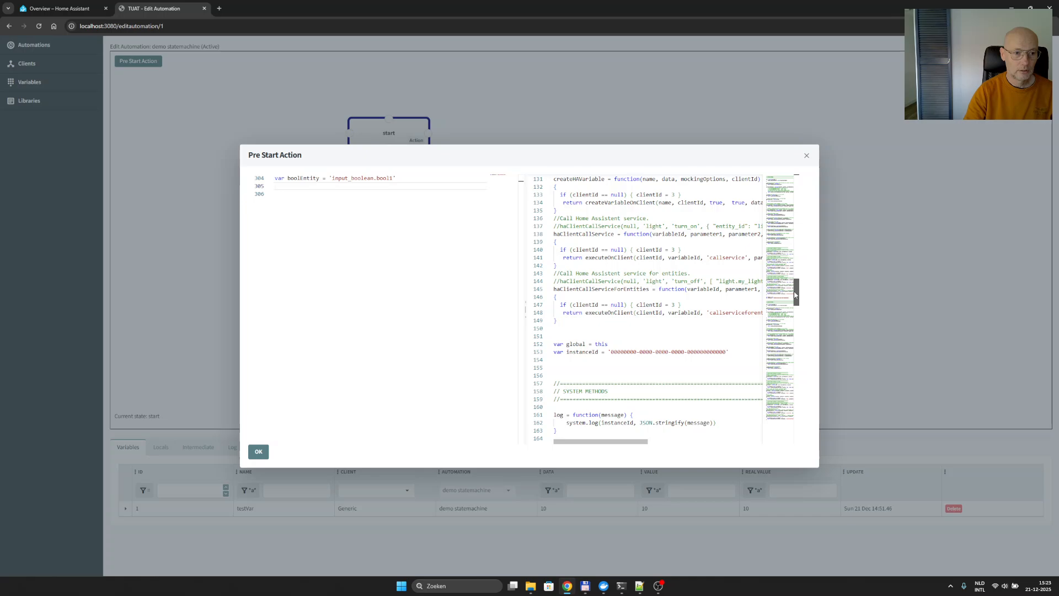
scroll(637, 254, up, 3)
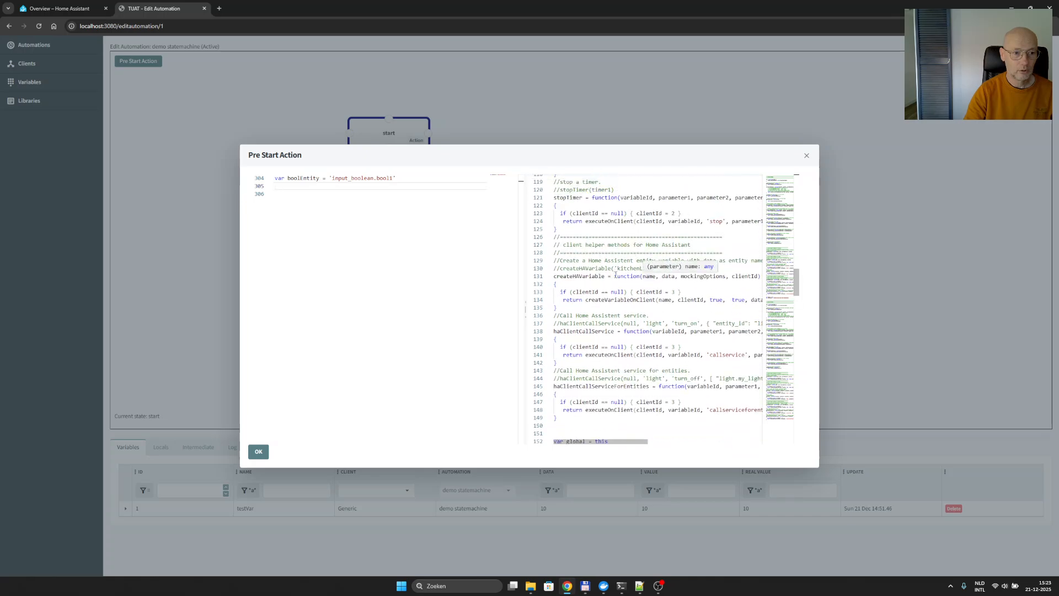
double_click(579, 276)
key(ctrl+c)
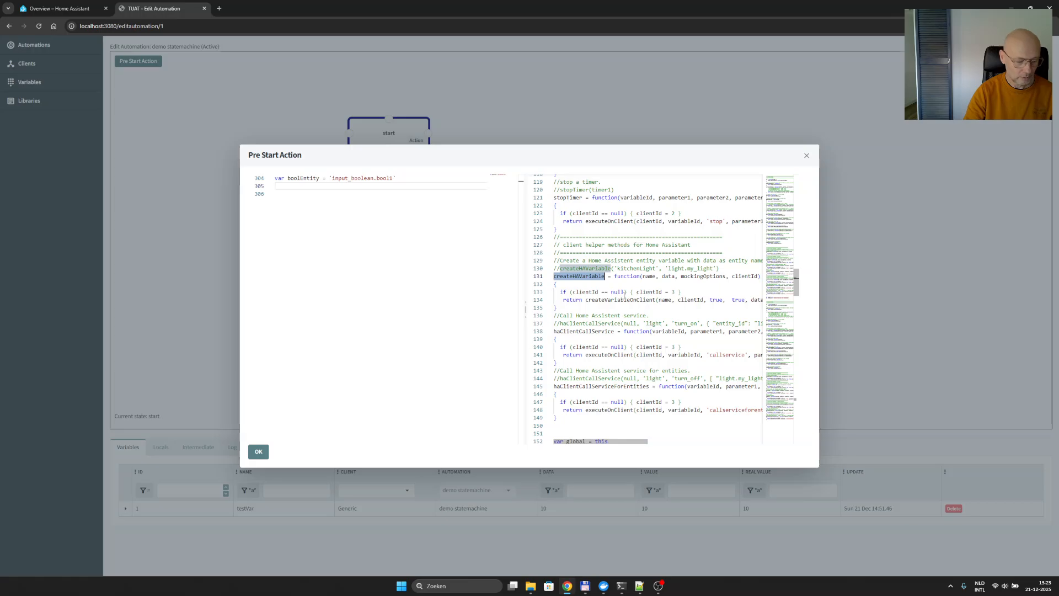
- Declare a variable bool1 below boolEntity and assign it a createHAVariable() call
click(376, 187)
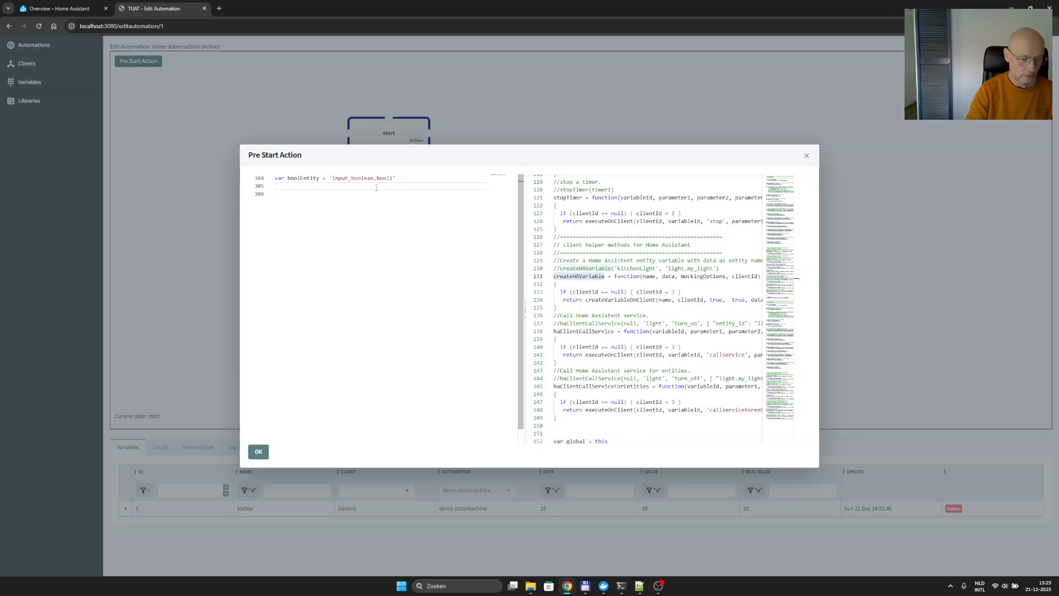
text(var bioo)
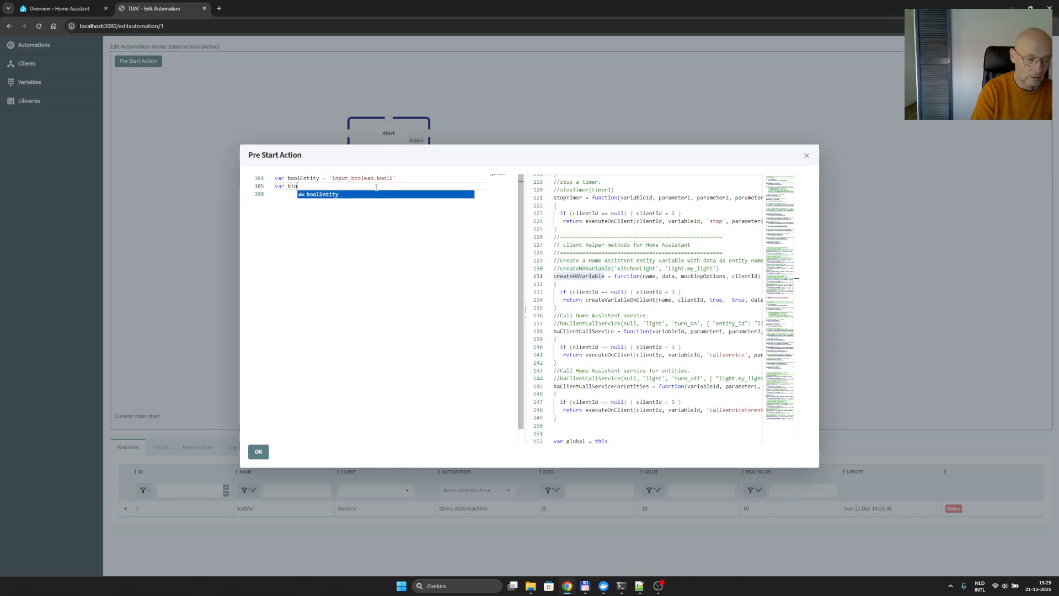
key(BackSpace)
key(BackSpace)
text(ool1)
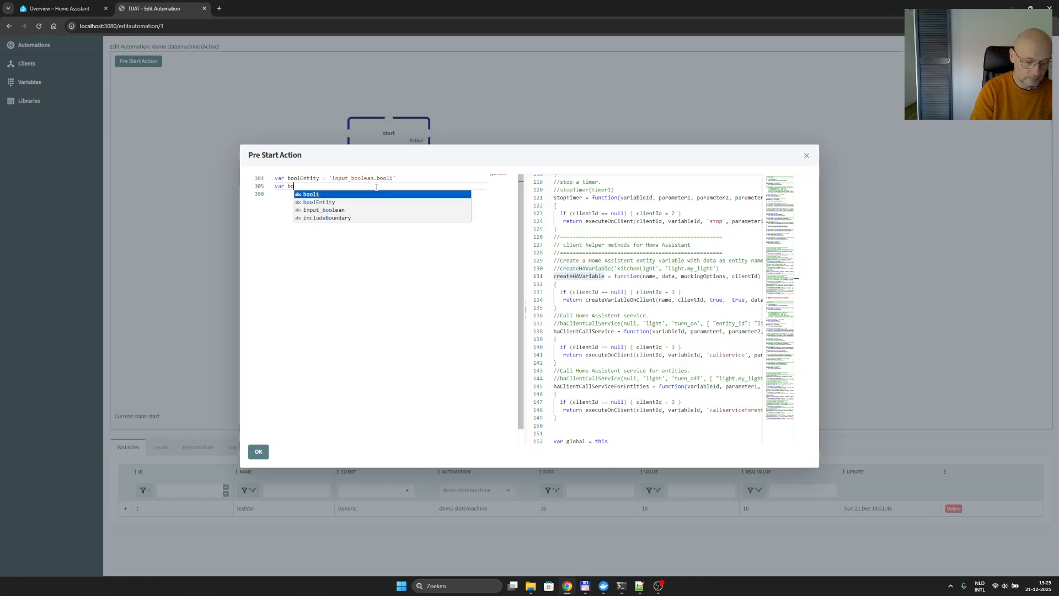
text( =)
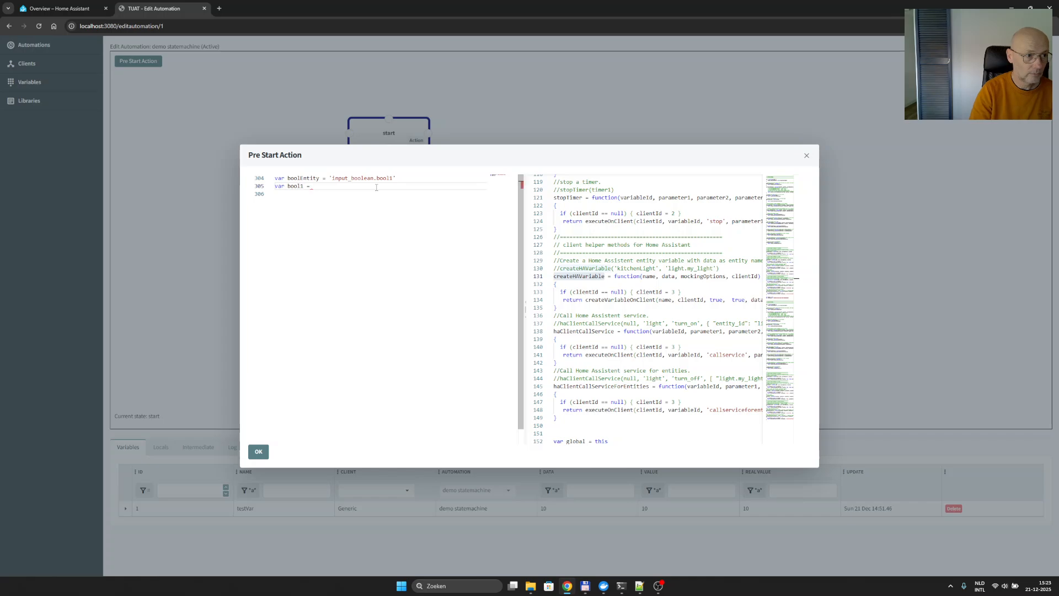
key(Left)
key(End)
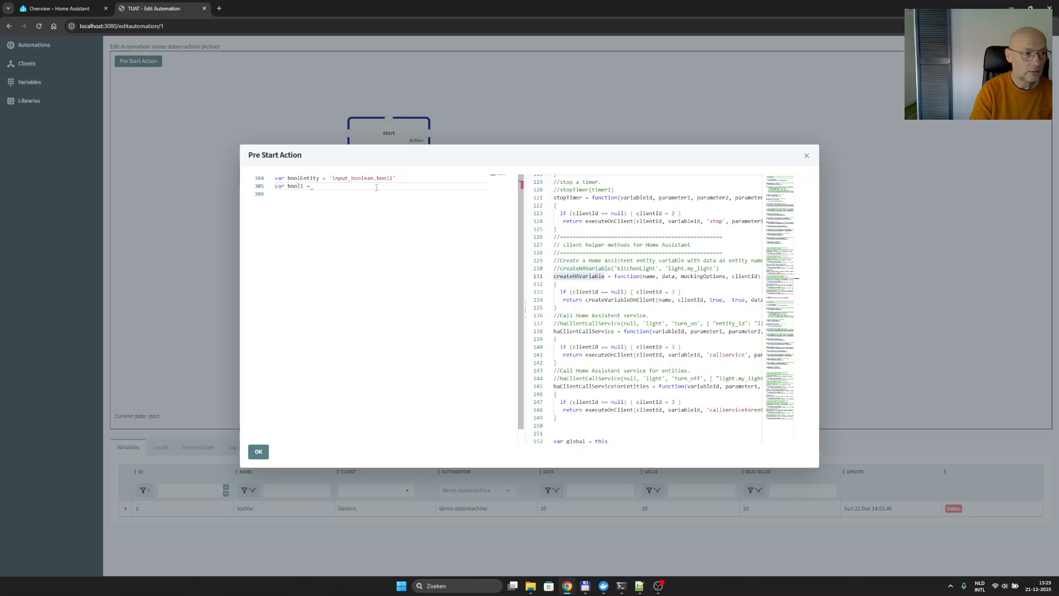
key(ctrl+v)
text(()
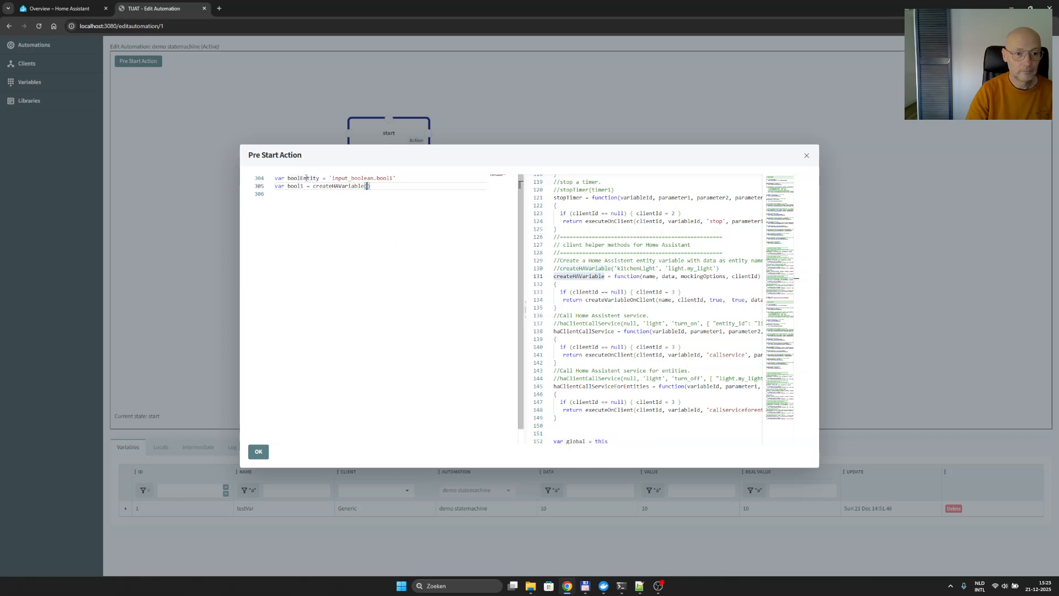
- Insert boolEntity as the first argument of the createHAVariable call
double_click(307, 178)
key(ctrl+c)
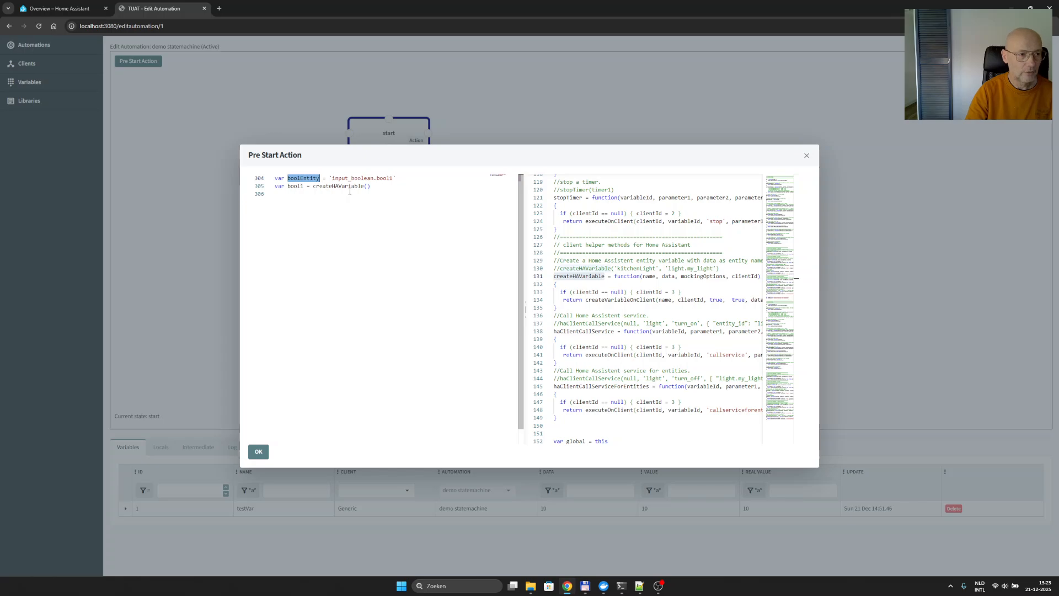
click(367, 185)
key(ctrl+v)
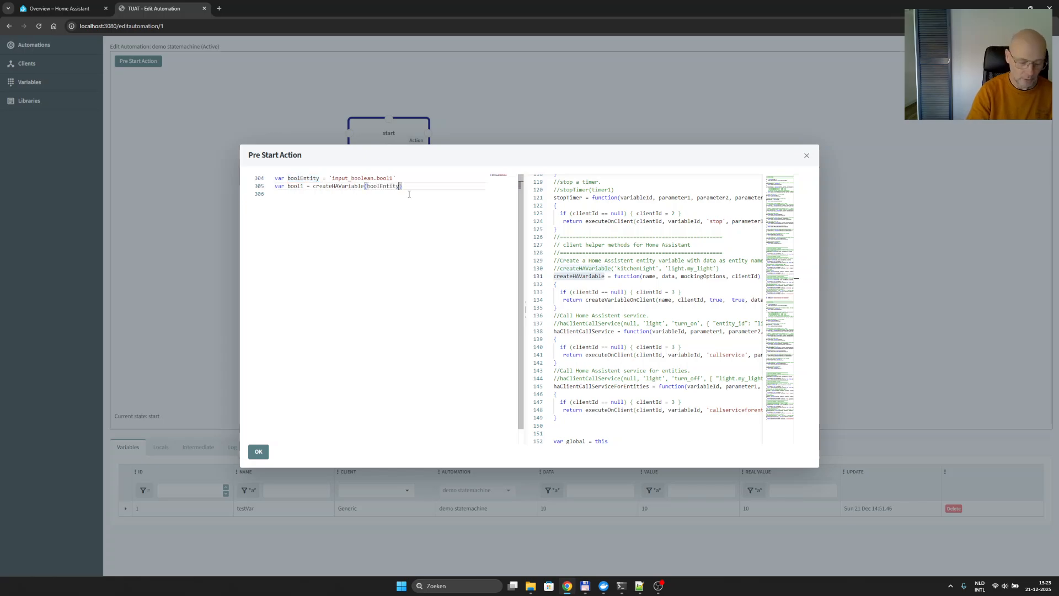
- Add boolEntity as the second argument of the createHAVariable call, followed by a comma for another argument
text(,)
key(ctrl+v)
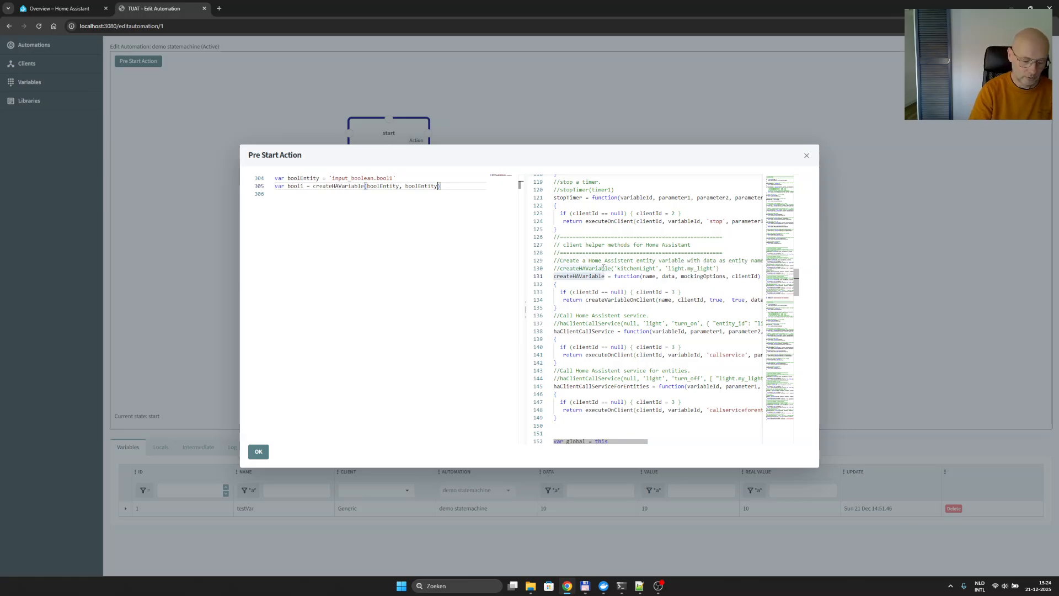
text(,)
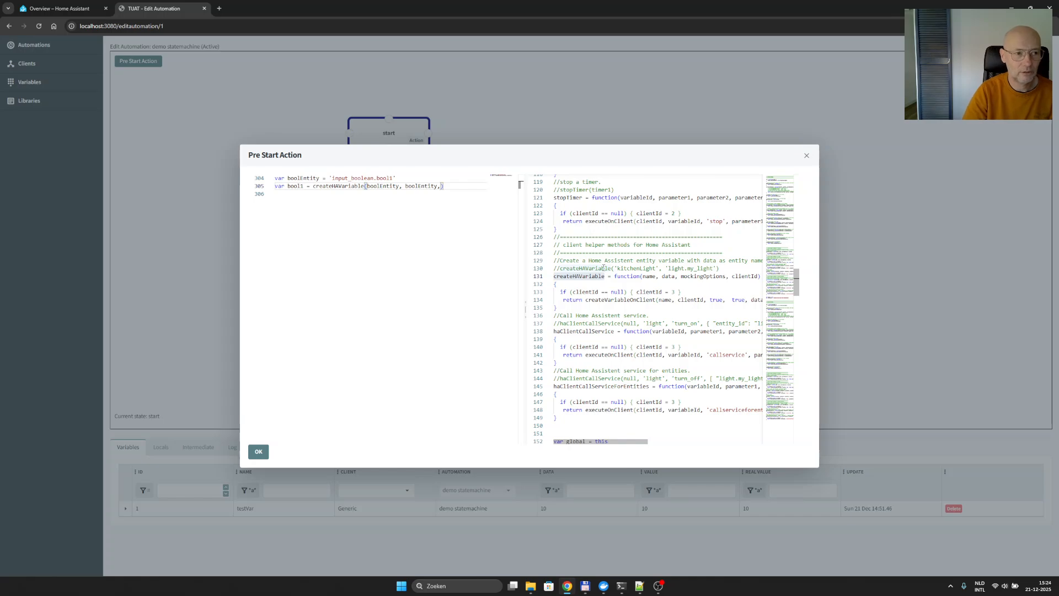
- Add the array ['on', 'off'] as the third createHAVariable argument for the mocking options, and start a new line below the statement
text([)
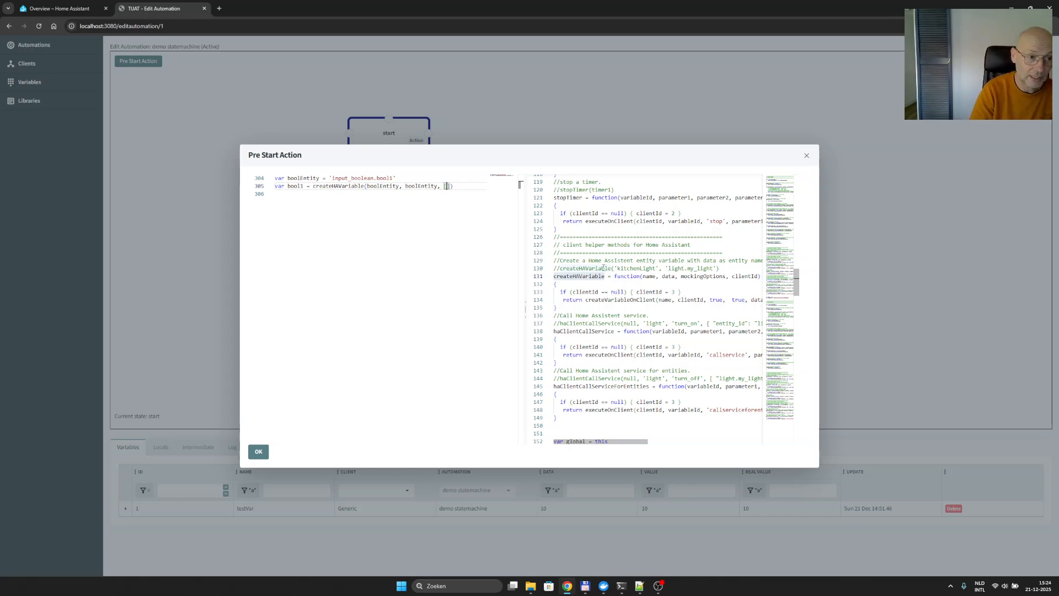
text('')
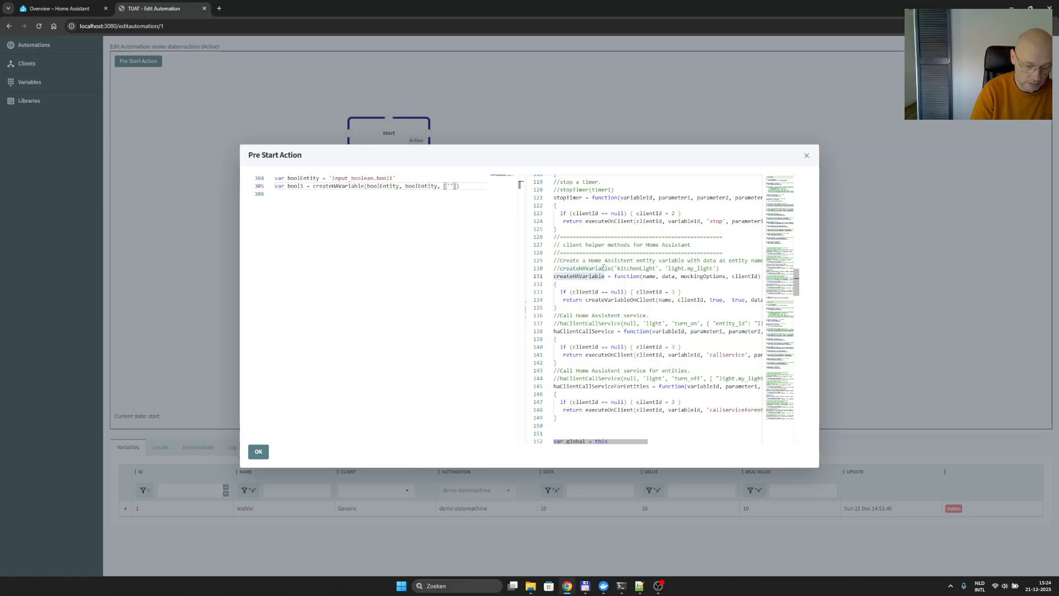
text(, ')
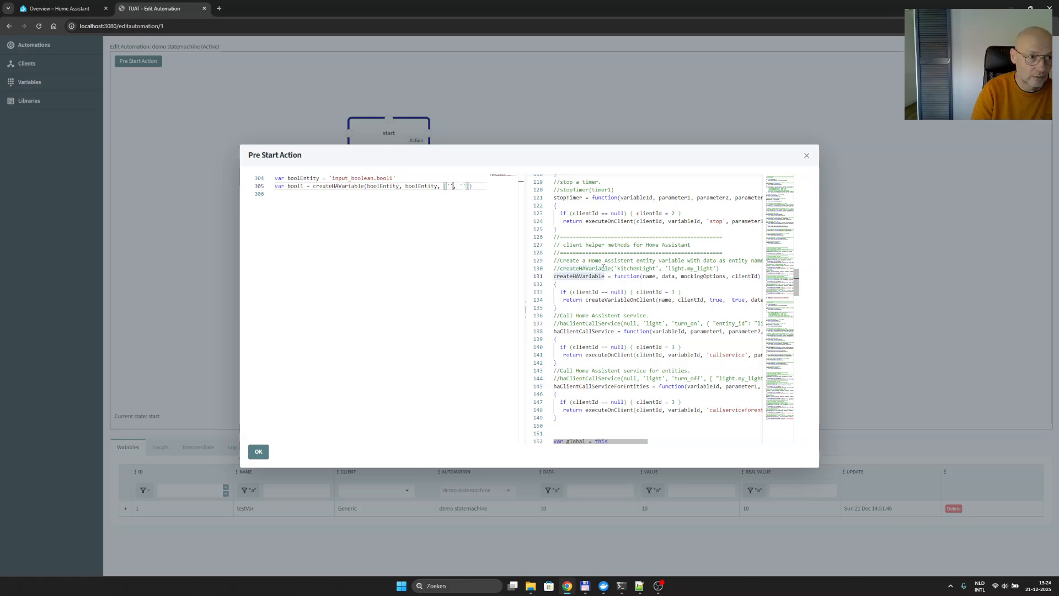
key(Left)
key(Left)
key(Left)
key(Left)
text(o)
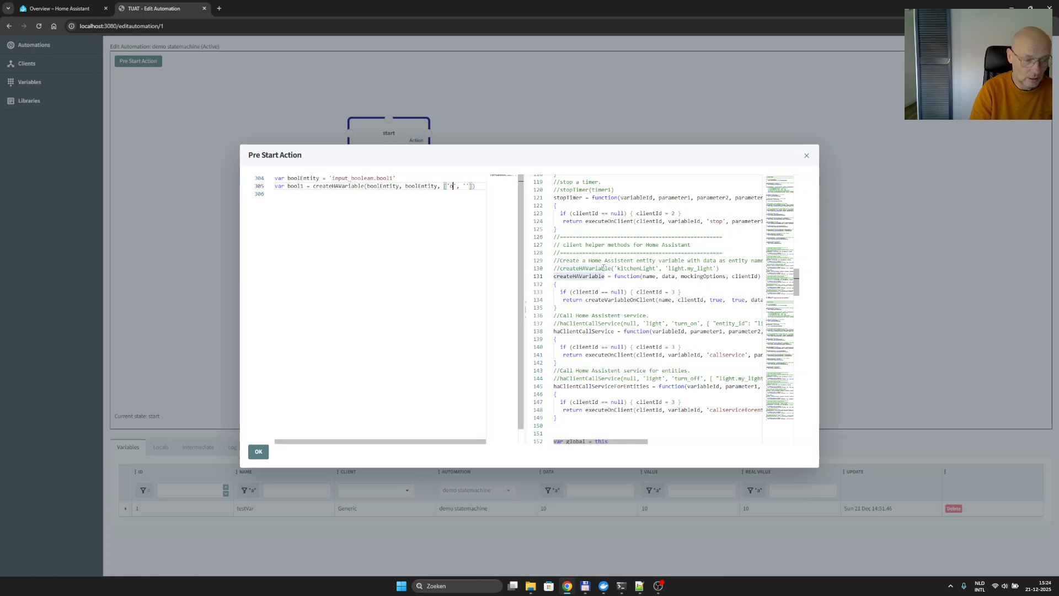
text(n)
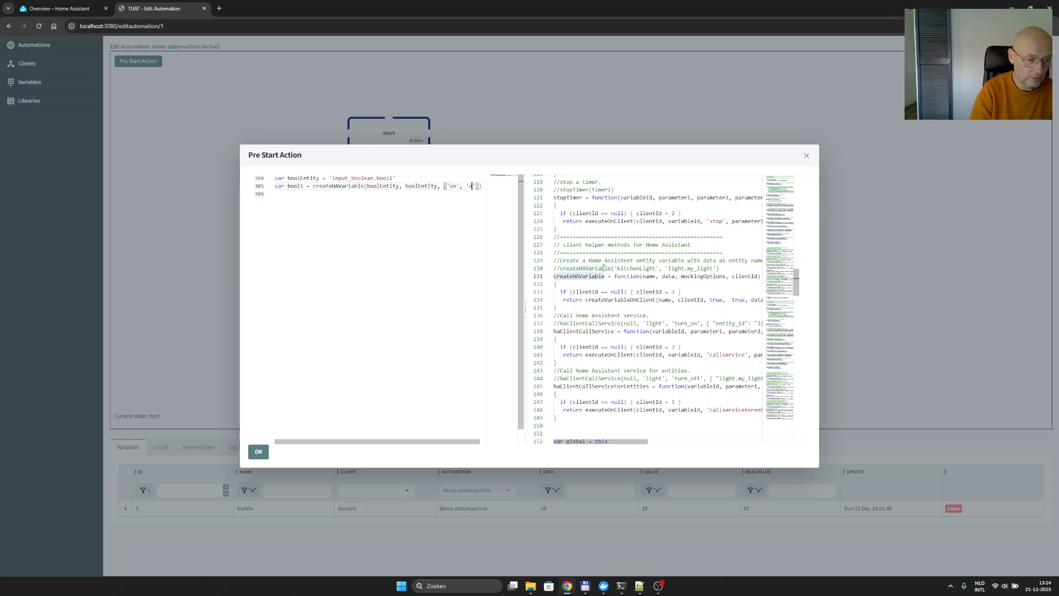
key(Right)
key(Right)
key(Right)
text(off)
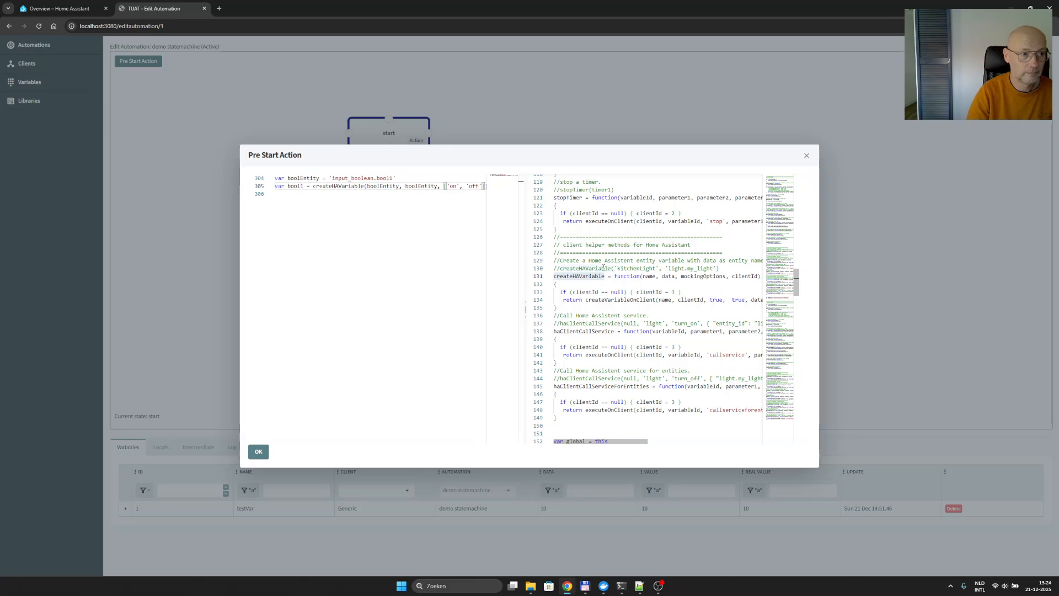
key(End)
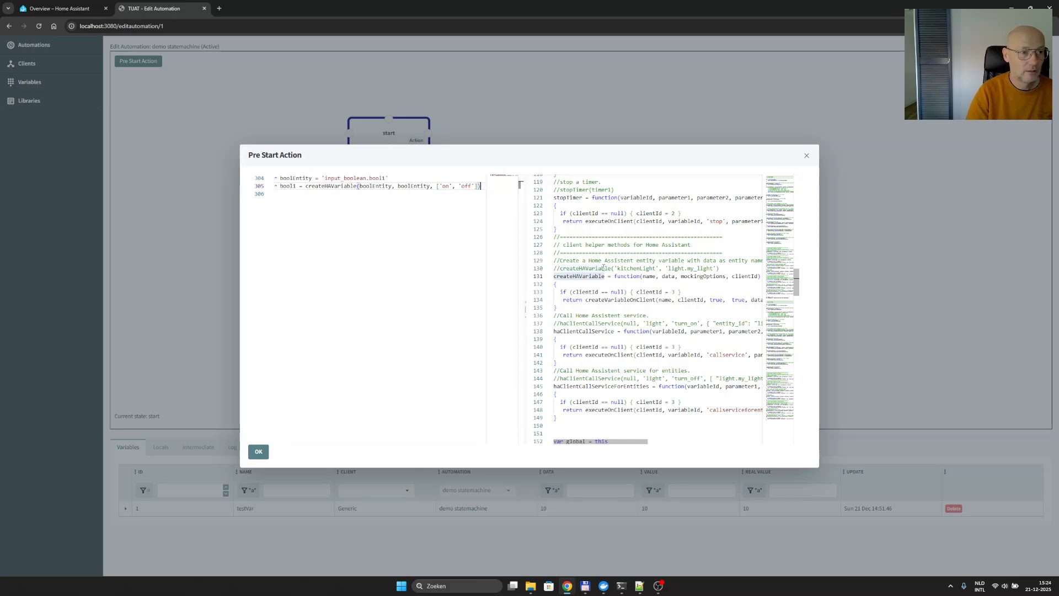
key(Return)
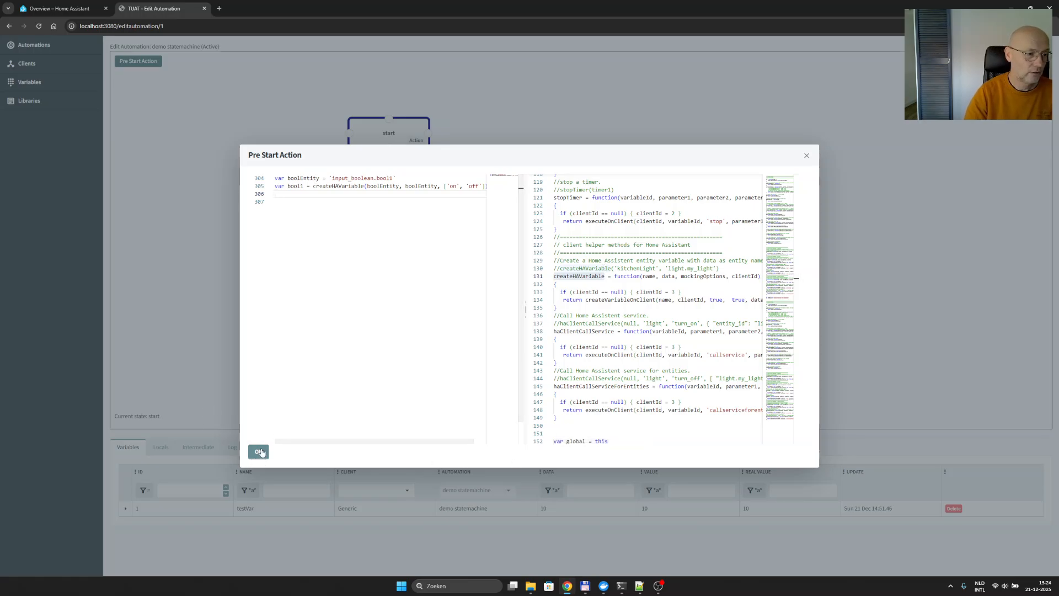
- Confirm the Pre Start Action script and save the automation
click(258, 452)
right_click(265, 251)
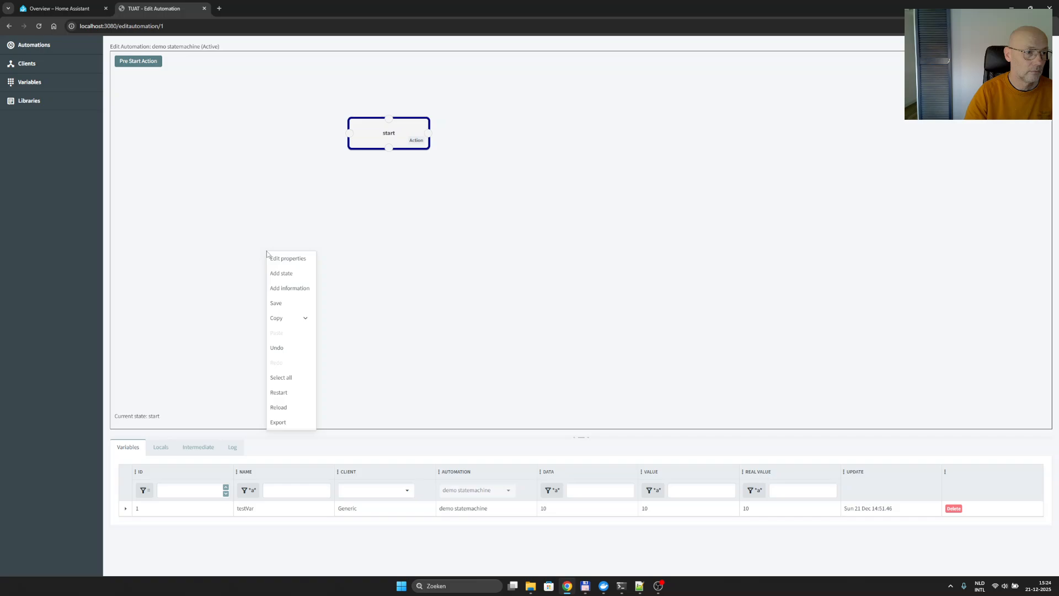
click(281, 301)
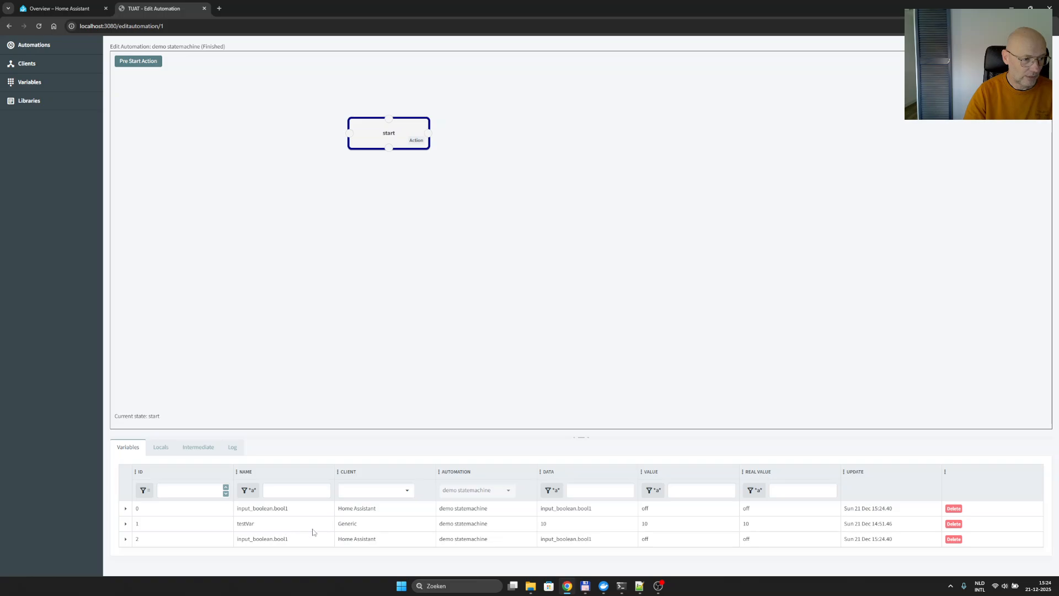
- Delete the testVar variable and reopen the demo statemachine automation from the automations overview
click(955, 526)
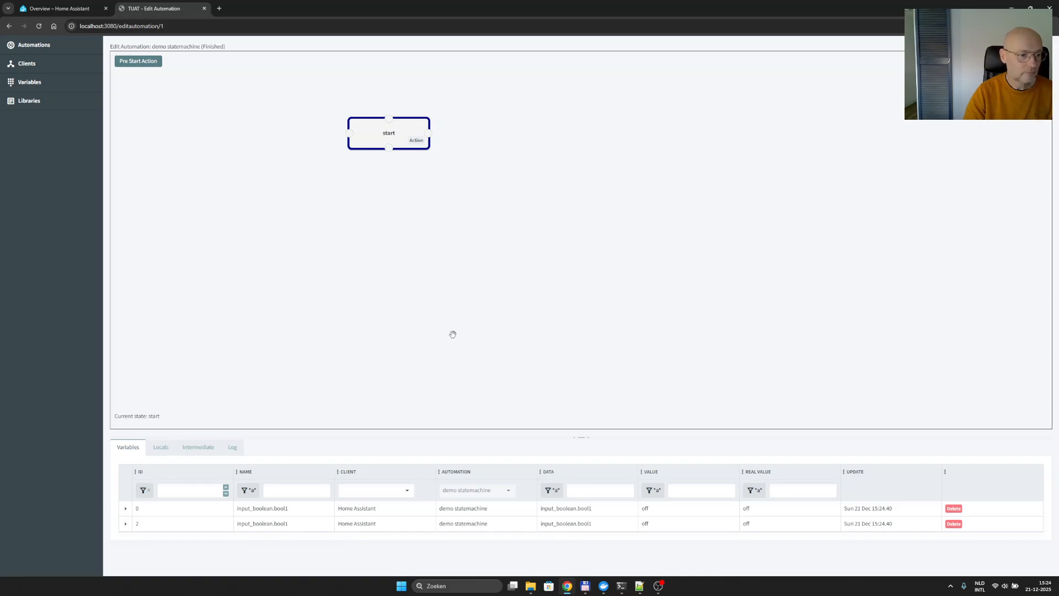
click(35, 67)
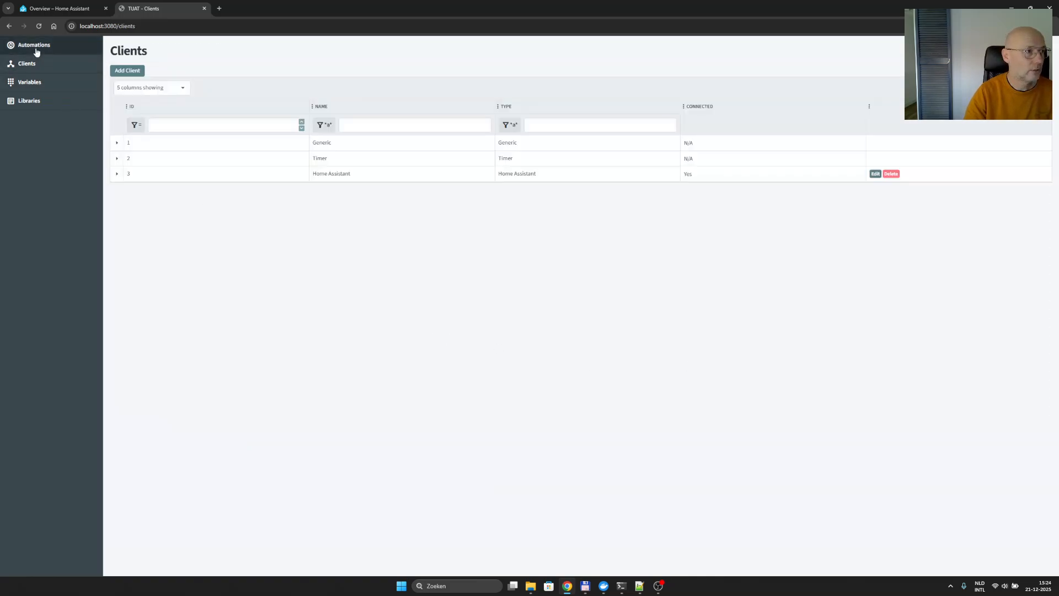
click(35, 50)
double_click(320, 117)
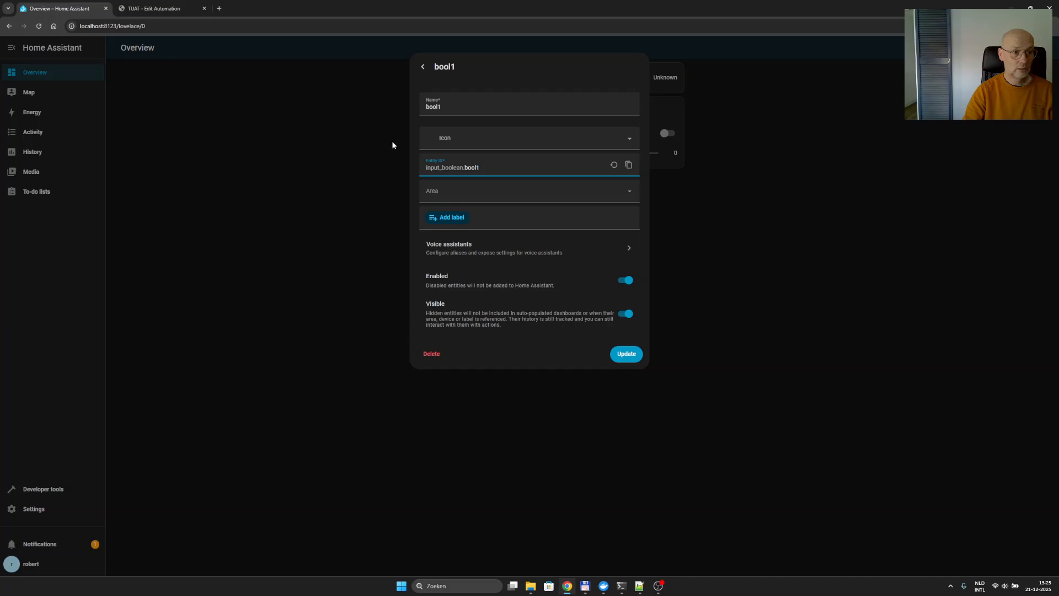
- Switch the bool1 helper on and back off in Home Assistant, checking the linked variable's value in TUAT after each change
click(426, 68)
click(426, 68)
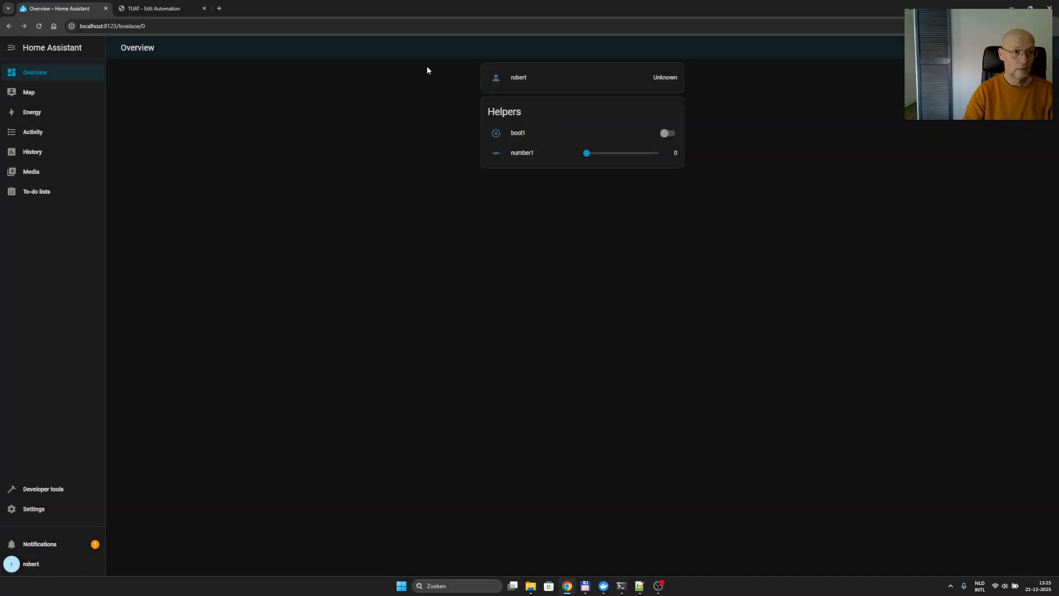
click(666, 134)
click(165, 9)
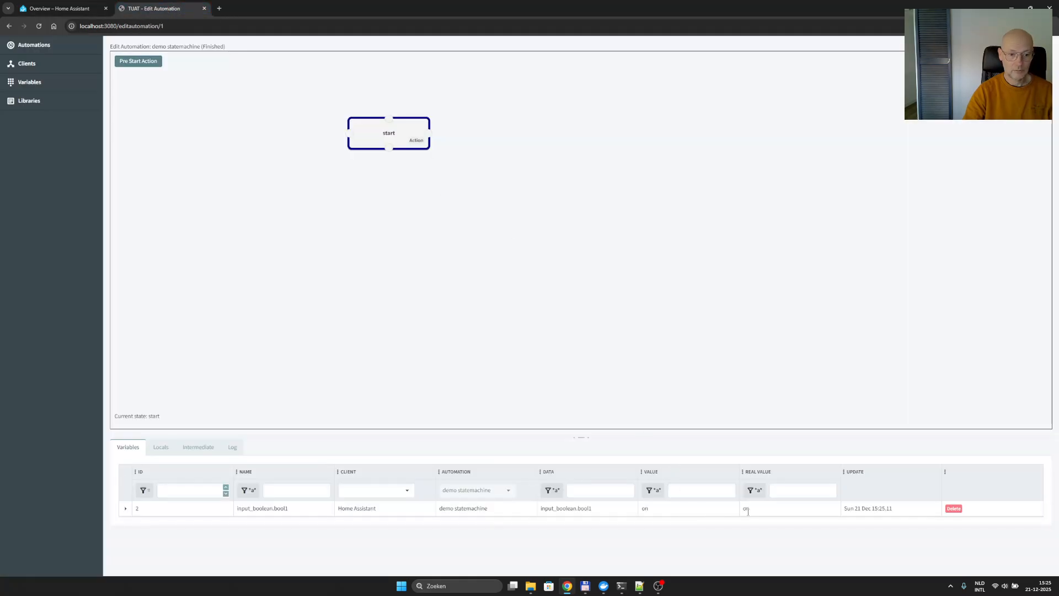
click(78, 10)
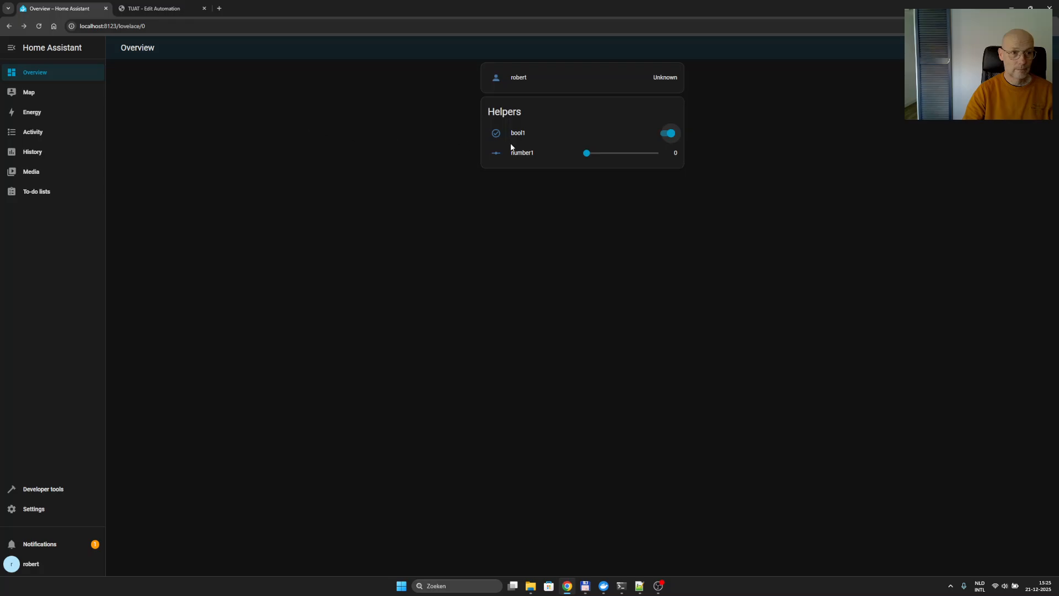
click(669, 134)
click(144, 9)
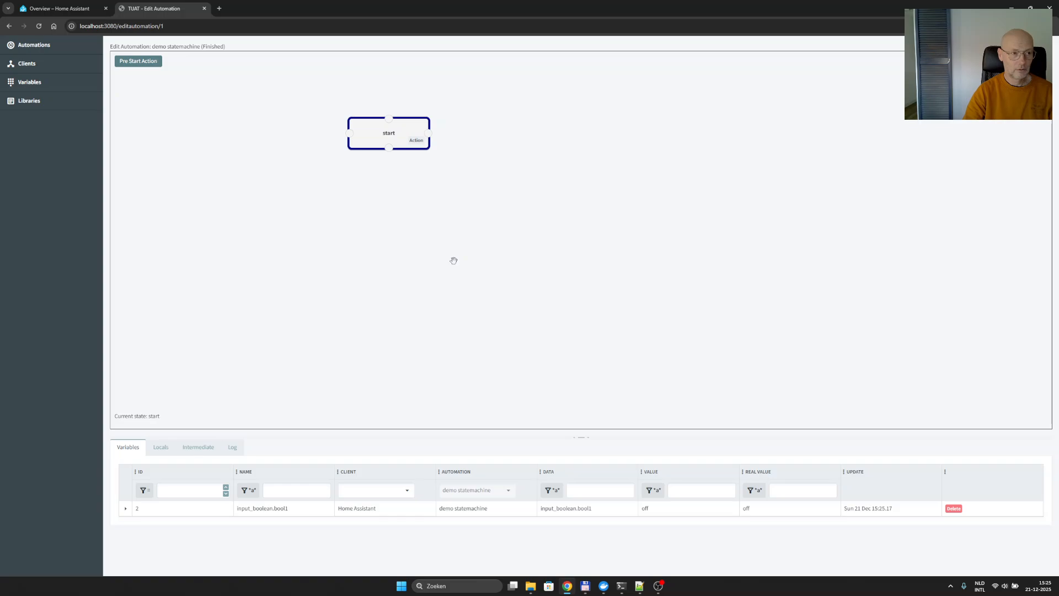
- Add a normal state named On to the state machine, below and to the left of start
right_click(271, 183)
click(290, 205)
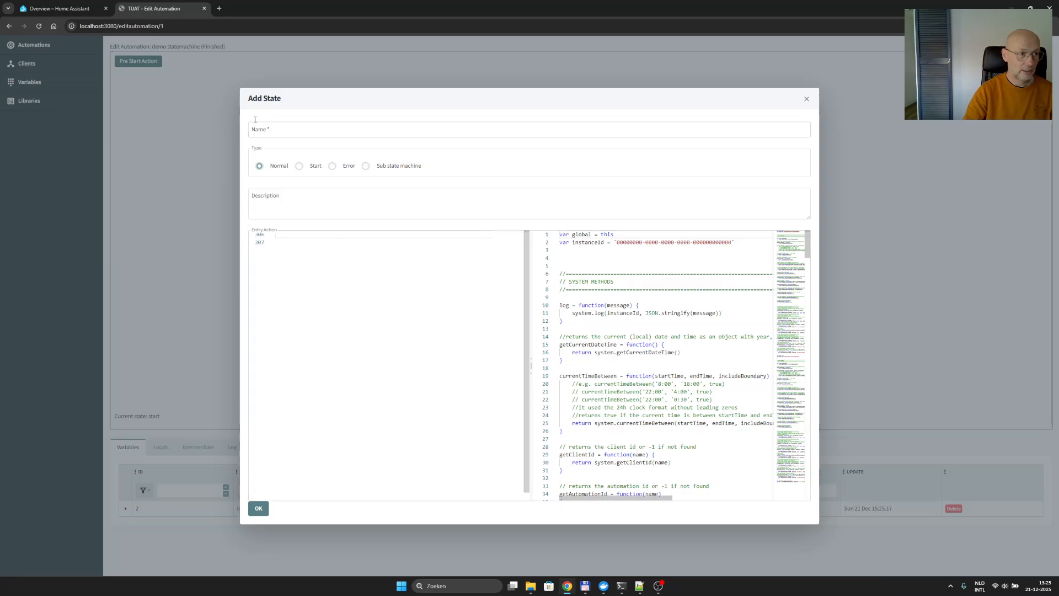
click(288, 129)
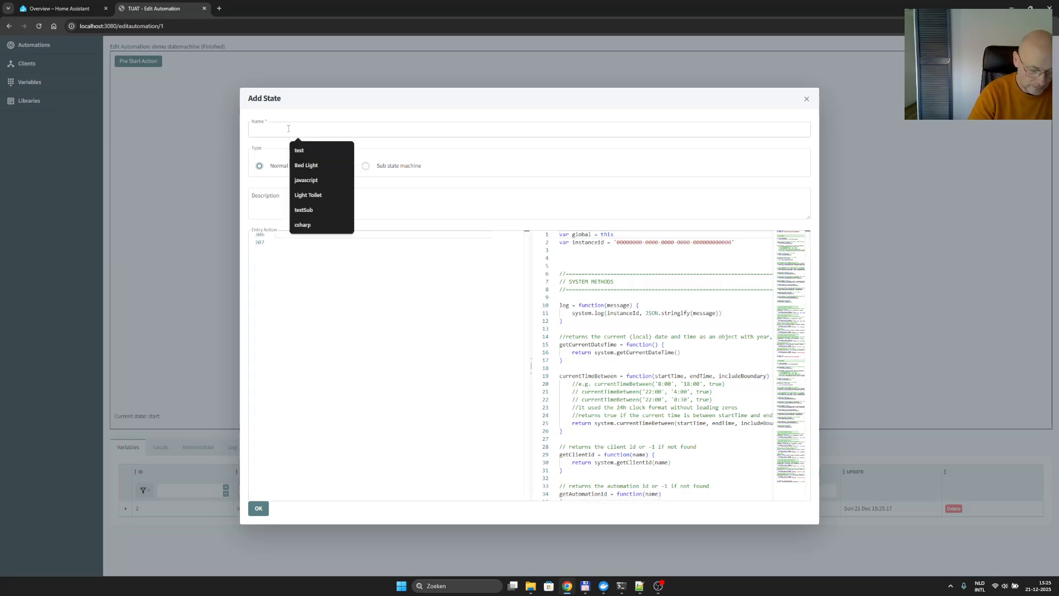
text(On)
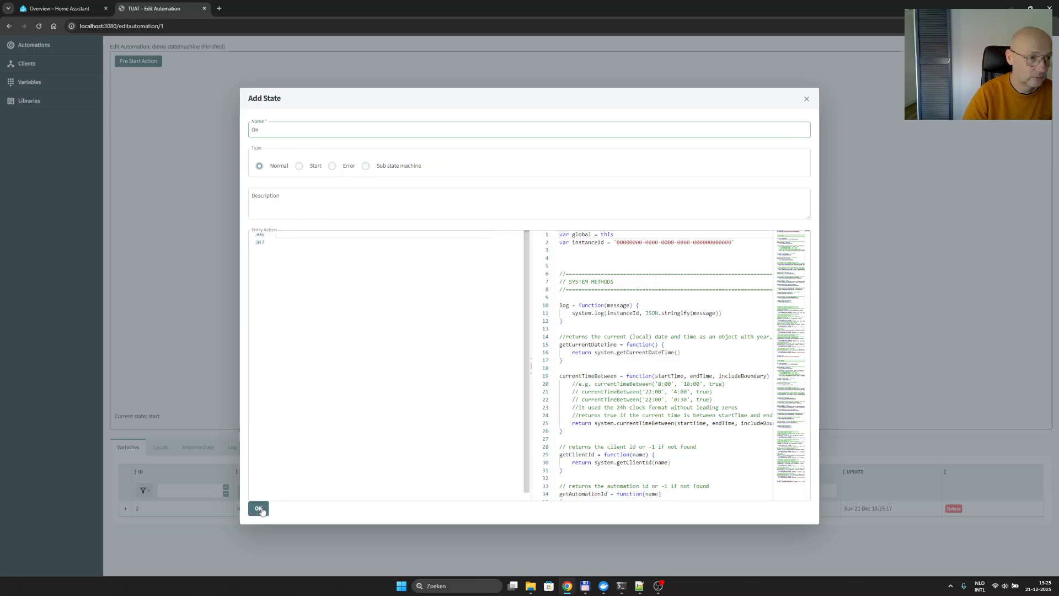
click(258, 508)
- Add a normal state named Off to the state machine, to the right of the On state
right_click(454, 195)
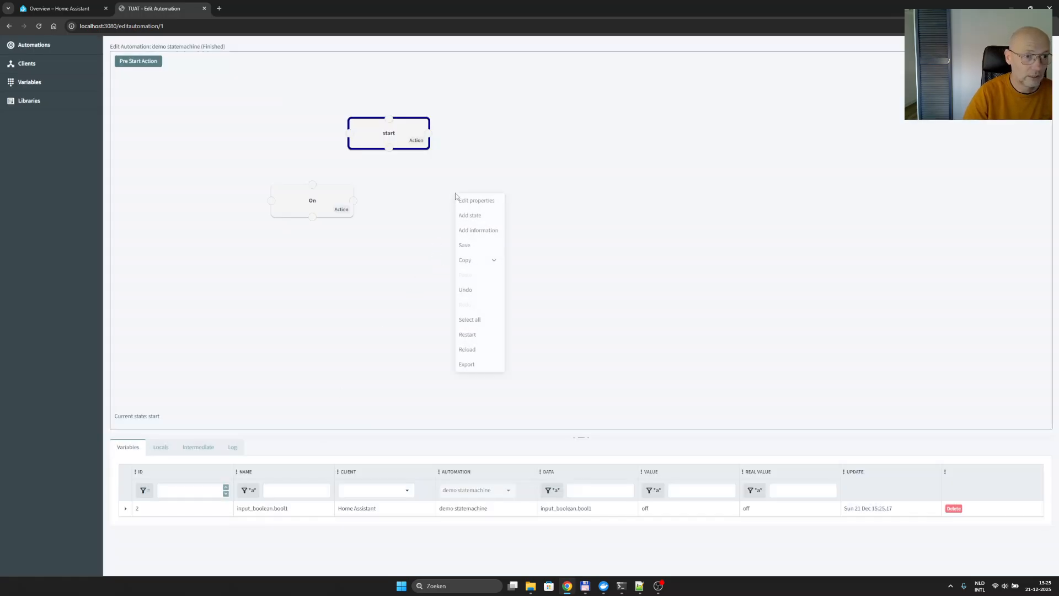
click(481, 221)
click(409, 129)
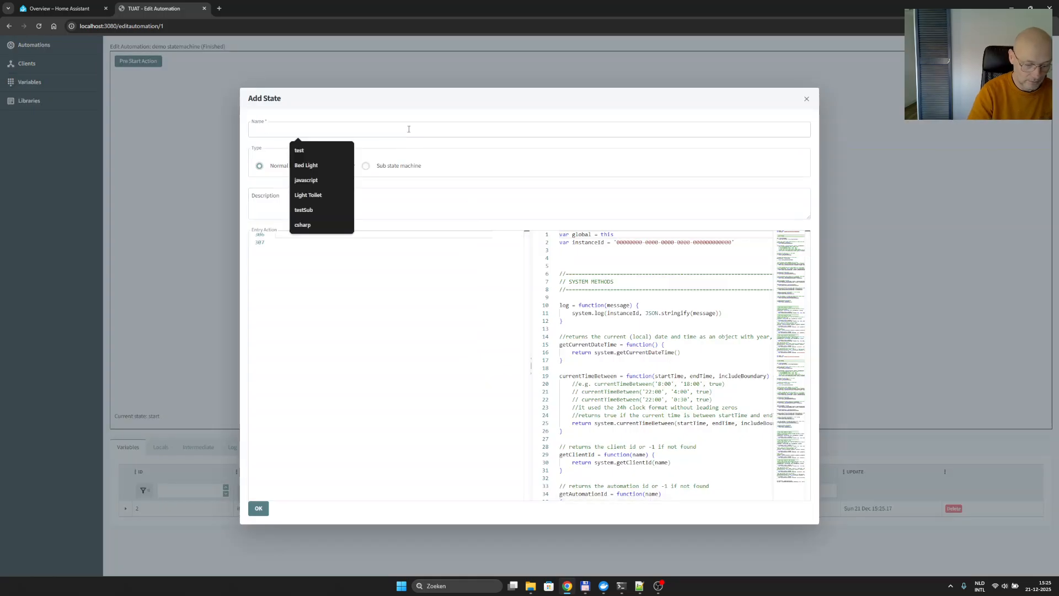
text(Off)
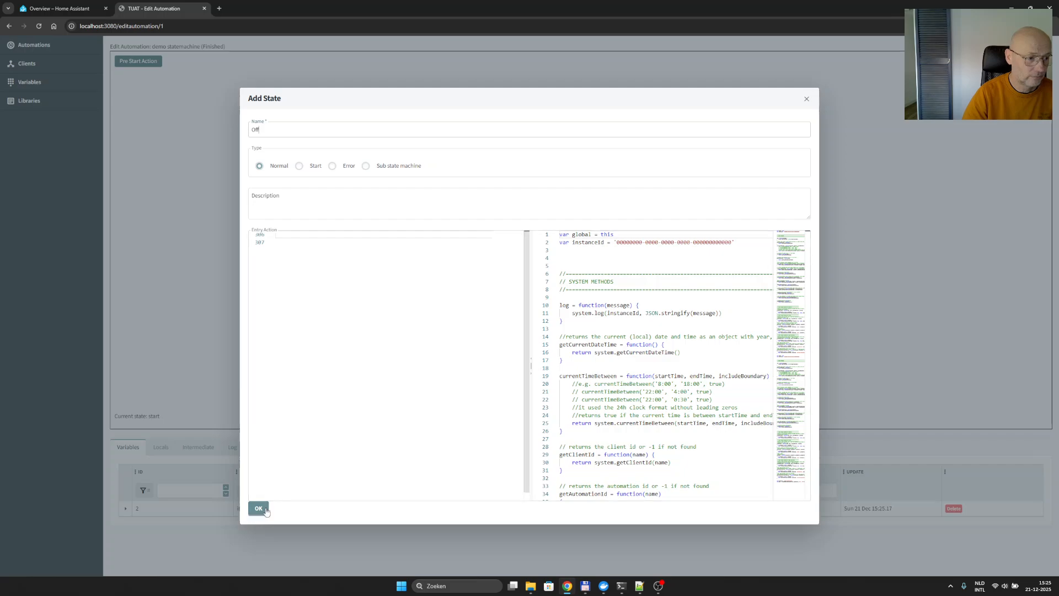
click(259, 509)
- Shift the On state slightly down and to the left, and draw a transition from start to On
drag(325, 197, 310, 213)
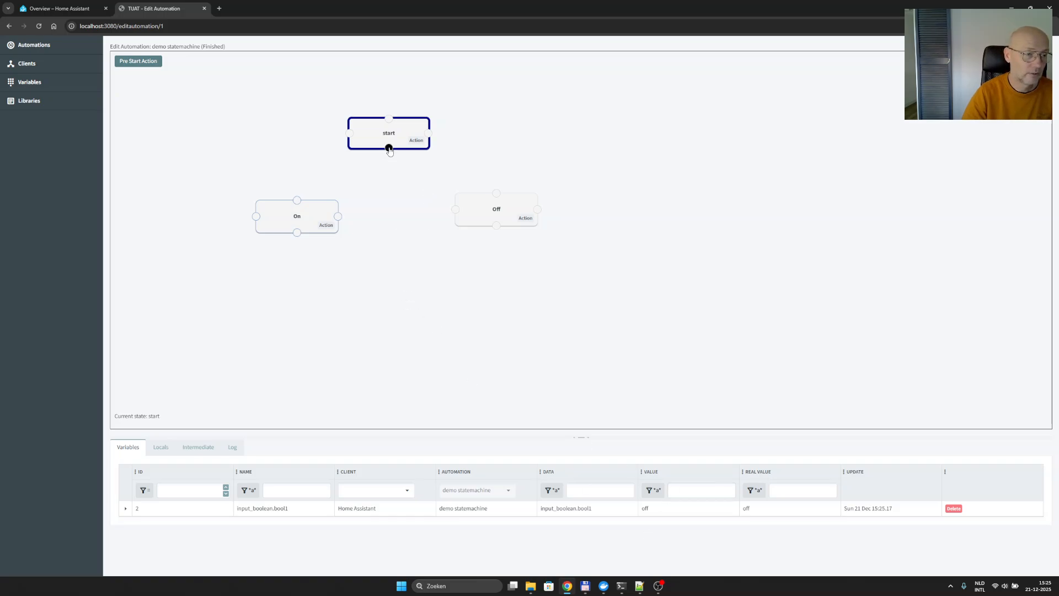
drag(389, 148, 297, 200)
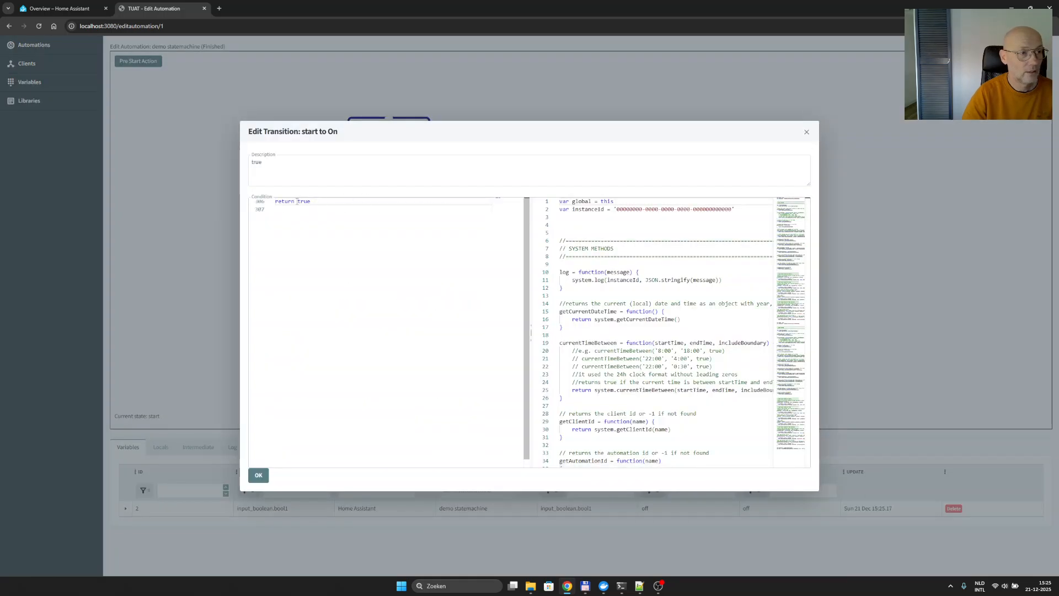
- Set the start-to-On transition's condition to return getVariableValue(bool1)=='on', looking up the variable name in the script listing, and confirm
double_click(303, 201)
double_click(303, 201)
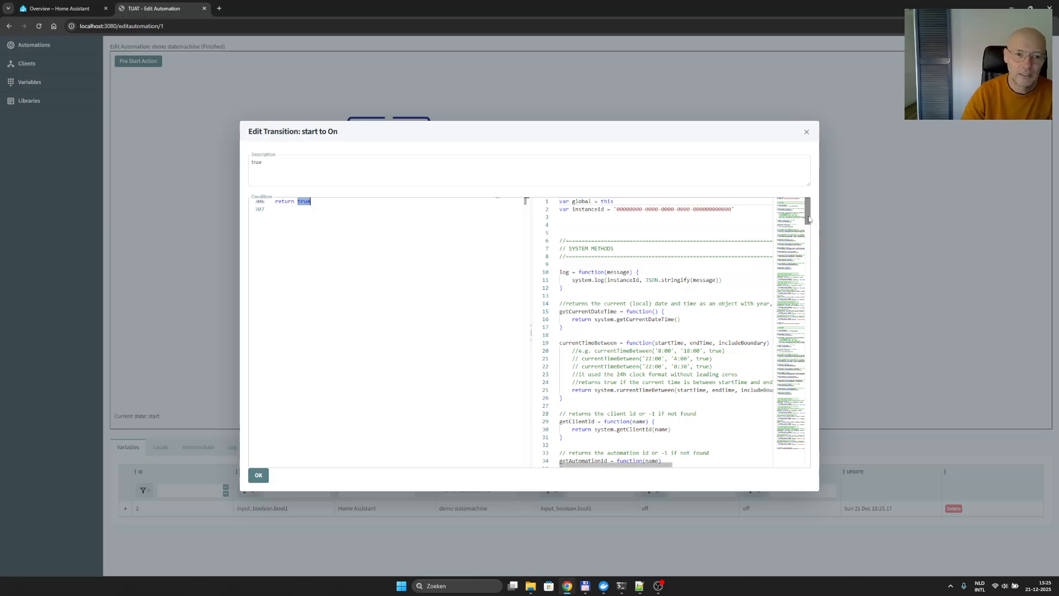
drag(808, 222, 817, 441)
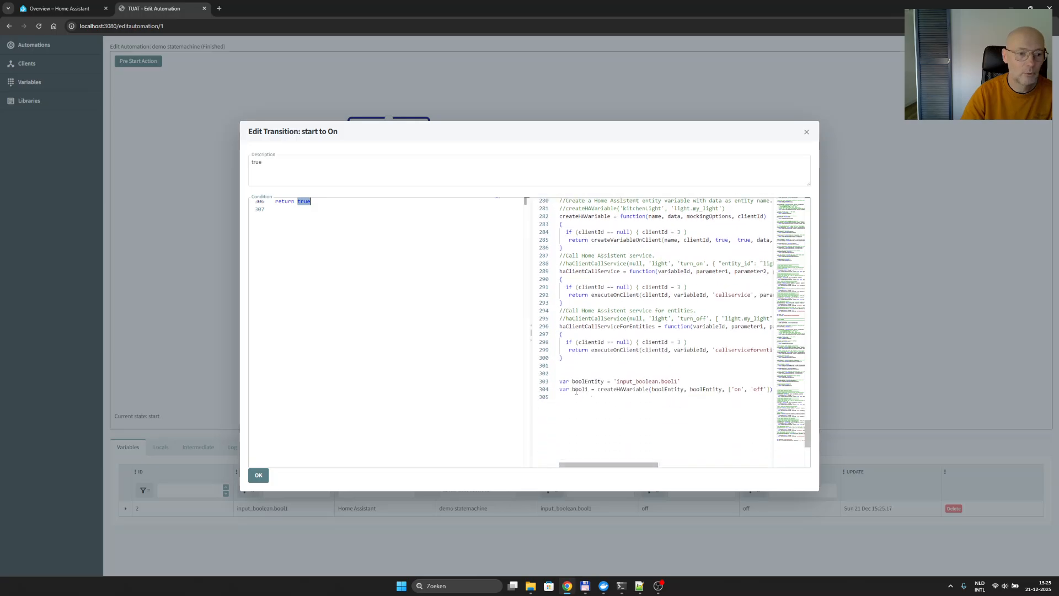
double_click(578, 390)
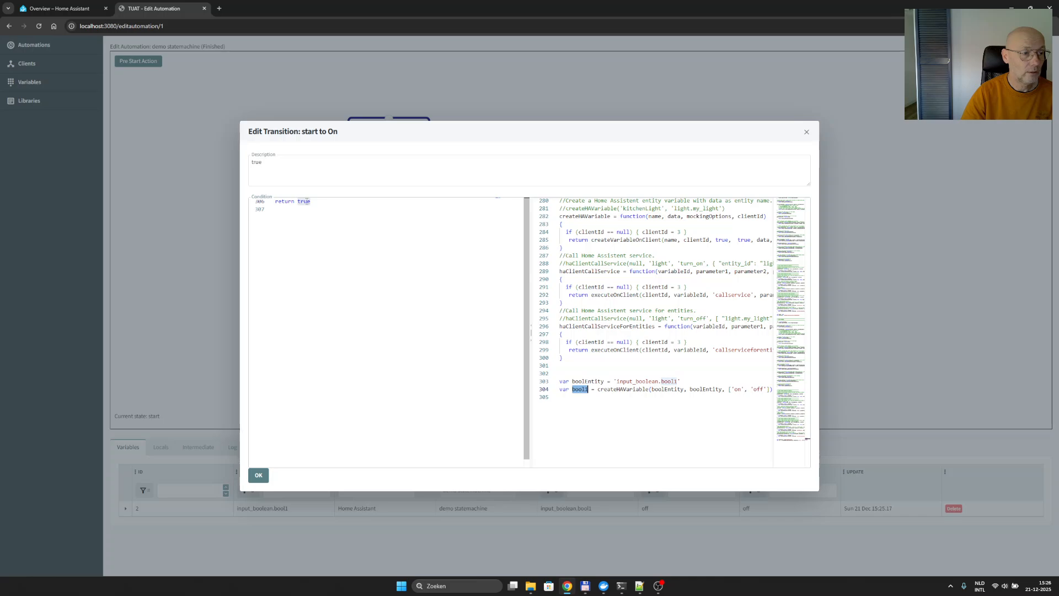
double_click(305, 201)
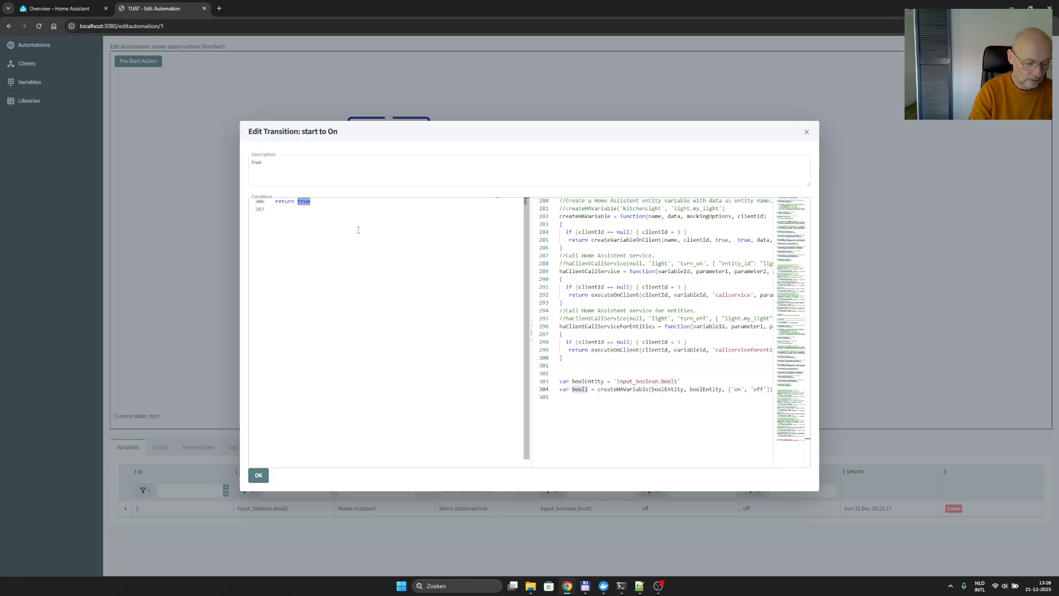
text(get)
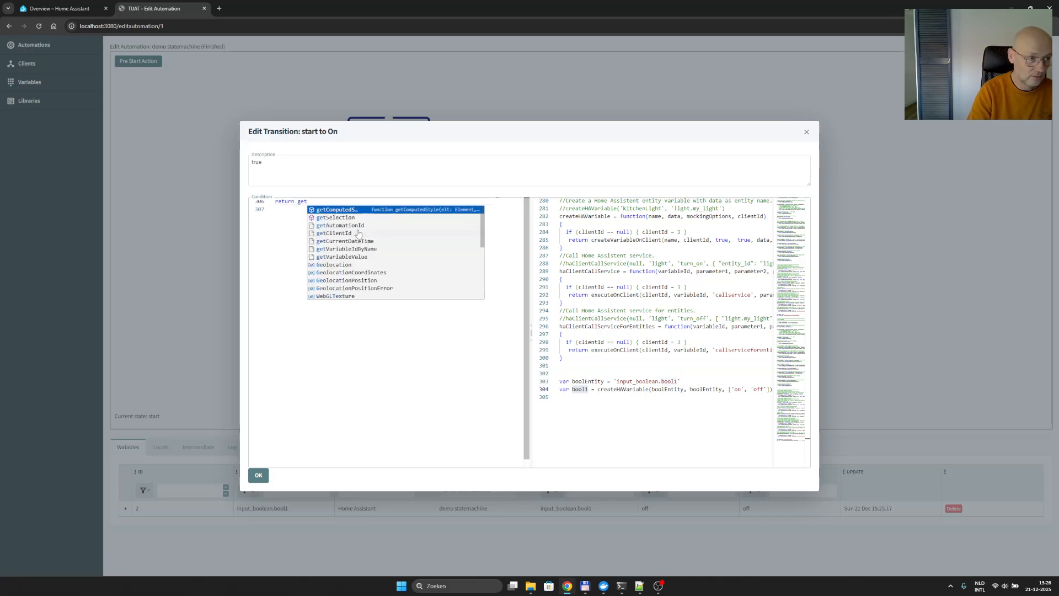
key(Down)
key(Down)
key(Down)
key(Down)
key(Down)
key(Down)
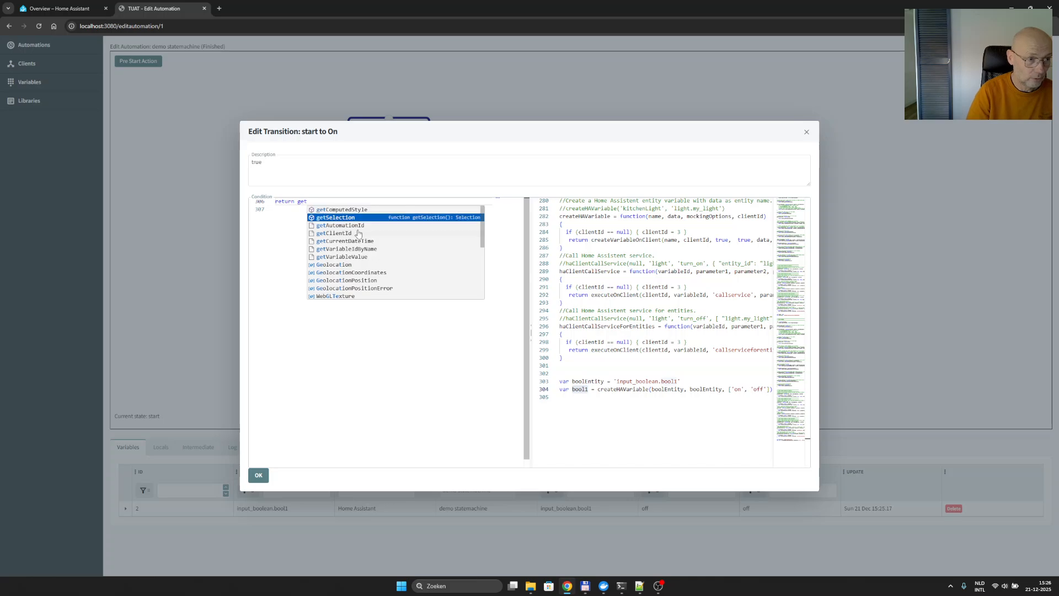
key(Return)
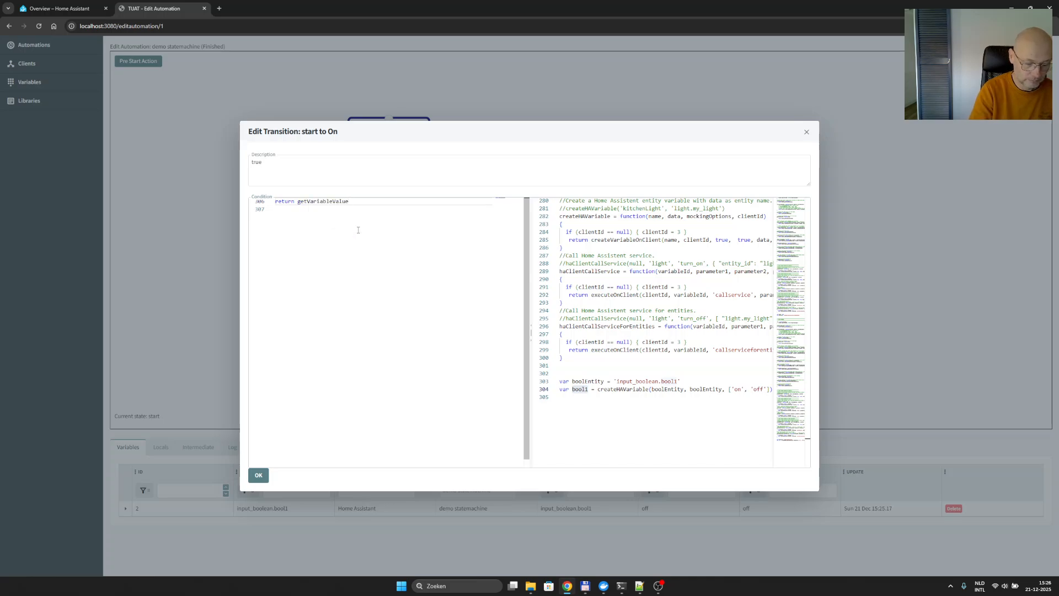
text((bool1)
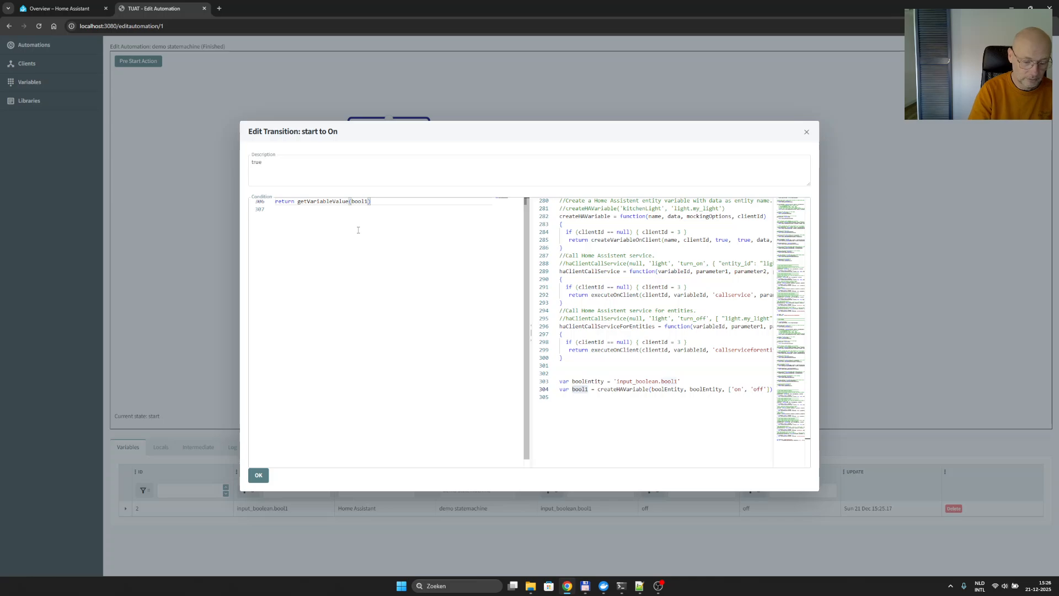
text()=='')
key(Left)
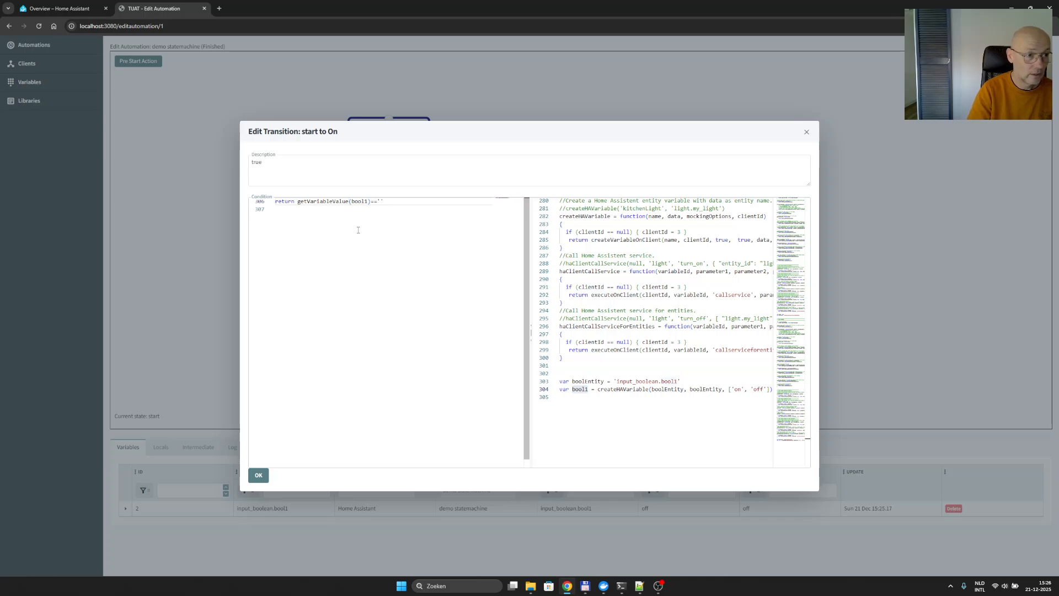
text(on)
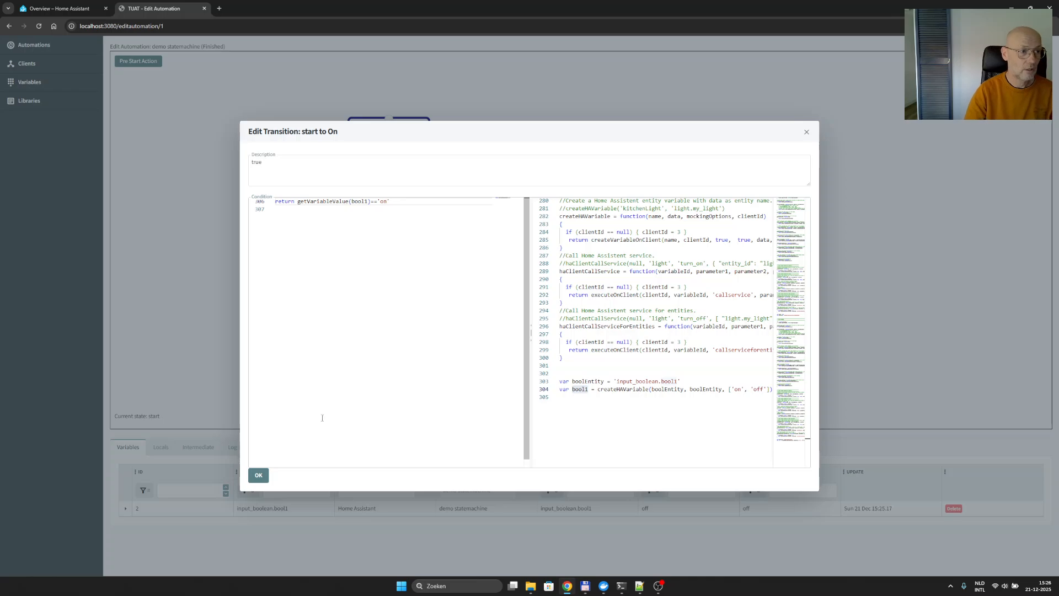
click(258, 475)
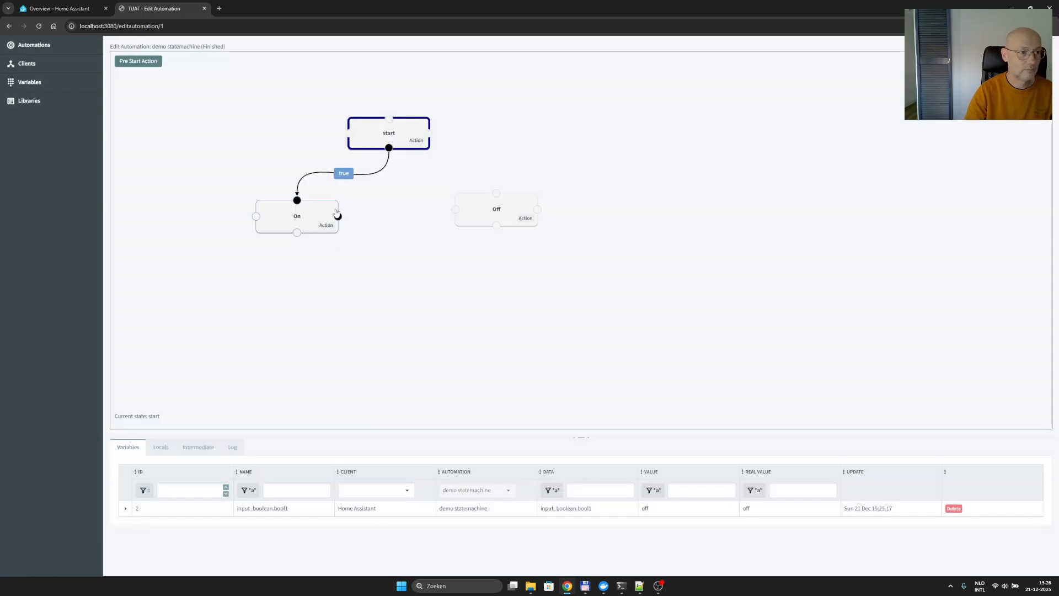
- Change the description of the start-to-On transition to bool1 = 'on'
double_click(347, 175)
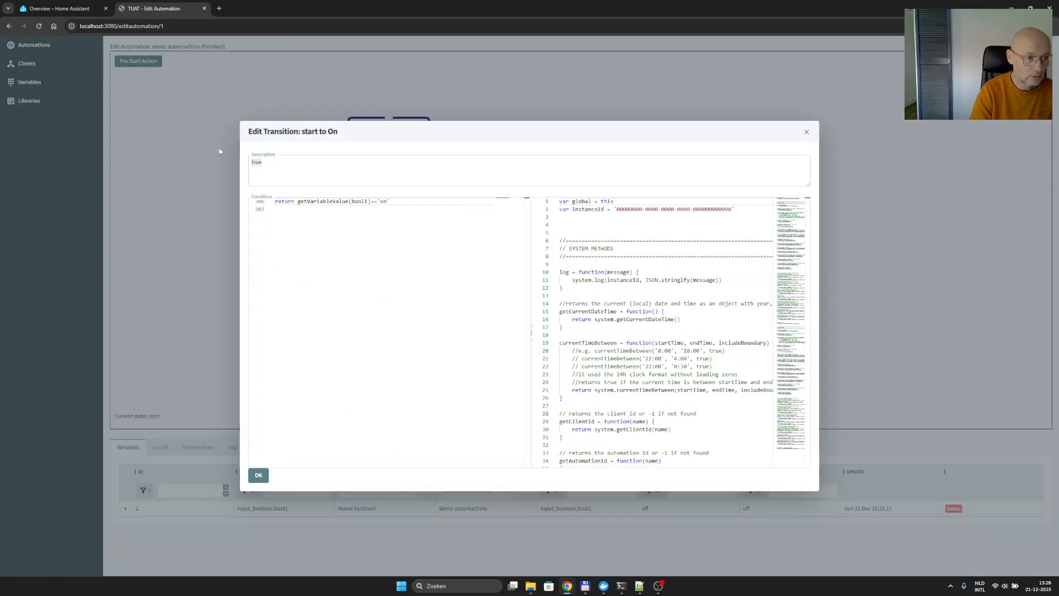
text(bool1 = 'o)
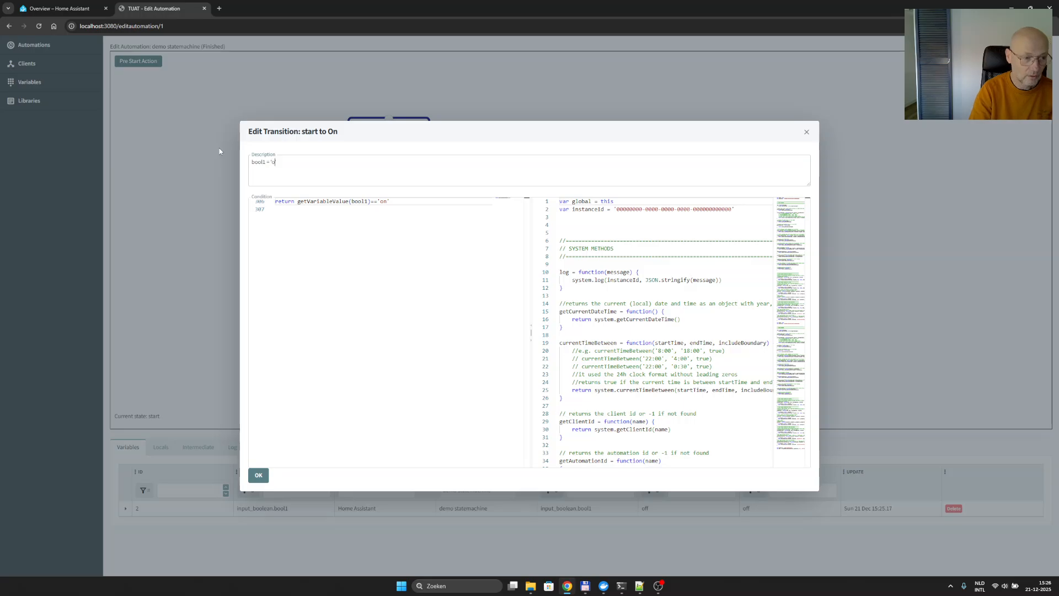
text(n')
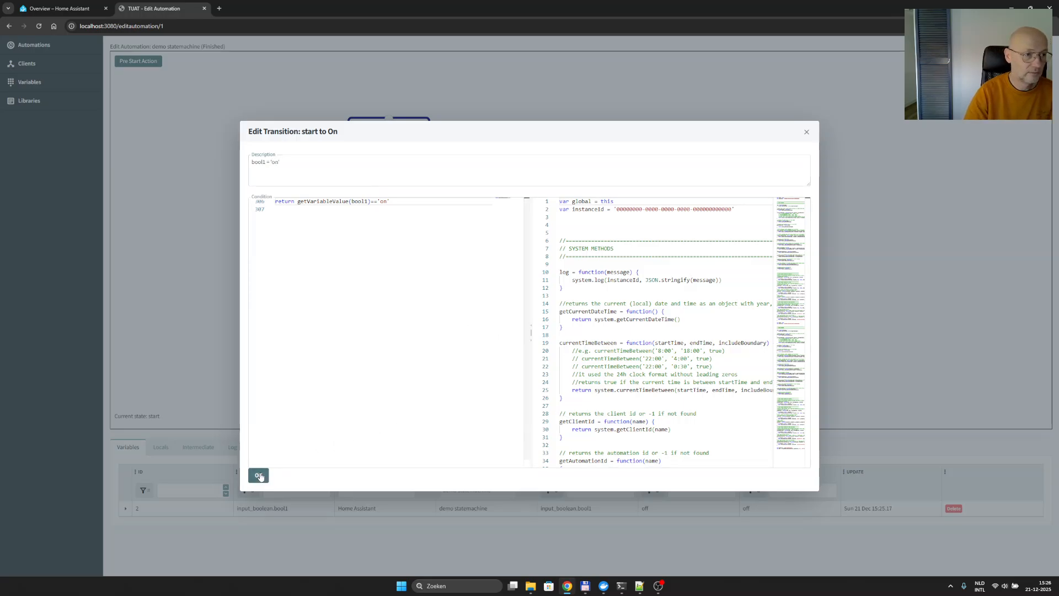
click(259, 476)
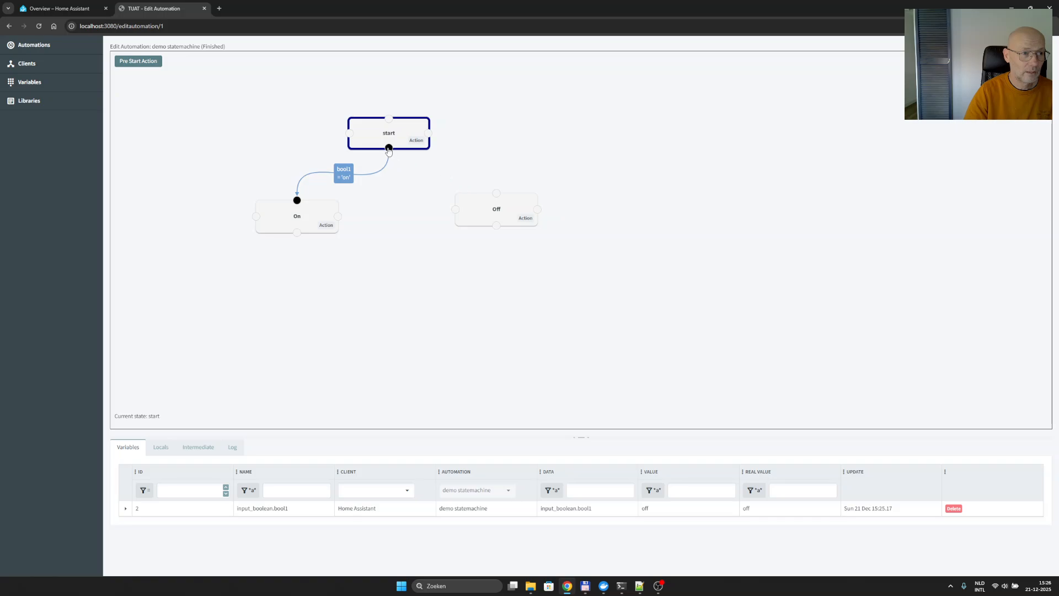
- Draw a transition from start to Off and set its condition to return getVariableValue(bool1) == 'off'
drag(389, 149, 496, 194)
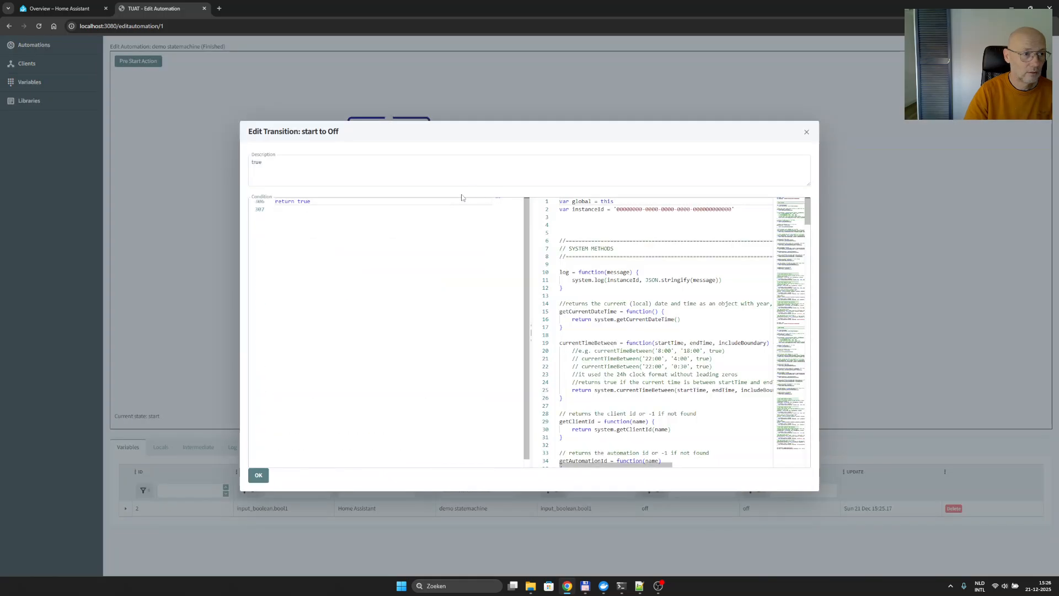
double_click(303, 201)
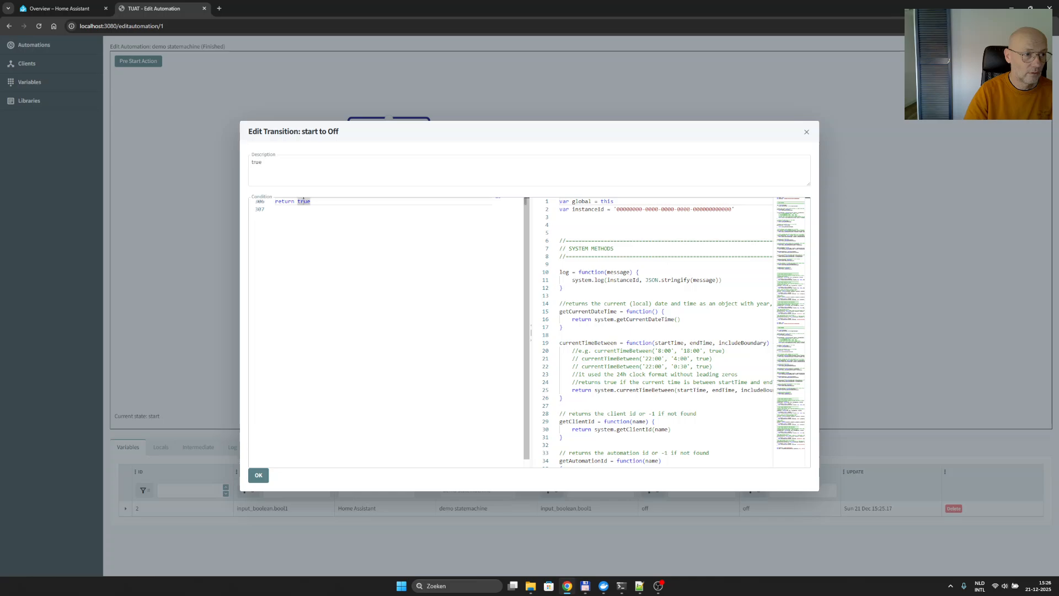
double_click(303, 201)
text(getVari)
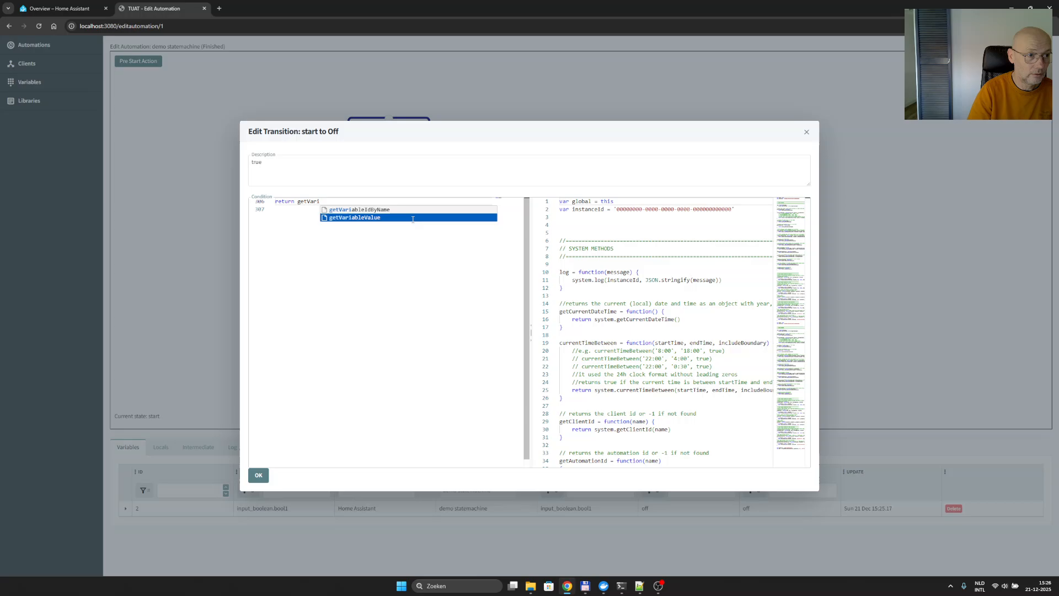
click(413, 218)
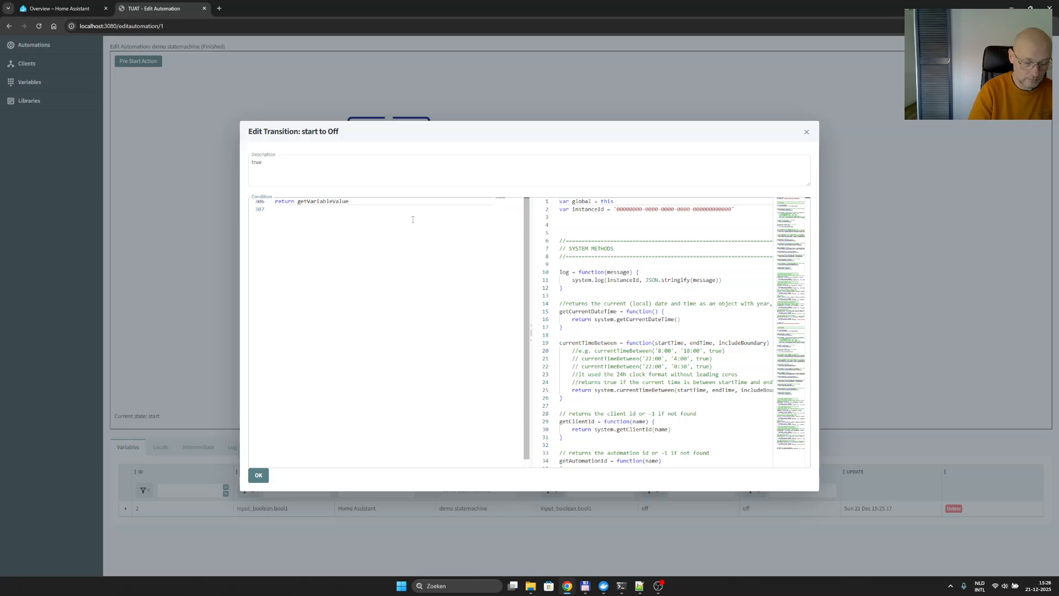
text(bool1)
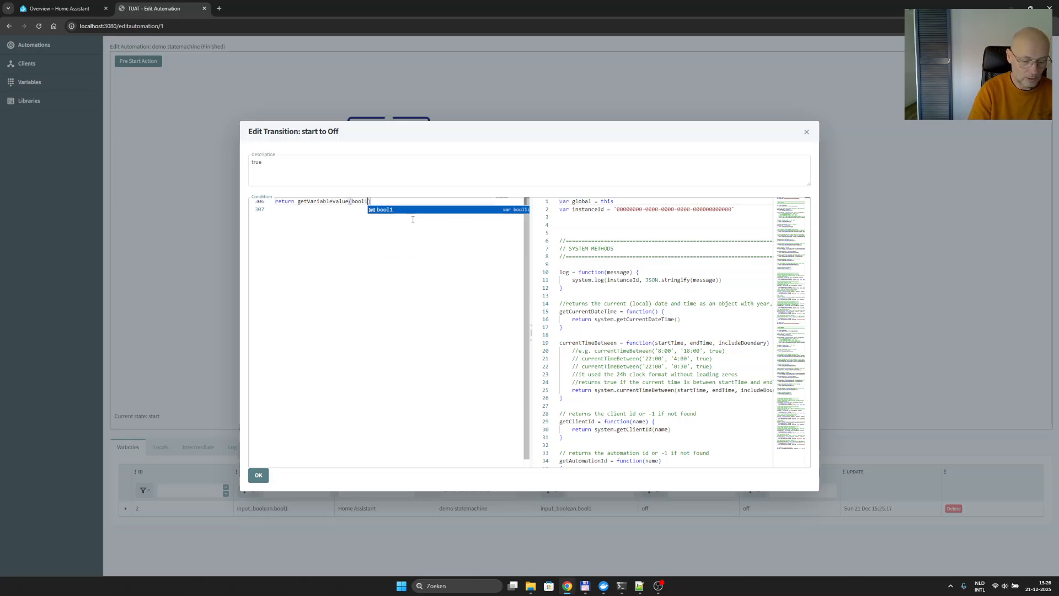
text() == )
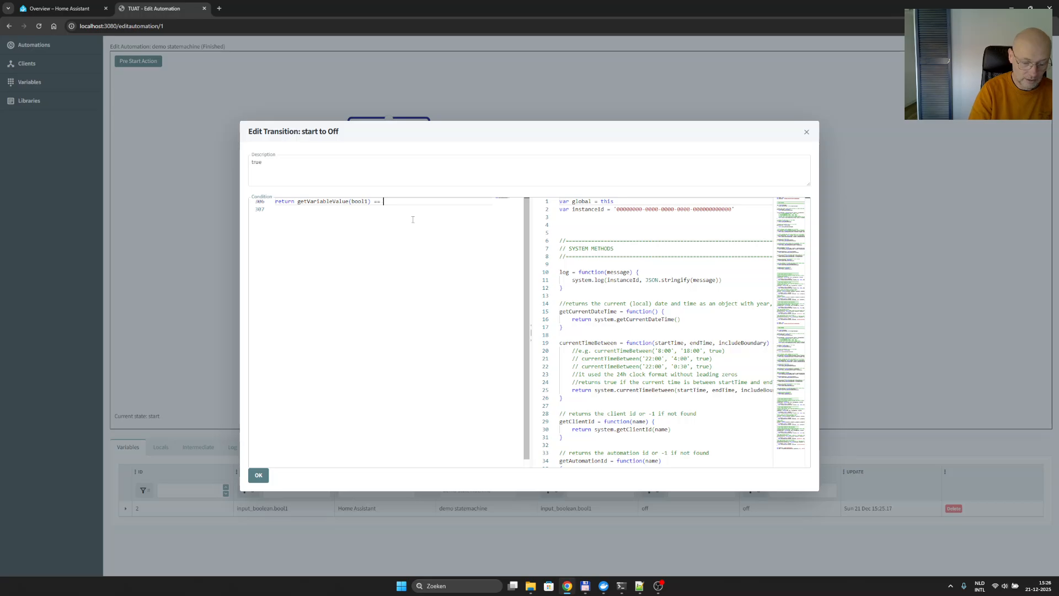
text('off)
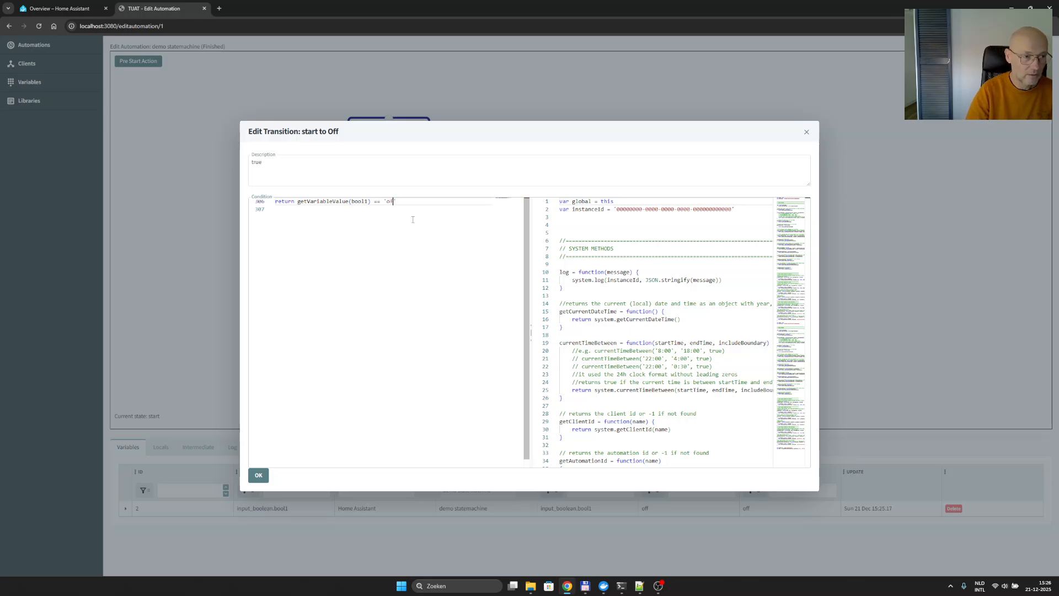
- Set the start-to-Off transition's description to off and confirm the transition
double_click(253, 162)
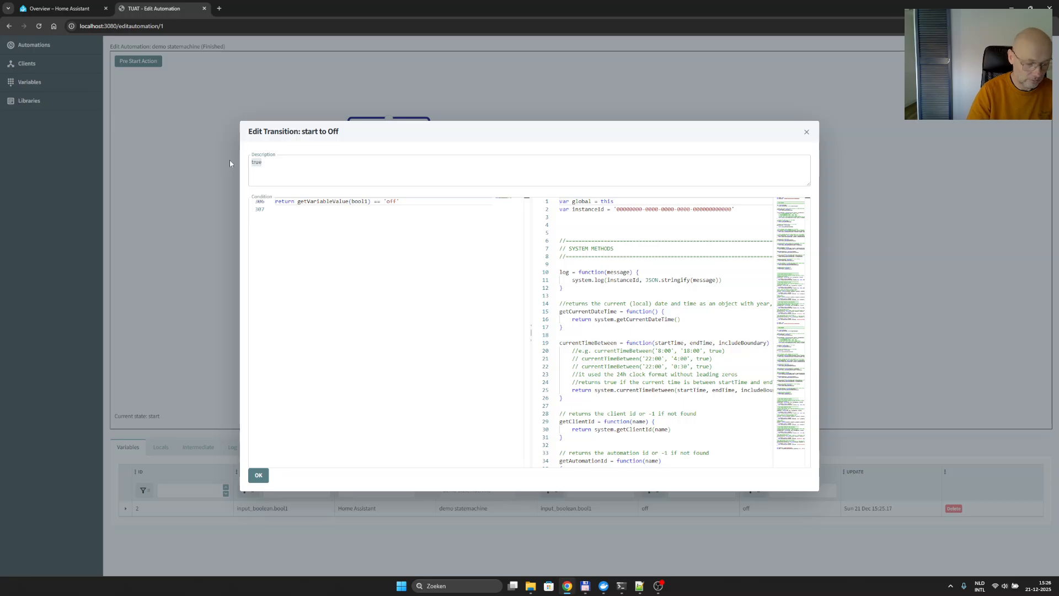
text(off)
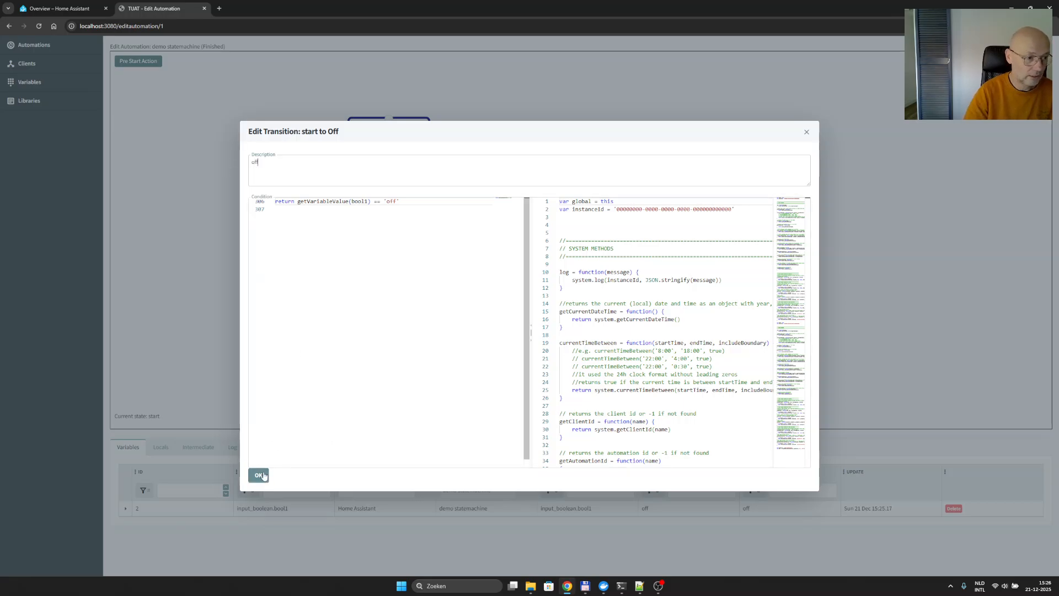
click(259, 475)
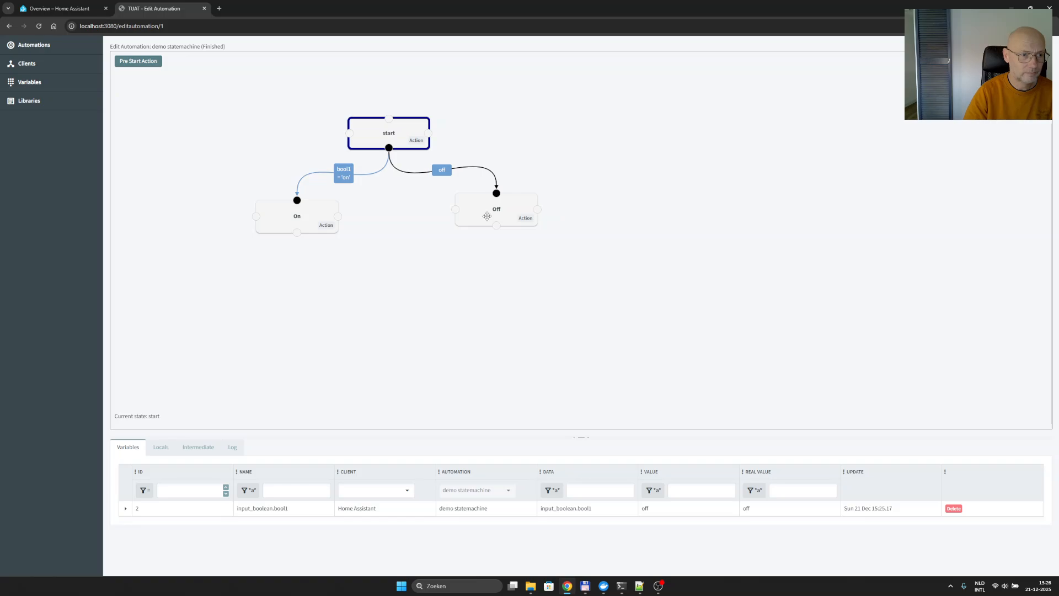
- Move the Off state slightly down and save the automation
drag(487, 214, 487, 225)
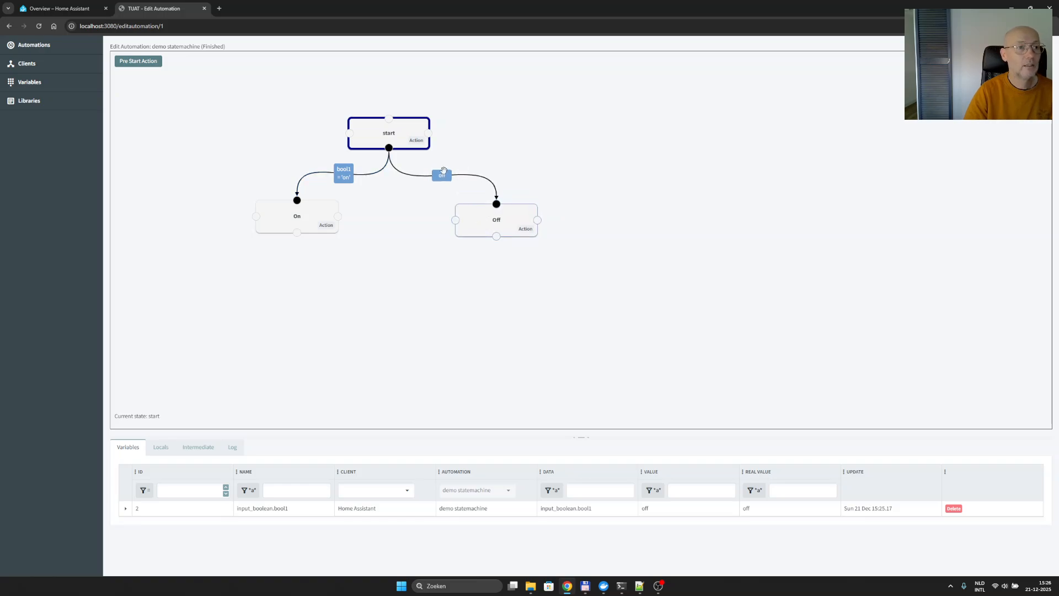
right_click(471, 149)
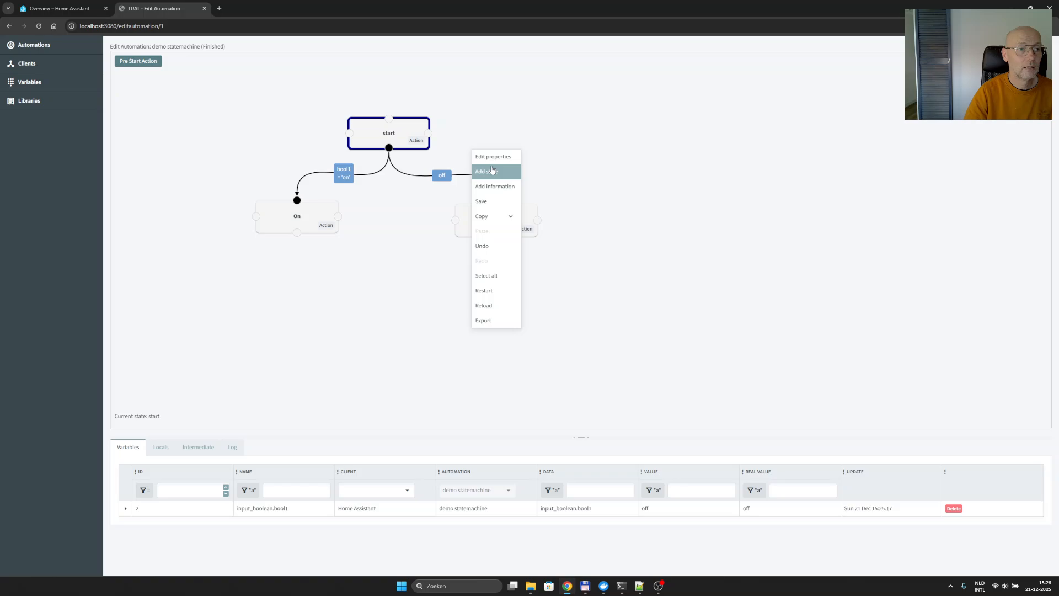
click(491, 199)
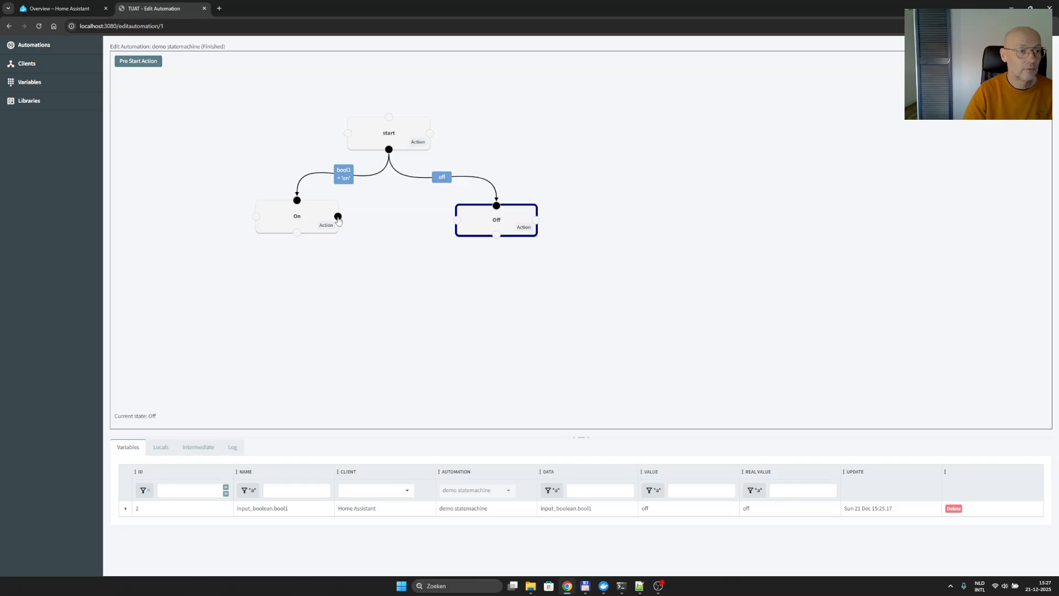
- Draw a transition from the On state to the Off state and accept it with its default condition
drag(338, 217, 458, 221)
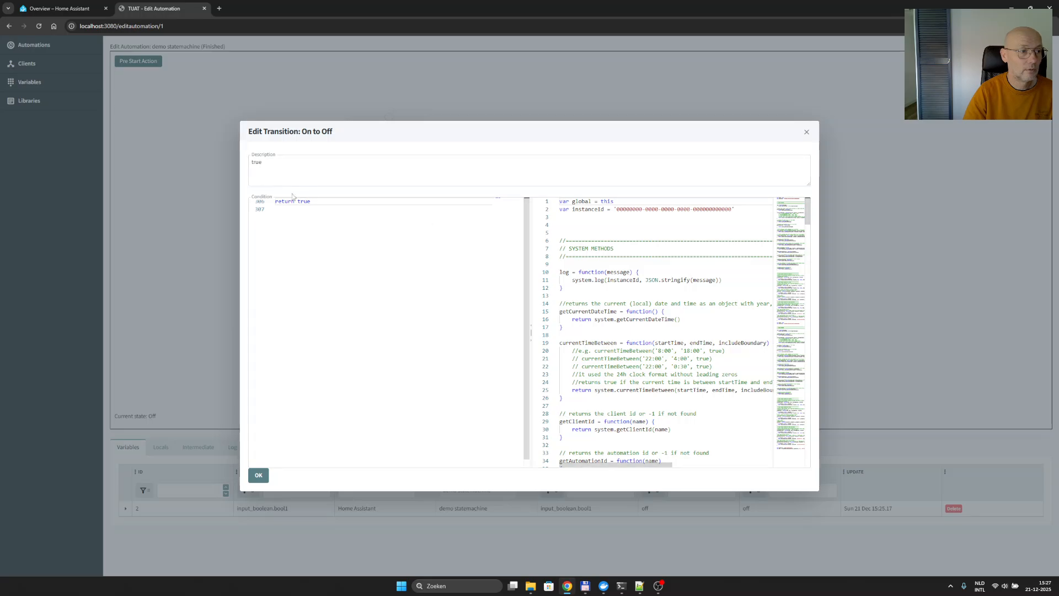
double_click(307, 201)
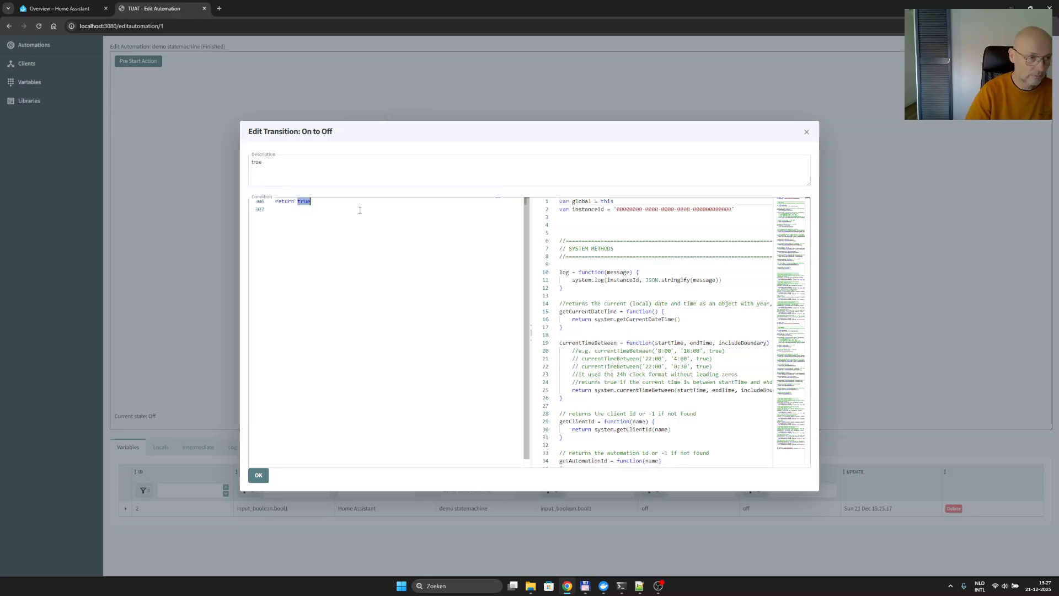
click(258, 475)
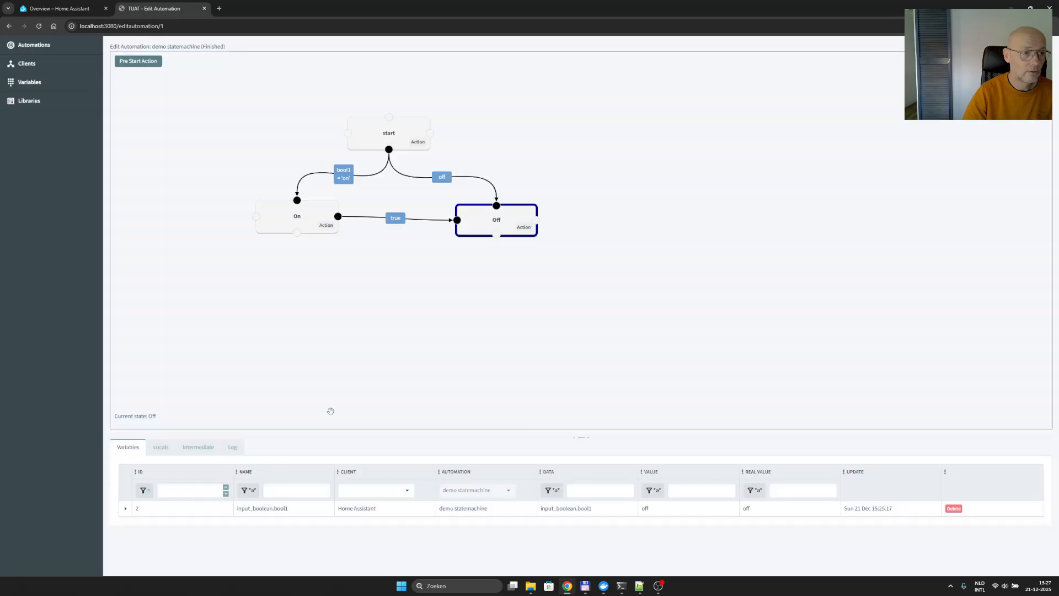
- Copy the start-to-Off condition, return getVariableValue(bool1) == 'off', into the On-to-Off transition and set that transition's description to off
double_click(443, 178)
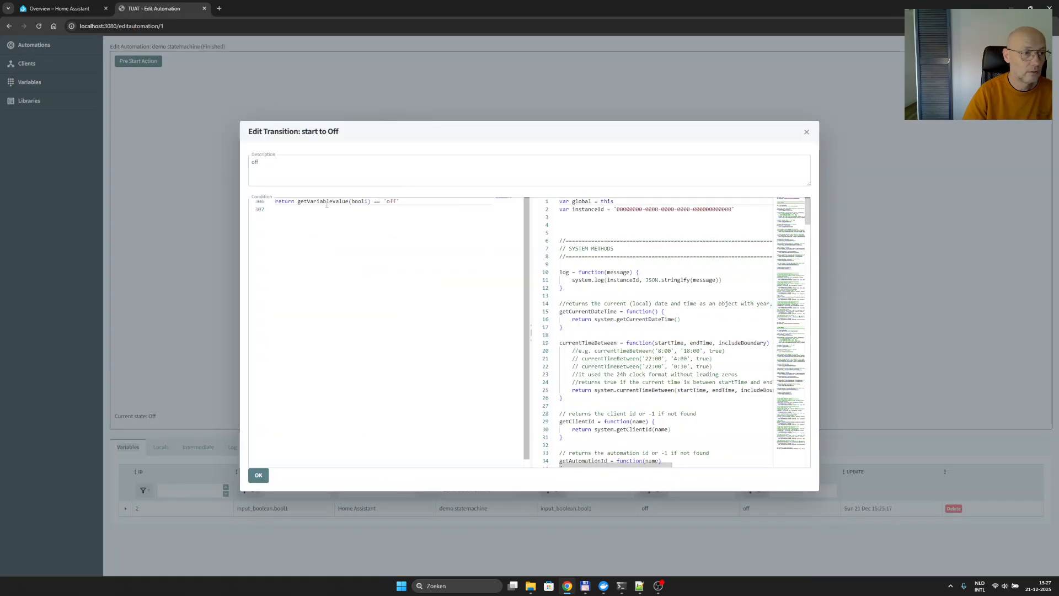
drag(428, 204, 348, 178)
key(ctrl+c)
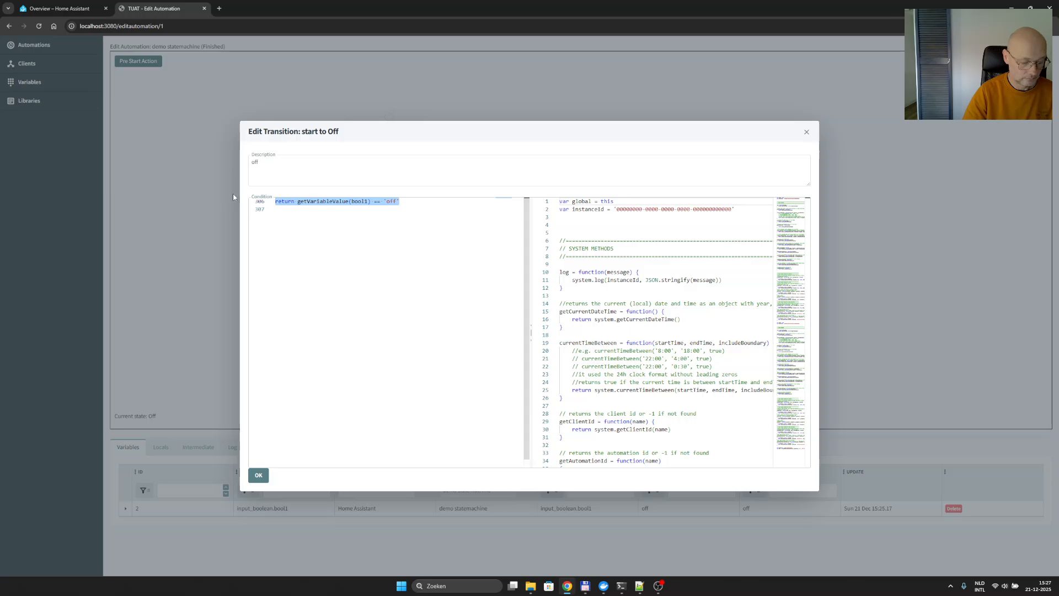
click(807, 132)
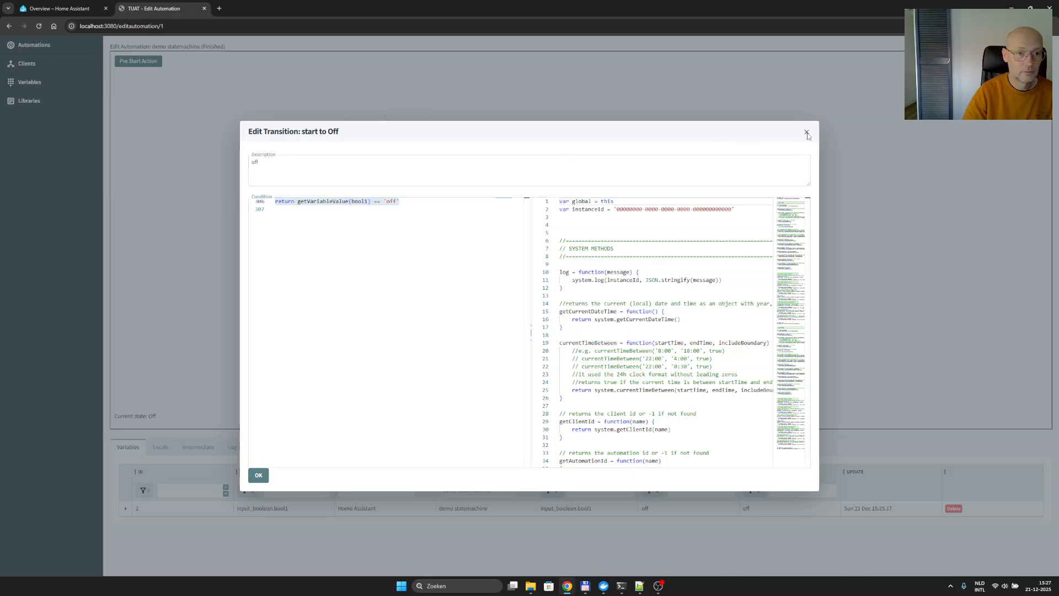
double_click(397, 218)
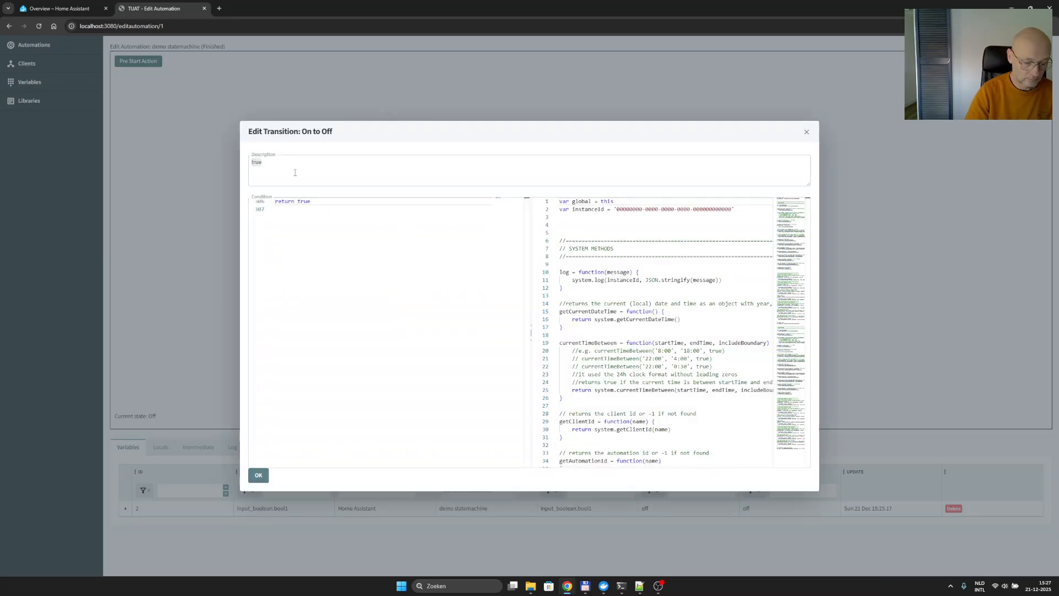
drag(331, 202, 193, 208)
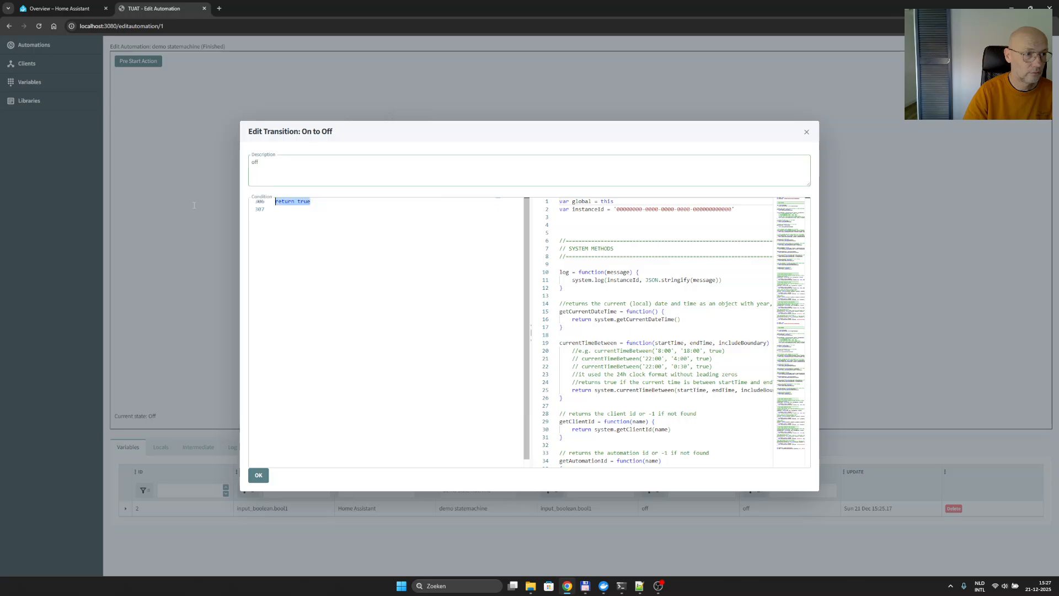
key(ctrl+v)
click(258, 475)
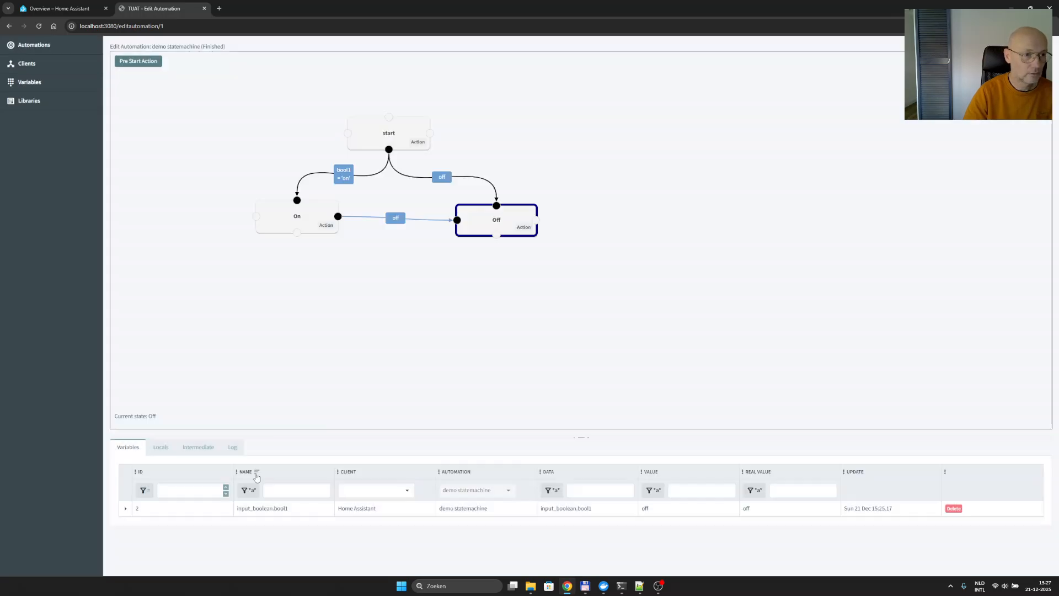
- Draw a transition from the Off state to the On state and set its condition to return getVariableValue(bool1) == 'on'
drag(491, 240, 270, 203)
key(ctrl+v)
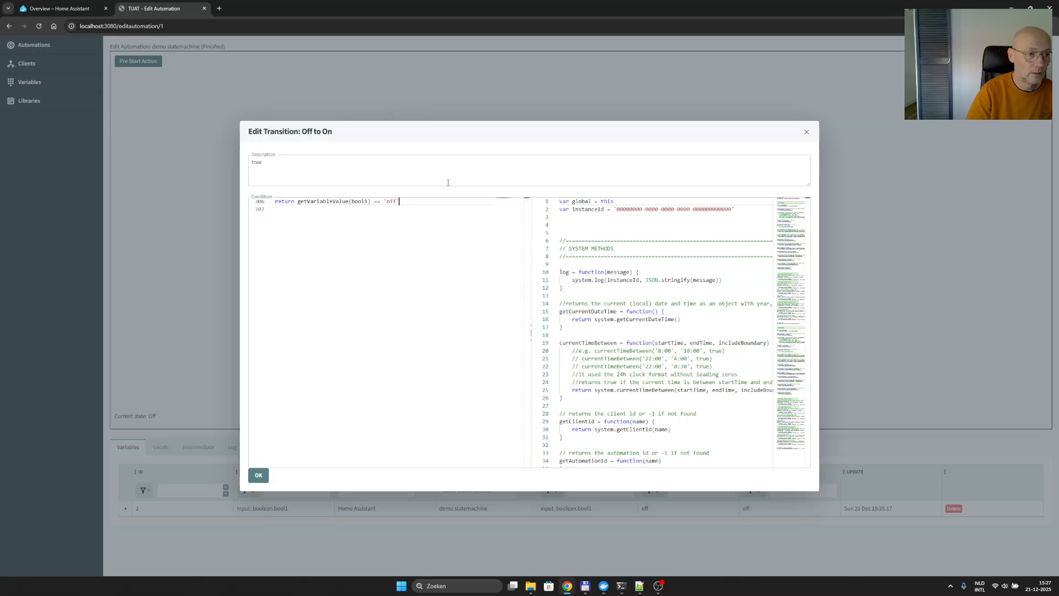
key(Left)
key(BackSpace)
key(BackSpace)
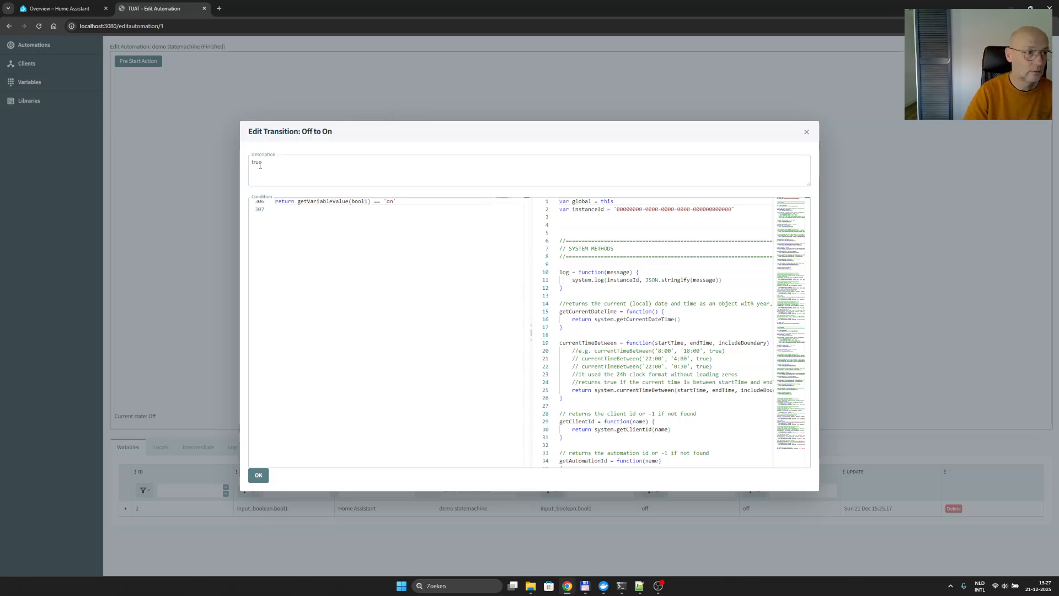
- Set the Off-to-On transition's description to on, confirm it and save the automation
double_click(260, 165)
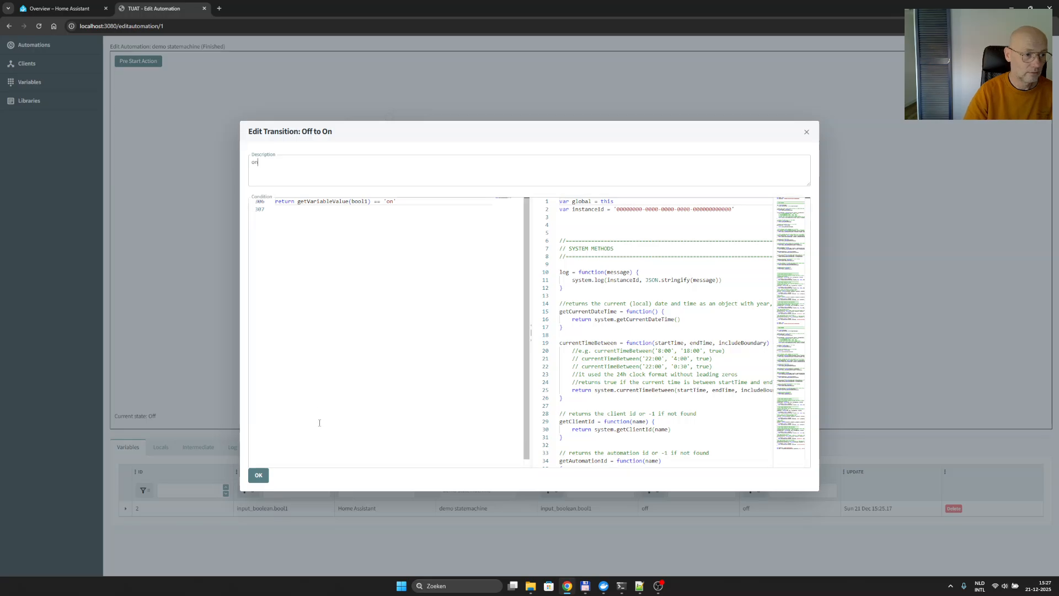
click(258, 475)
right_click(323, 334)
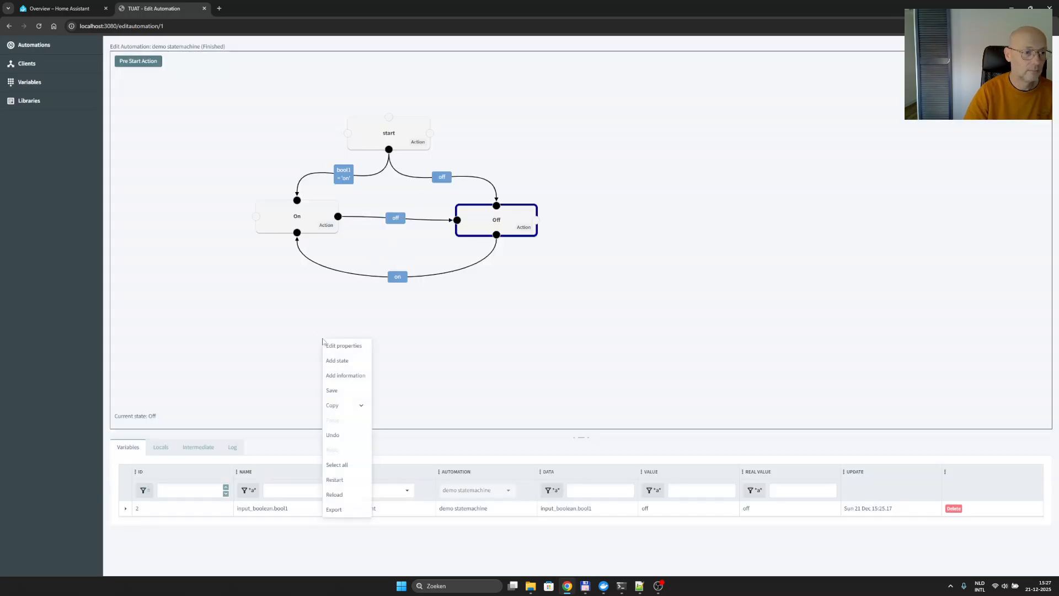
click(342, 386)
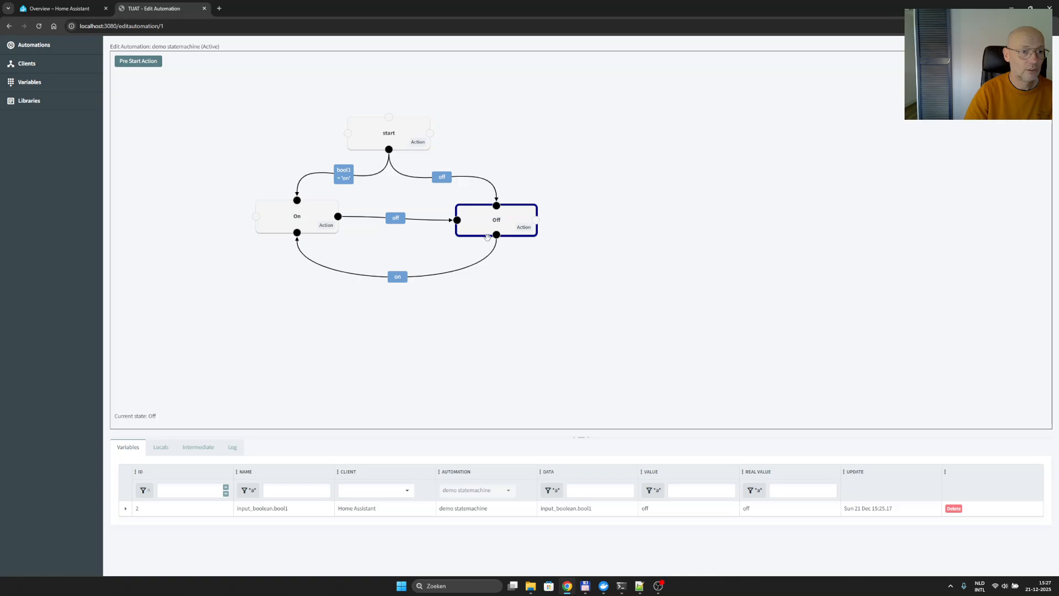
- Turn on the bool1 helper in Home Assistant and return to TUAT to check the automation's current state
click(35, 10)
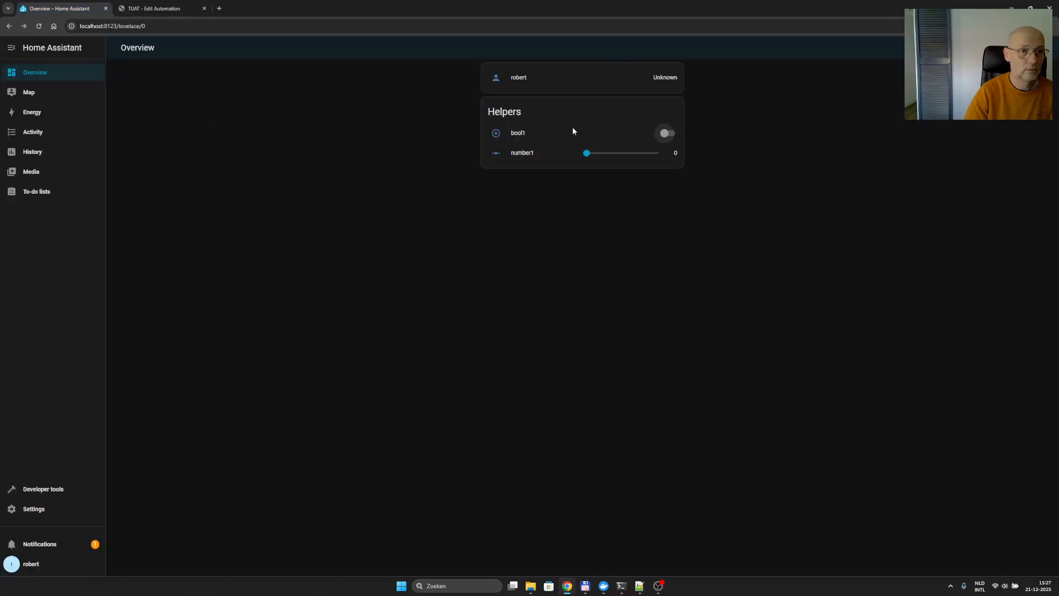
click(666, 134)
click(156, 7)
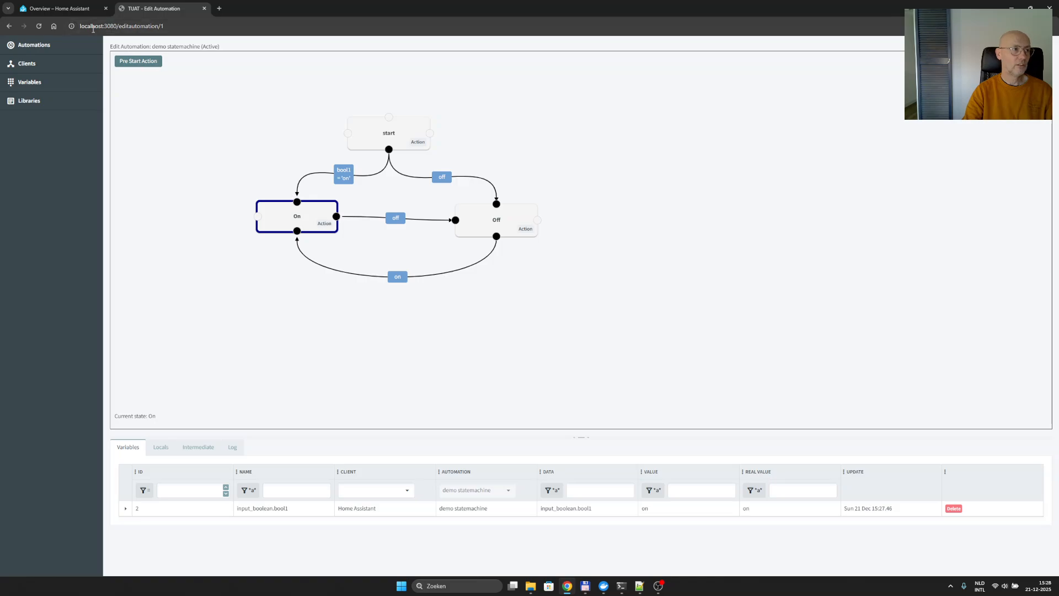
- Look at the number1 helper in Home Assistant's overview and return to the TUAT automation editor
click(74, 13)
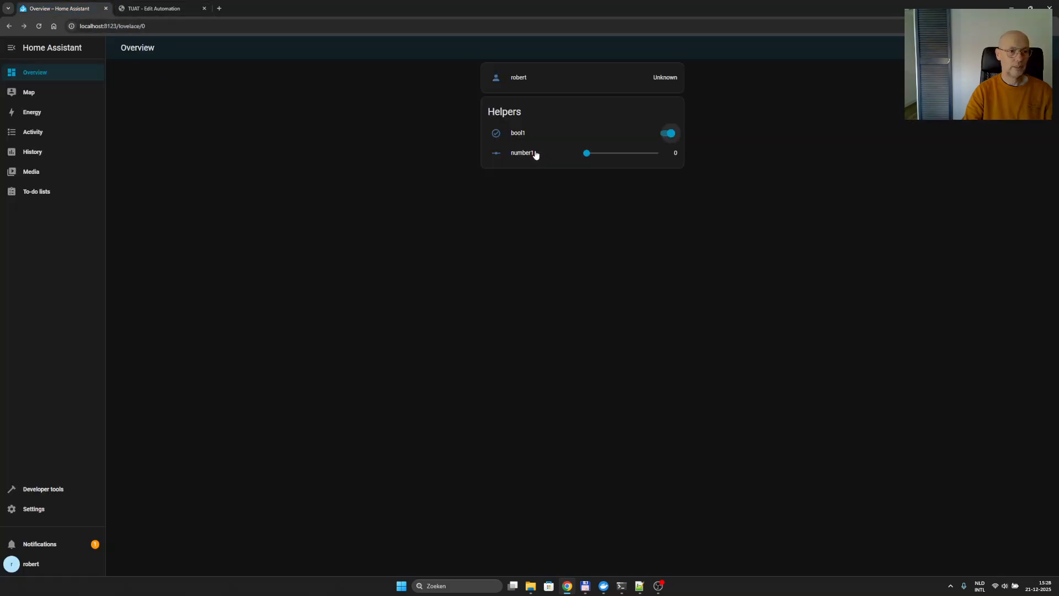
click(137, 10)
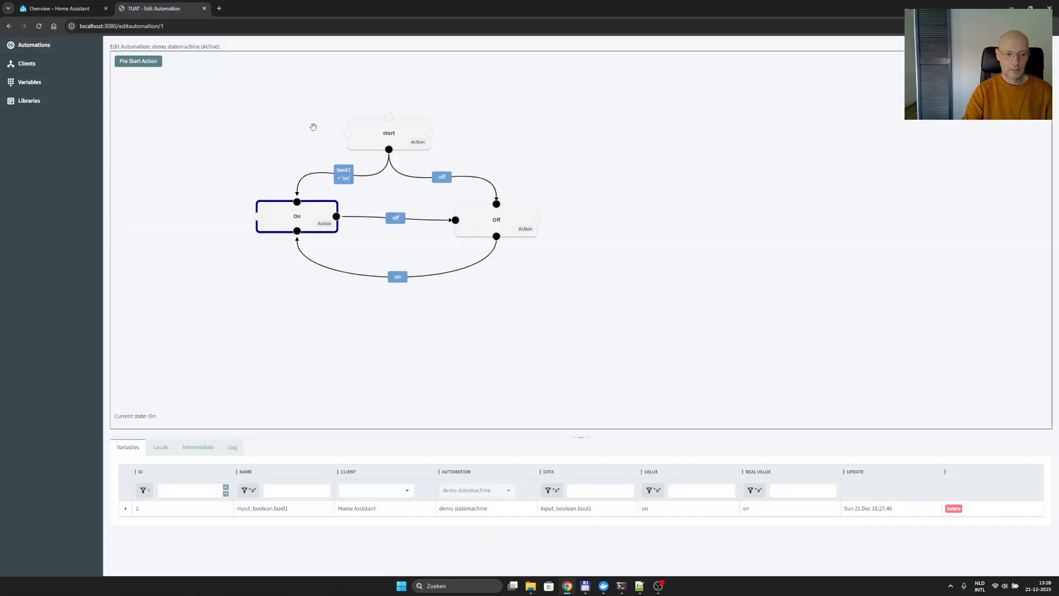
- In the Pre Start Action code, start a function declaration named setNumber, one blank line below the bool1 variable
click(147, 63)
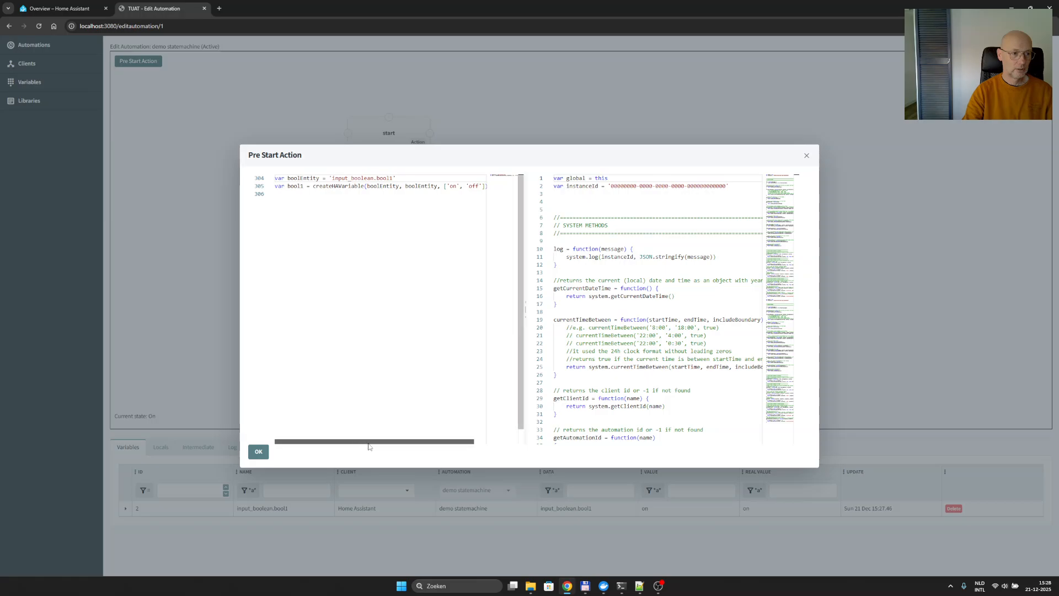
drag(367, 441, 380, 441)
click(474, 186)
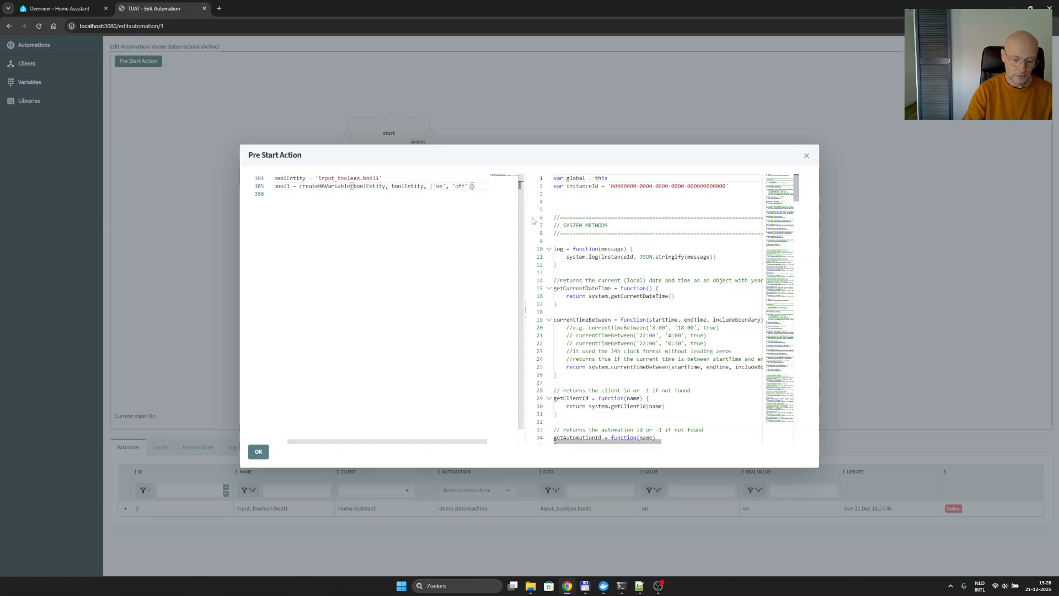
key(Return)
key(Return)
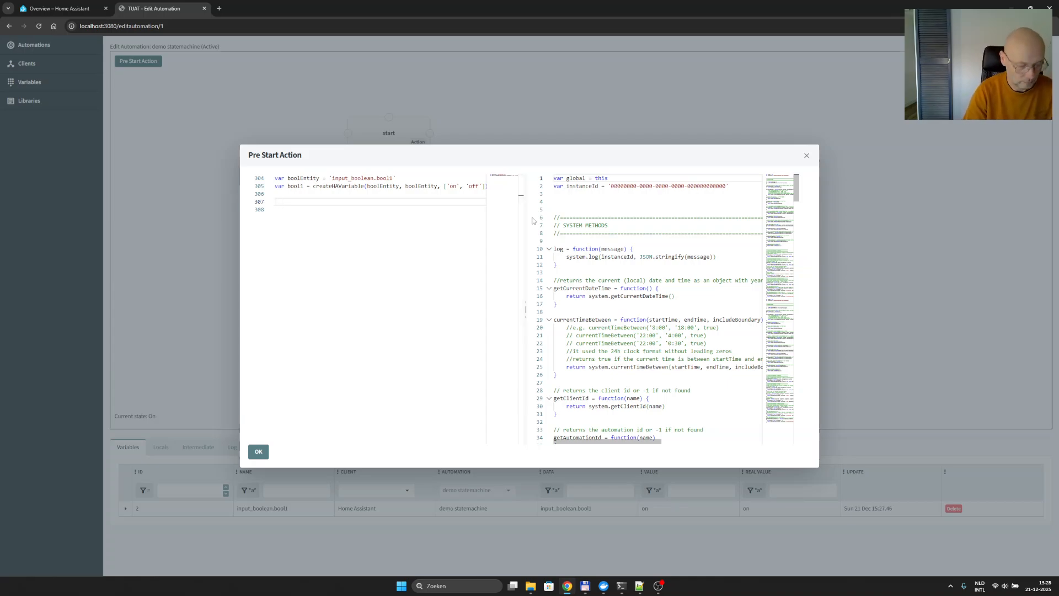
text(function)
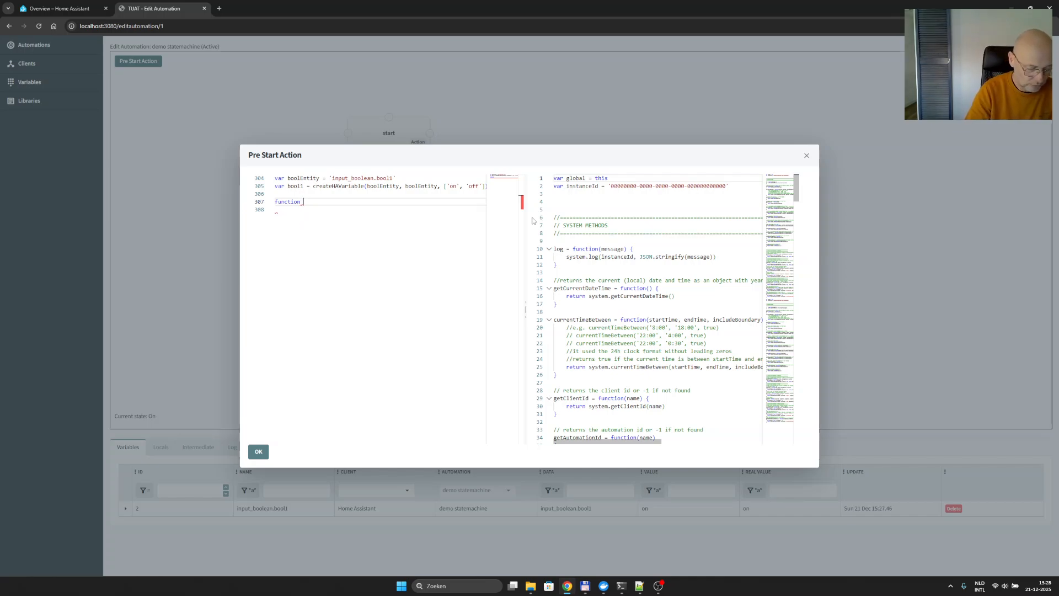
text(setNum,ber)
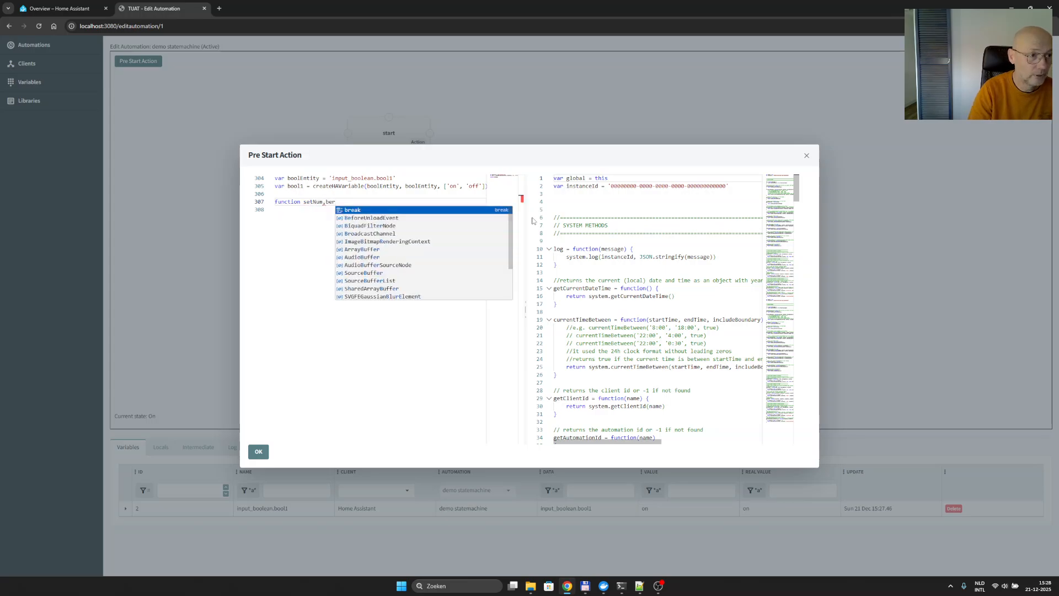
key(Escape)
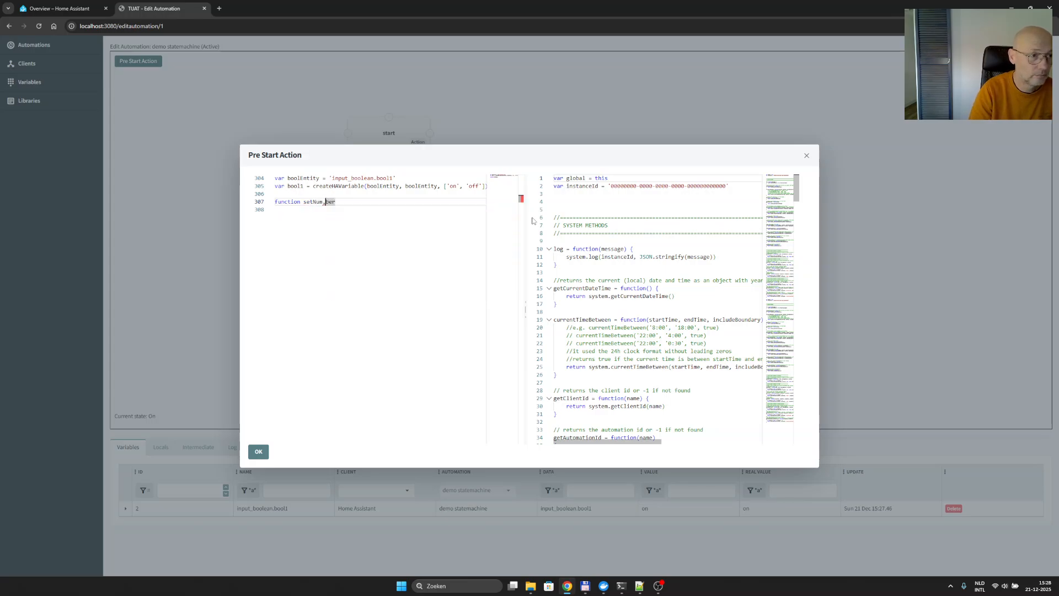
key(Left)
key(Left)
key(Left)
key(BackSpace)
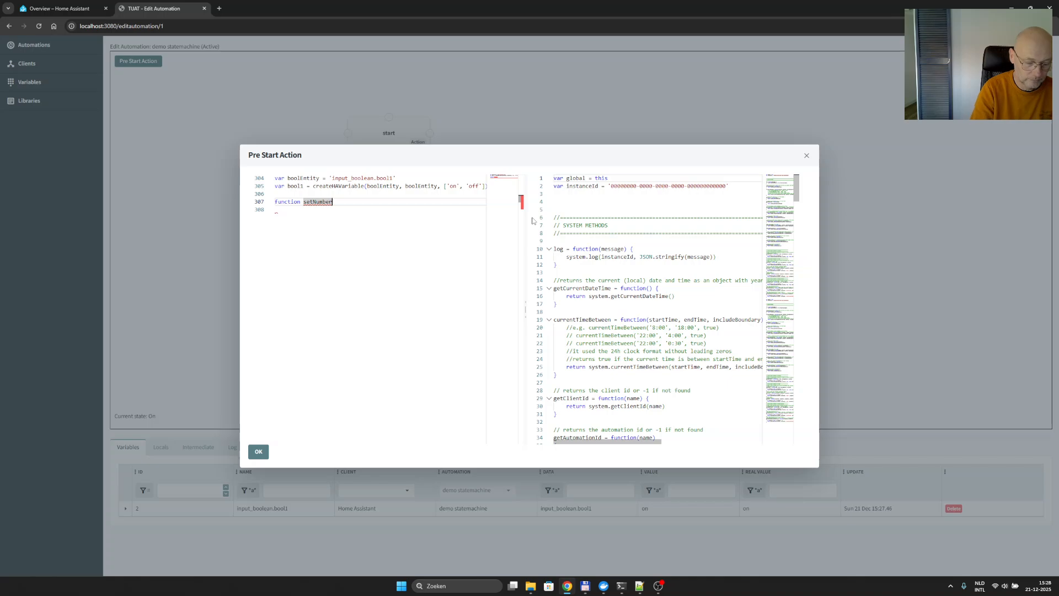
- Give setNumber a value parameter and an empty body, and find the Home Assistant client helper methods in the reference code
text(())
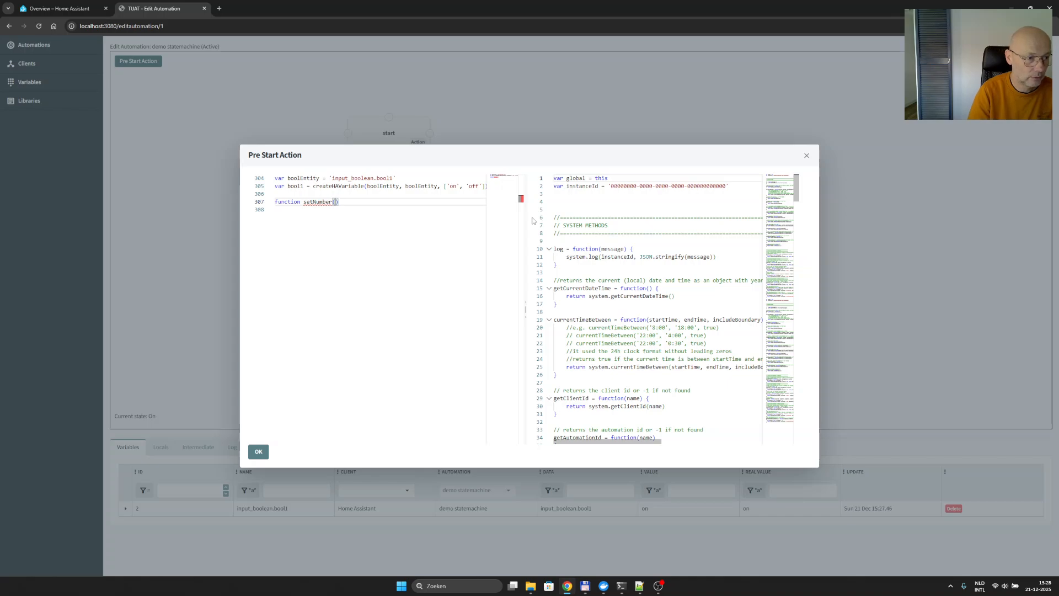
text(value))
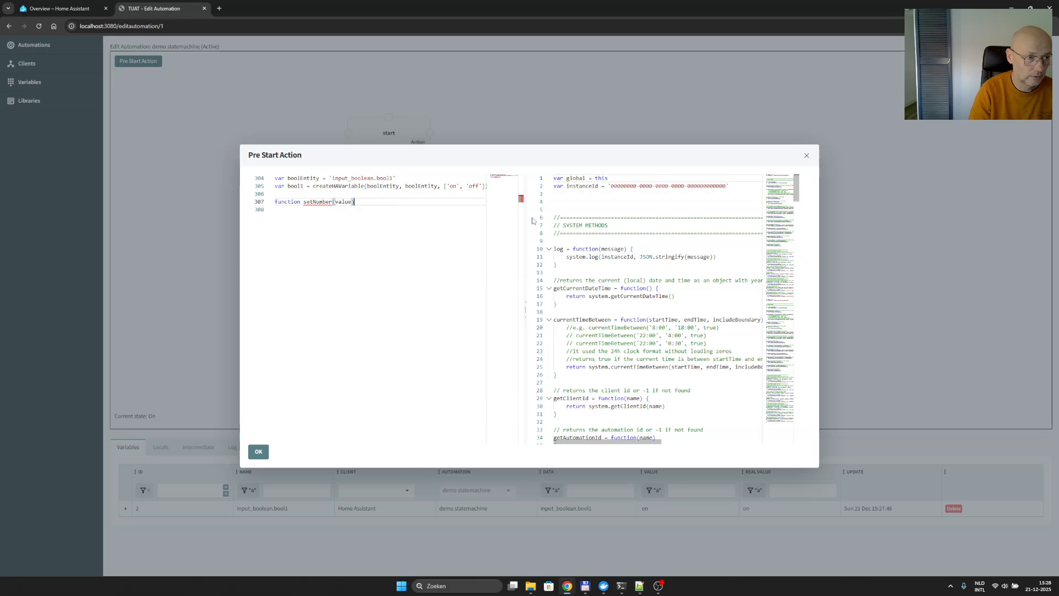
text( {)
key(Return)
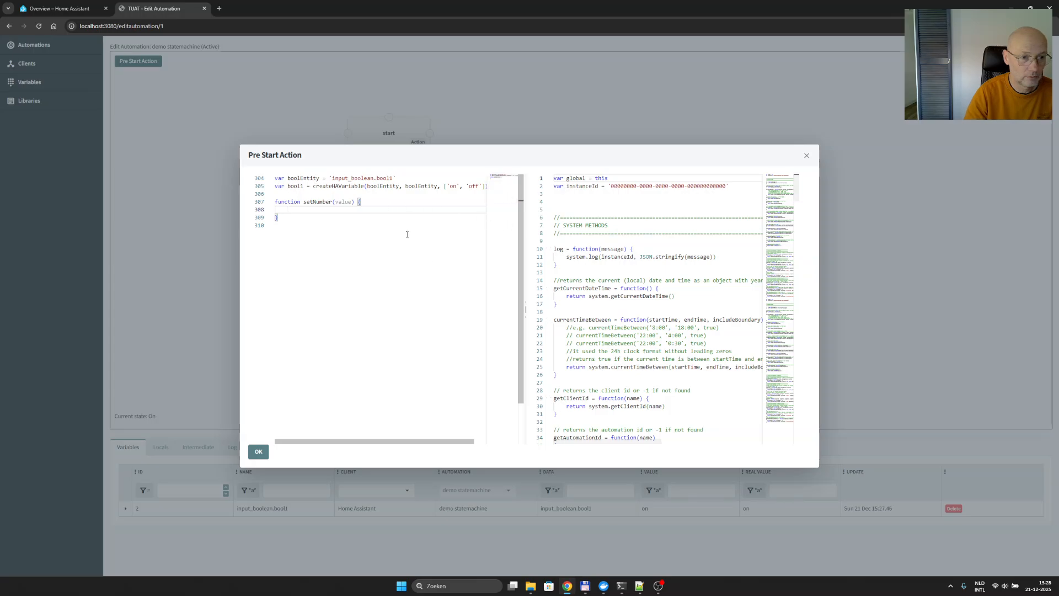
drag(796, 185, 807, 284)
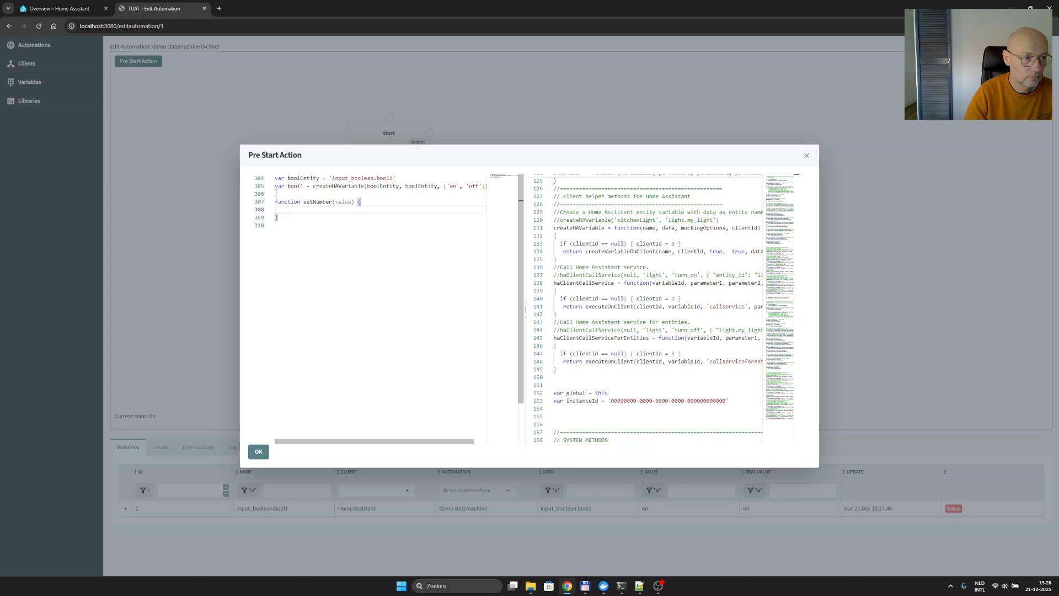
click(416, 192)
key(Return)
key(Return)
key(Up)
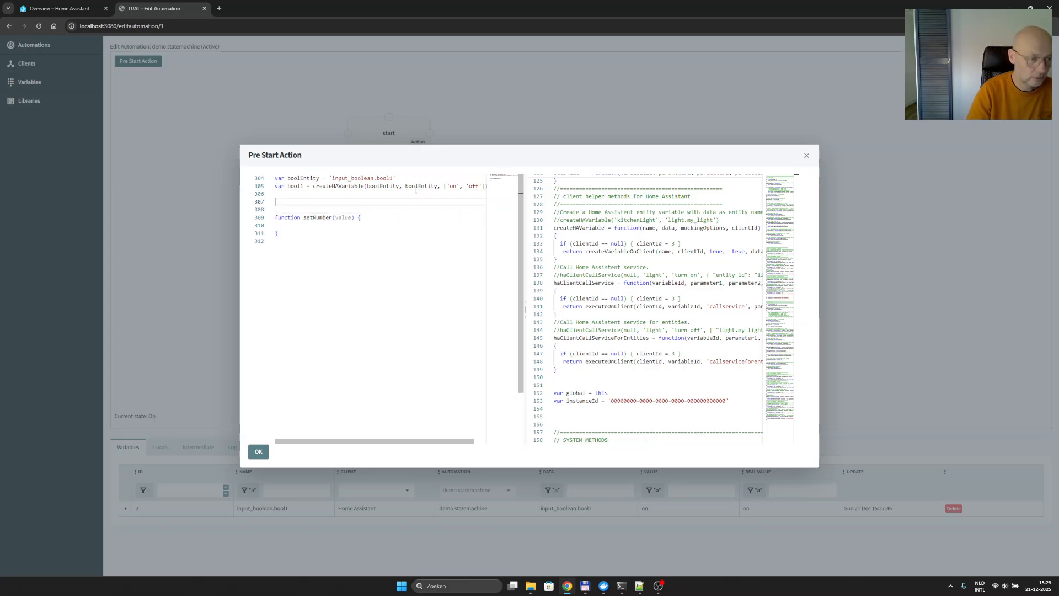
text(var)
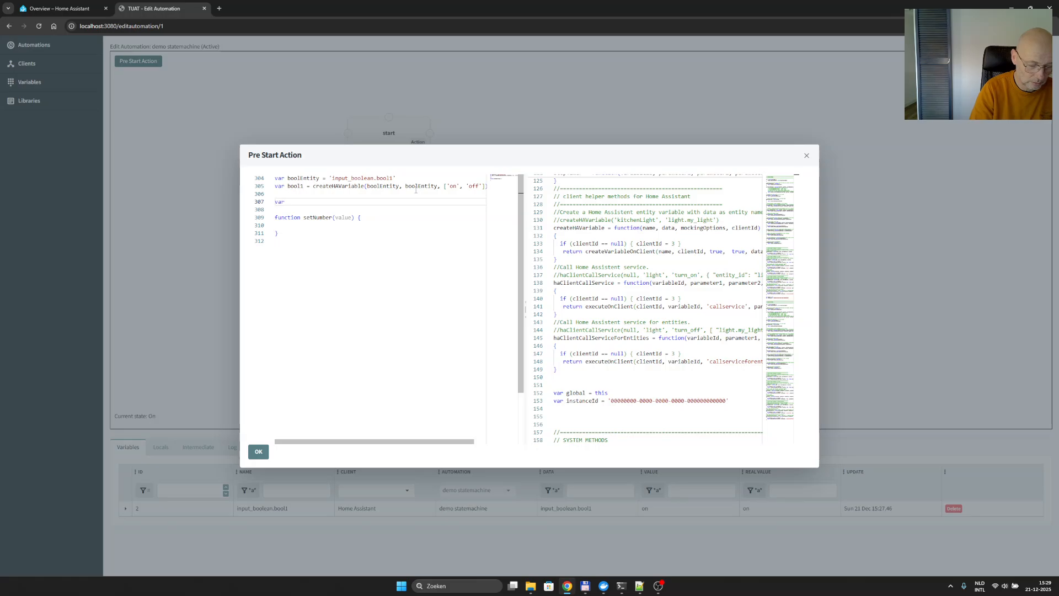
key(Delete)
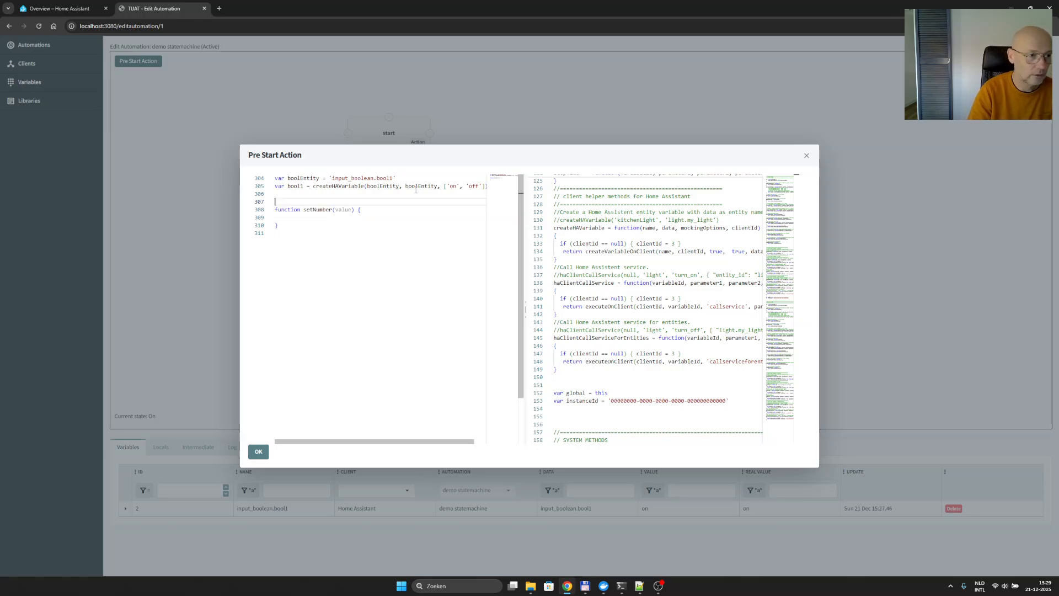
key(Delete)
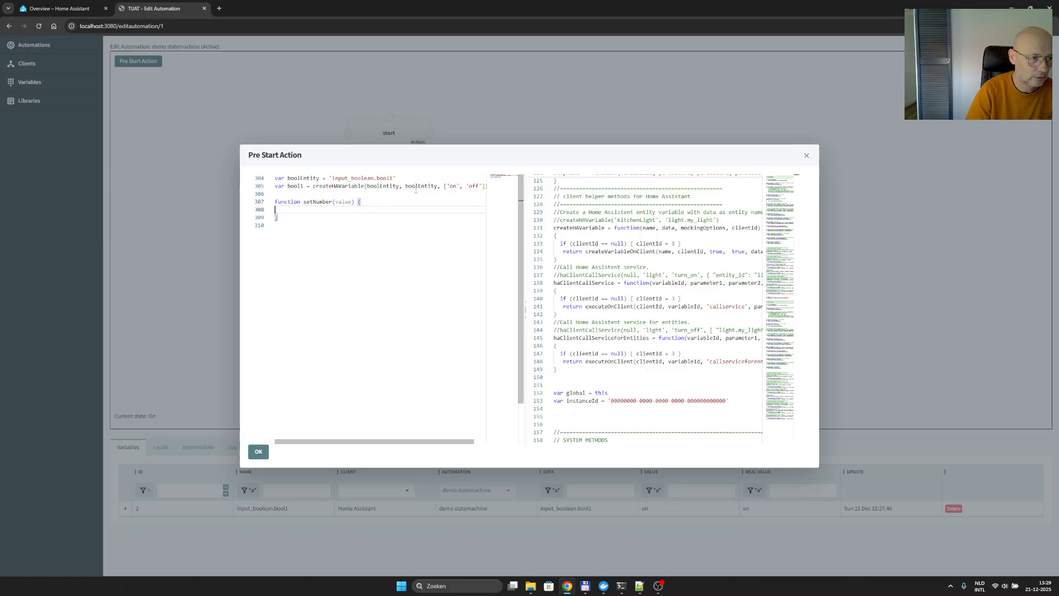
key(Down)
key(Down)
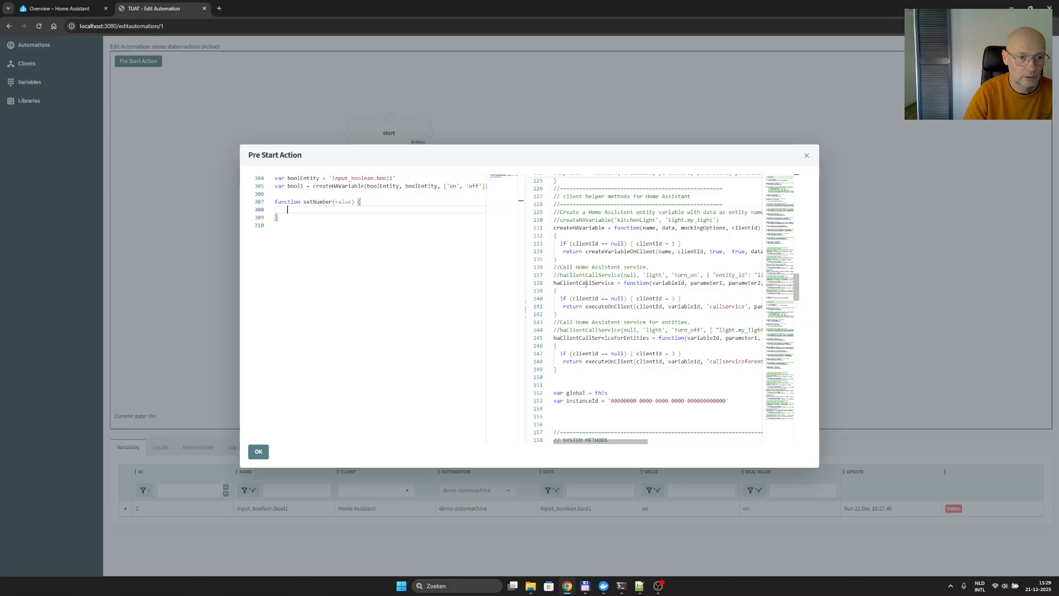
- In setNumber's body, start a haClientCallService call, copying the name from the reference code, with null as the first argument
double_click(586, 283)
key(ctrl+c)
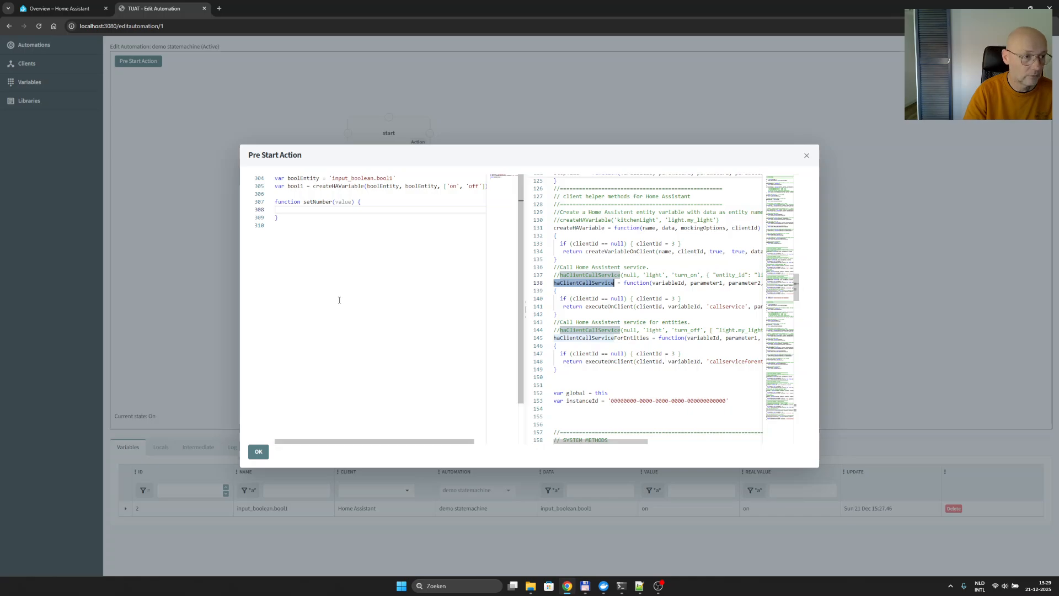
click(291, 210)
key(ctrl+v)
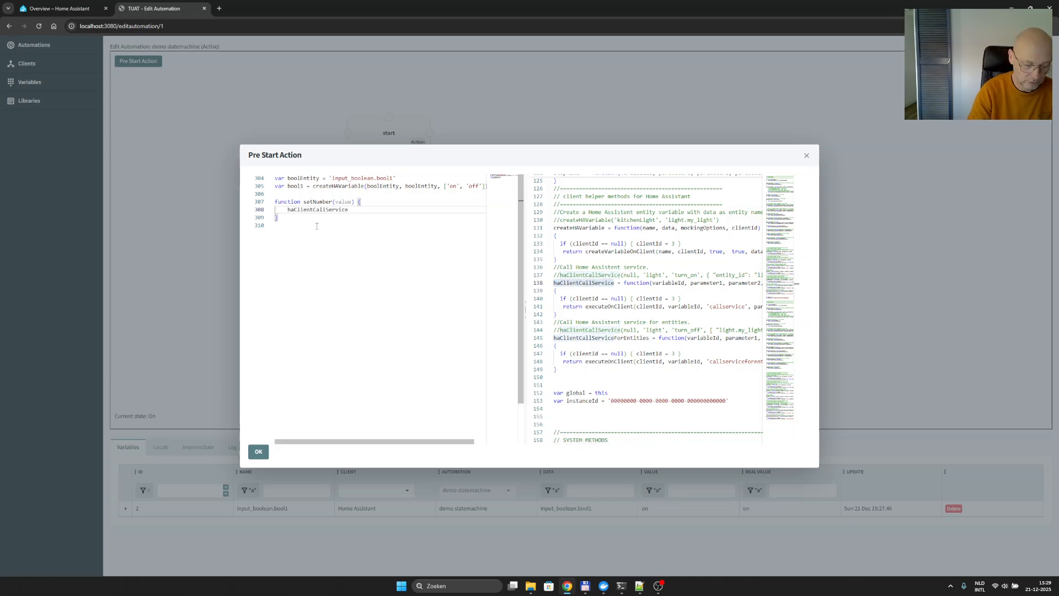
text(()
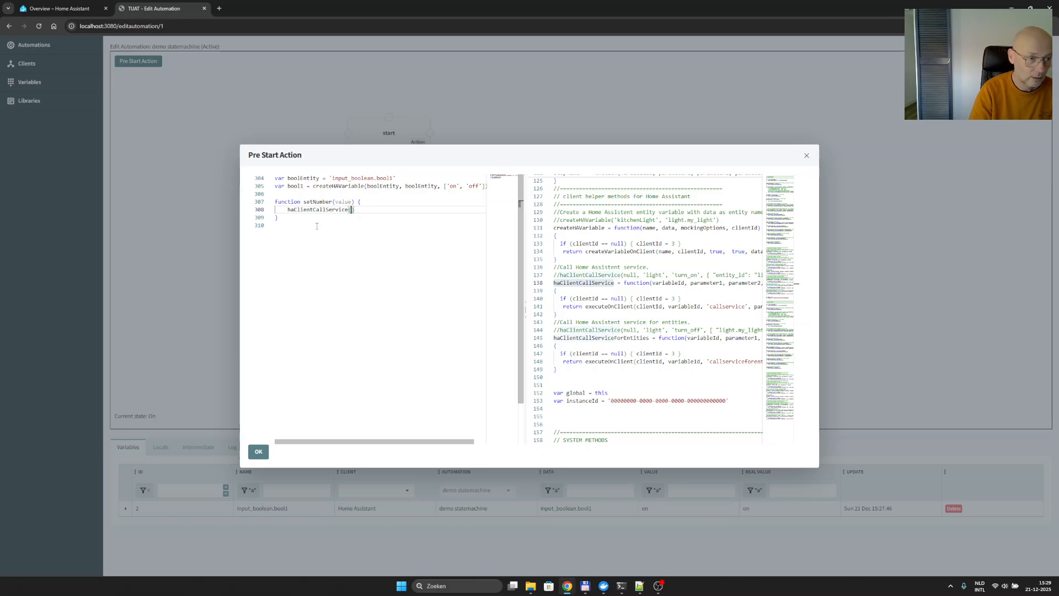
text(n)
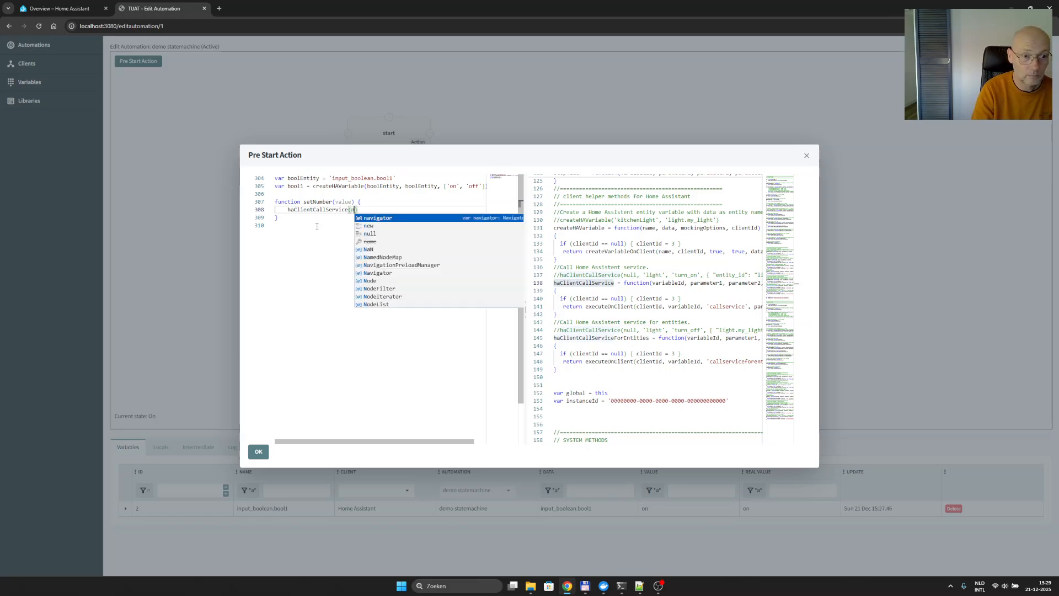
text(u)
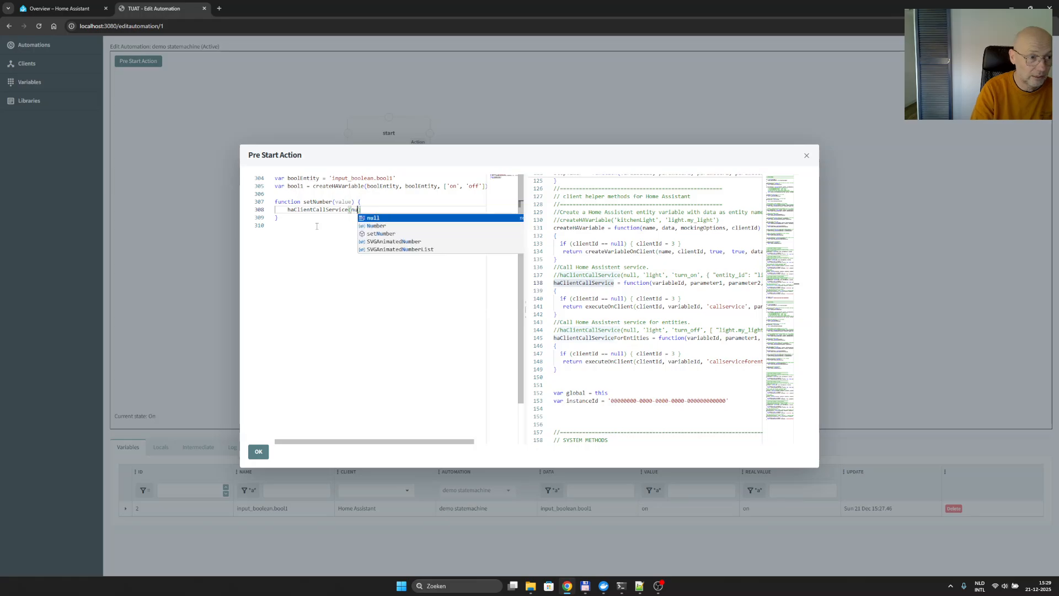
text(ll, )
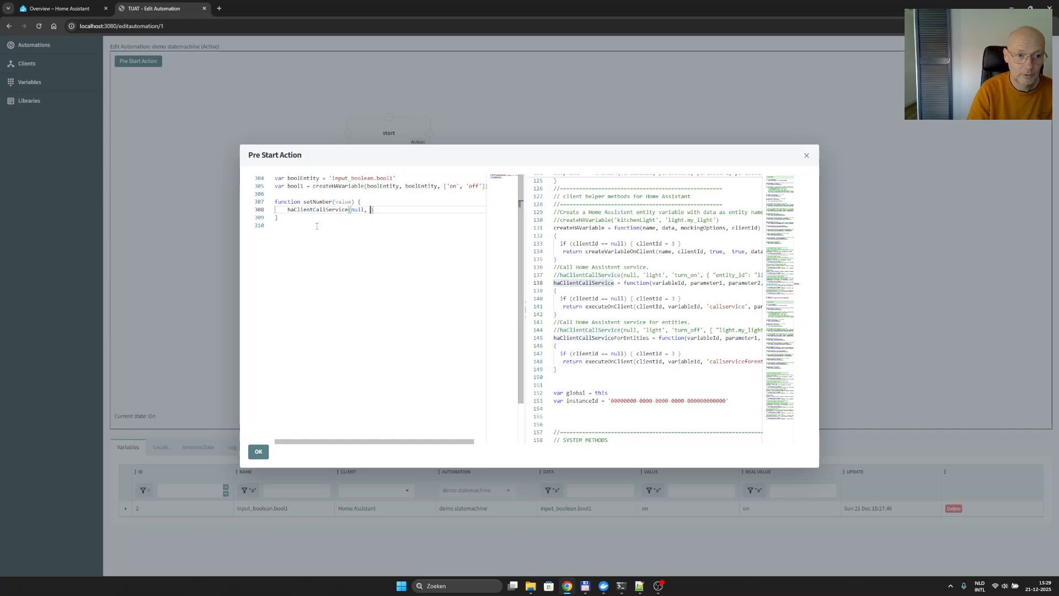
text(')
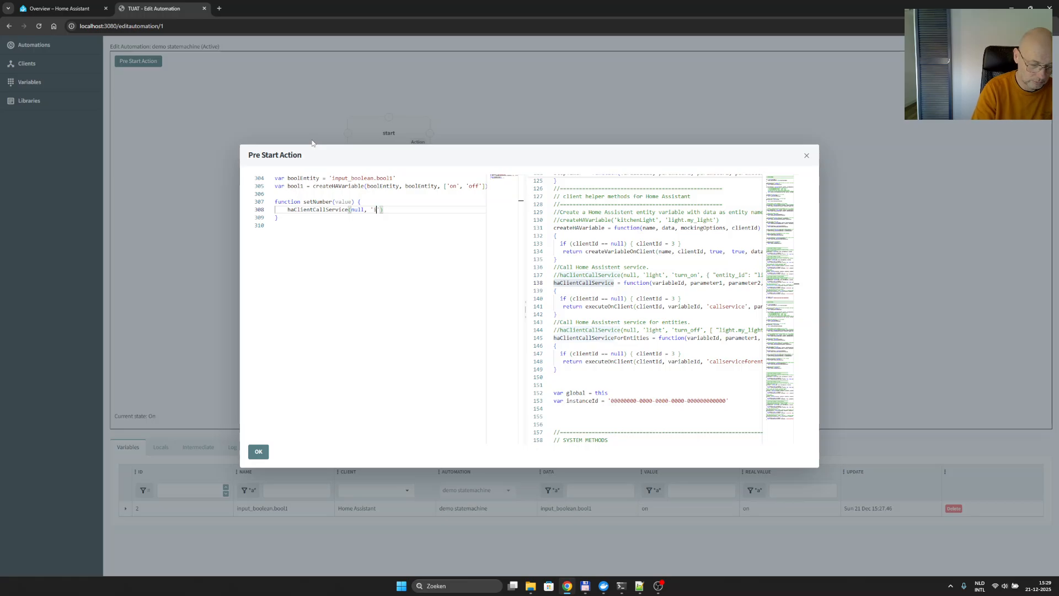
- Add 'input.number' and 'set_value' as the second and third arguments of the haClientCallService call
text(ut)
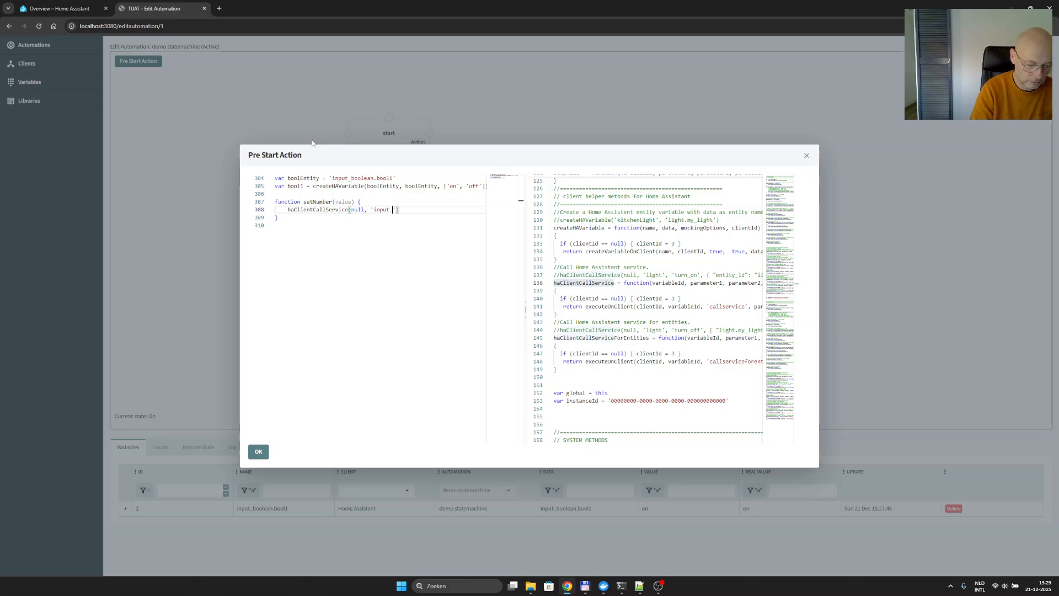
text(.number')
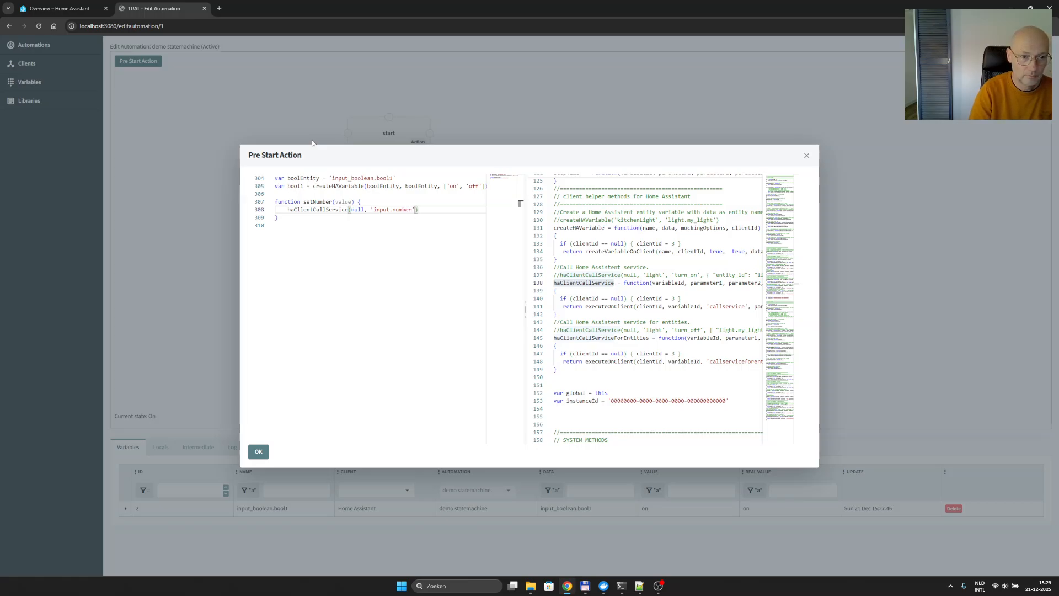
text(, ')
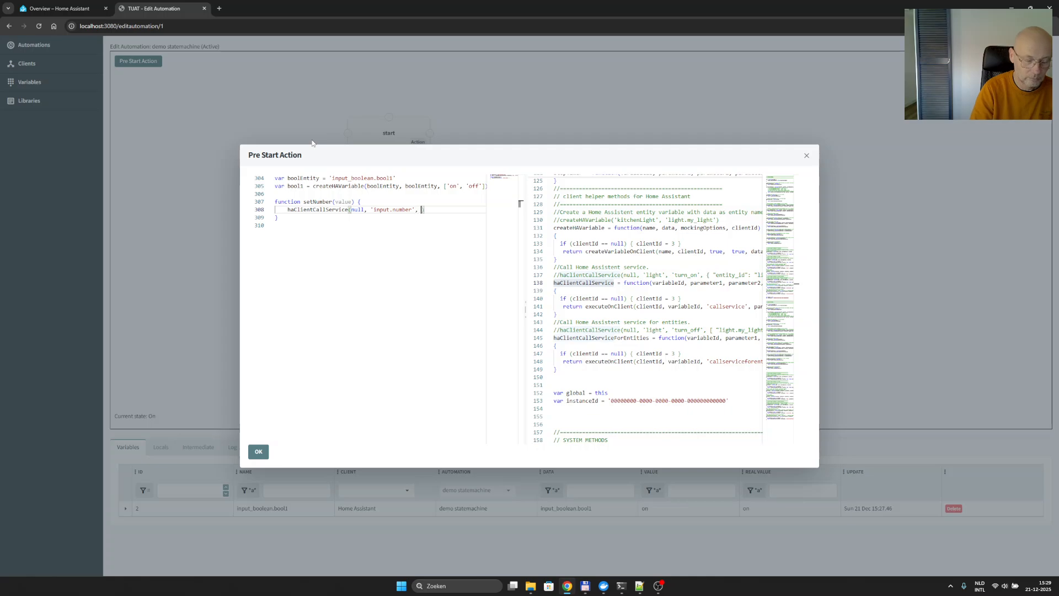
text(set_value)
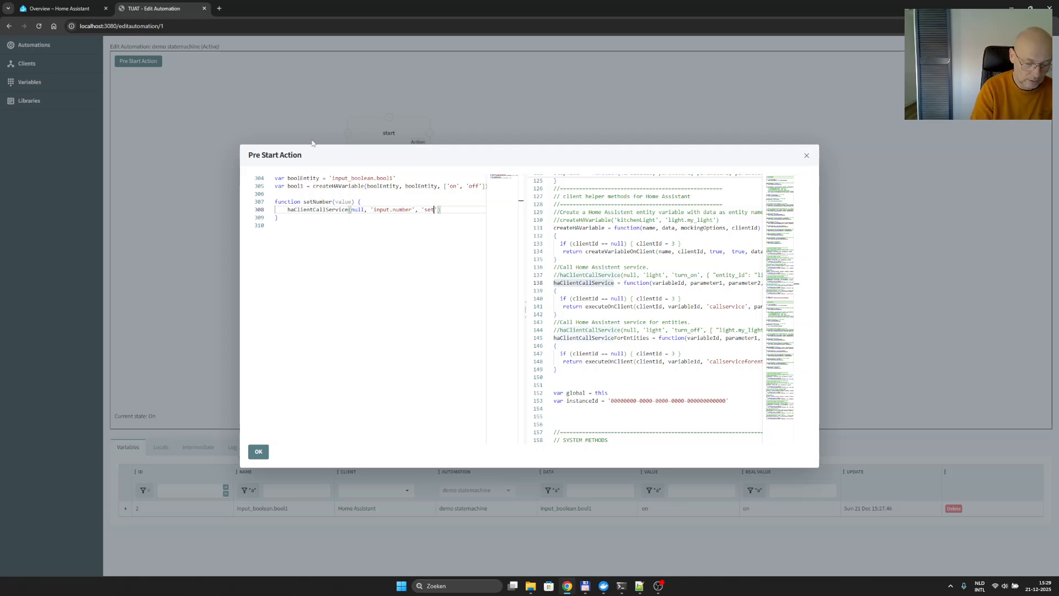
text(')
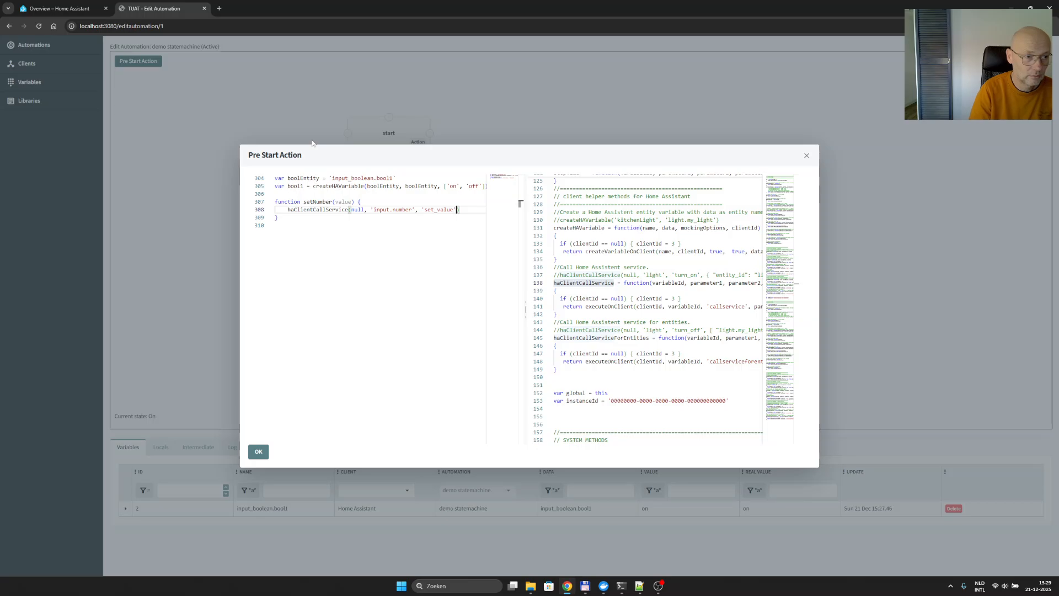
text(, {)
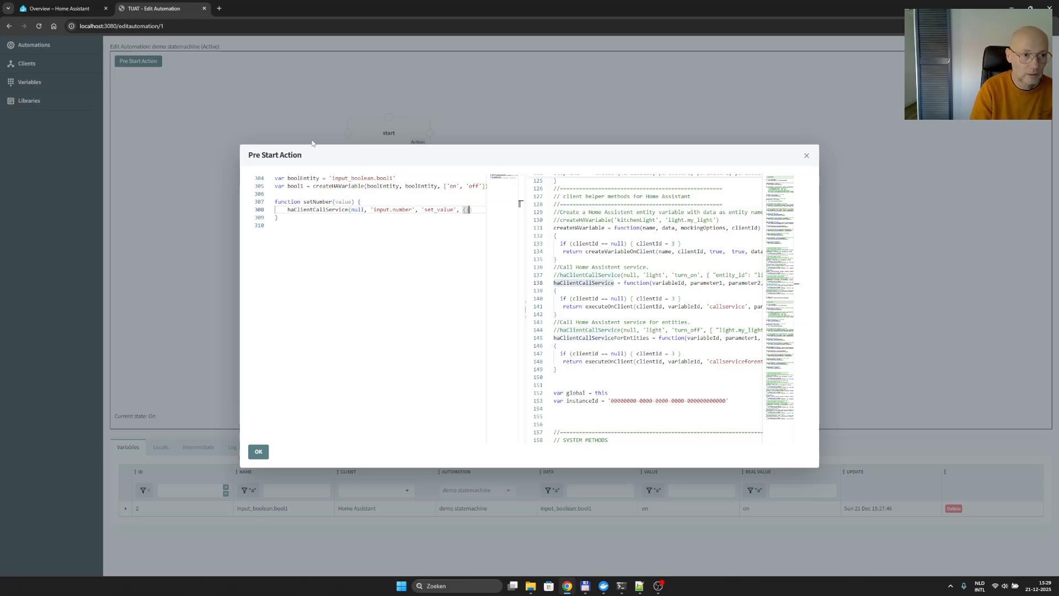
text( ")
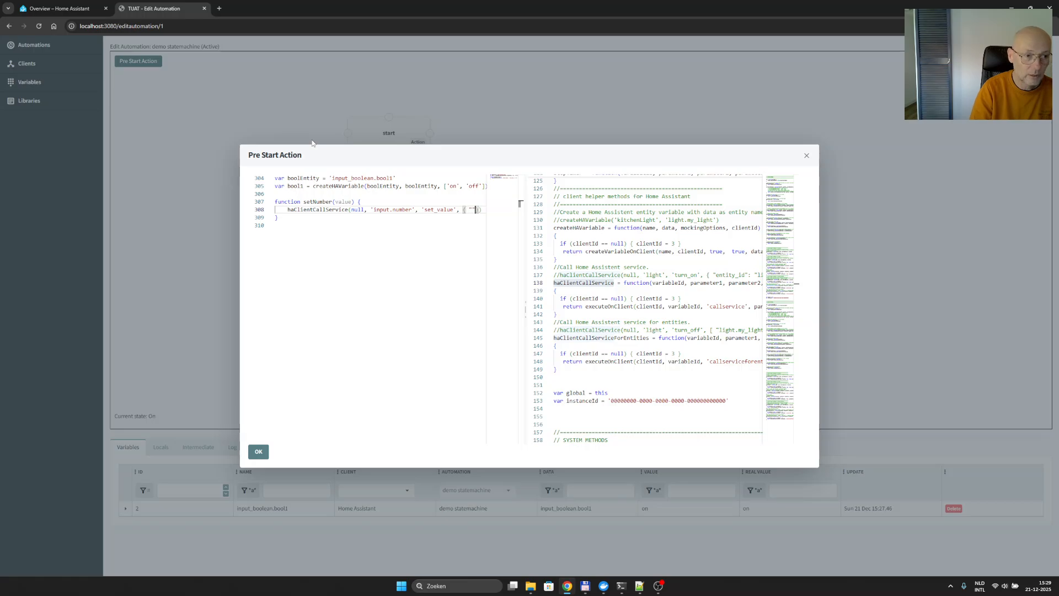
text(entity)
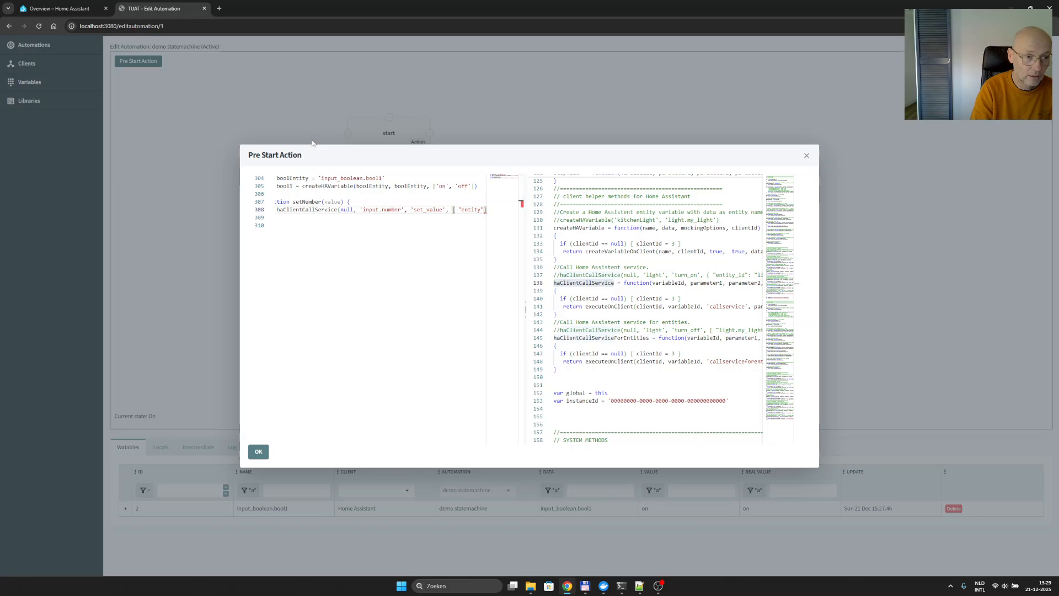
text(_id")
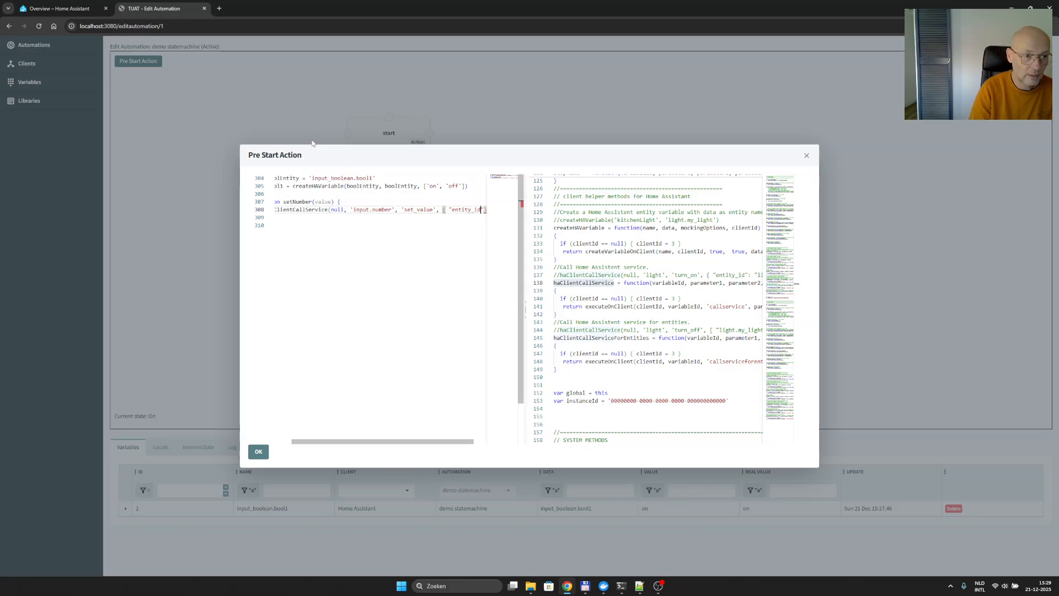
text(:)
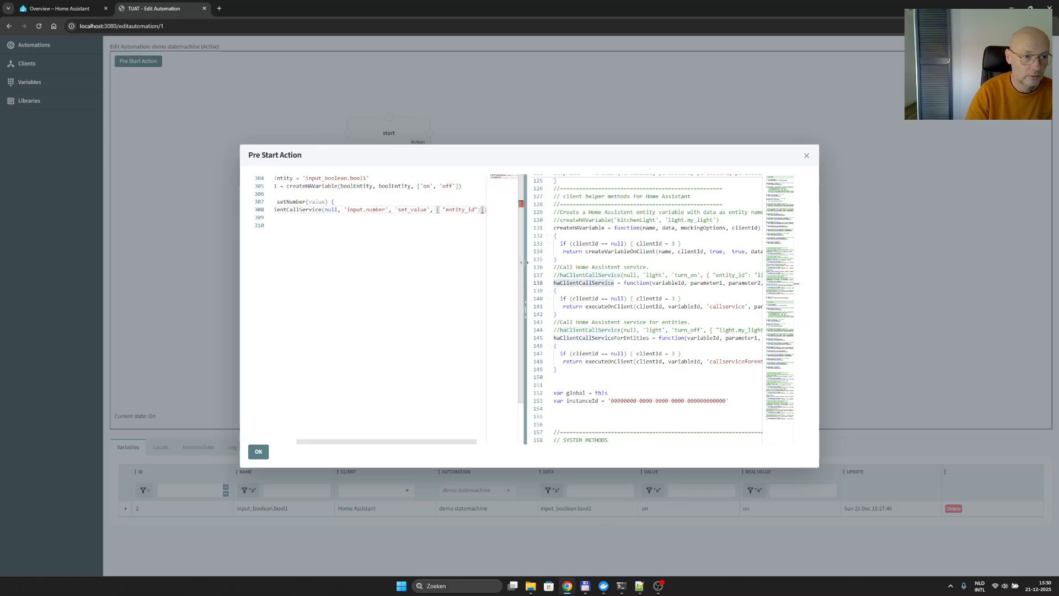
- Add an object argument with an "entity_id" key to the service call, and widen the code editor beside the reference code
drag(529, 234, 622, 234)
click(508, 209)
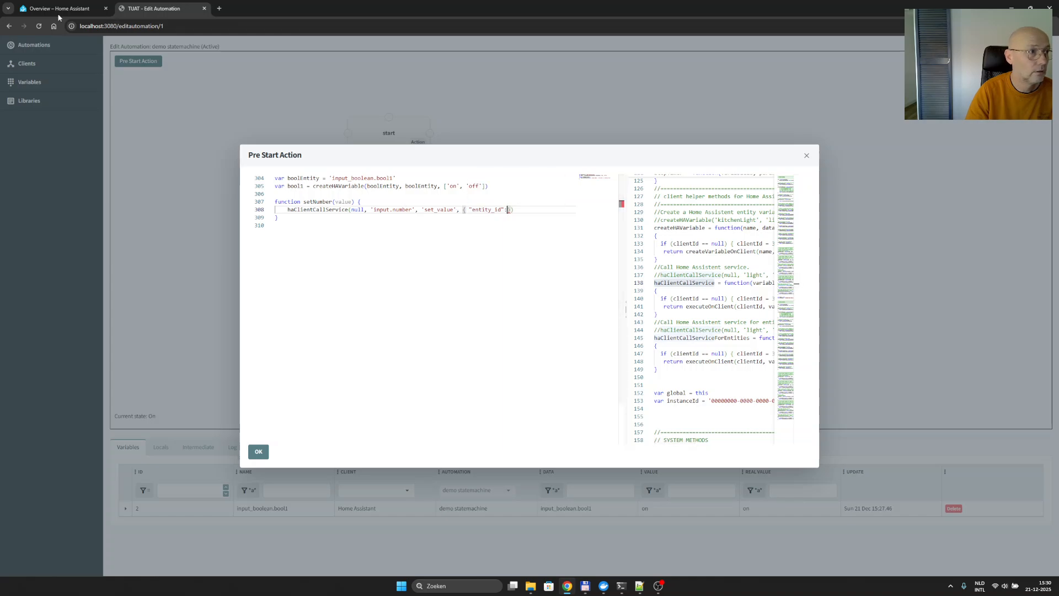
- Copy the number1 helper's entity ID from its Home Assistant settings and insert 'input_number.number1' as the entity_id value in TUAT
key(ctrl+1)
click(525, 156)
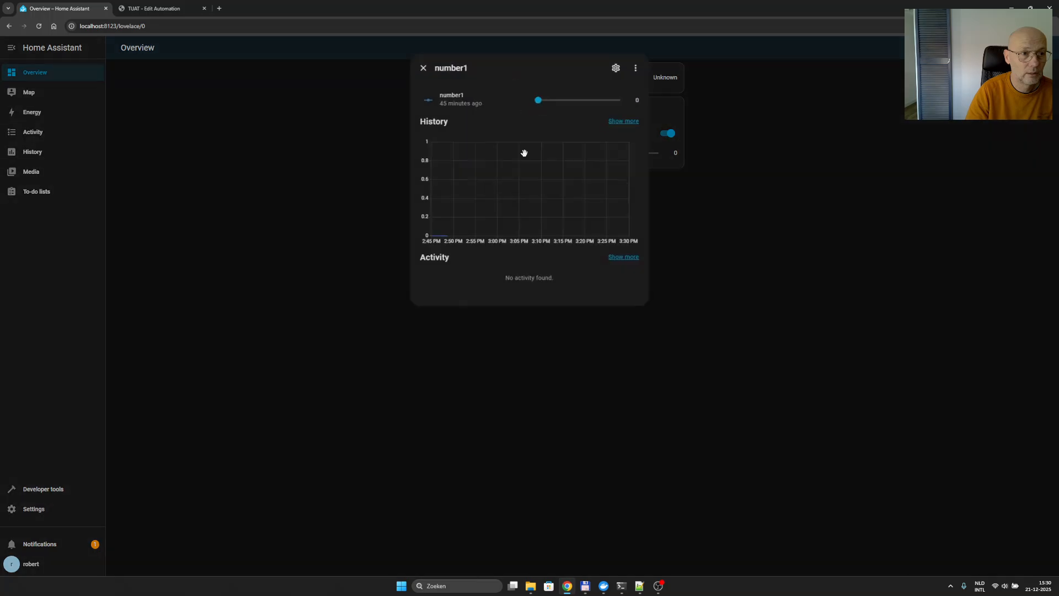
click(615, 68)
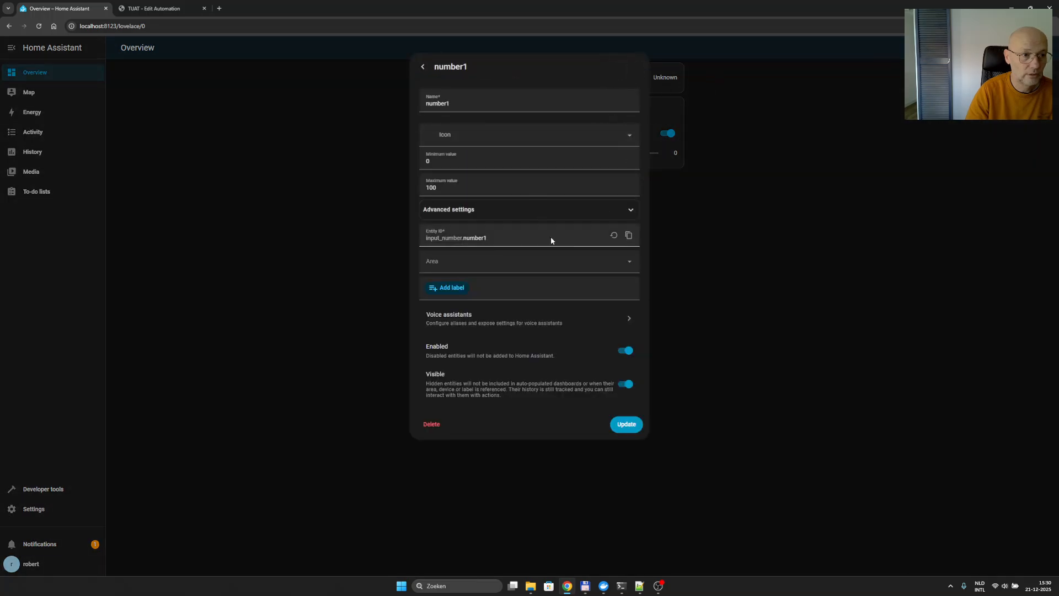
click(628, 235)
click(160, 8)
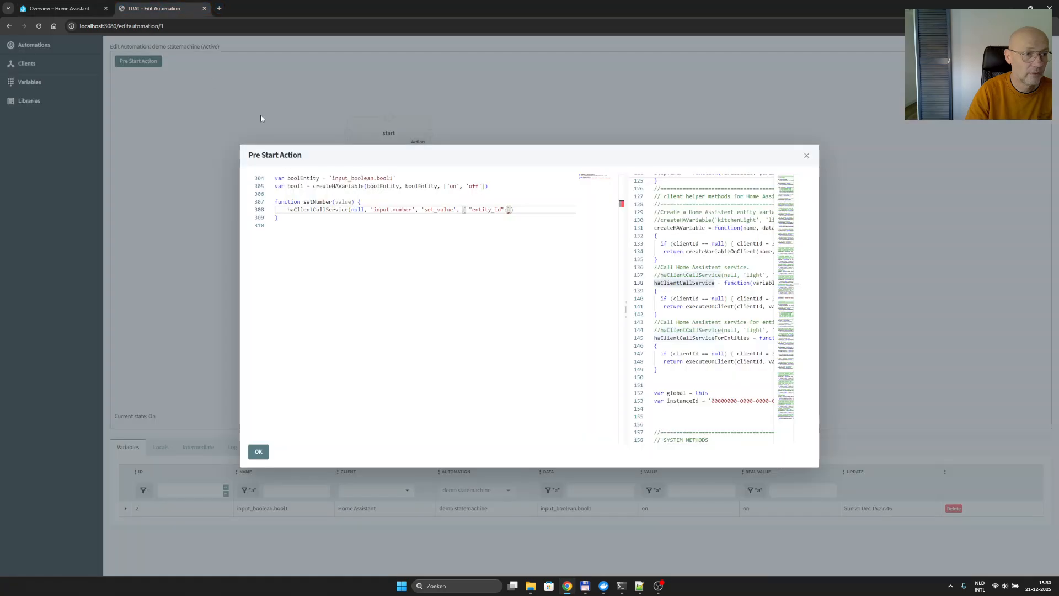
text(: 'input_number.number1)
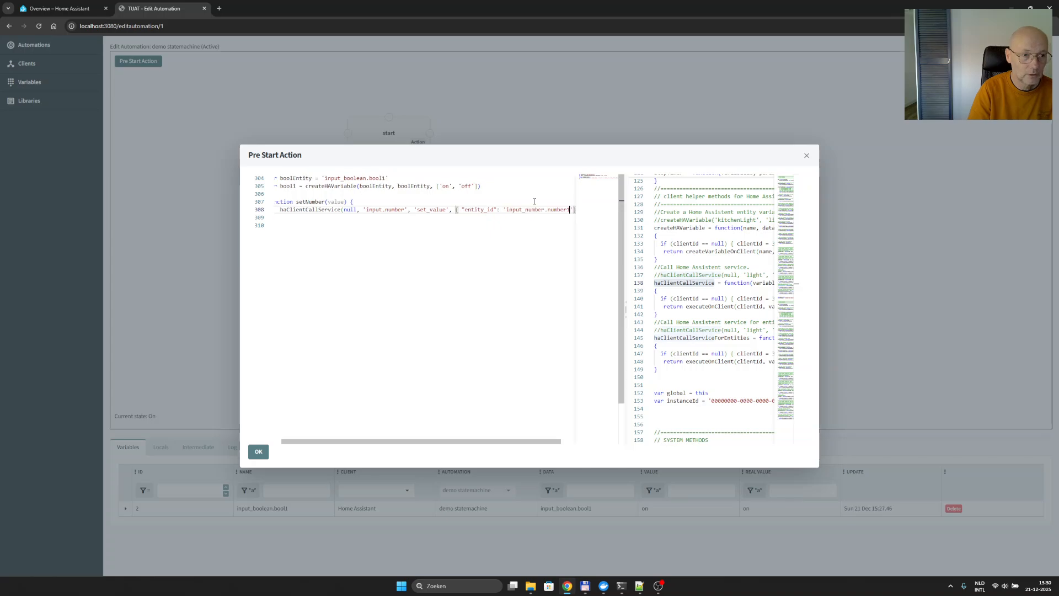
key(ctrl+v)
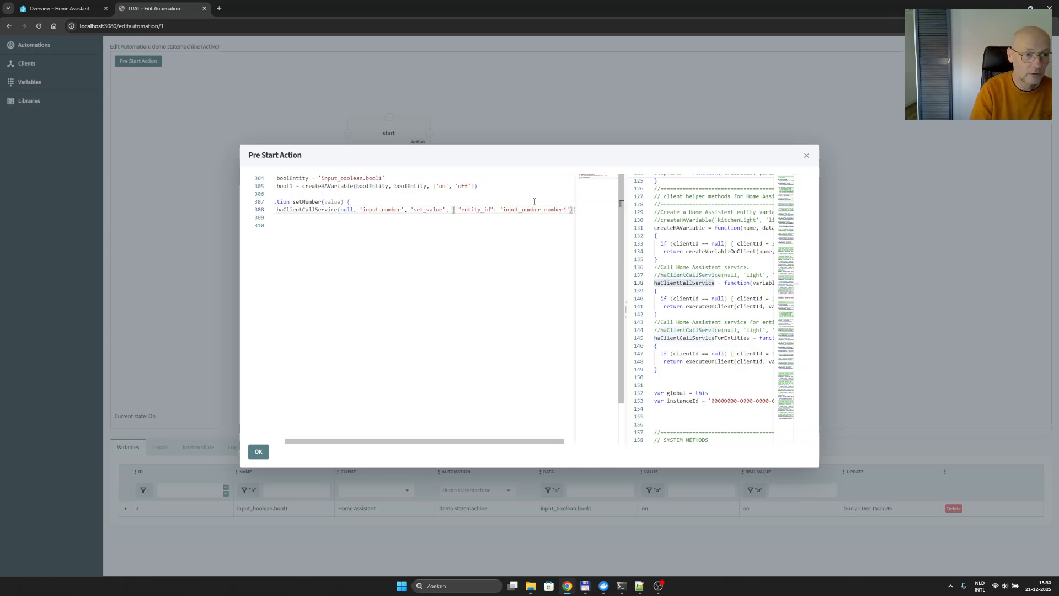
- Add a "value" key to the service call's object and assign it the function's value parameter
text(, )
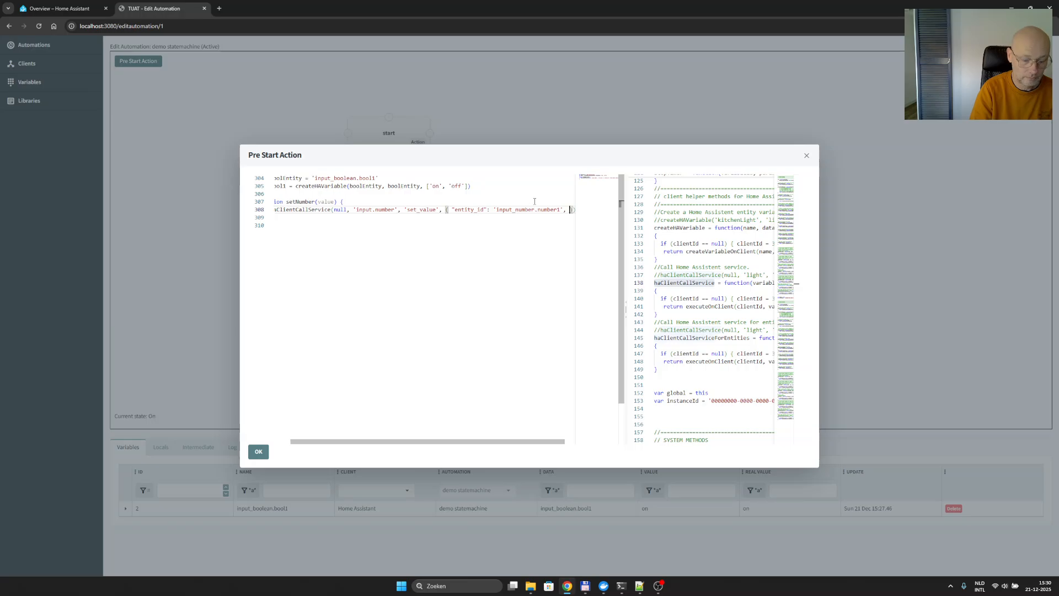
text(")
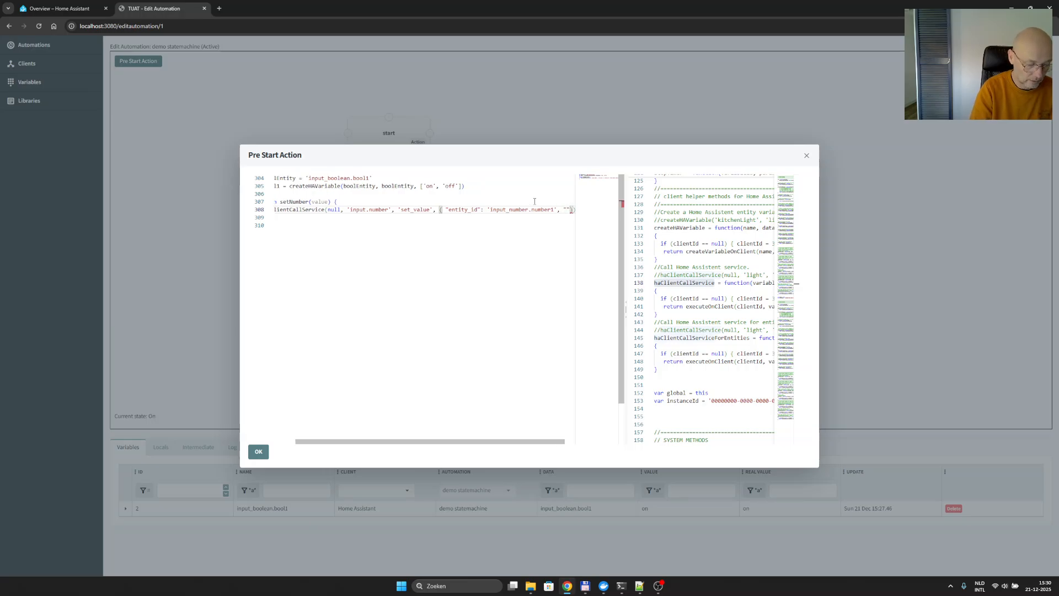
text(v)
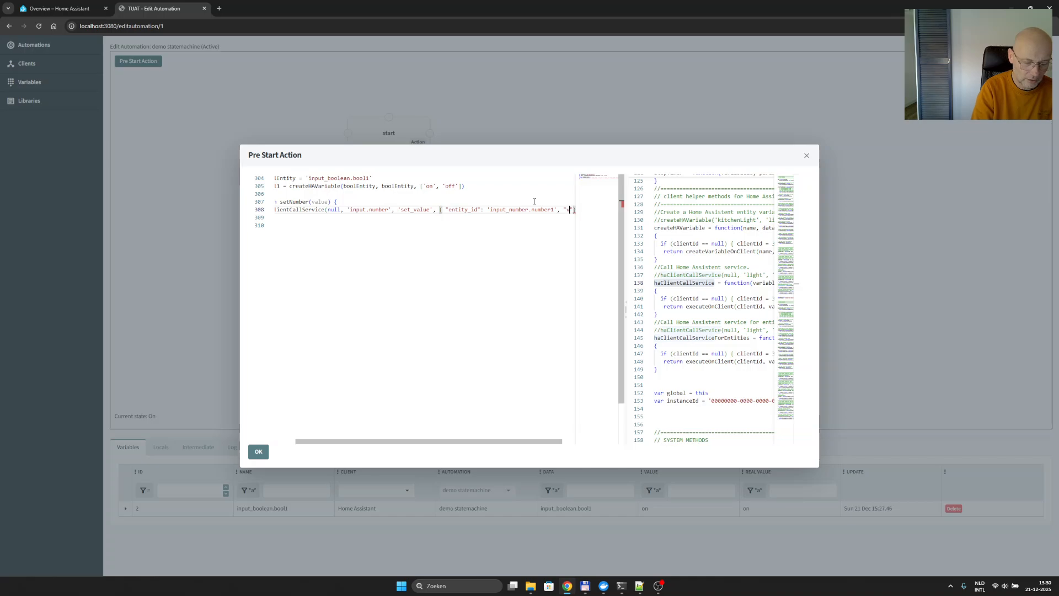
text(alue")
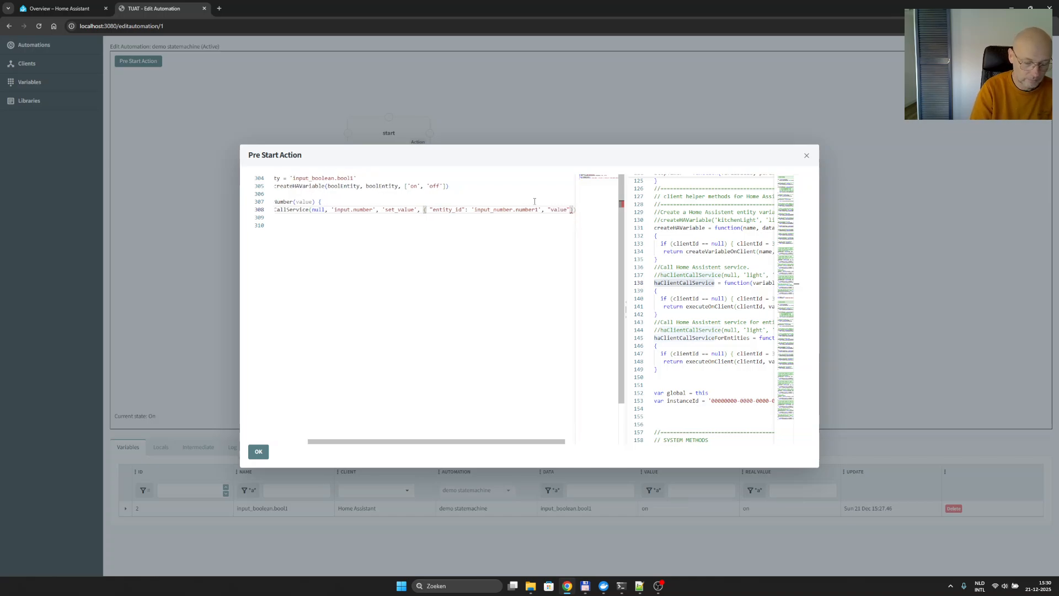
text(: b)
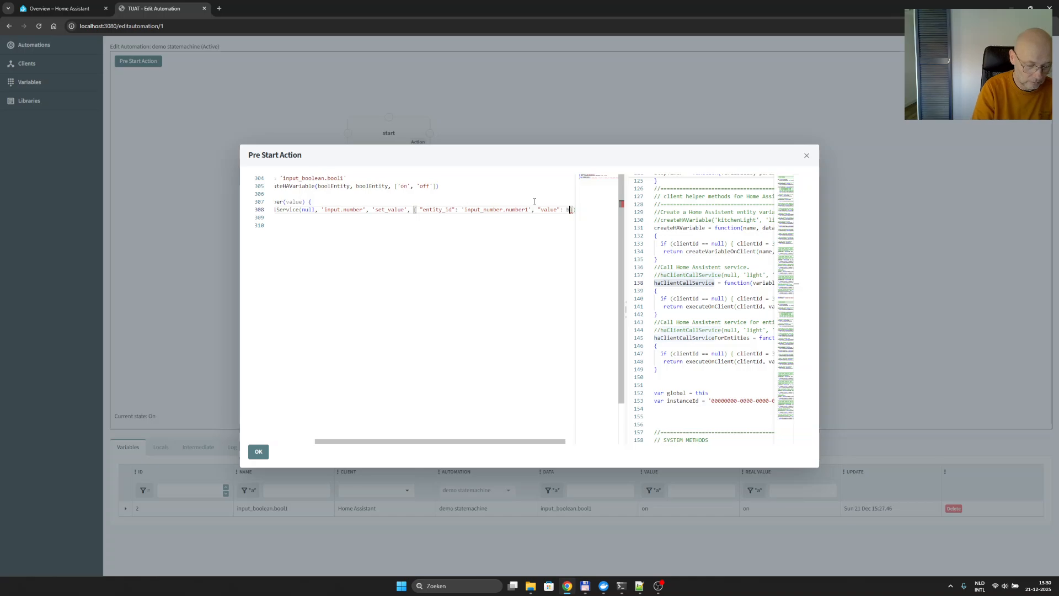
key(BackSpace)
text(value)
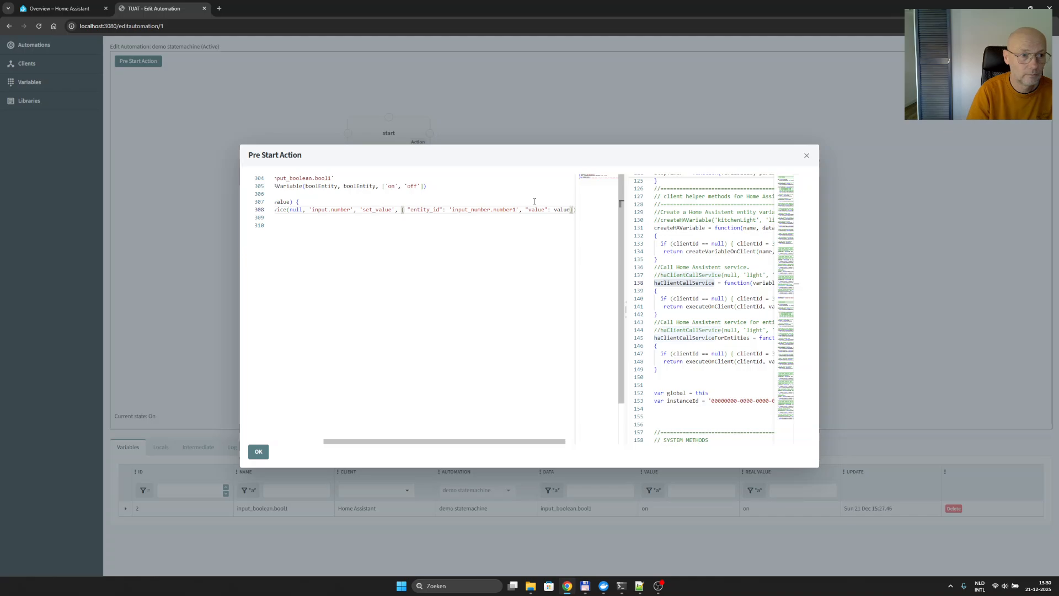
key(Home)
key(Home)
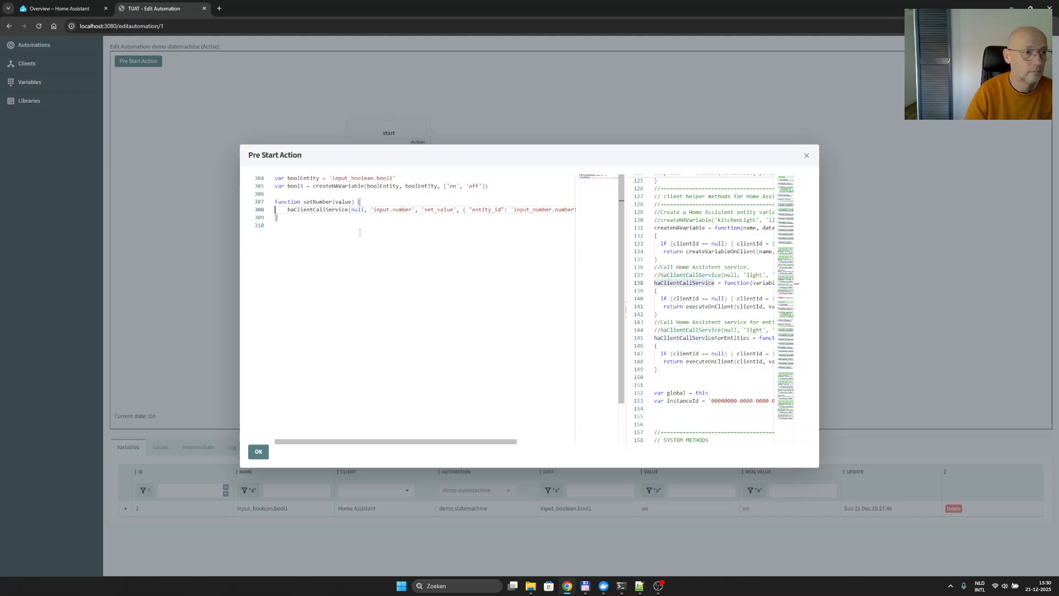
- Copy the function name setNumber, accept the Pre Start Action code and save the automation
double_click(317, 202)
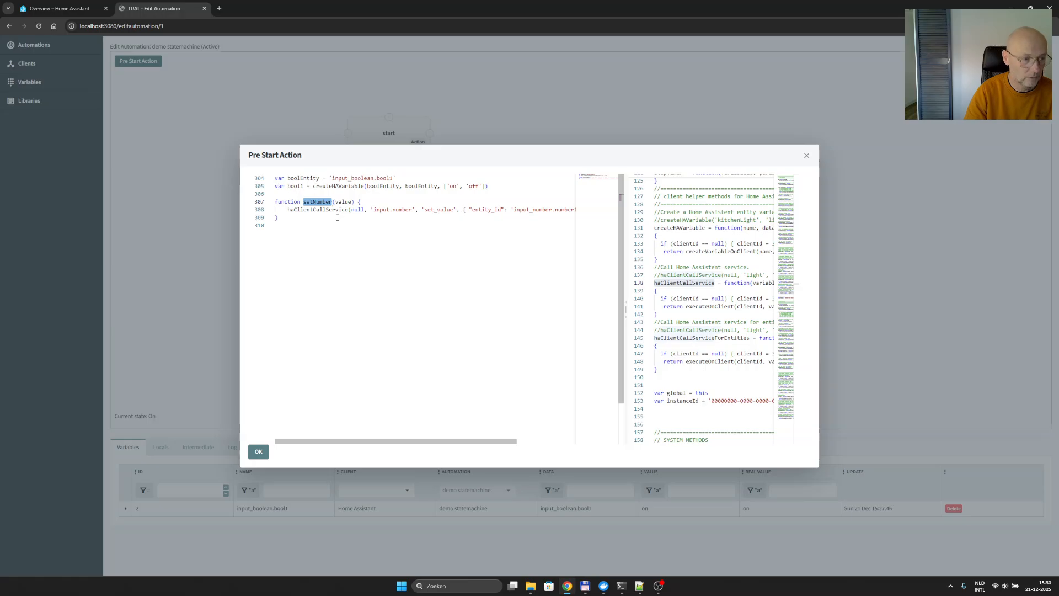
click(258, 451)
right_click(274, 307)
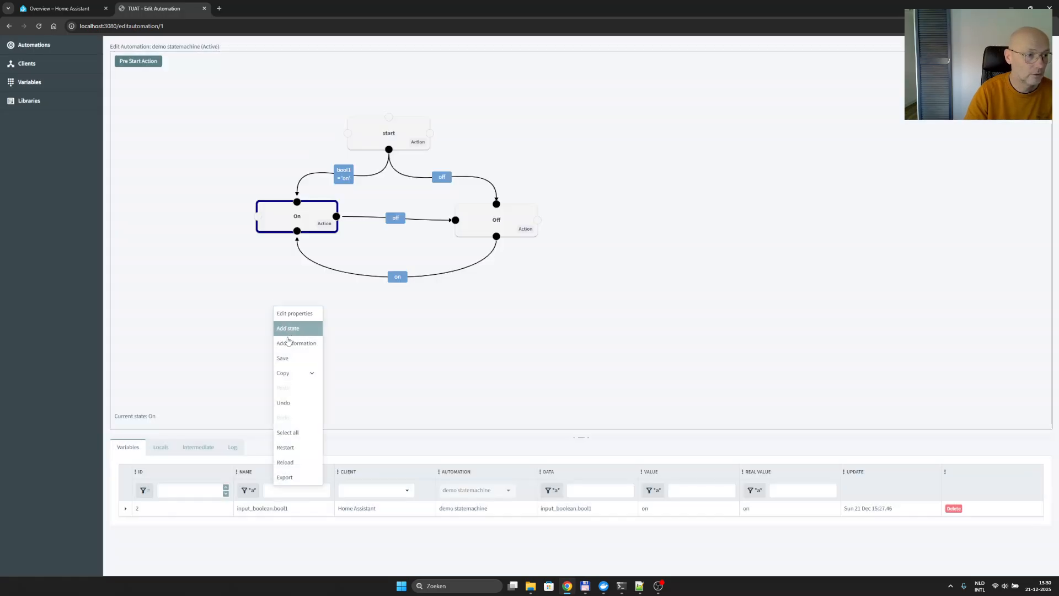
click(289, 359)
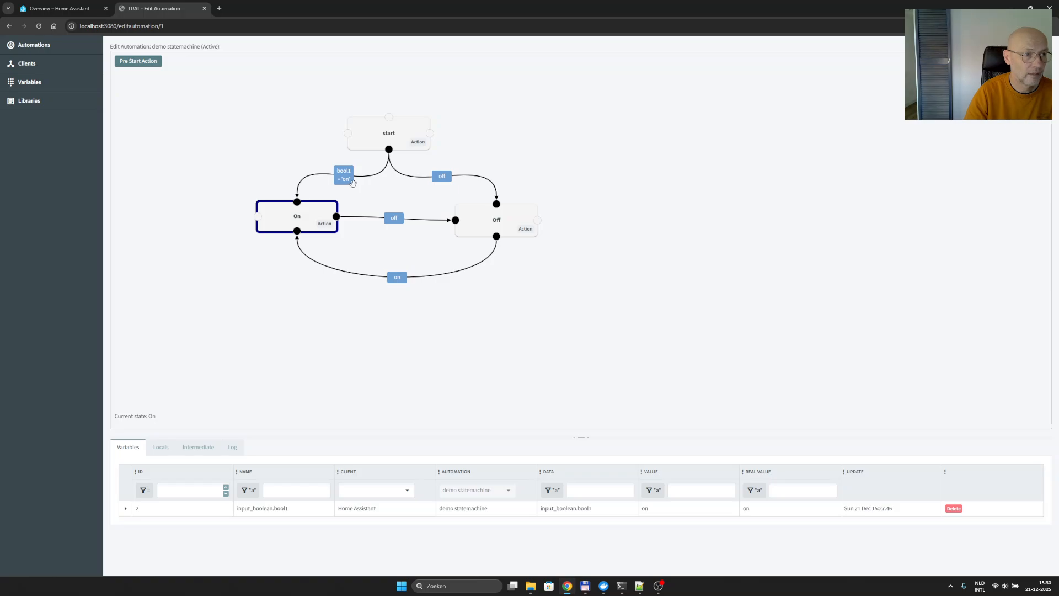
- Set the On state's entry action to setNumber(20) and accept the code
click(323, 226)
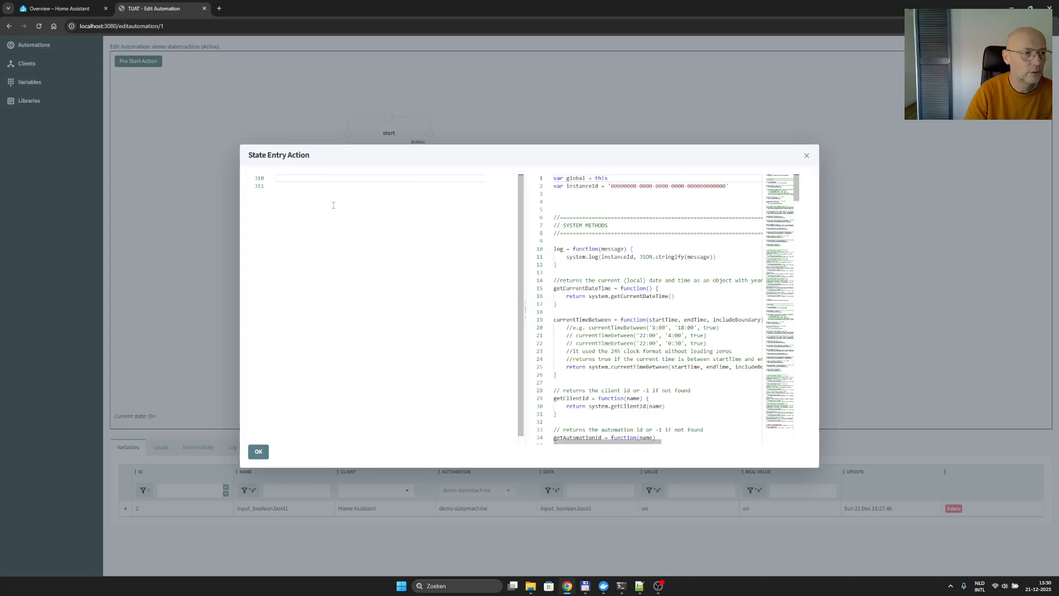
text(setNumber()
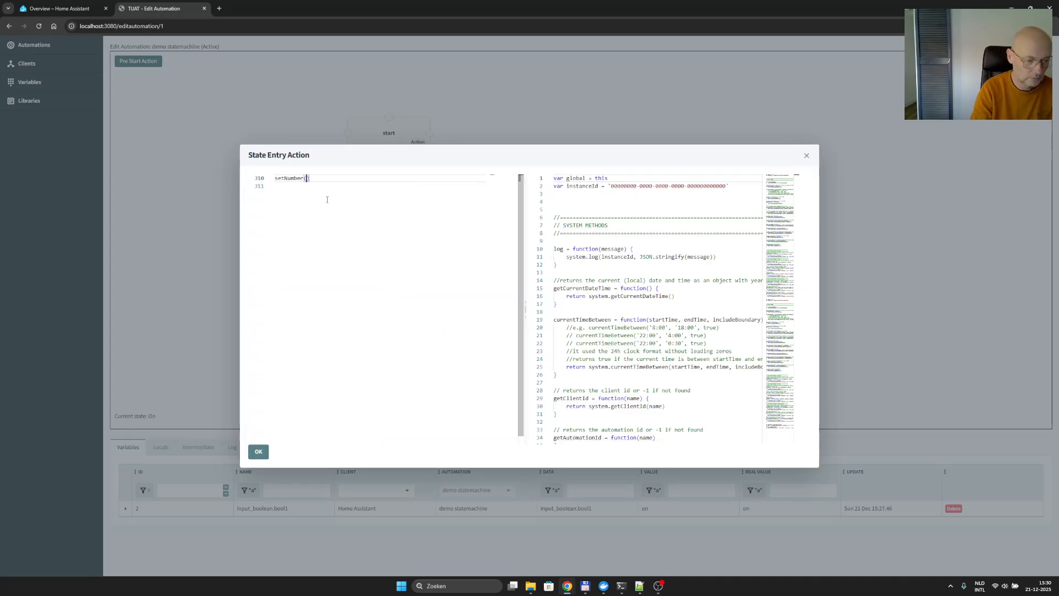
text(20)
click(260, 455)
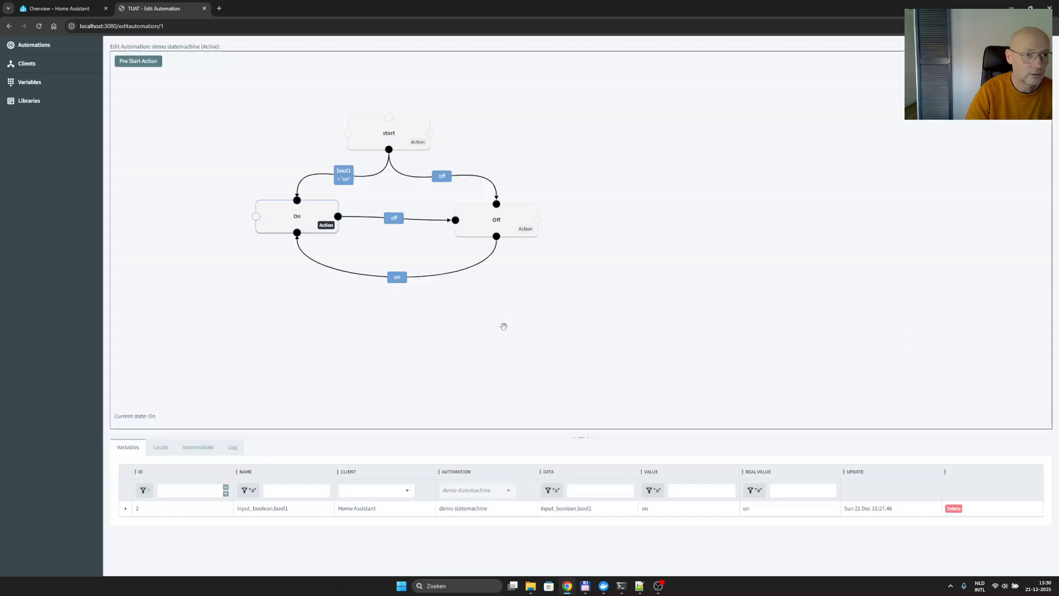
- Set the Off state's entry action to setNumber(10), accept it and save the automation
click(528, 232)
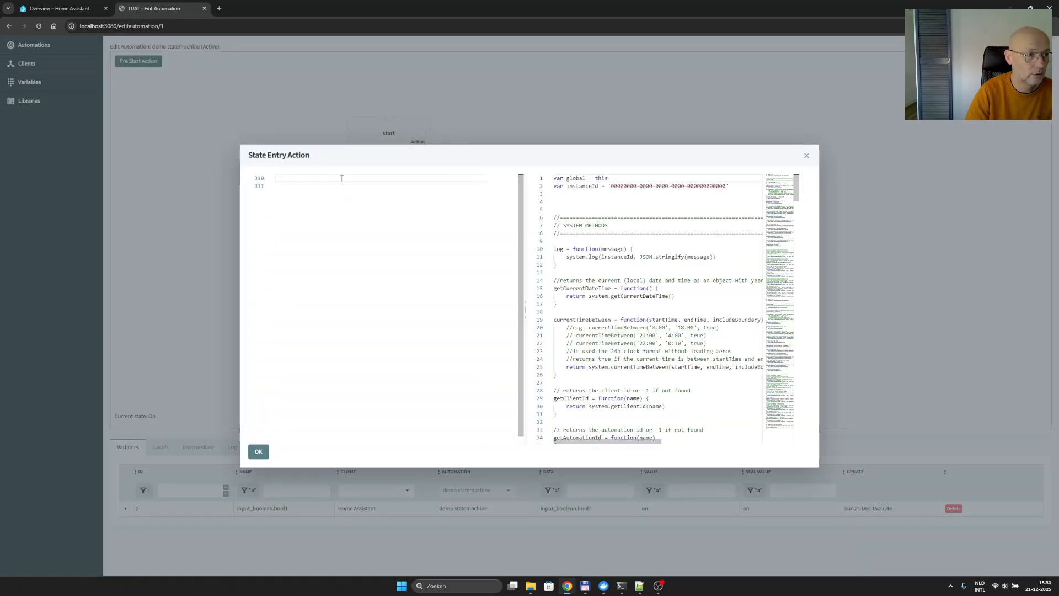
text(setNumber()
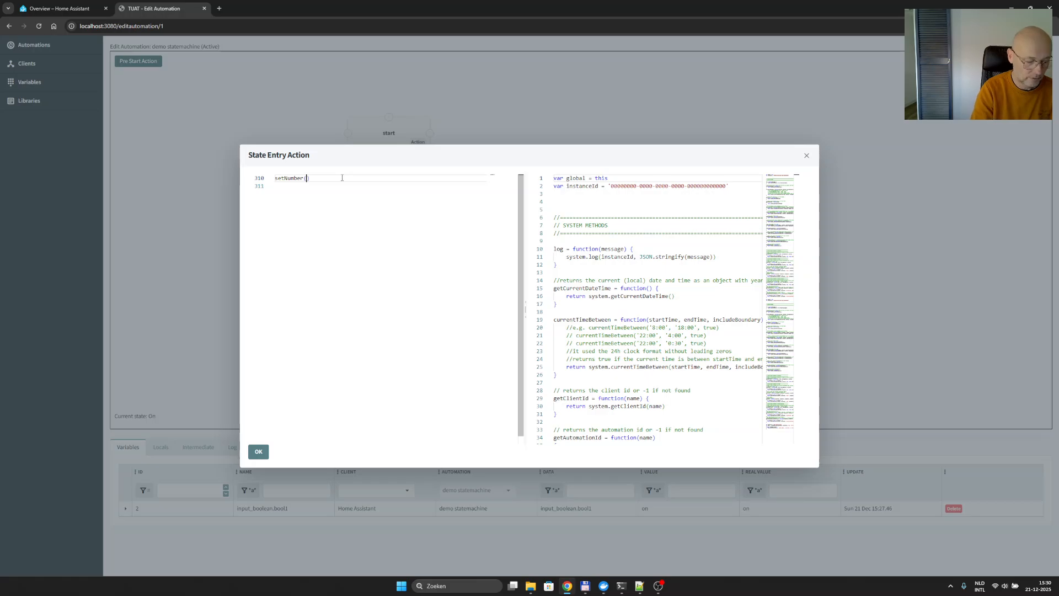
text(10)
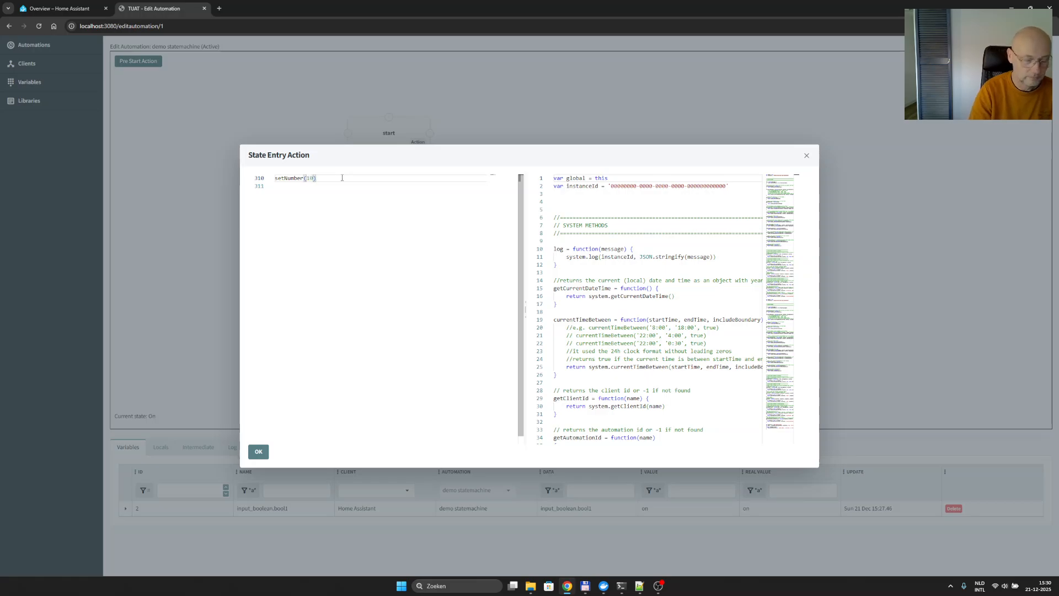
click(257, 452)
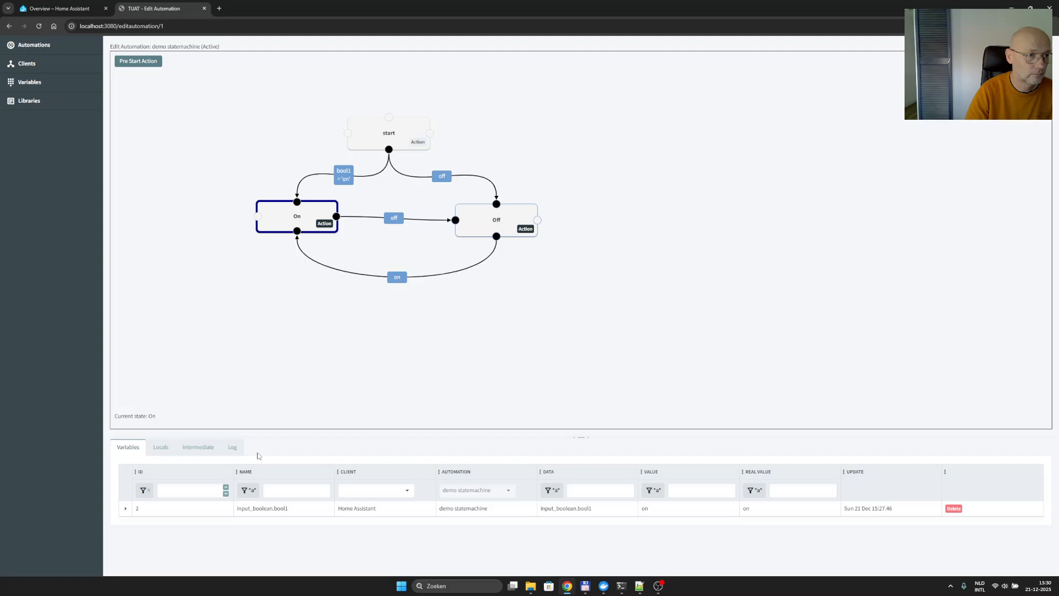
right_click(234, 306)
click(248, 354)
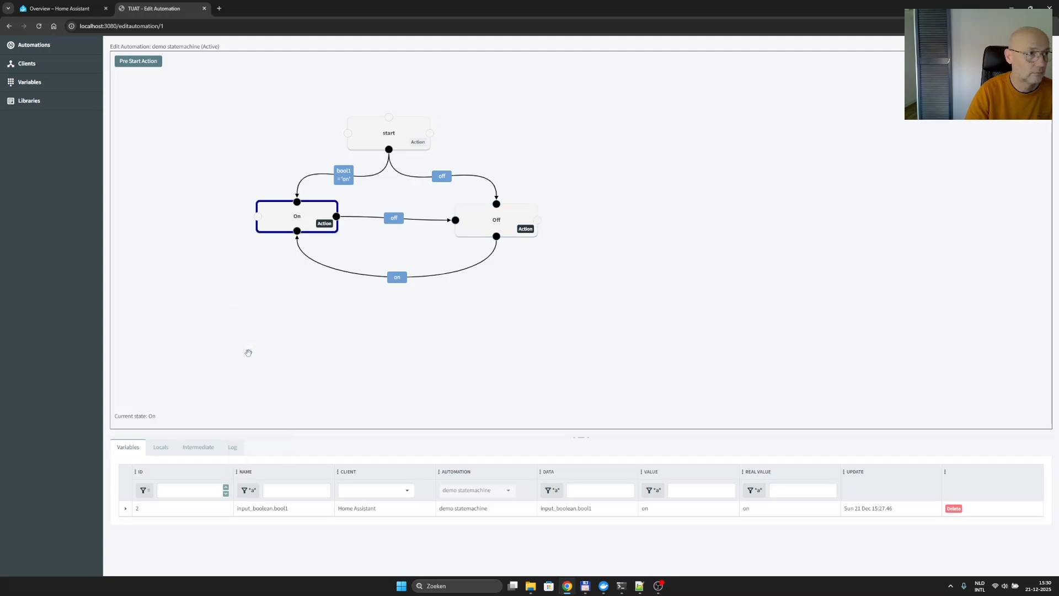
- Switch to Home Assistant and leave the number1 helper's settings to check its value on the overview dashboard
click(79, 6)
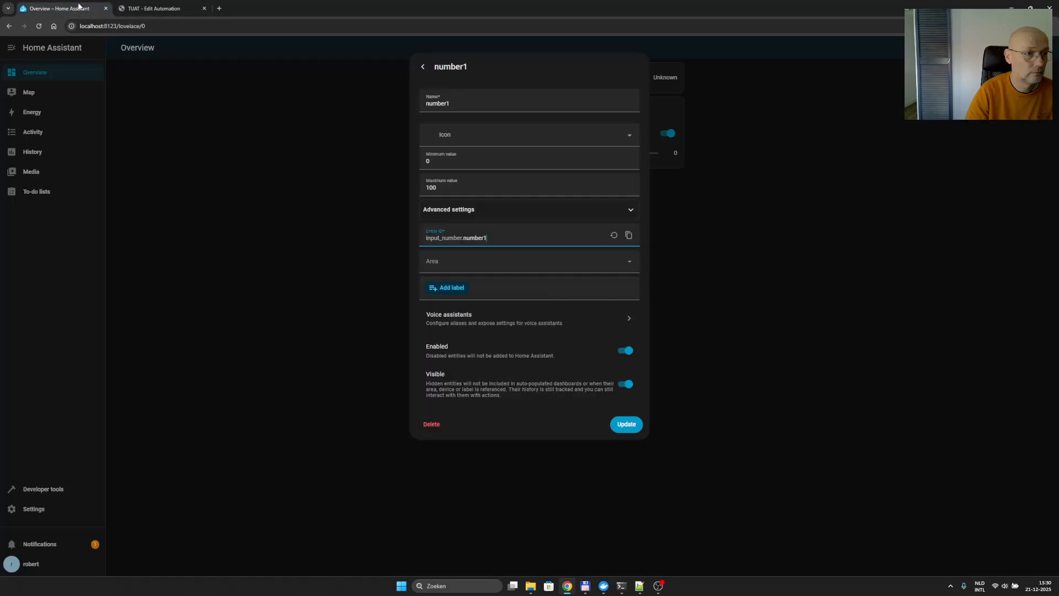
click(423, 66)
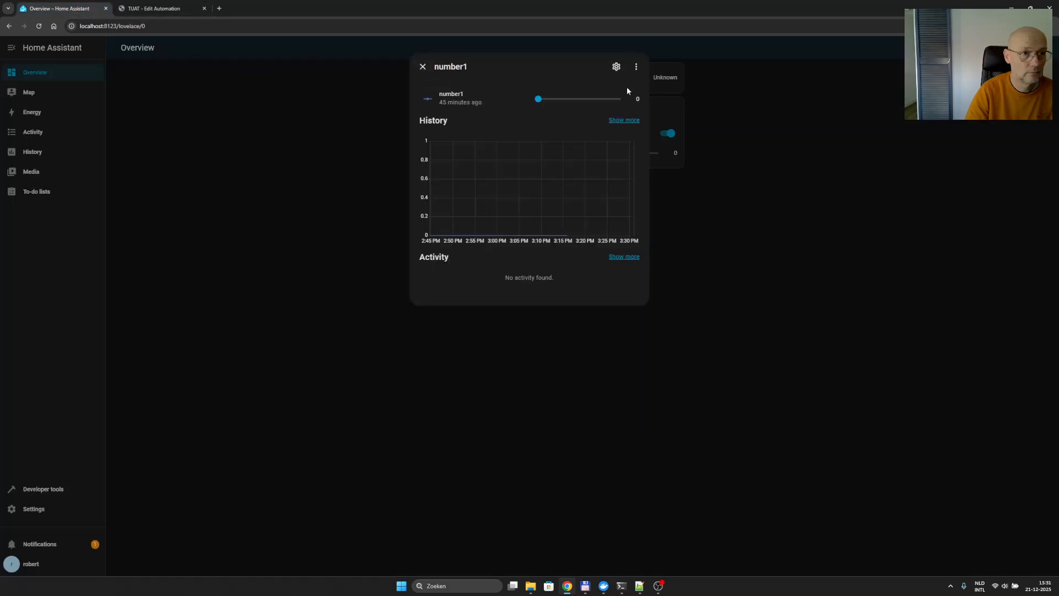
click(423, 67)
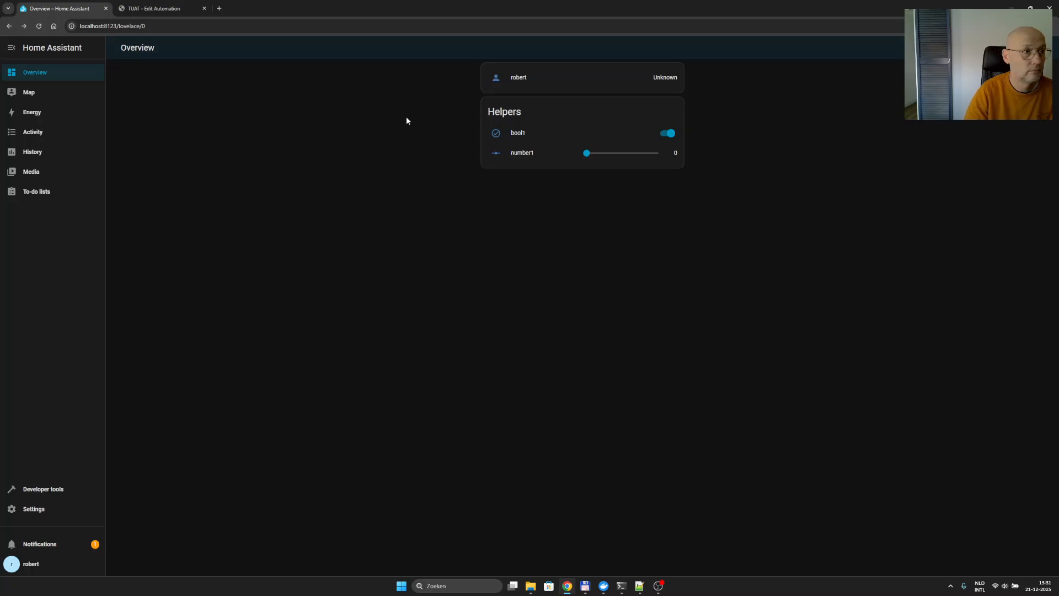
- Return to TUAT and review the On state's entry action alongside the client helper methods in the reference code
click(147, 10)
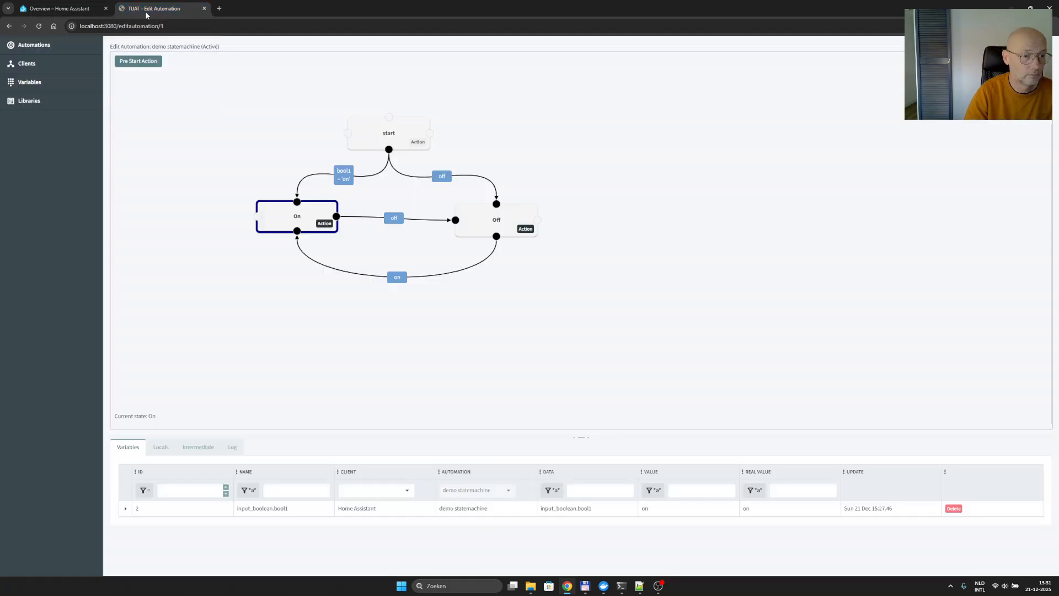
click(321, 224)
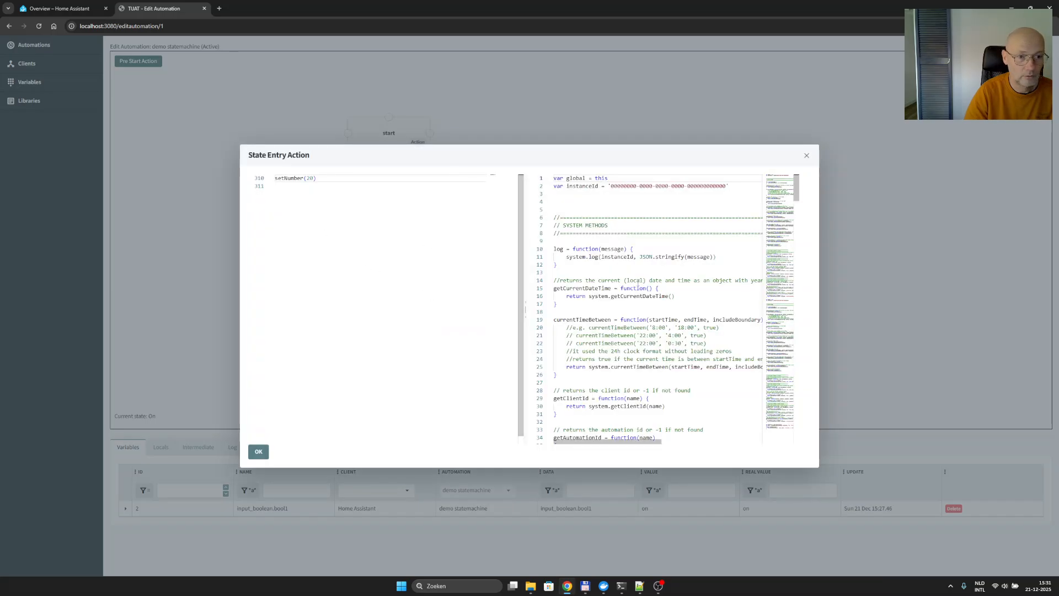
drag(798, 194, 797, 382)
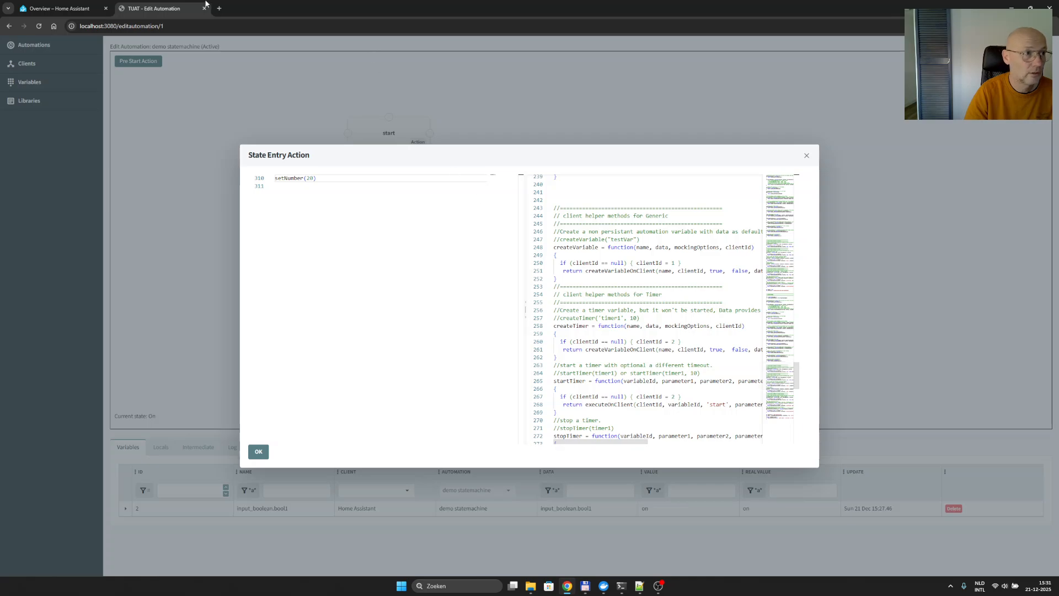
- Open the bookmarked NAS instance of TUAT in a new browser tab and open its Belverzoek automation
click(220, 9)
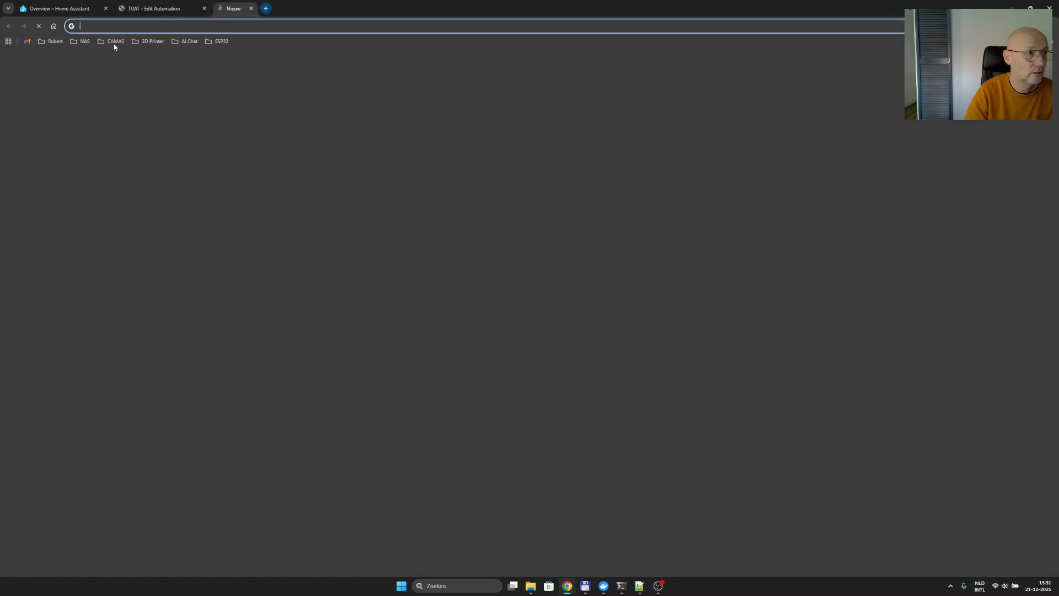
click(80, 41)
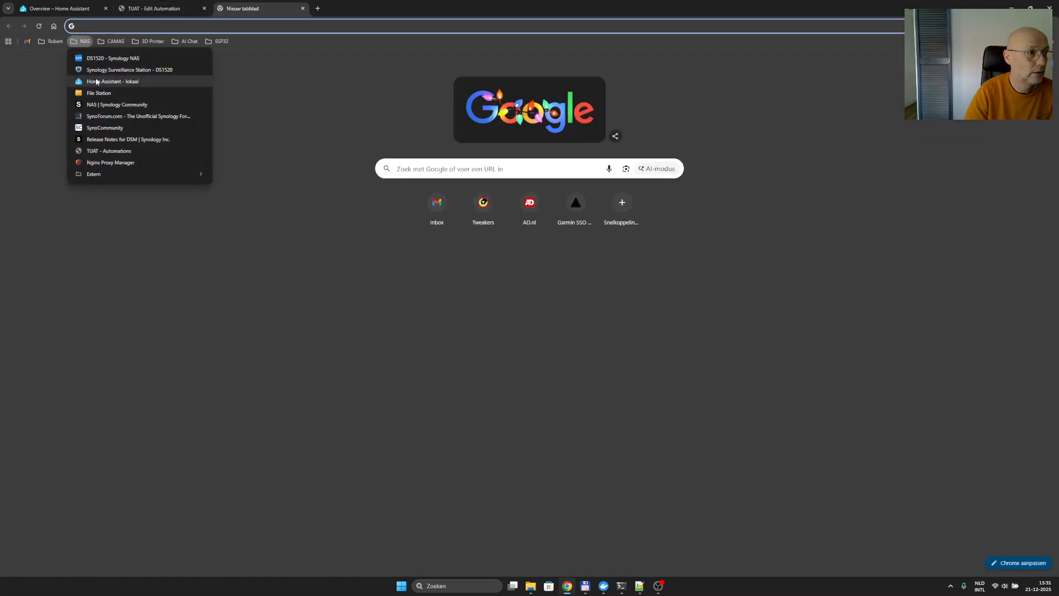
click(108, 152)
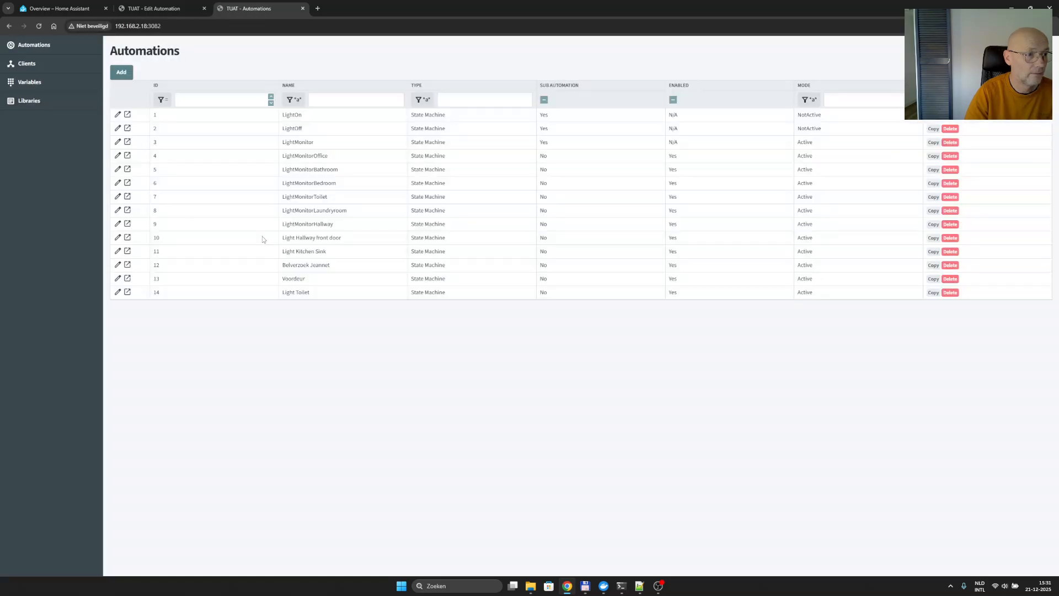
double_click(303, 264)
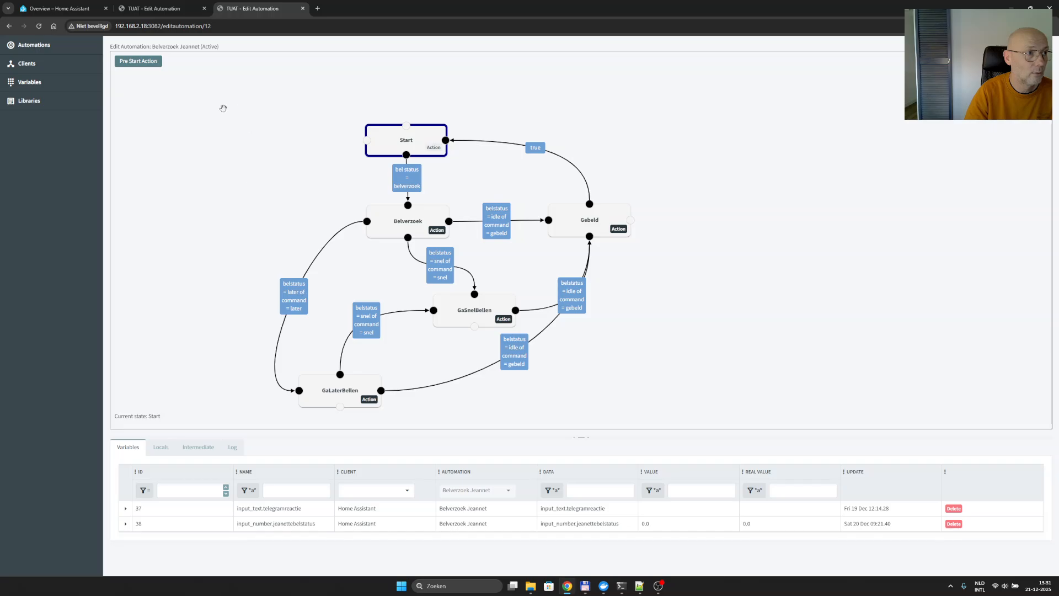
- Examine the input_number service call in setBelStatus within the Belverzoek automation's Pre Start Action, and close that instance without saving
click(132, 65)
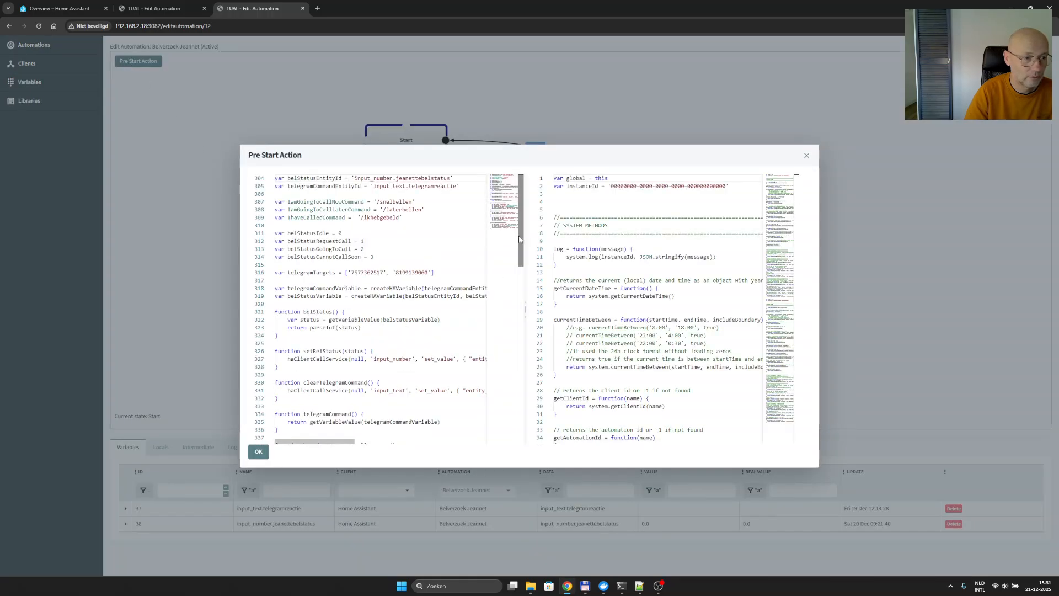
scroll(378, 320, down, 3)
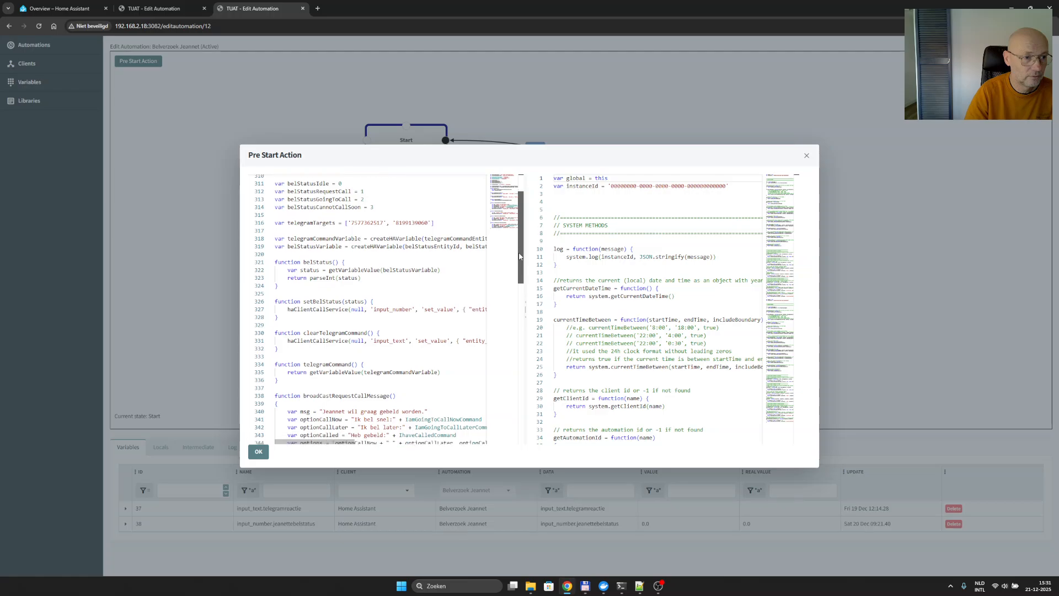
double_click(389, 309)
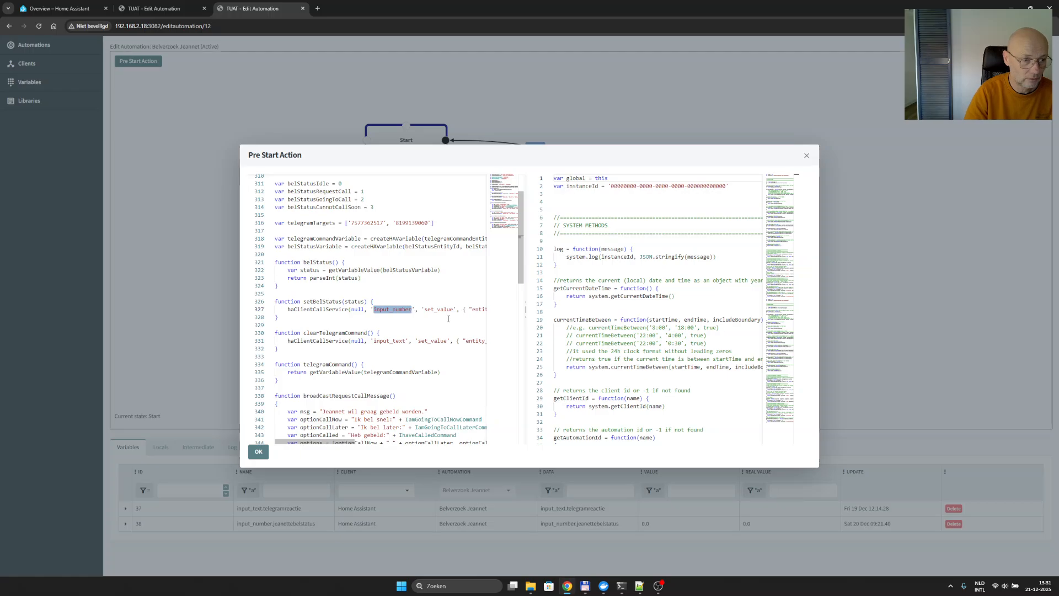
mouse_move(317, 443)
mouse_down()
mouse_move(367, 447)
mouse_move(307, 434)
mouse_up()
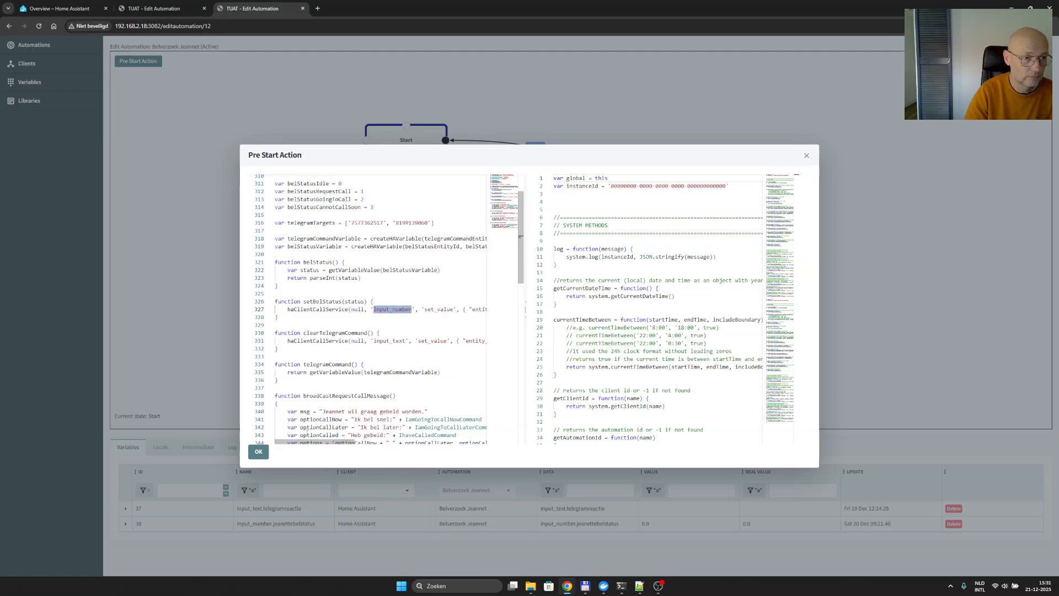
click(807, 155)
click(302, 8)
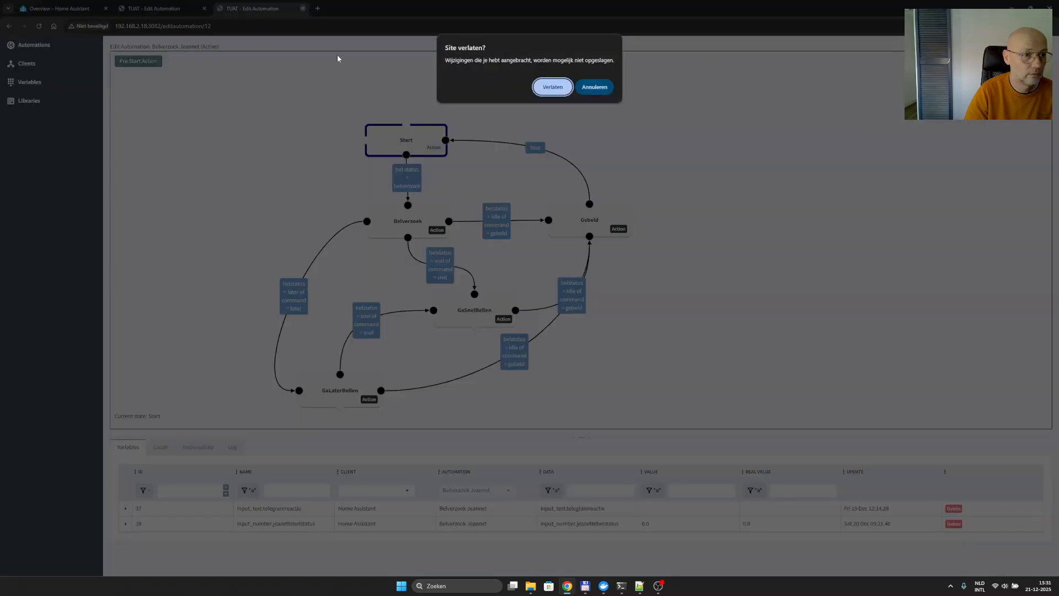
click(556, 89)
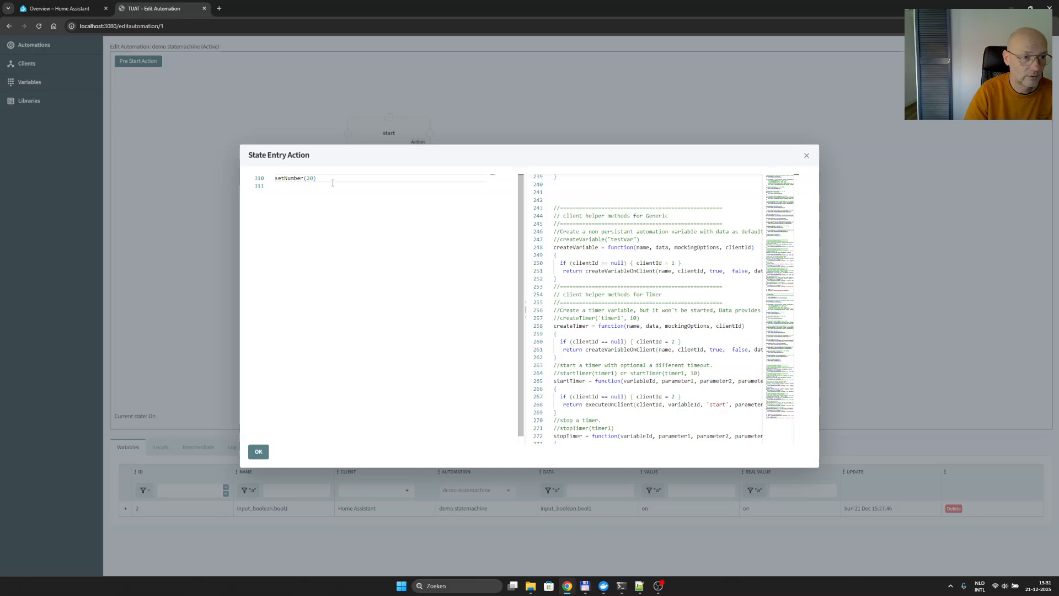
- Correct the service domain in setNumber's haClientCallService call to 'input_number' in the Pre Start Action, and save the demo statemachine automation
click(259, 451)
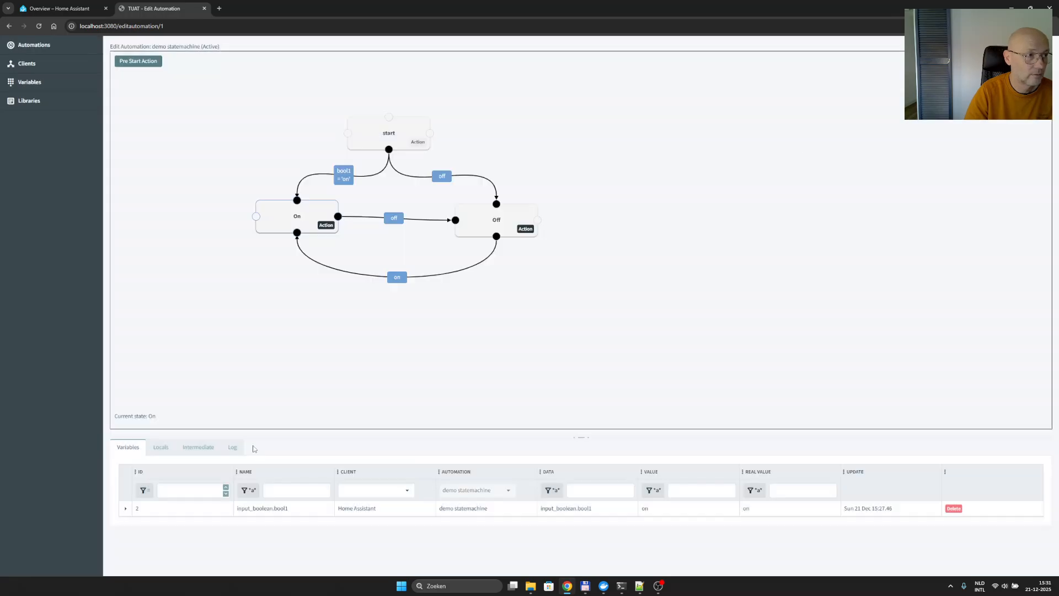
click(137, 62)
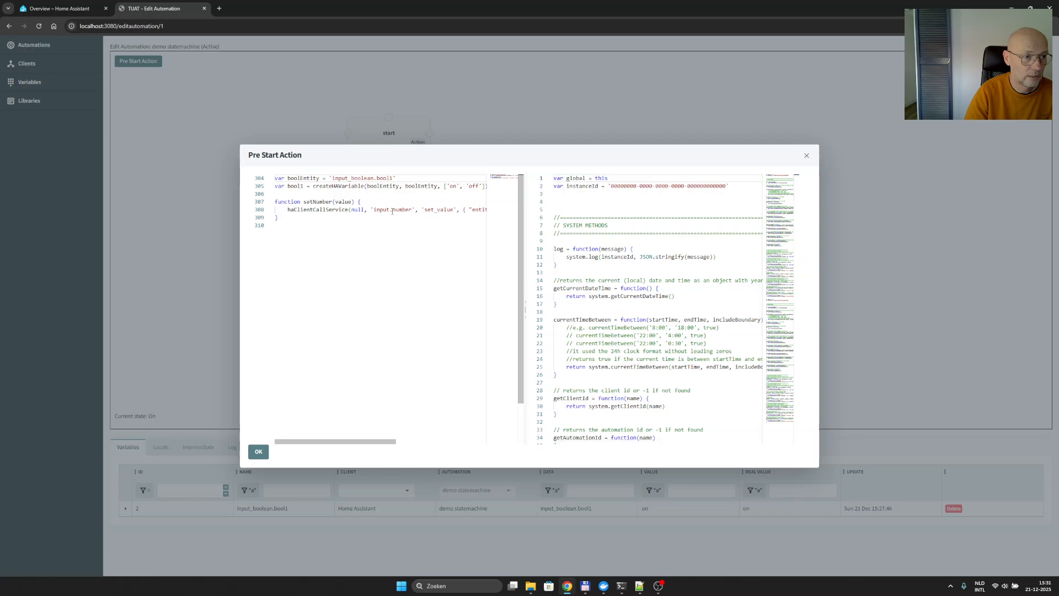
click(392, 209)
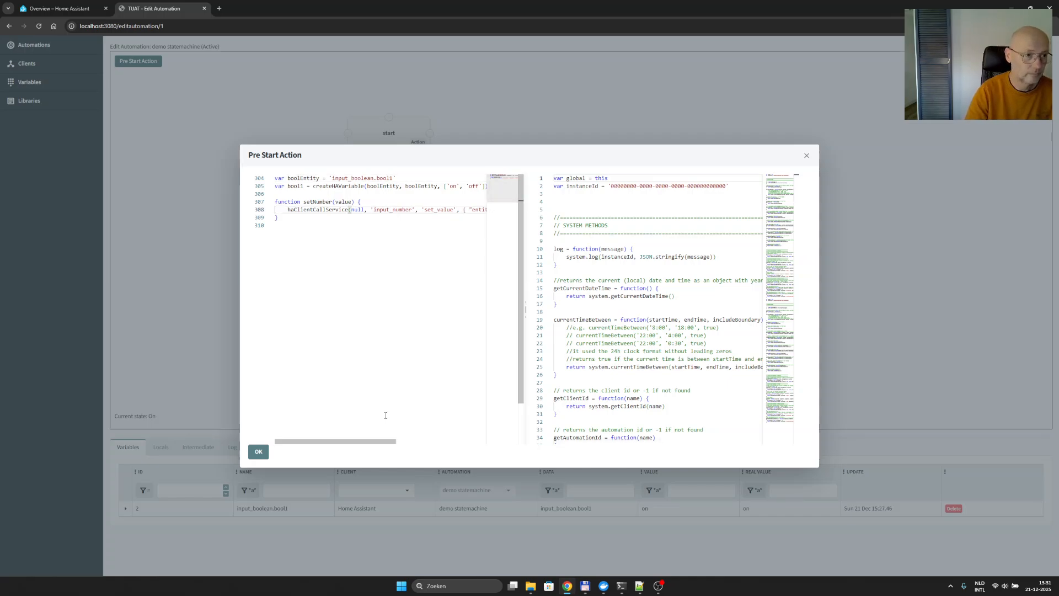
click(258, 452)
right_click(267, 351)
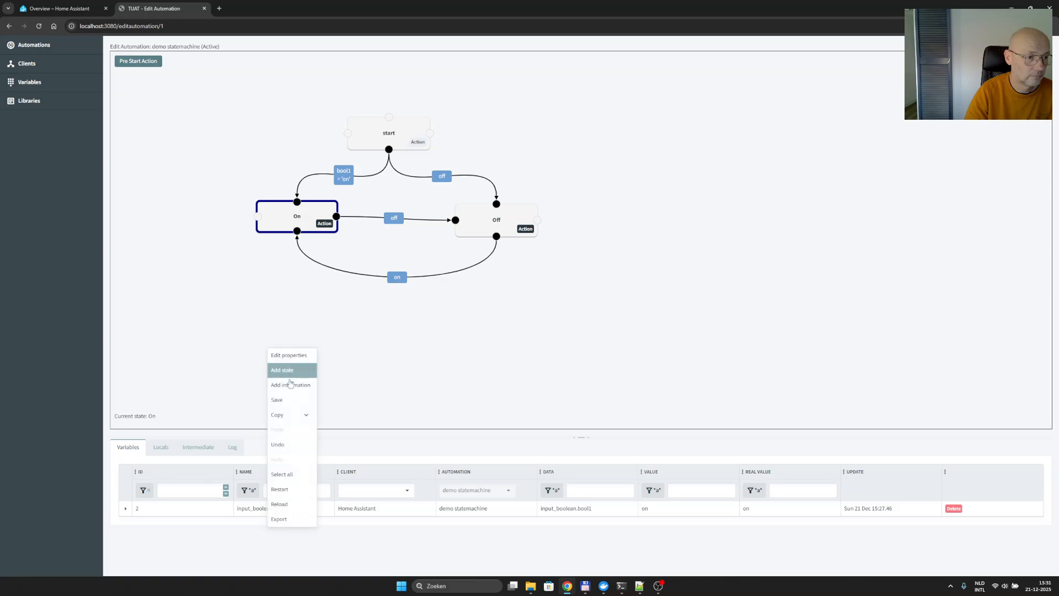
click(286, 396)
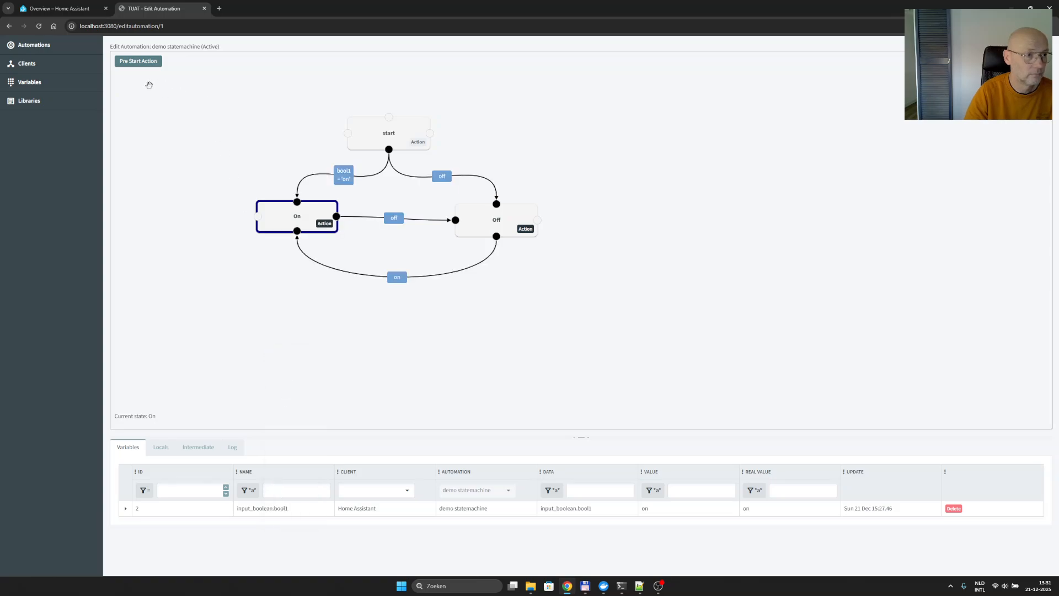
- Test the automation in Home Assistant by toggling bool1 off and on repeatedly while checking number1, leaving bool1 on
click(86, 7)
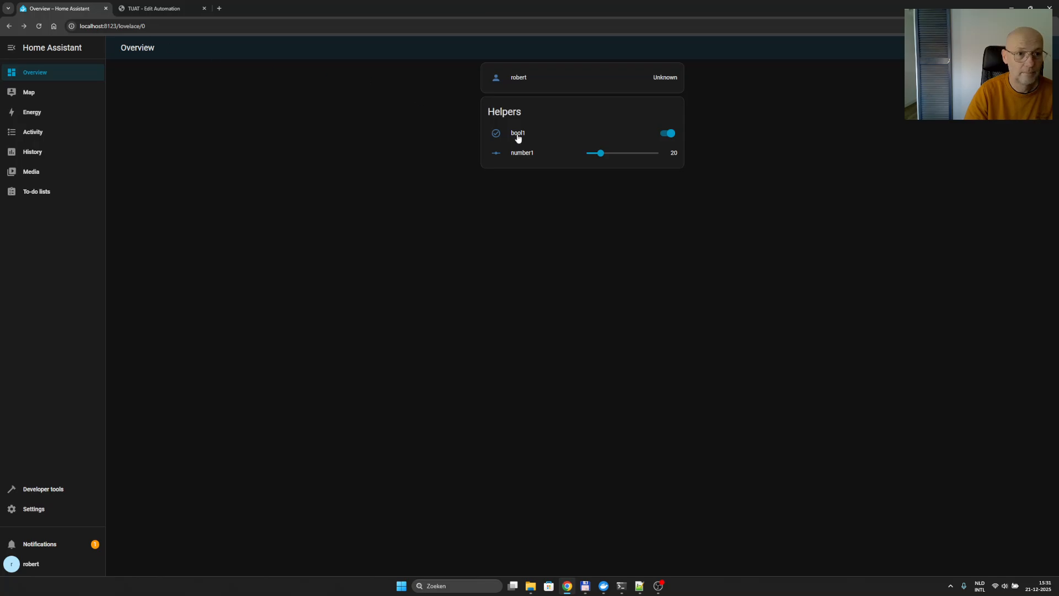
click(669, 134)
click(672, 137)
click(673, 137)
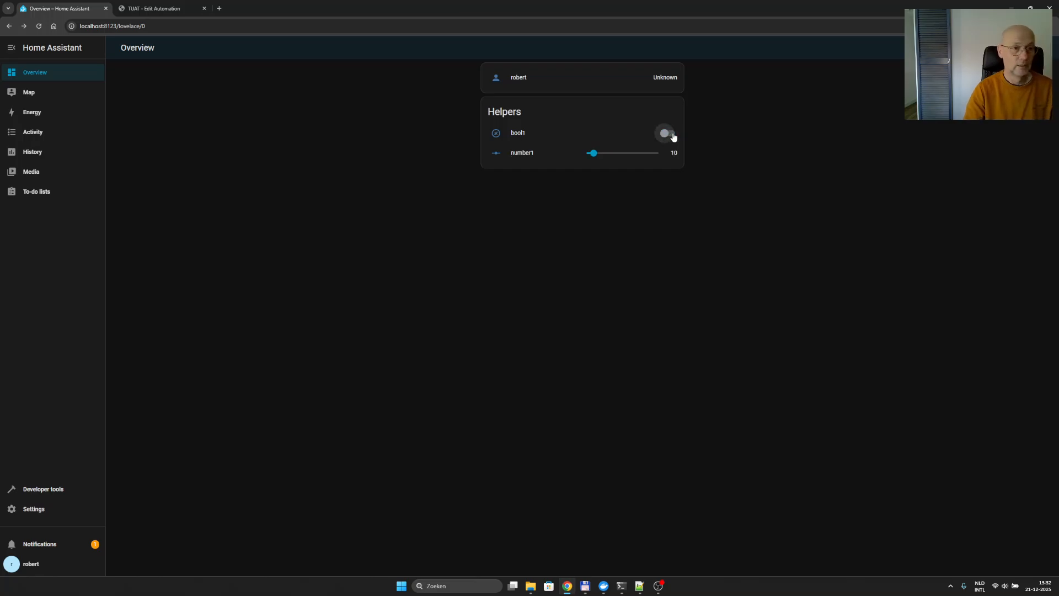
click(673, 136)
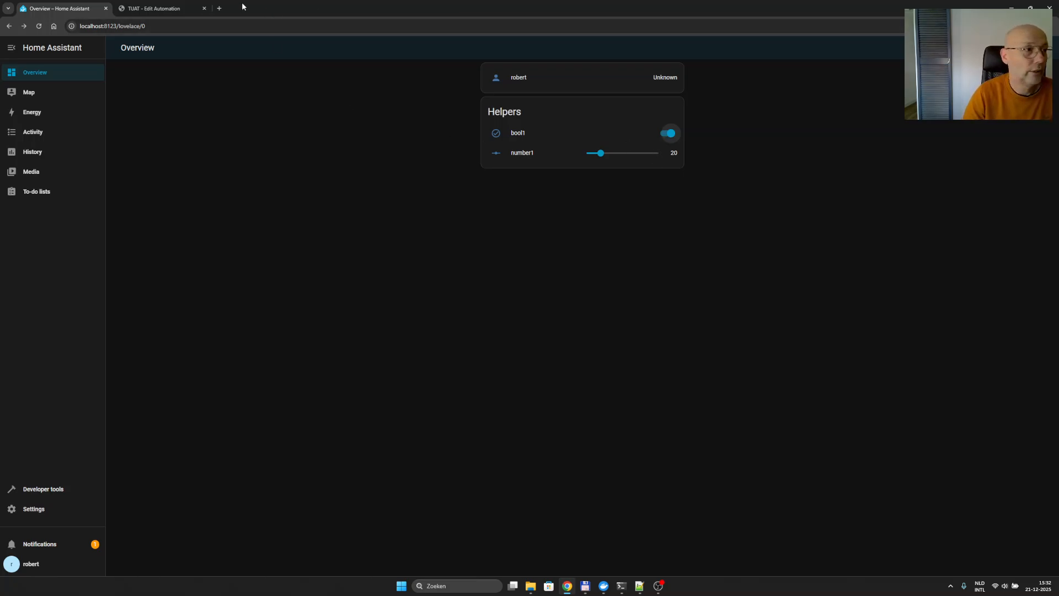
- Return to TUAT and open the overview of all automations
click(174, 8)
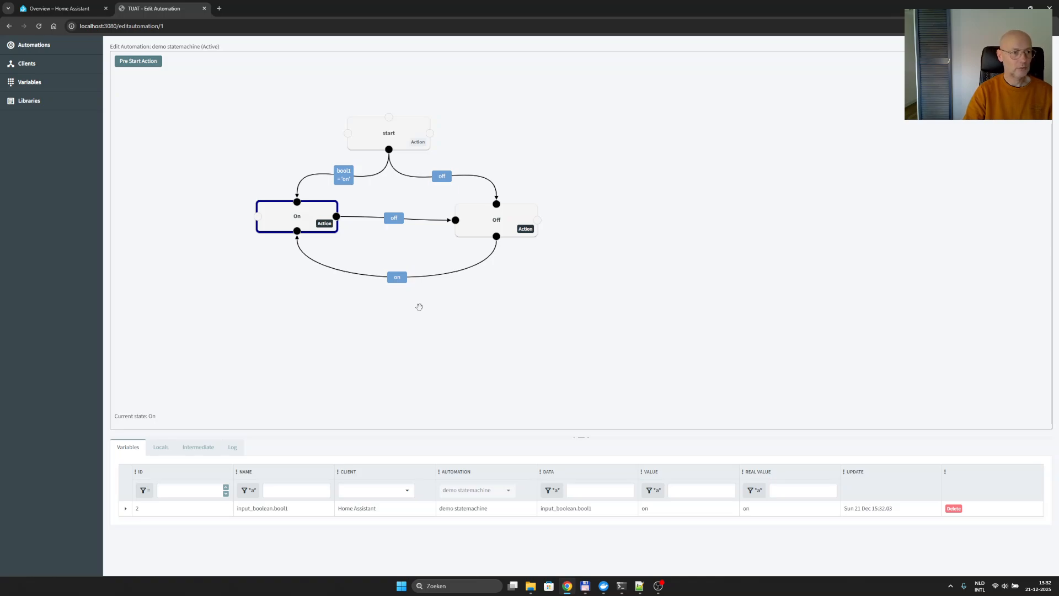
click(72, 8)
click(135, 10)
click(46, 52)
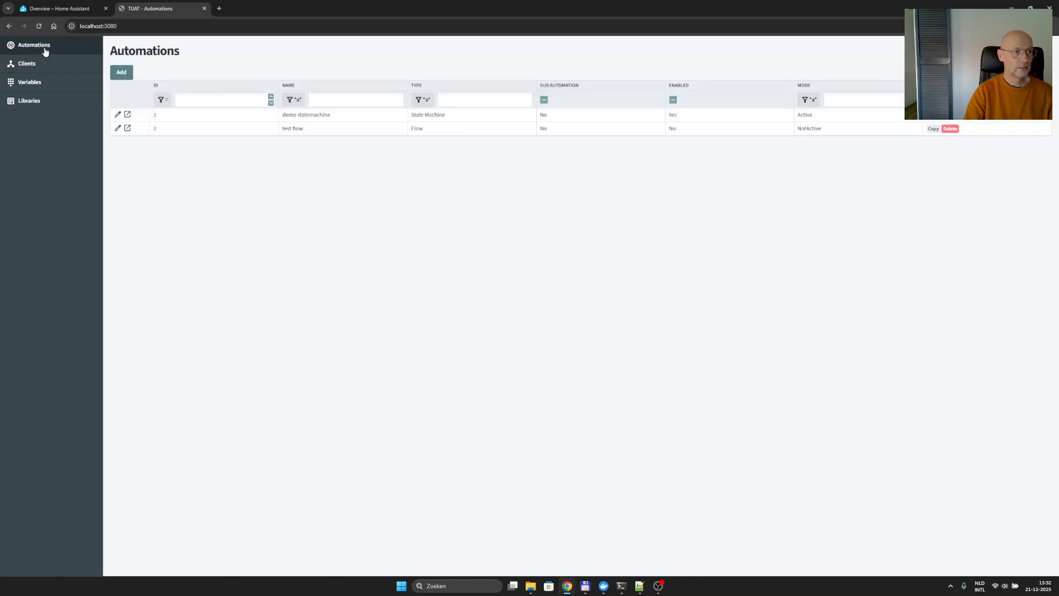
- Add a new automation named 'delay' of type State Machine with JavaScript as its script language
click(123, 73)
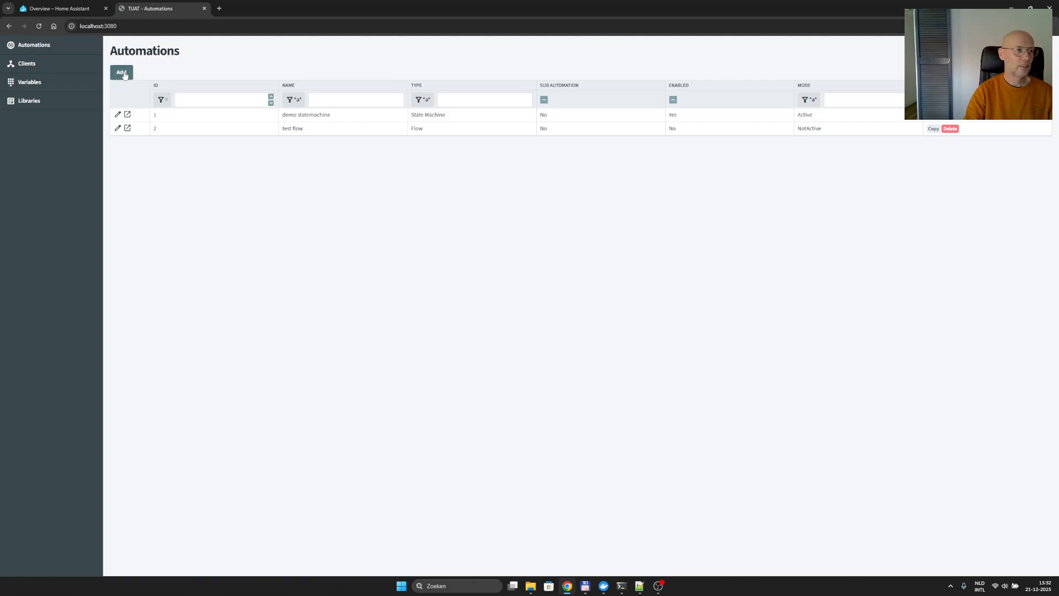
click(342, 231)
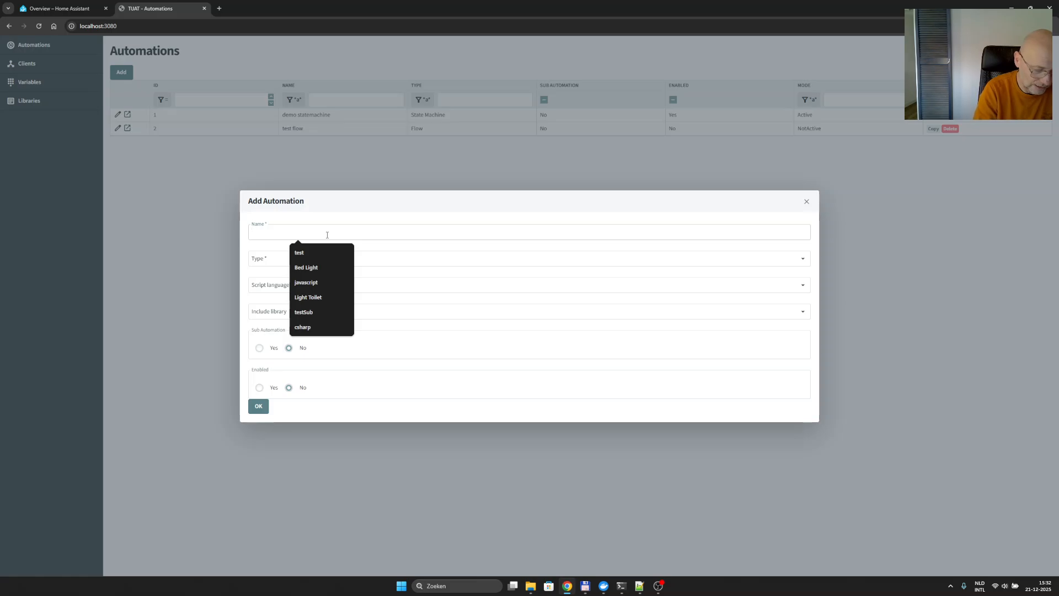
text(delau)
key(BackSpace)
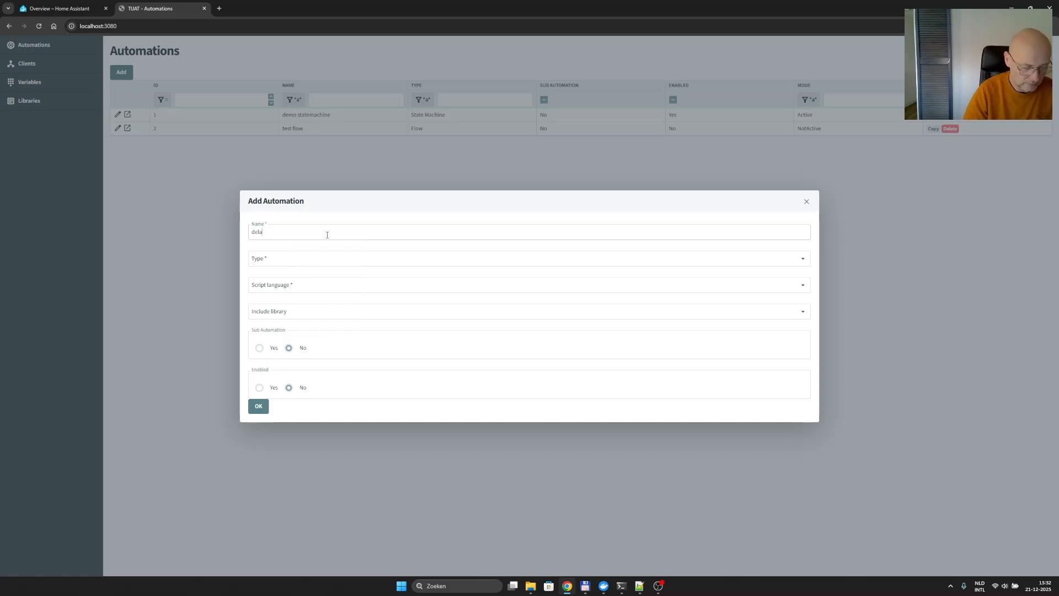
click(265, 263)
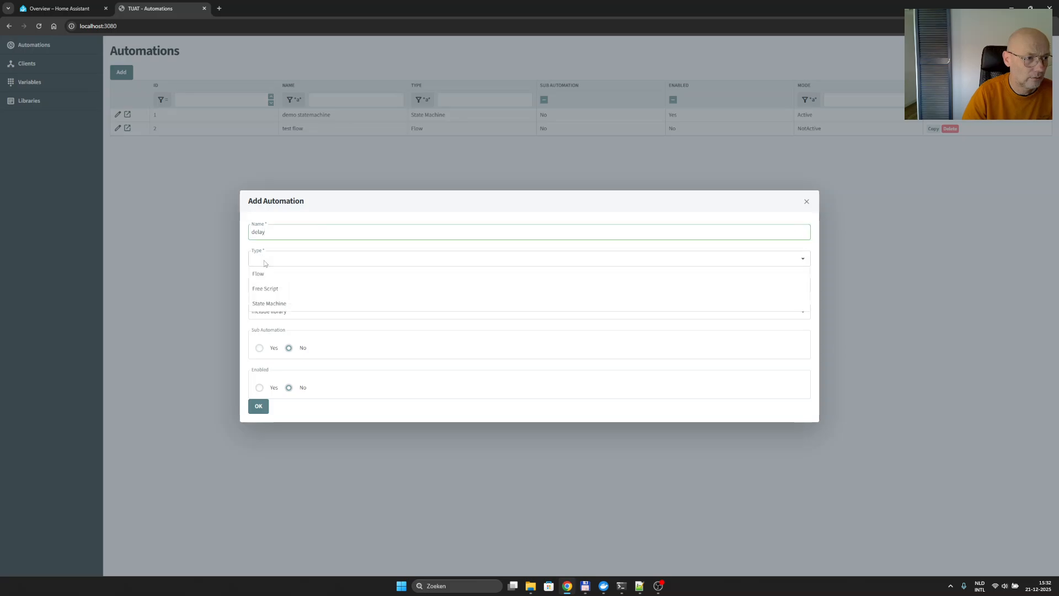
click(268, 304)
click(280, 282)
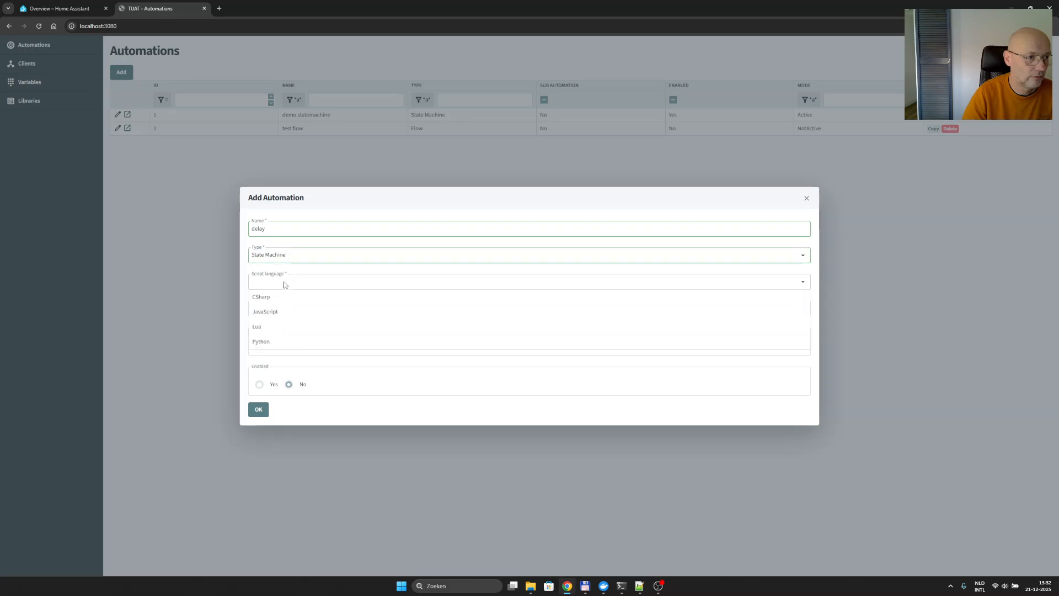
click(279, 313)
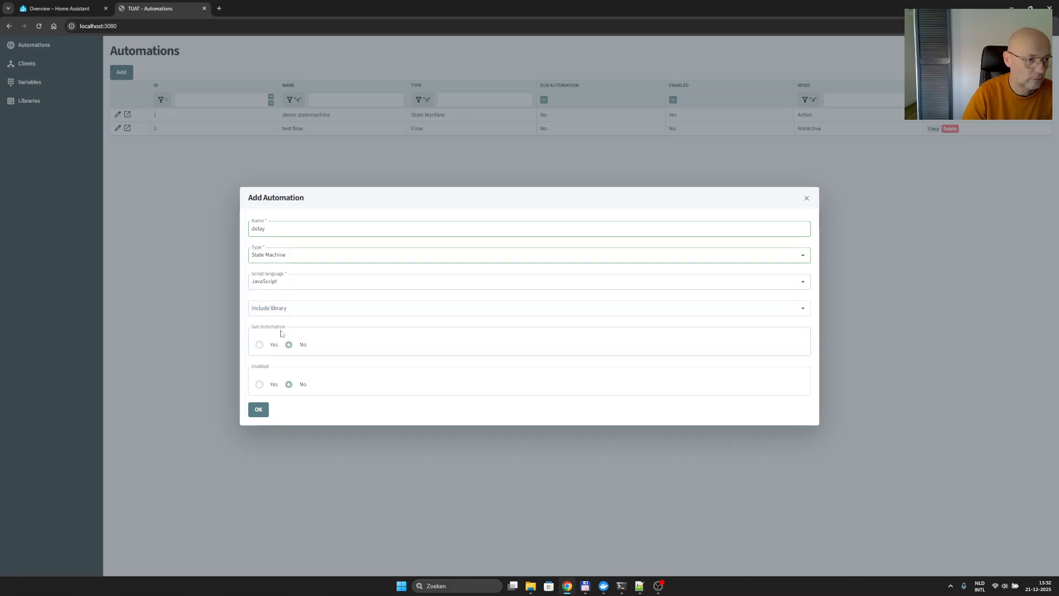
click(258, 410)
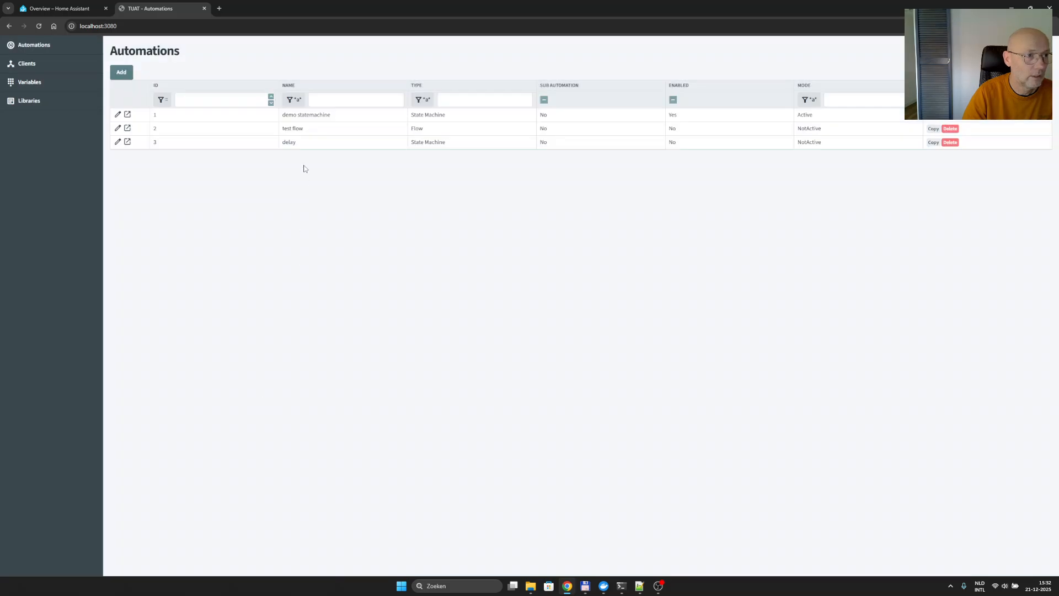
- Open the delay automation for editing and mark it as a sub automation in its properties
double_click(295, 141)
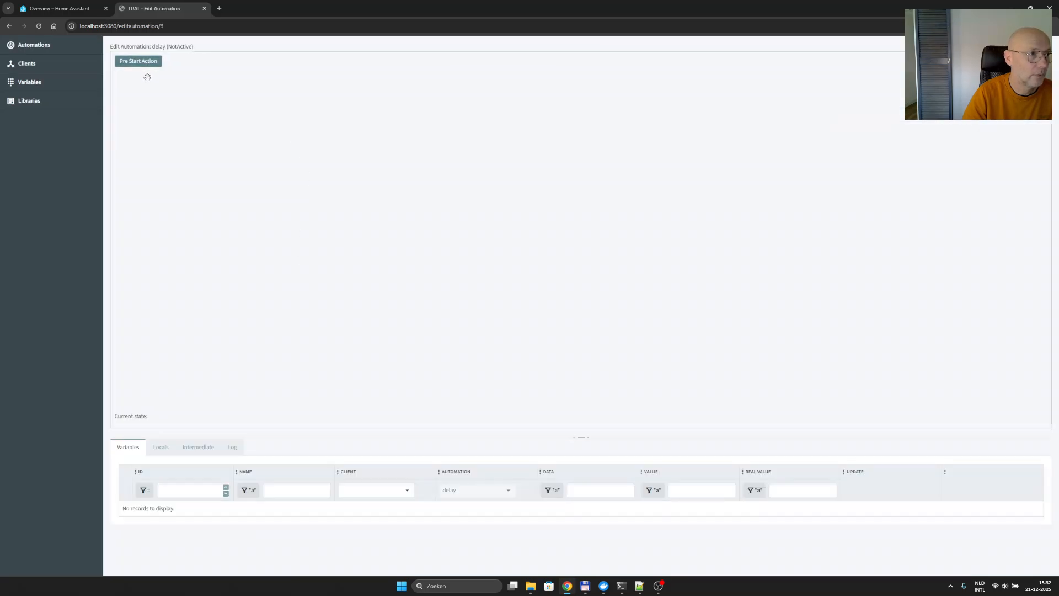
right_click(201, 98)
click(202, 99)
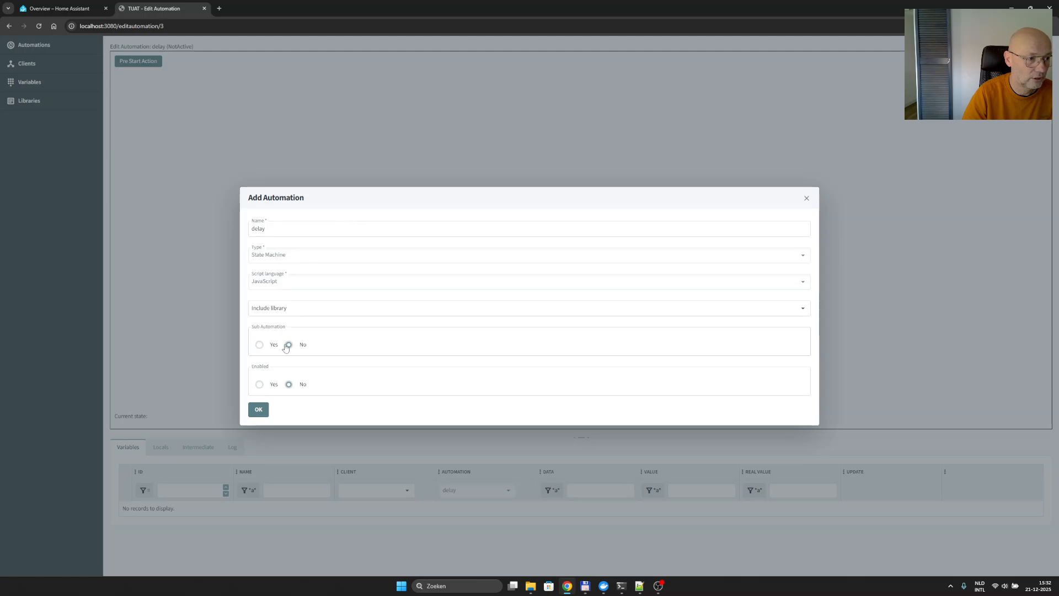
click(260, 346)
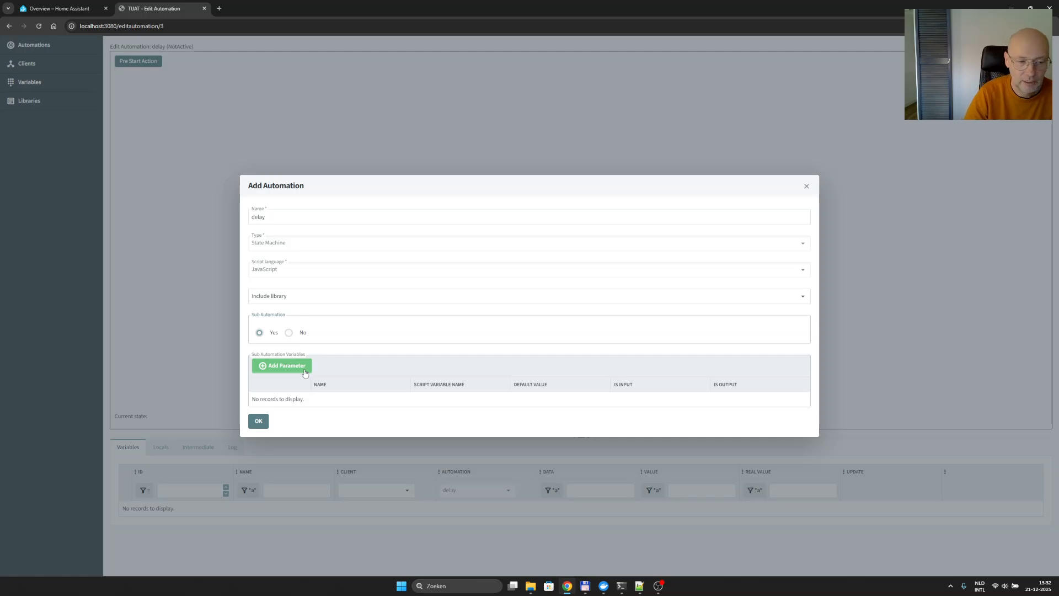
- Add the input parameter 'delay in seconds' with script variable name 'delay' and default value 6, and save the automation's properties
click(304, 373)
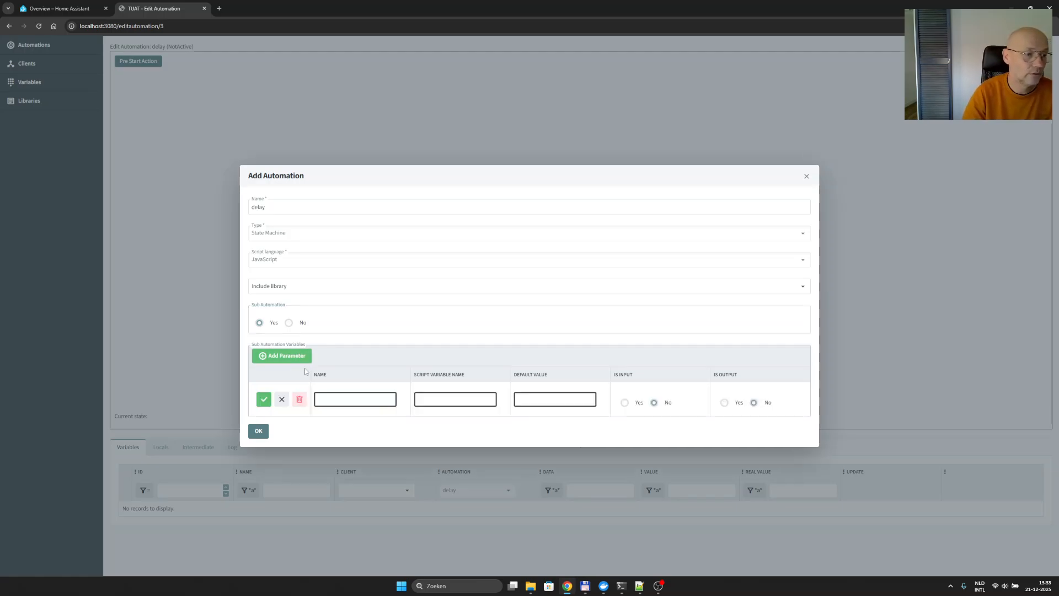
click(346, 397)
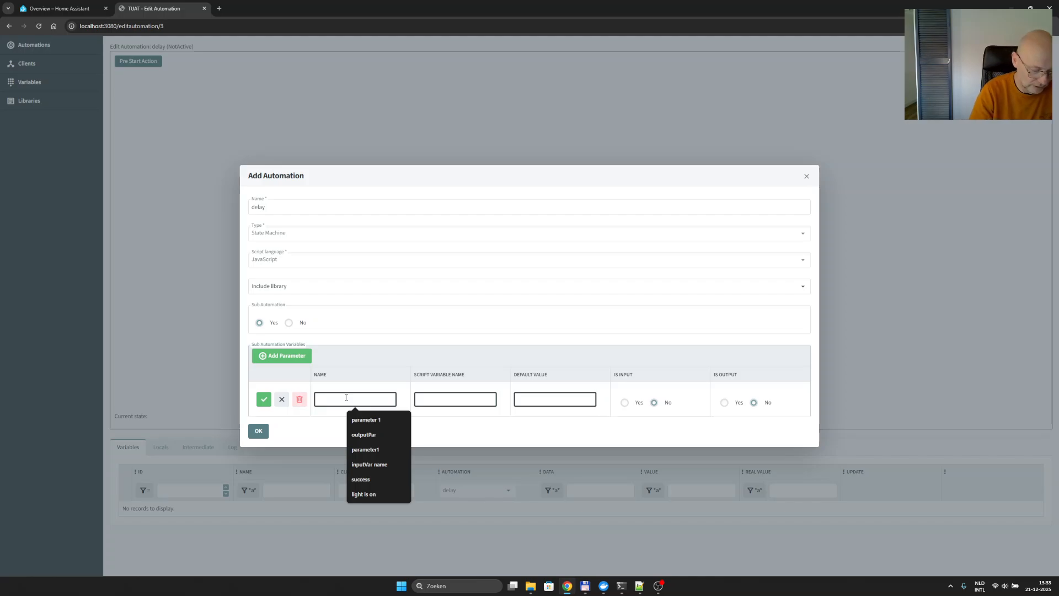
text(delay)
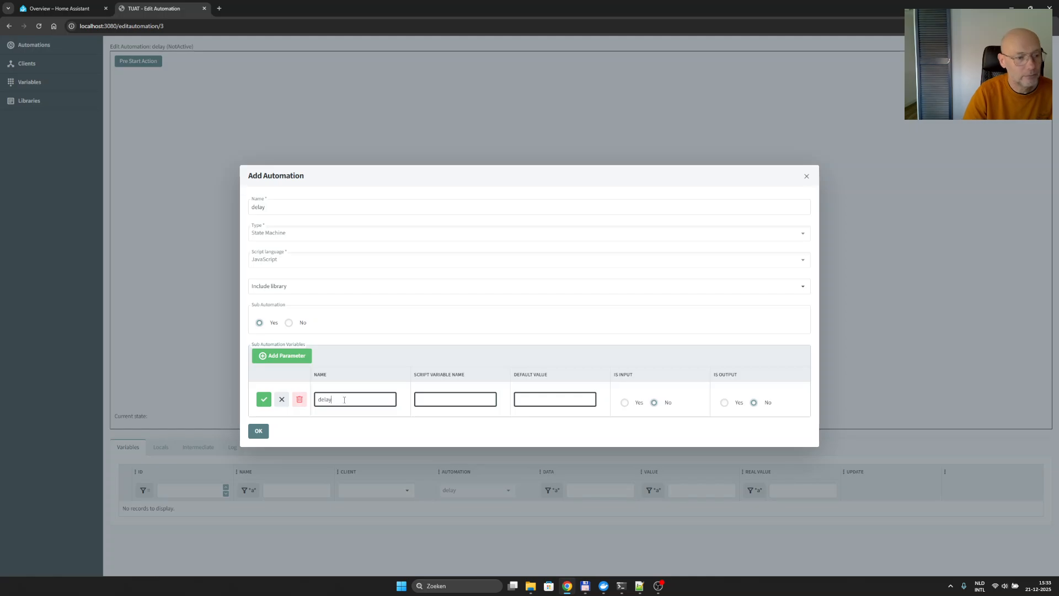
text( in se)
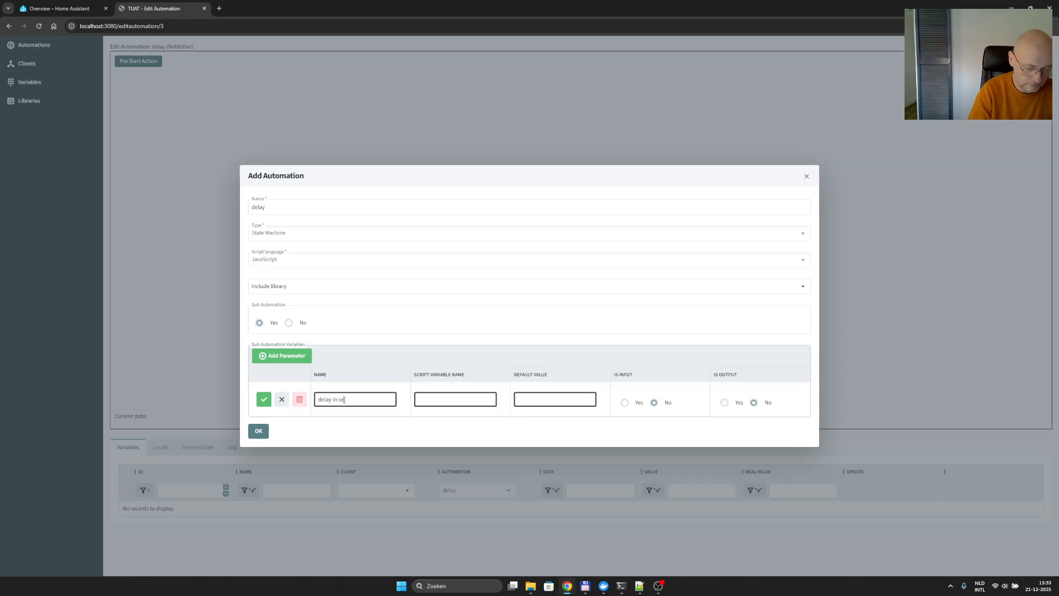
text(conds)
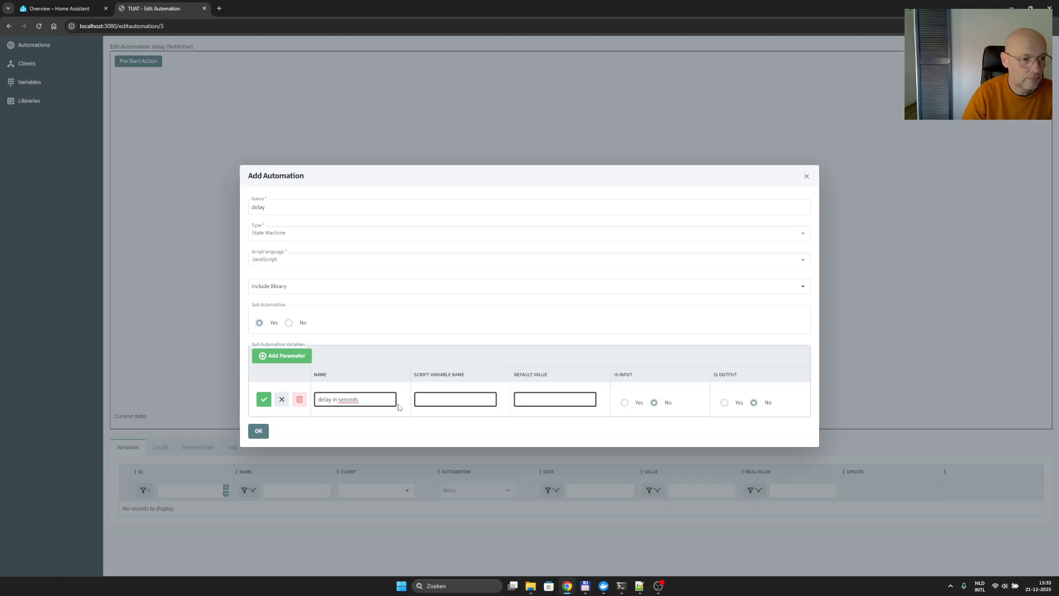
click(438, 399)
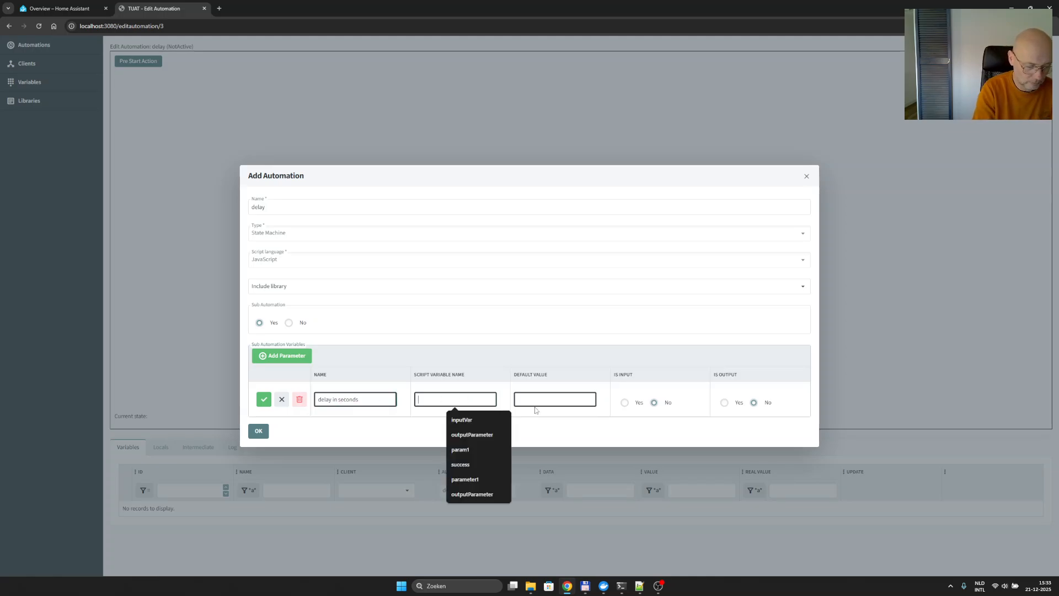
text(delay)
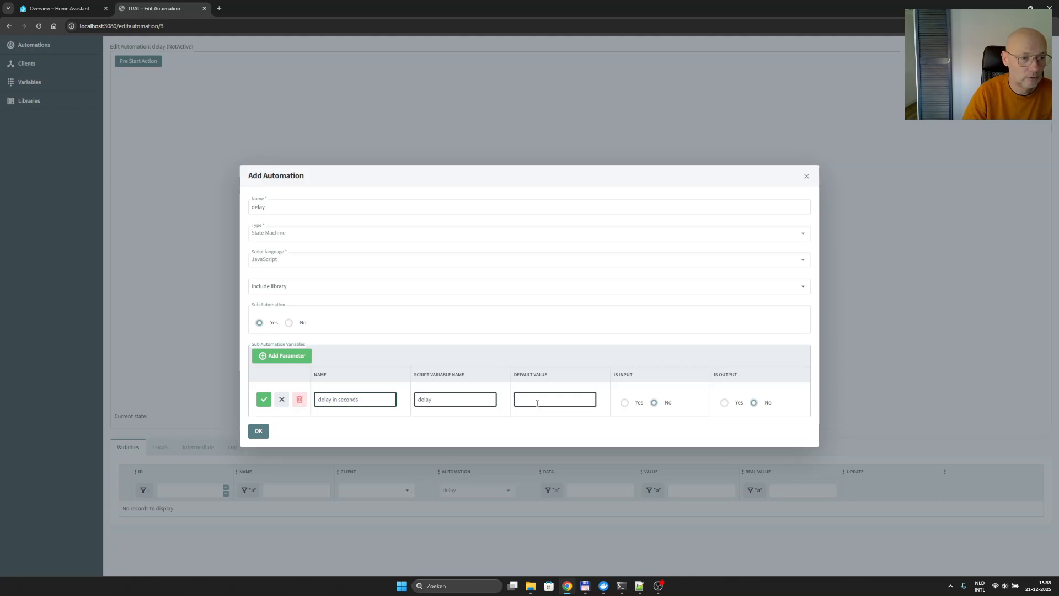
click(527, 398)
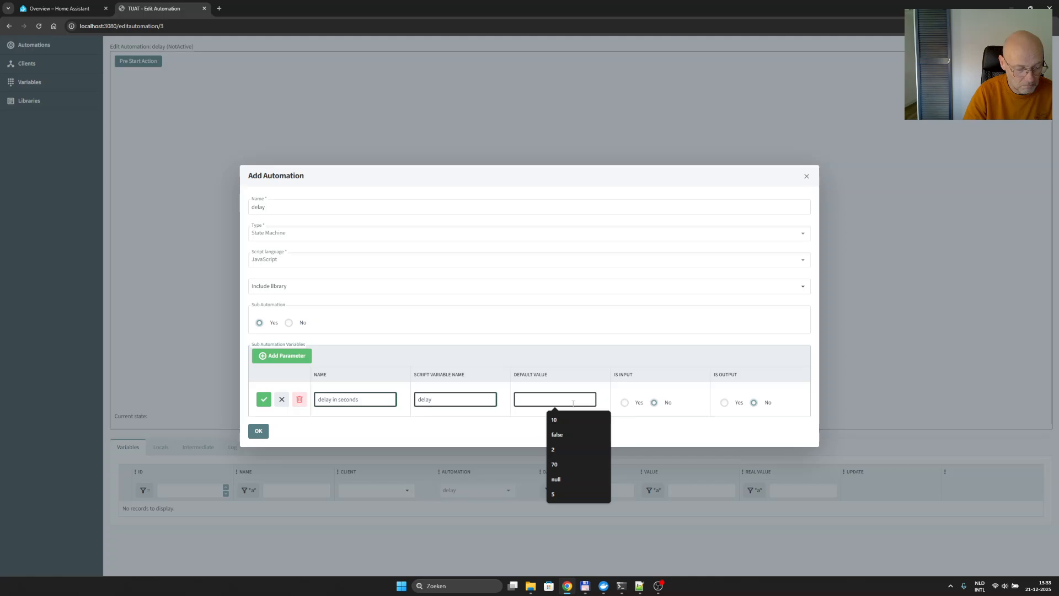
text(6)
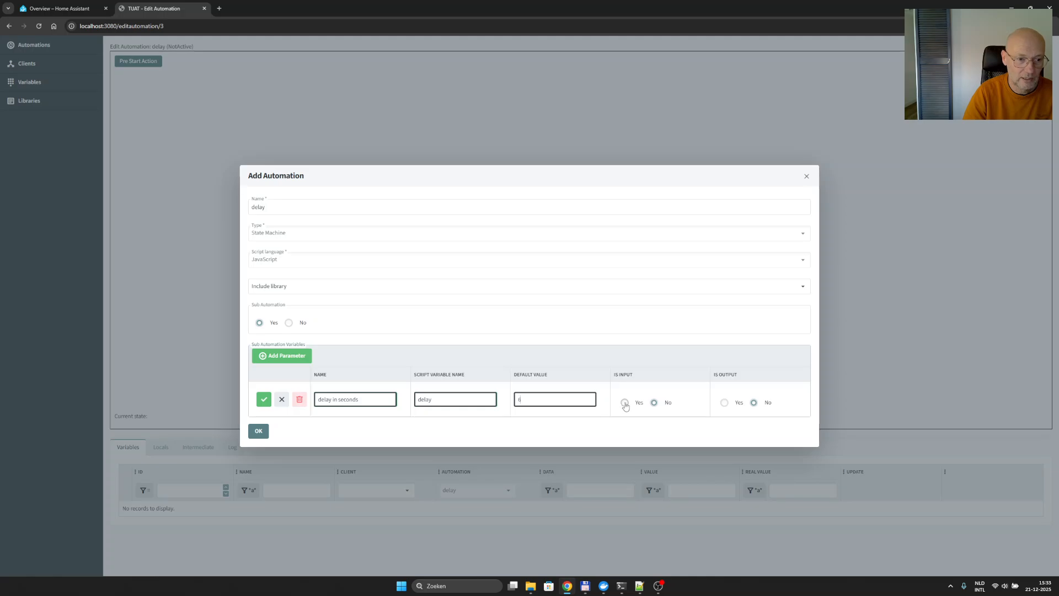
click(625, 403)
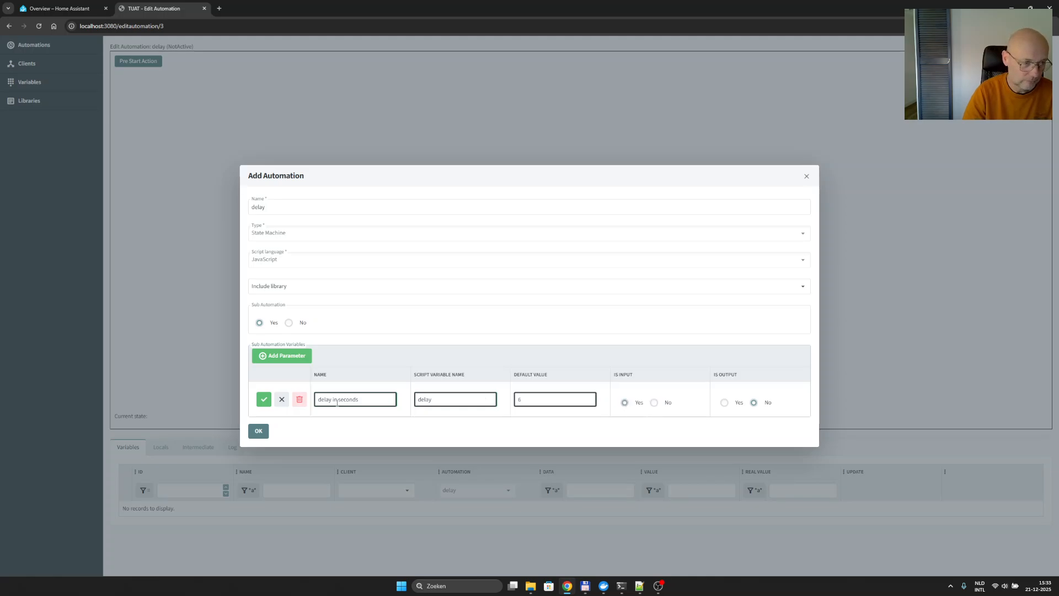
click(263, 399)
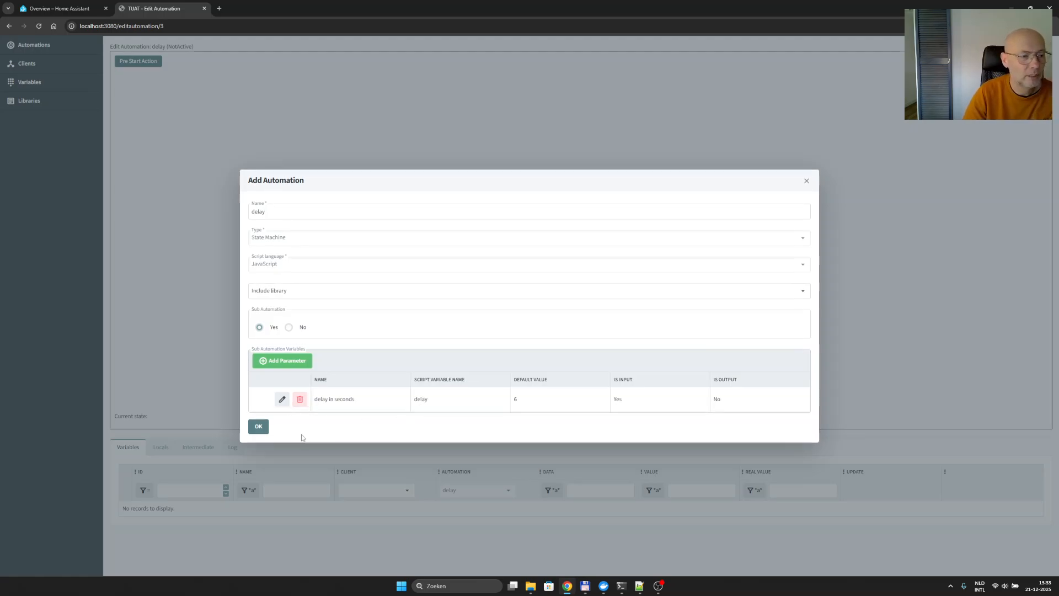
click(258, 426)
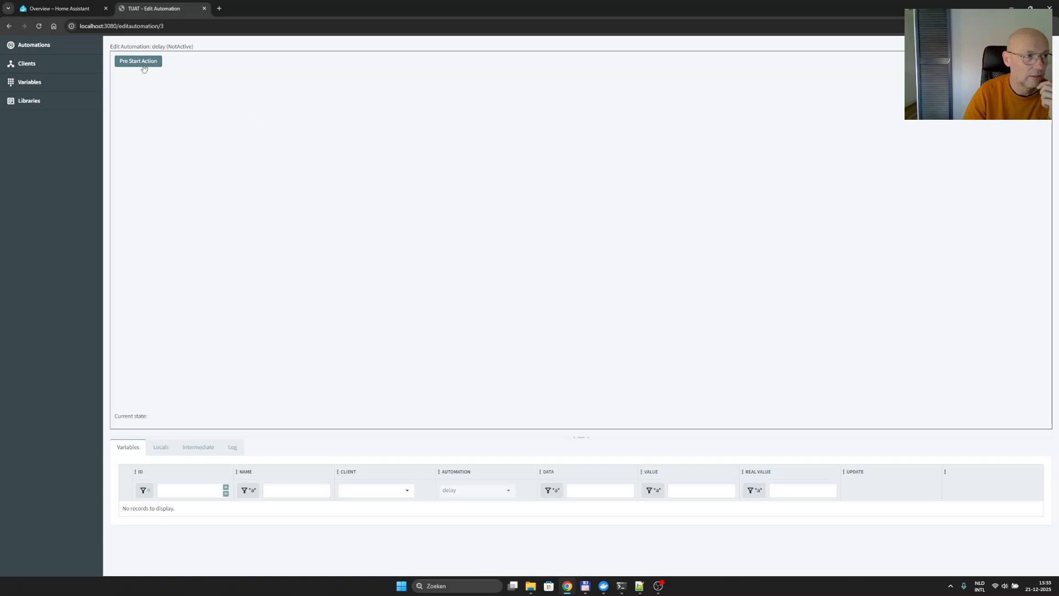
- Review the delay automation's properties and its sub automation parameter, and close them unchanged
right_click(181, 116)
click(206, 124)
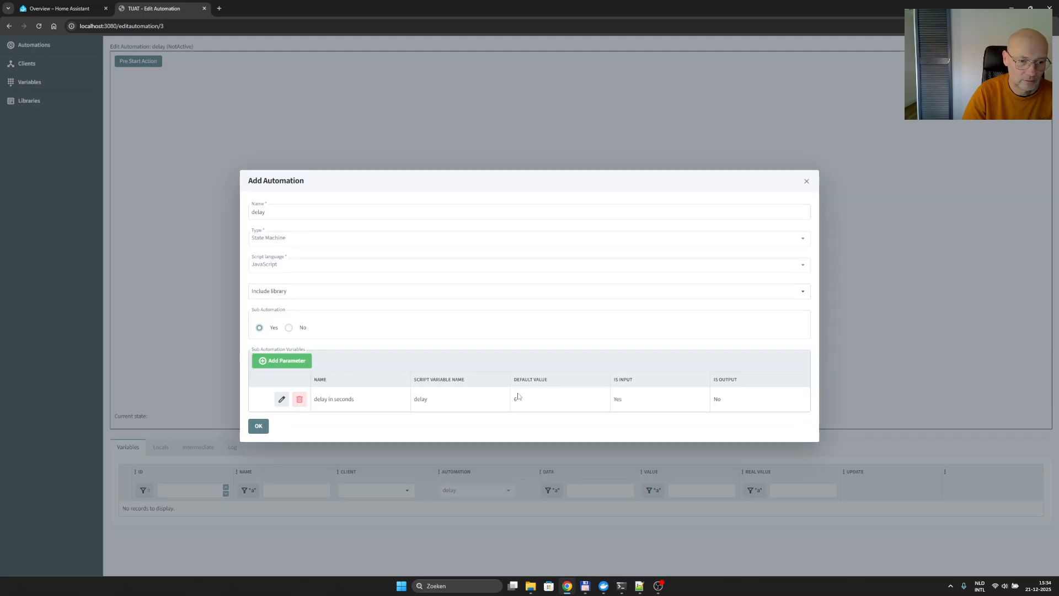
click(265, 430)
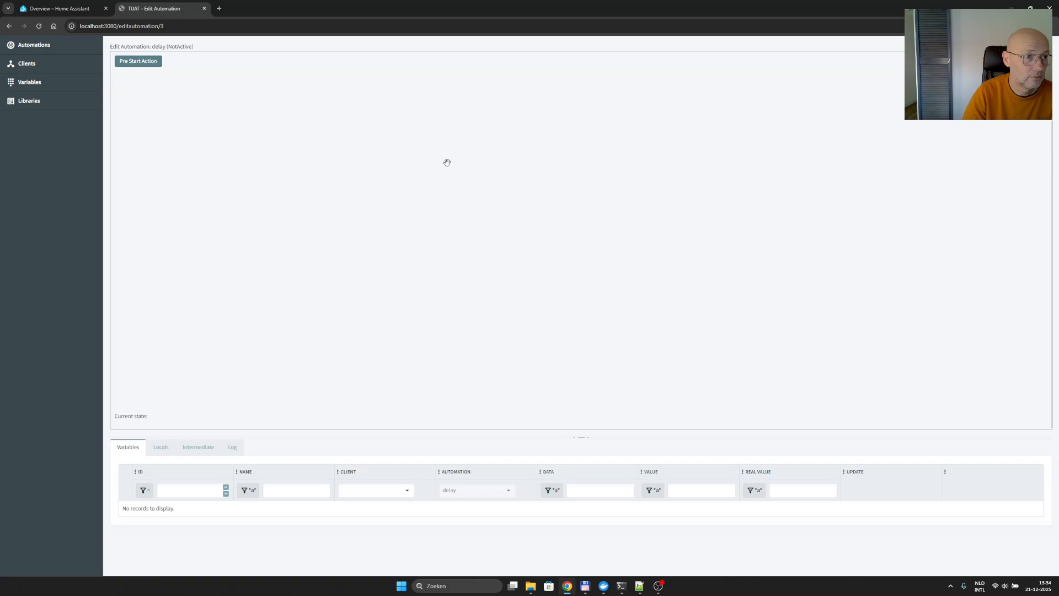
- Add a state named 'Start' of type Start to the delay state machine, with no entry action code
right_click(397, 125)
click(413, 150)
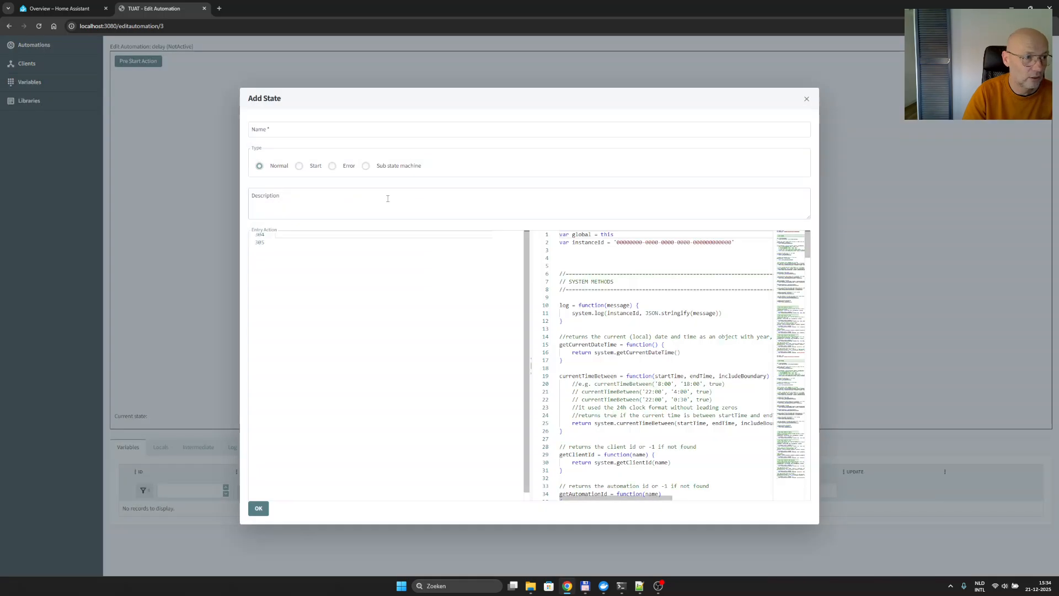
click(298, 167)
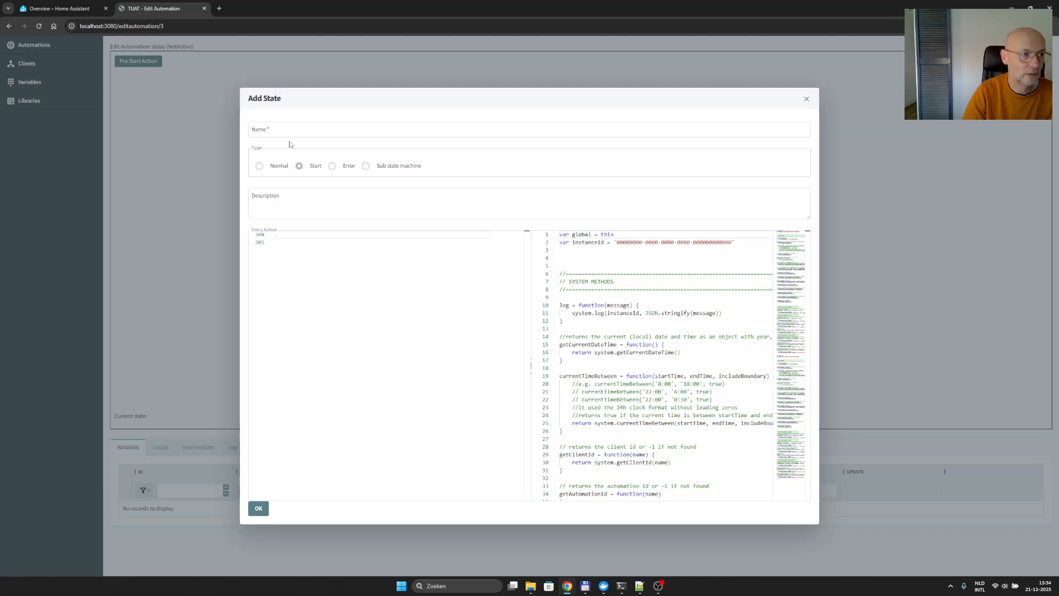
click(292, 130)
text(Start)
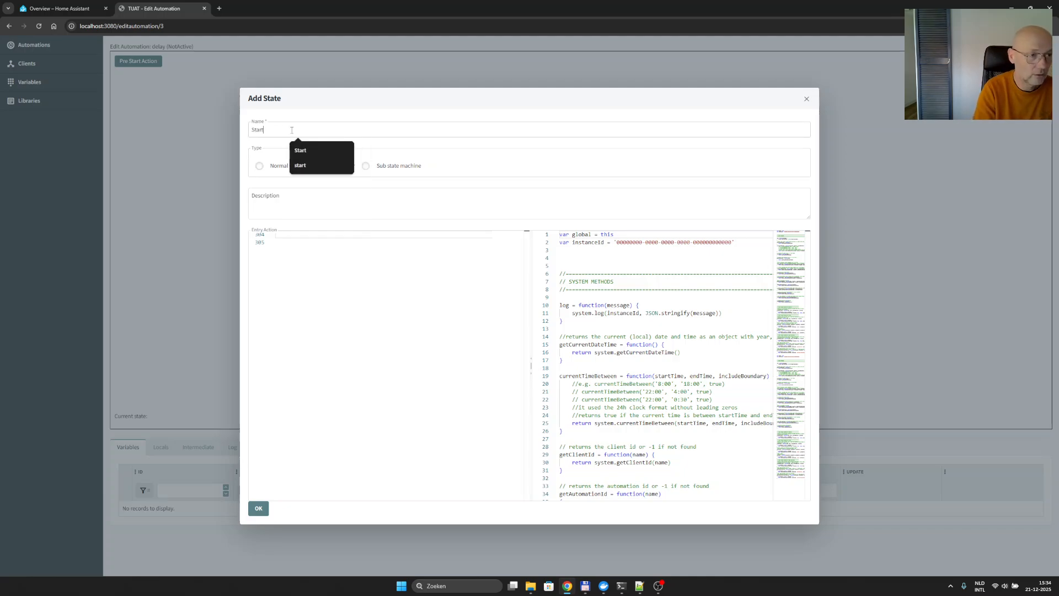
click(297, 260)
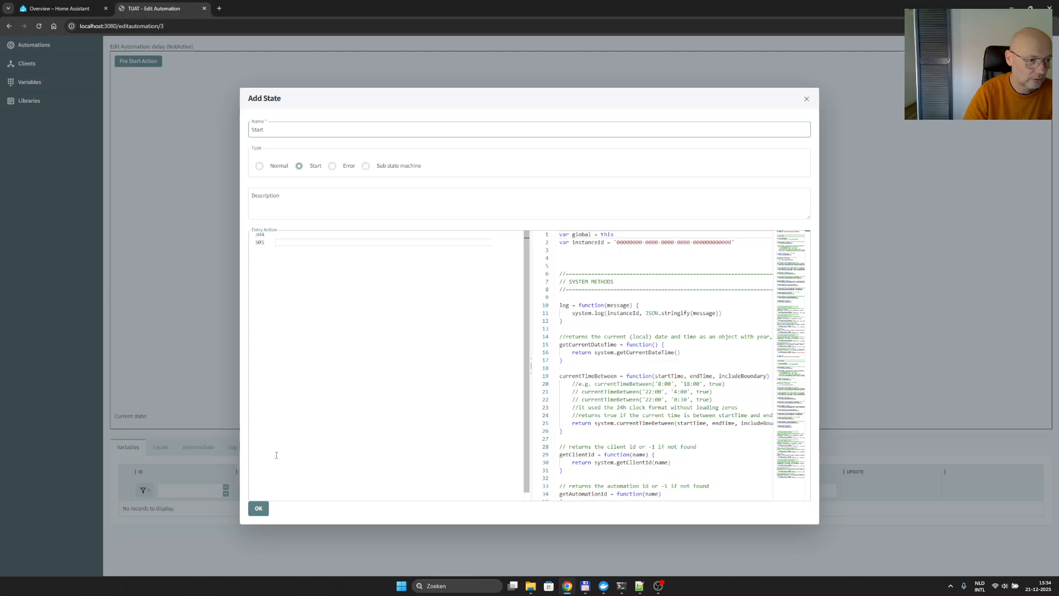
click(258, 508)
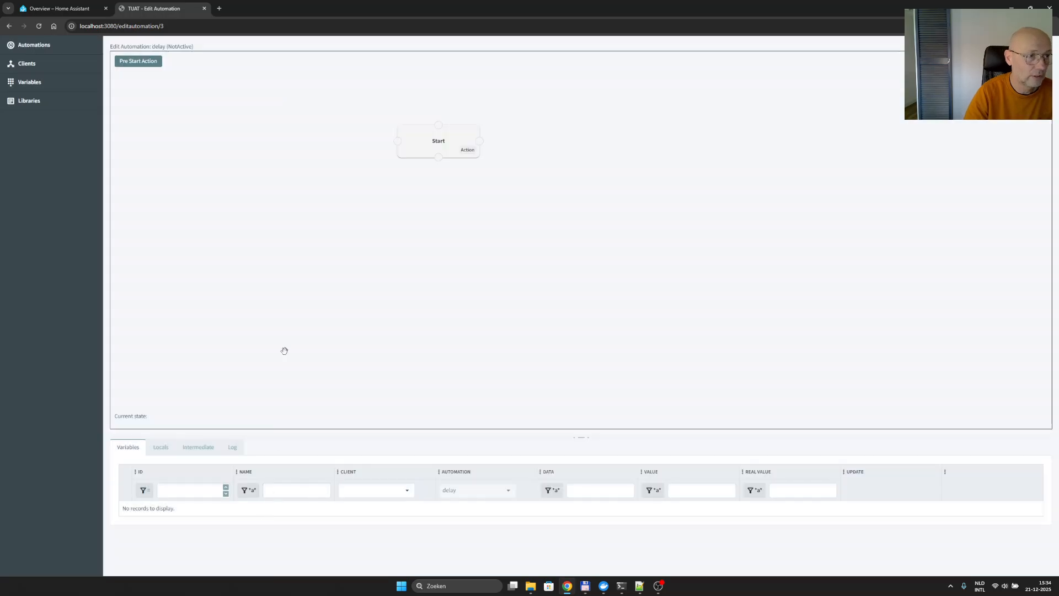
- Write the pre-start action code var timer1 = createTimer('delay_timer', delay) for the delay automation and save it
click(126, 60)
click(287, 185)
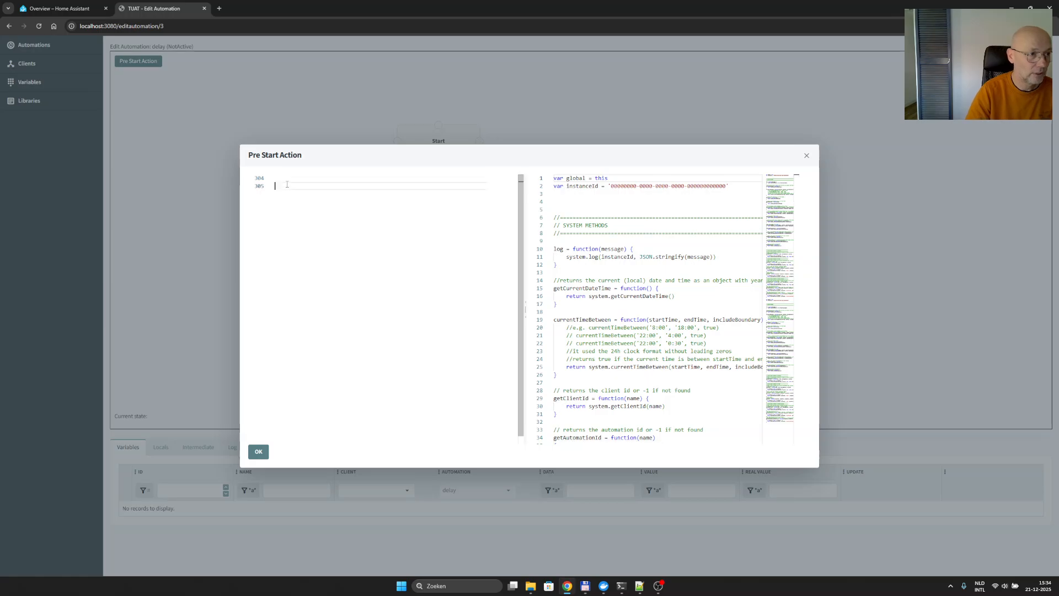
click(290, 181)
text(var timer)
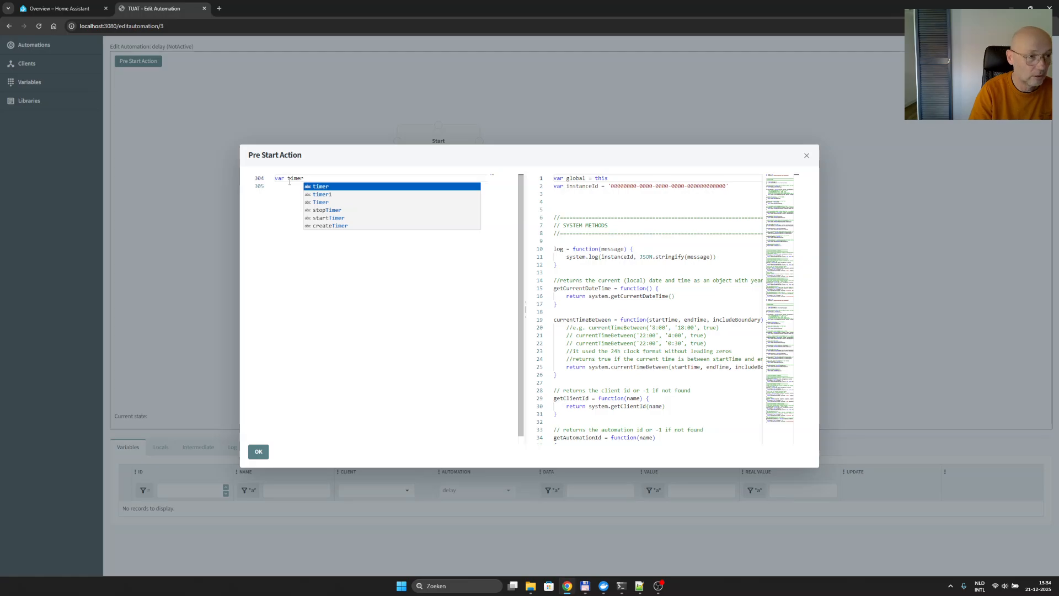
text(1)
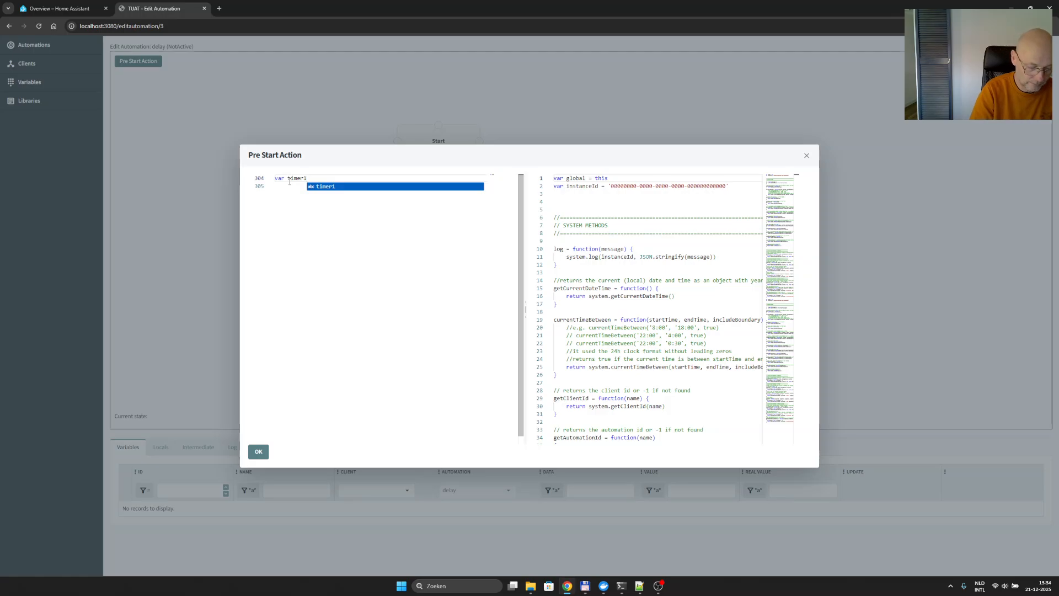
text( = cre)
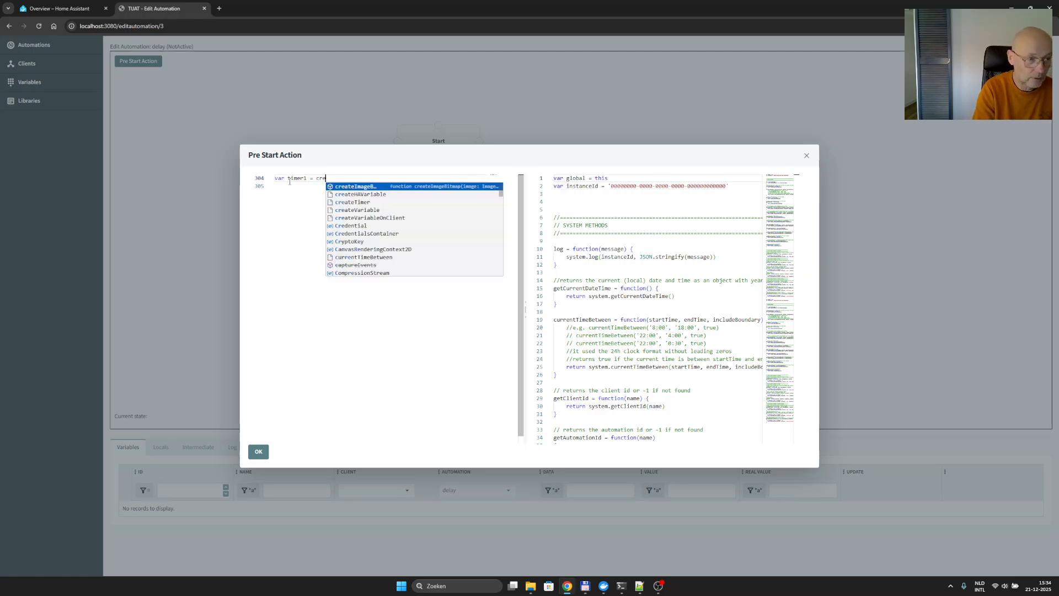
text(ateTimer)
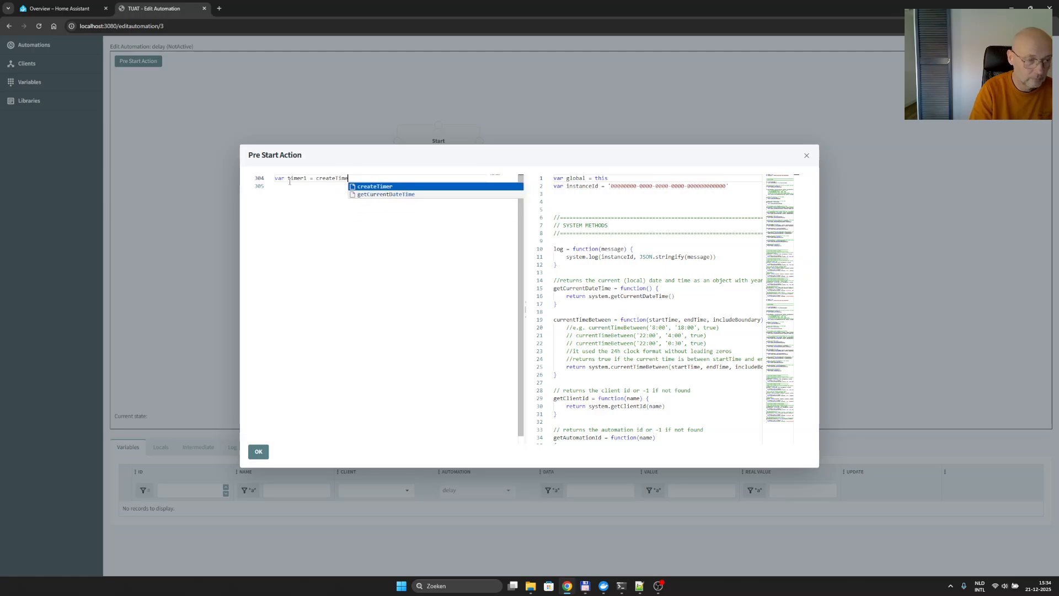
text(()
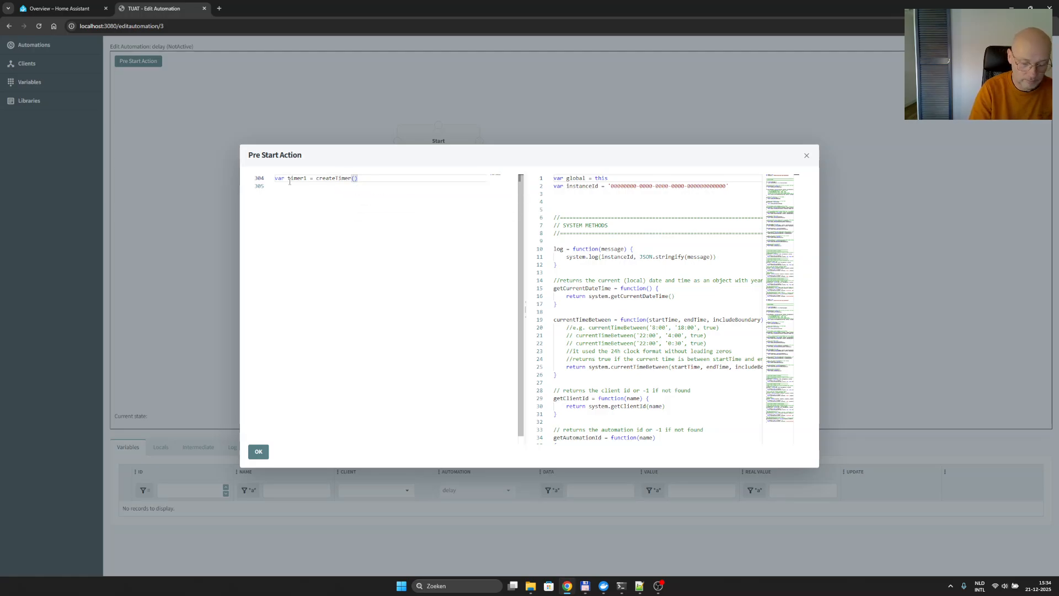
text('de)
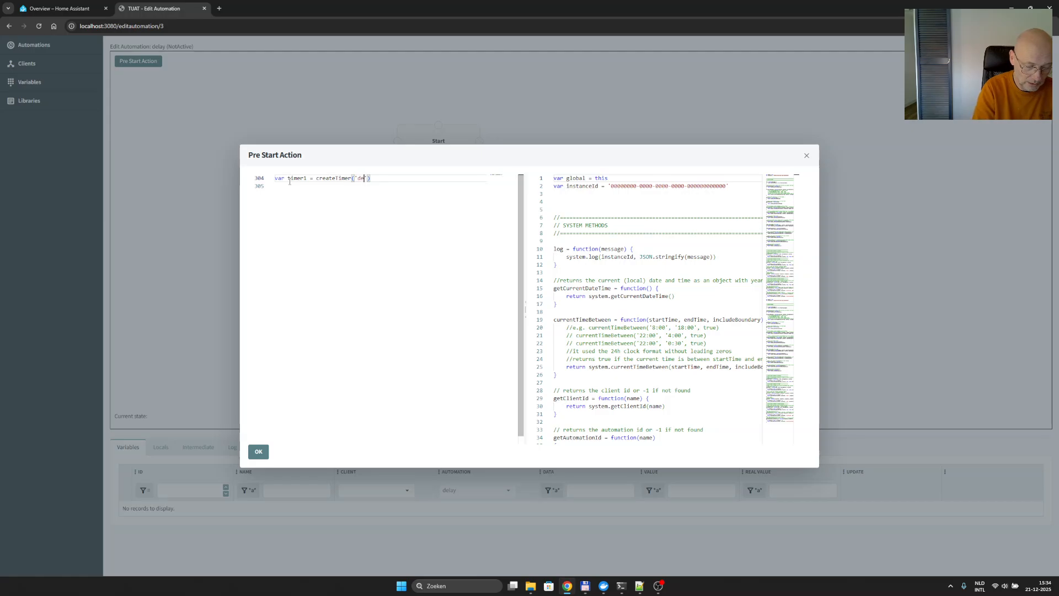
text(lay_ti)
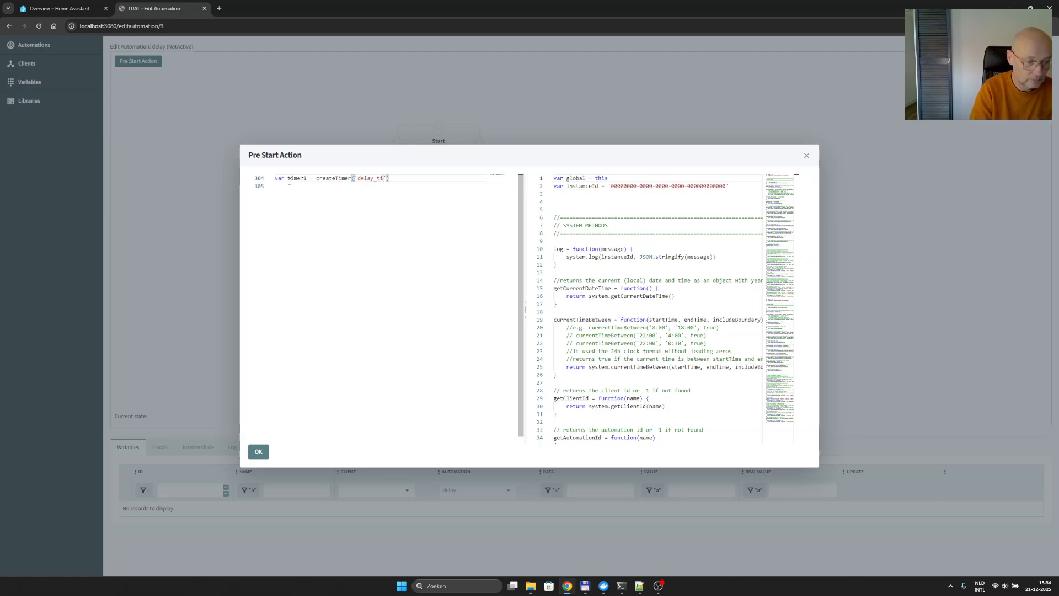
text(mer')
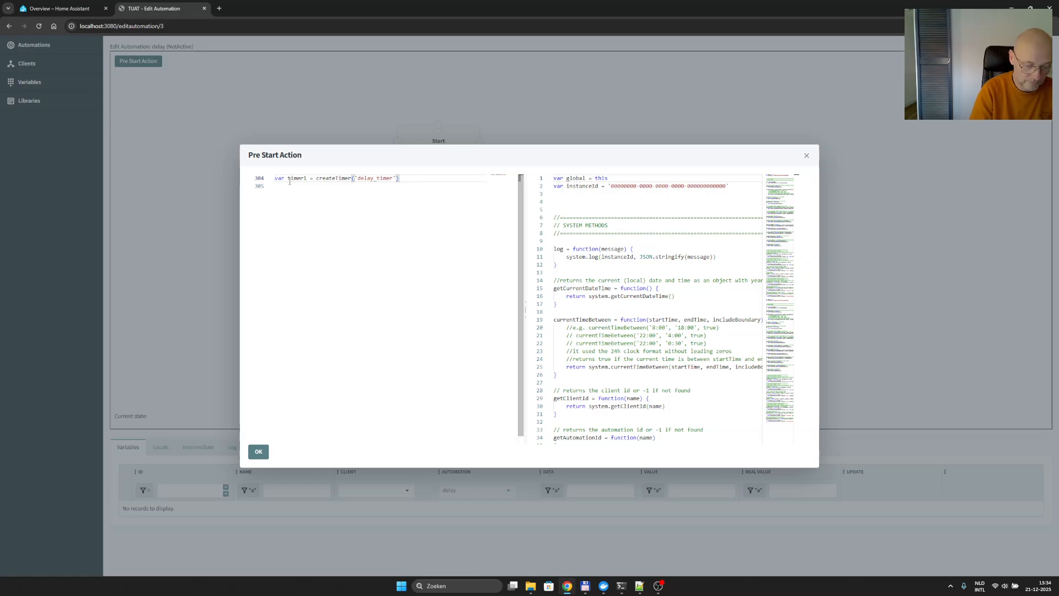
text(,)
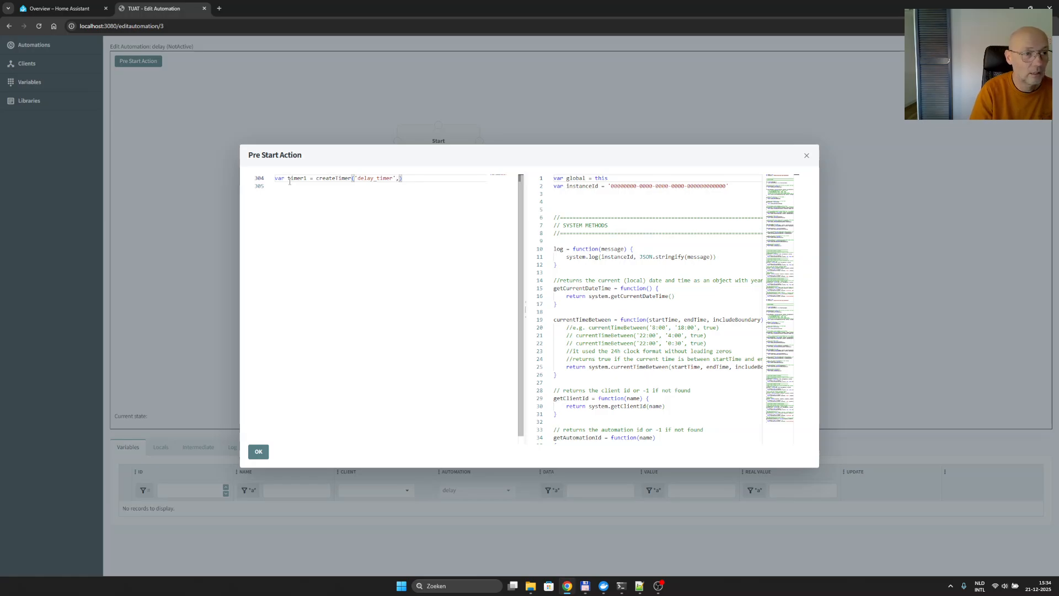
text( de)
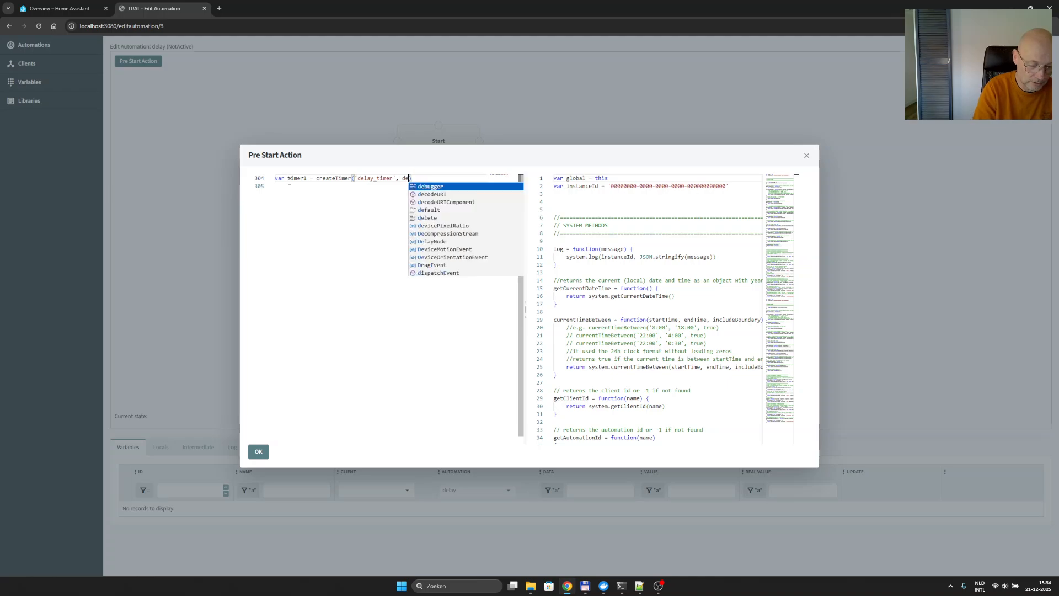
text(lay)
click(298, 209)
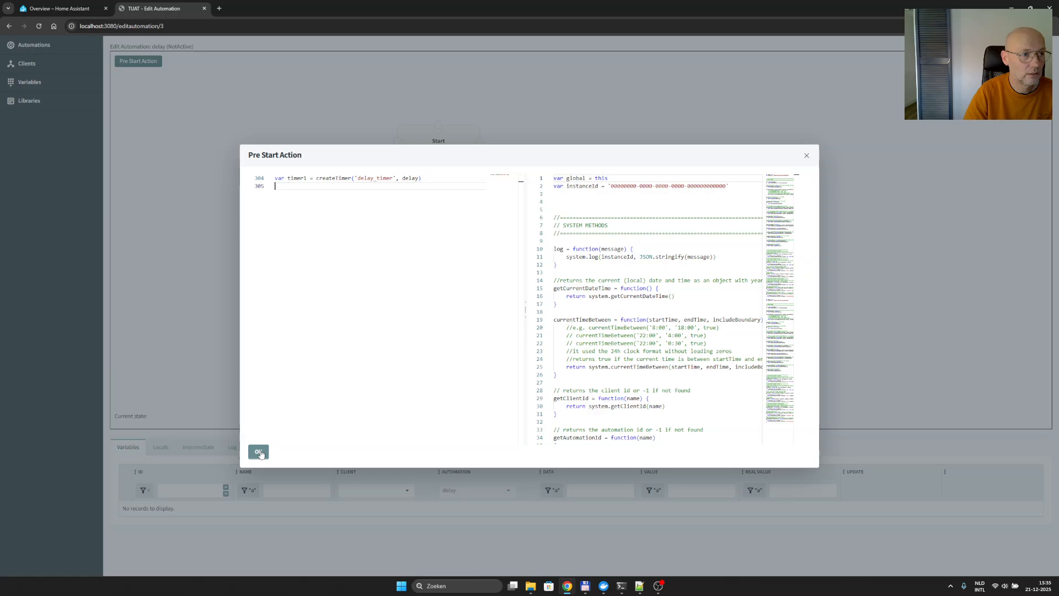
click(258, 453)
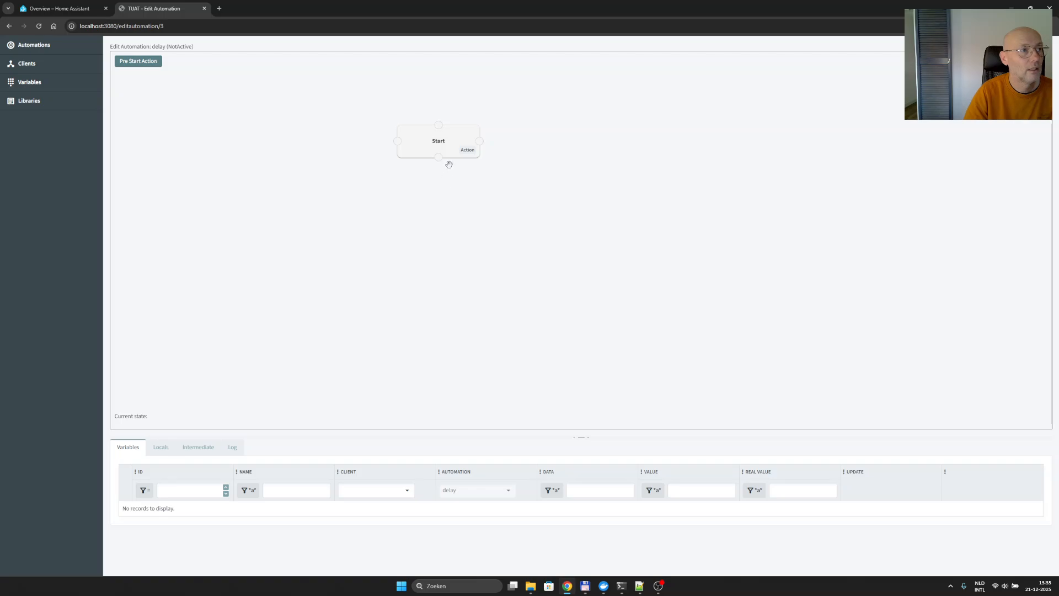
- Add a state named 'Timer Expired' of type Normal without entry action code, and place it directly below the Start state
right_click(434, 223)
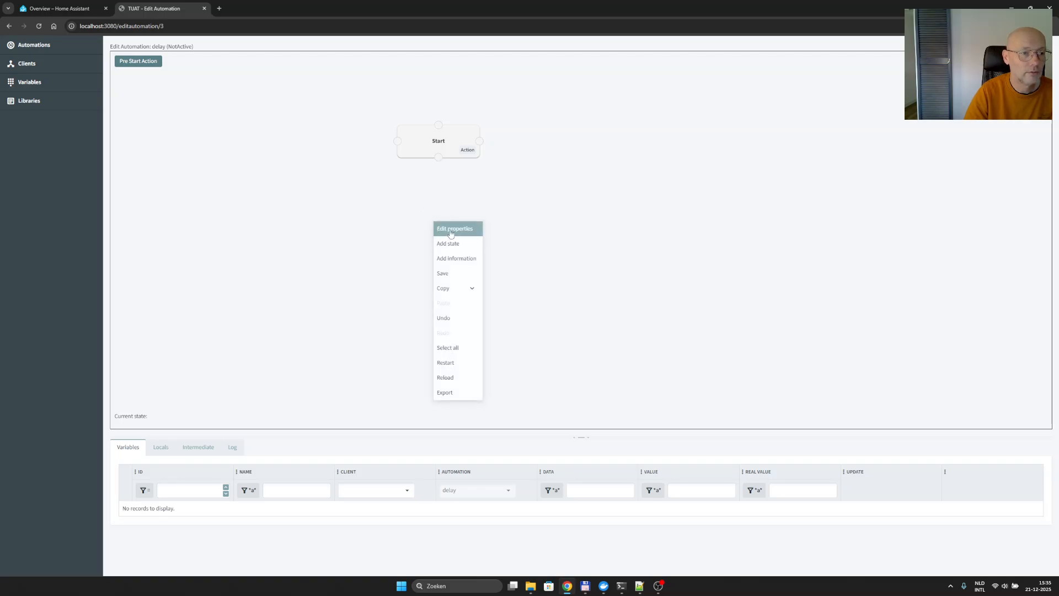
click(451, 245)
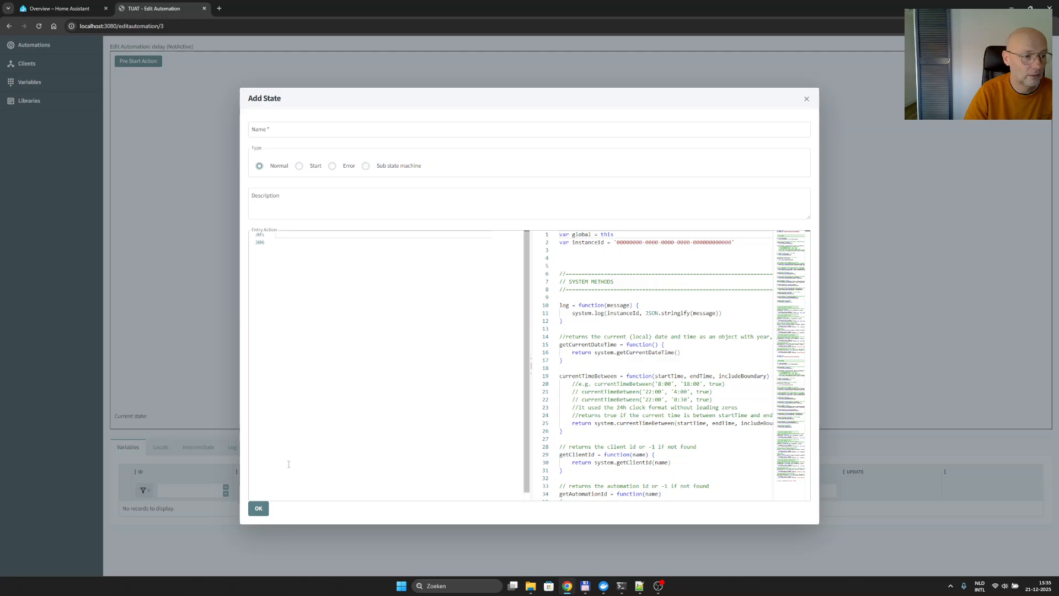
click(260, 513)
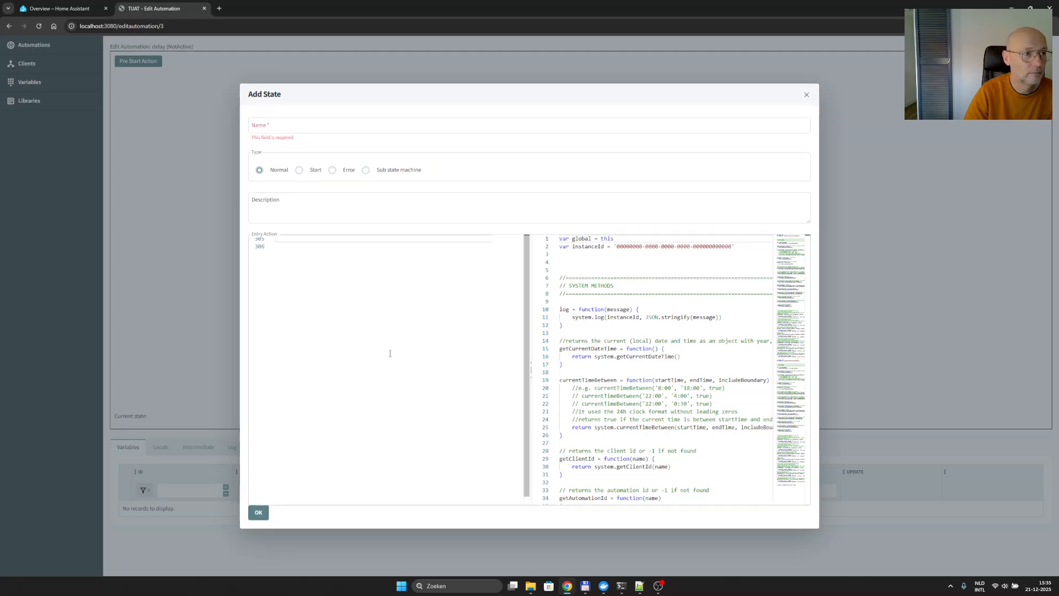
click(298, 127)
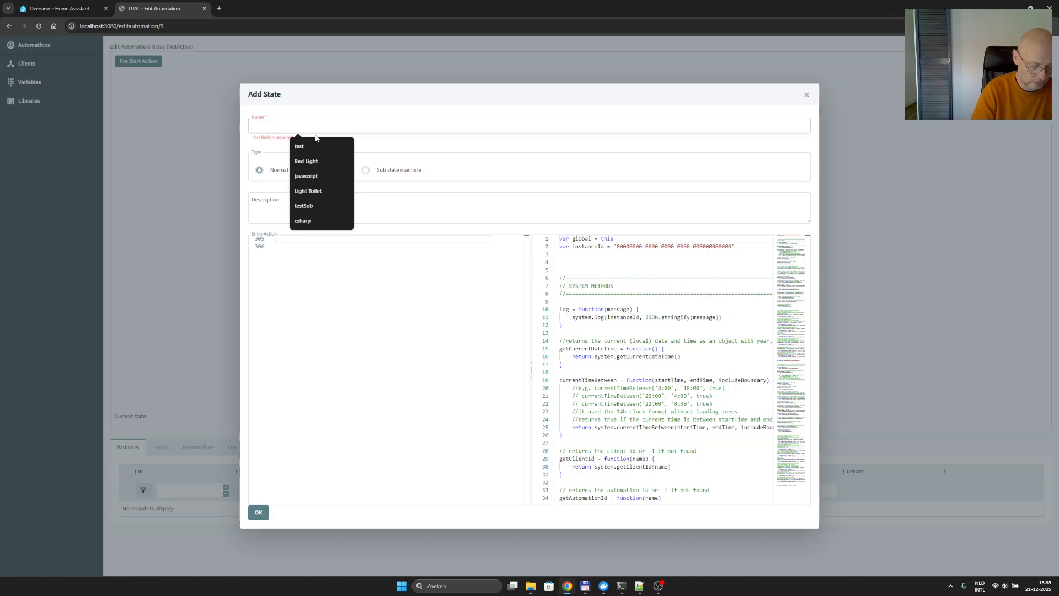
text(Ti)
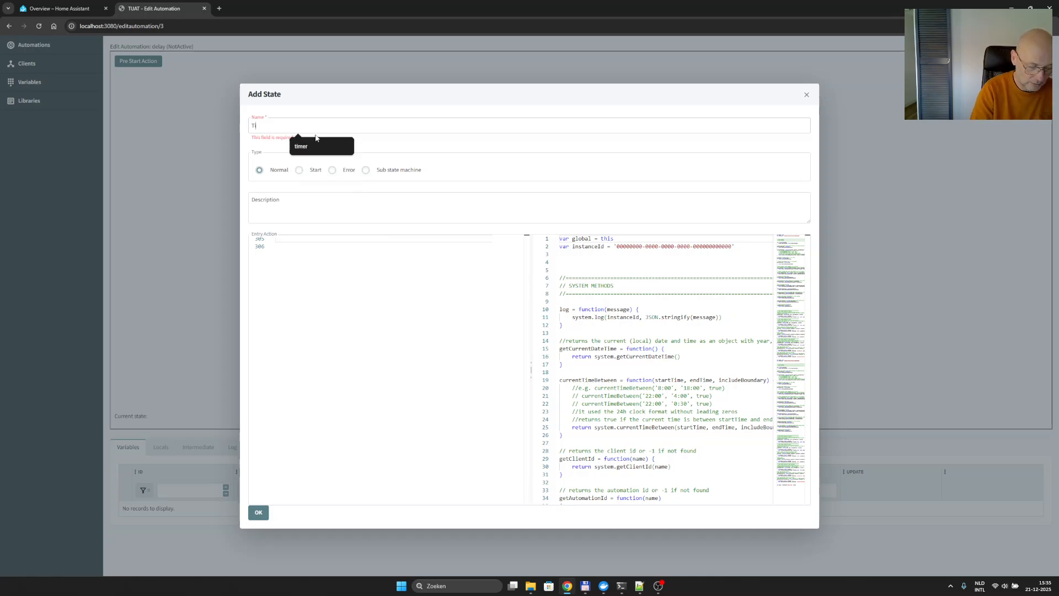
text(mer Expi)
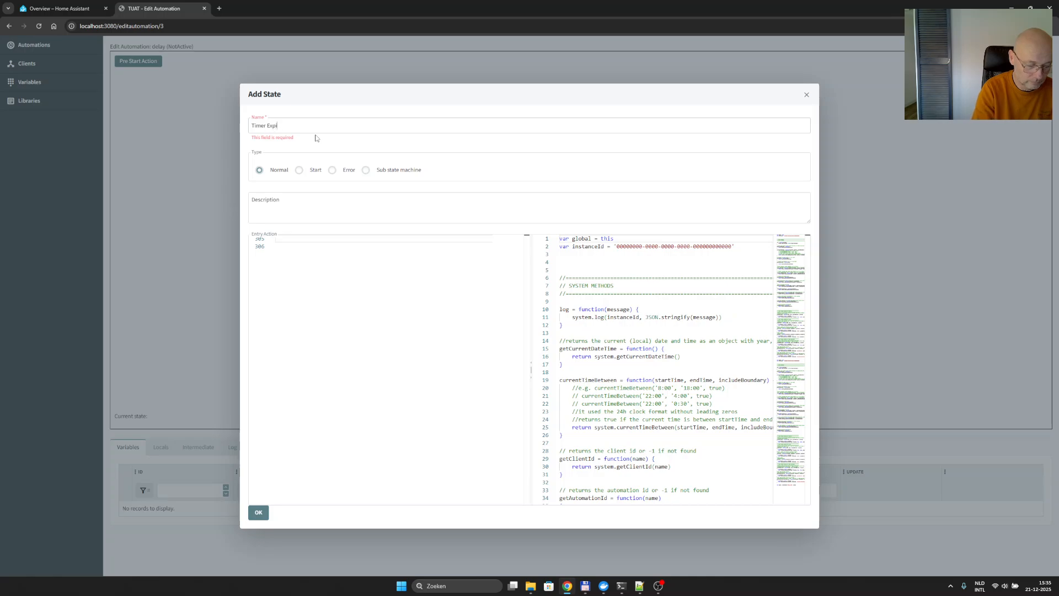
text(red)
click(258, 513)
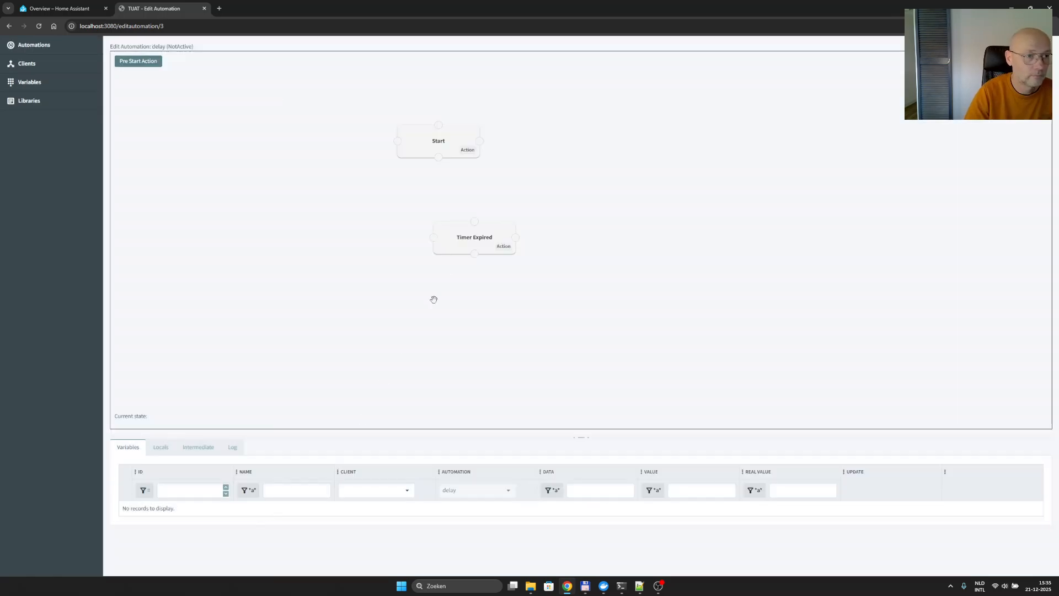
drag(460, 235, 419, 240)
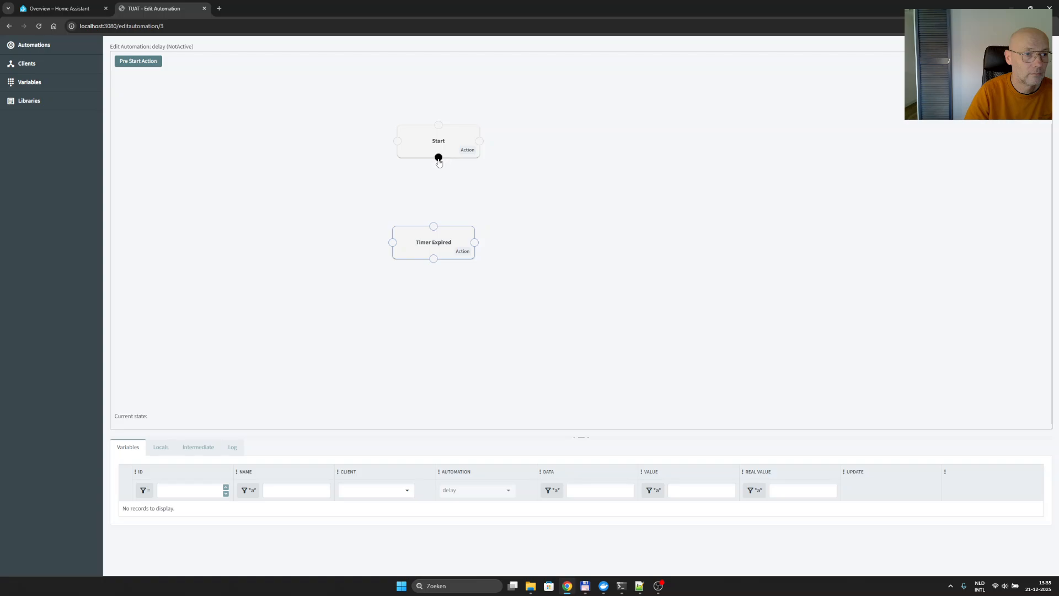
- Connect Start to Timer Expired with a transition whose condition is return getVariableValue(timer1) == 0
drag(438, 158, 434, 226)
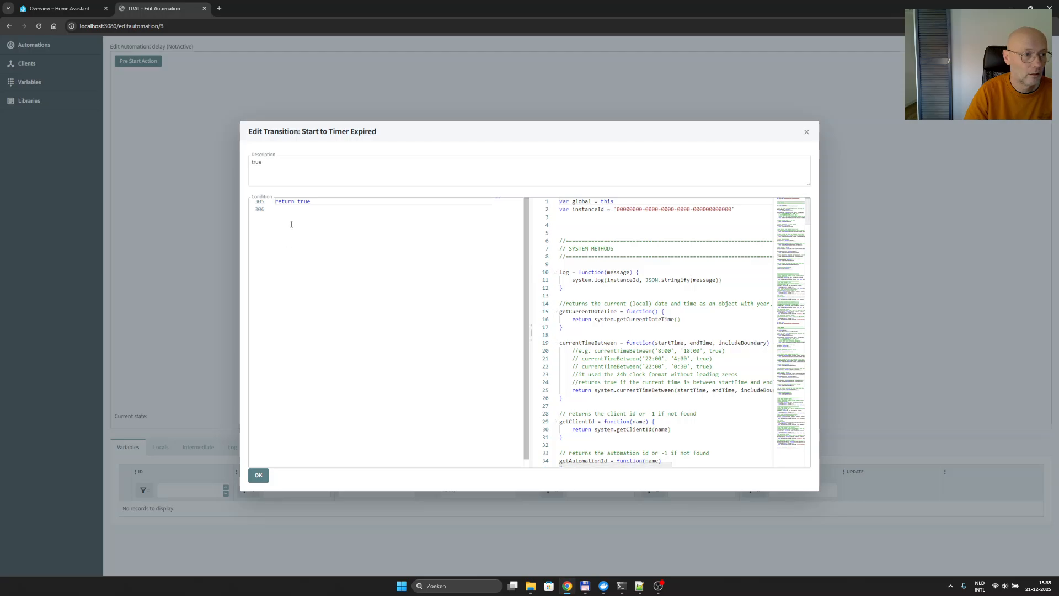
double_click(304, 202)
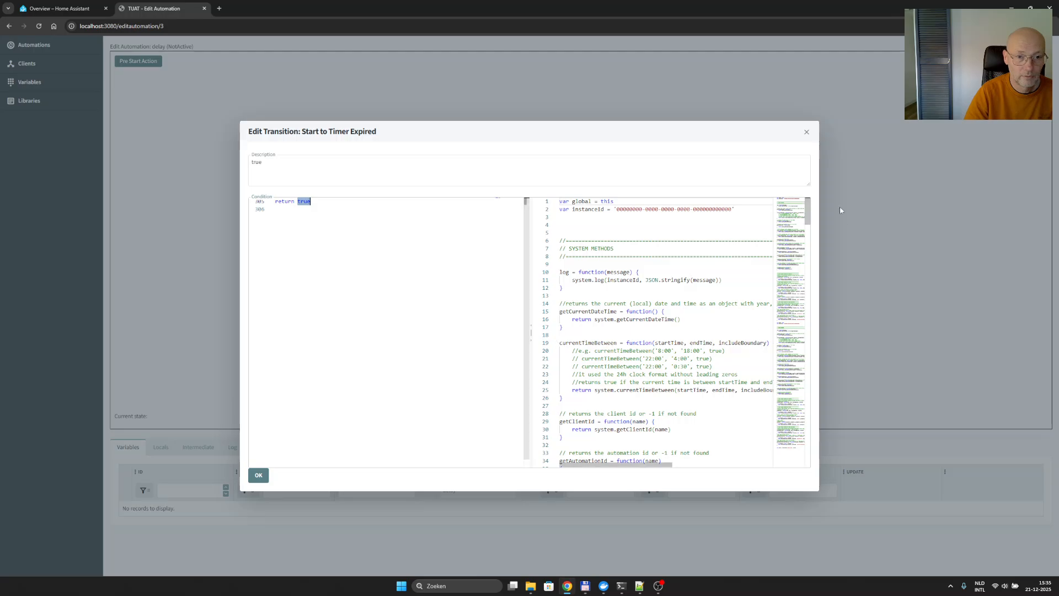
drag(808, 211, 814, 436)
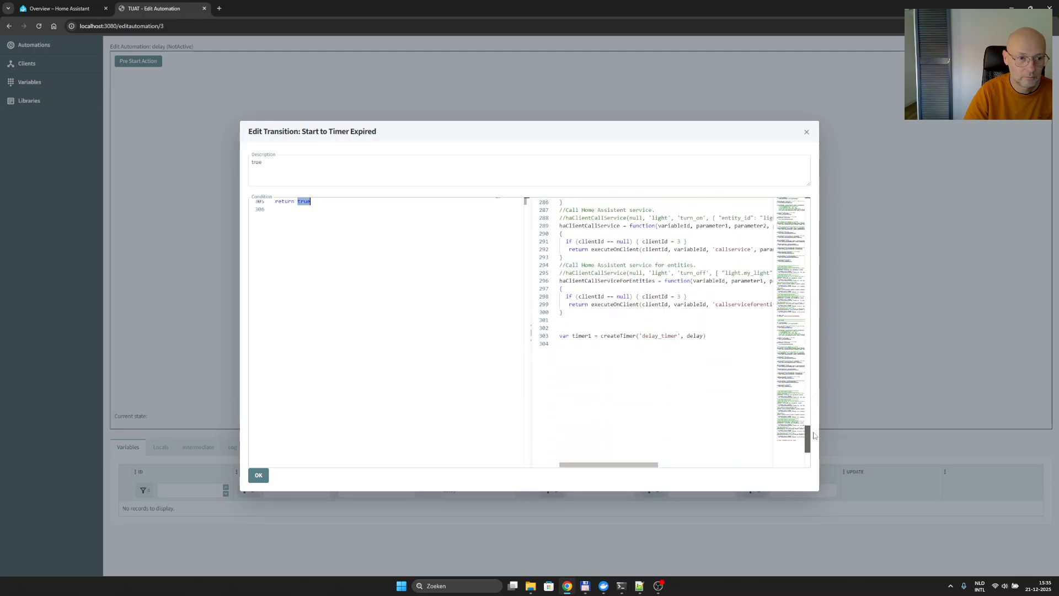
double_click(582, 336)
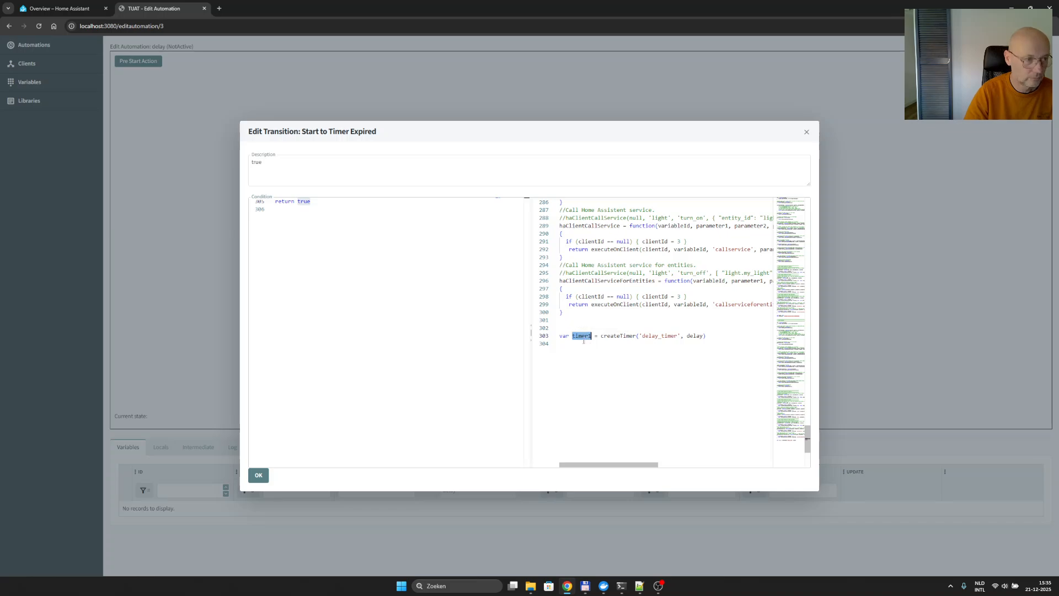
double_click(304, 201)
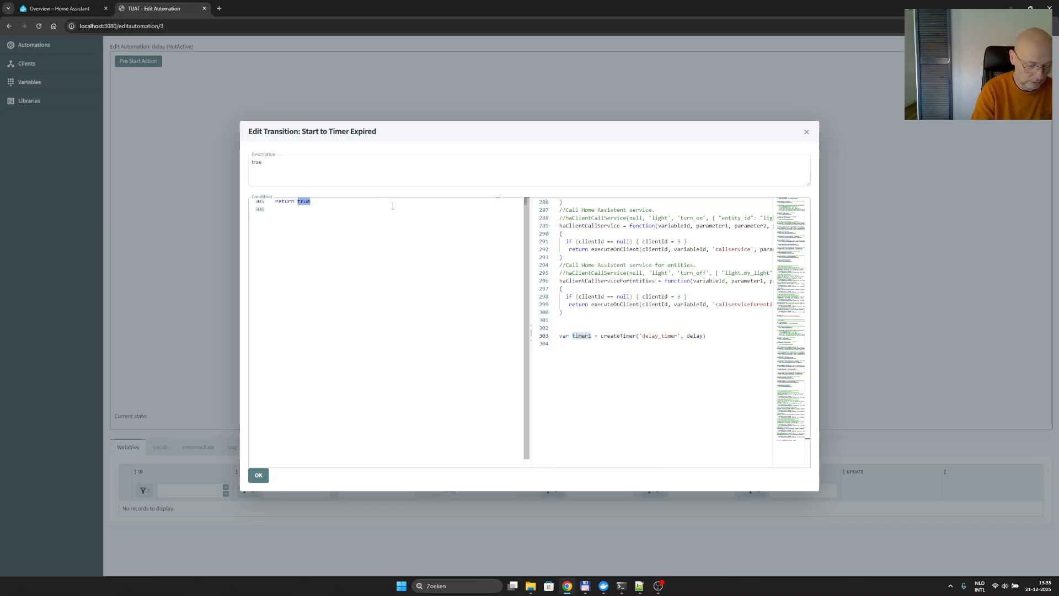
text(get)
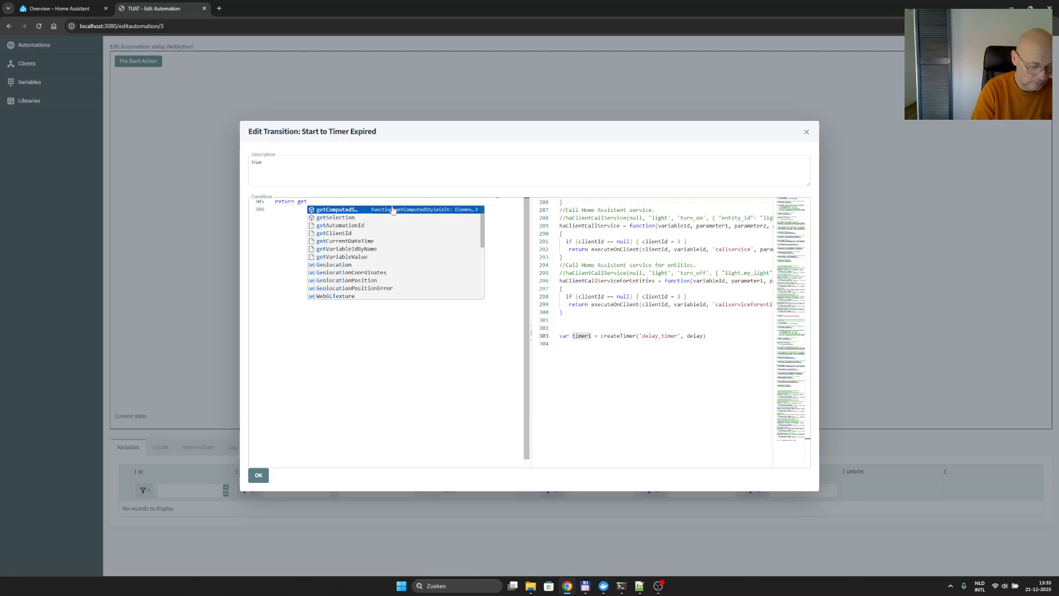
text(Vari)
key(Down)
key(Return)
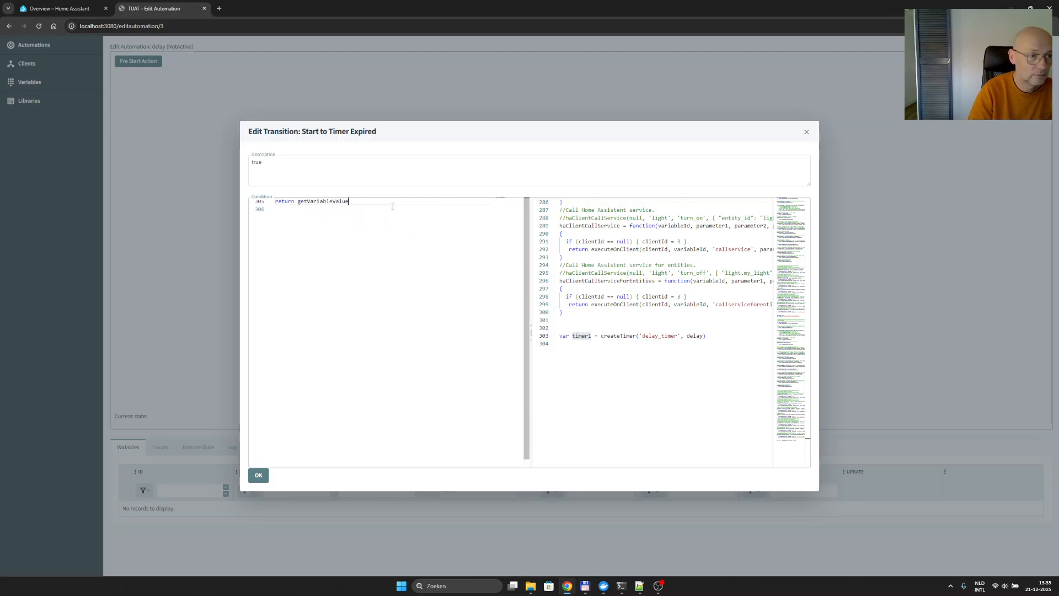
text((timer1) == 0)
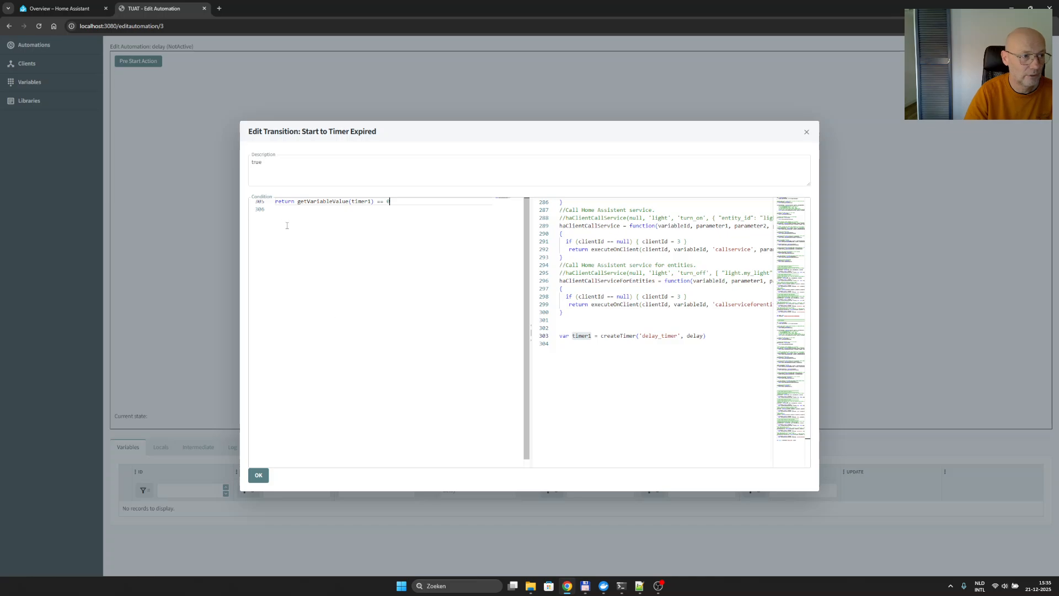
- Set the transition's description to 'timer expired' and save the transition
double_click(257, 161)
key(BackSpace)
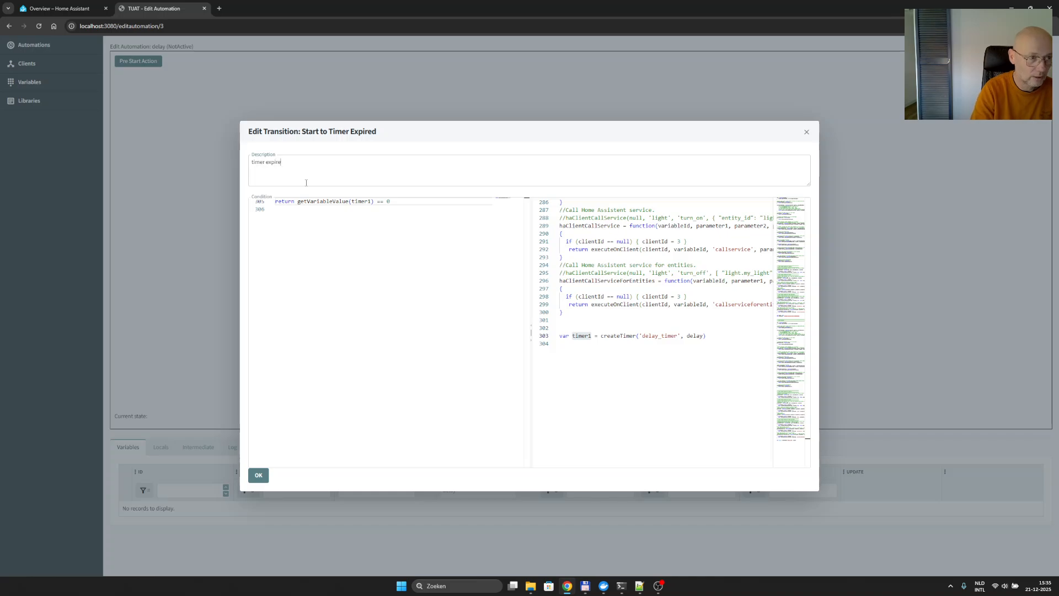
click(261, 475)
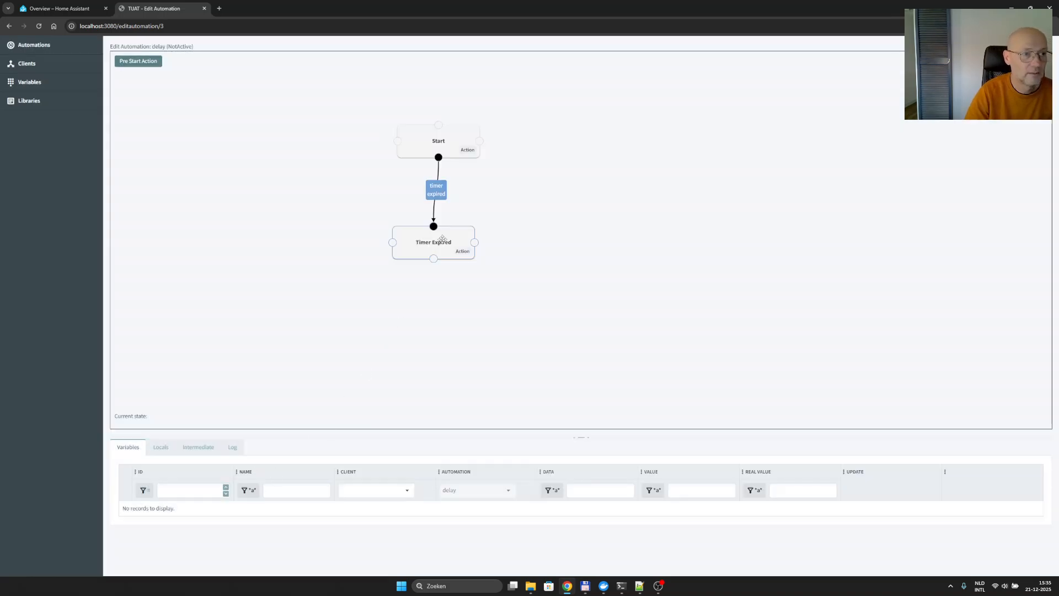
- Set the Start state's entry action to startTimer(timer1), using the timer variable from the pre-start code, and save the automation
click(468, 150)
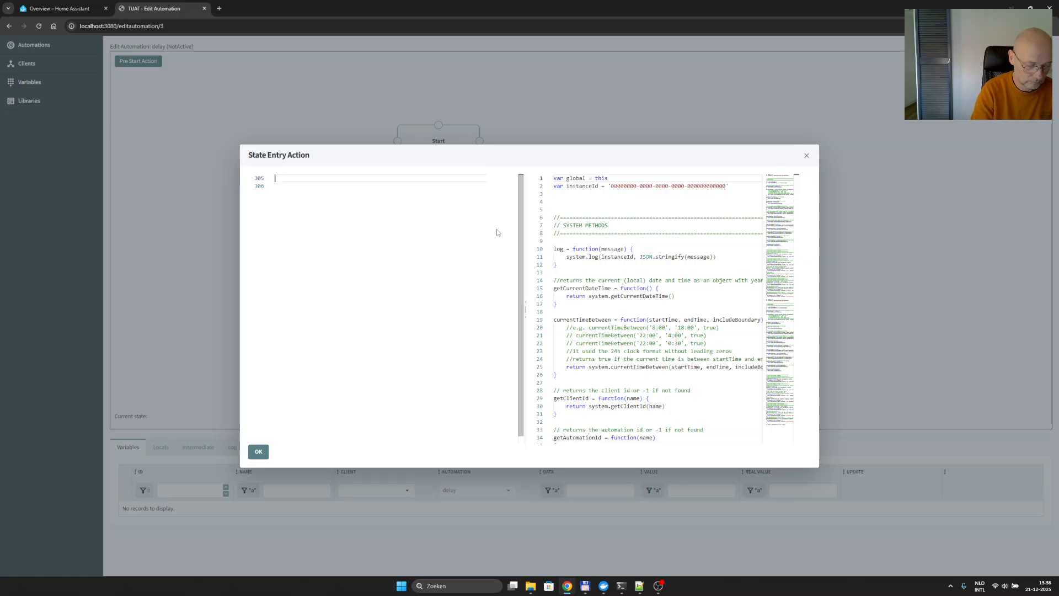
text(startTimer)
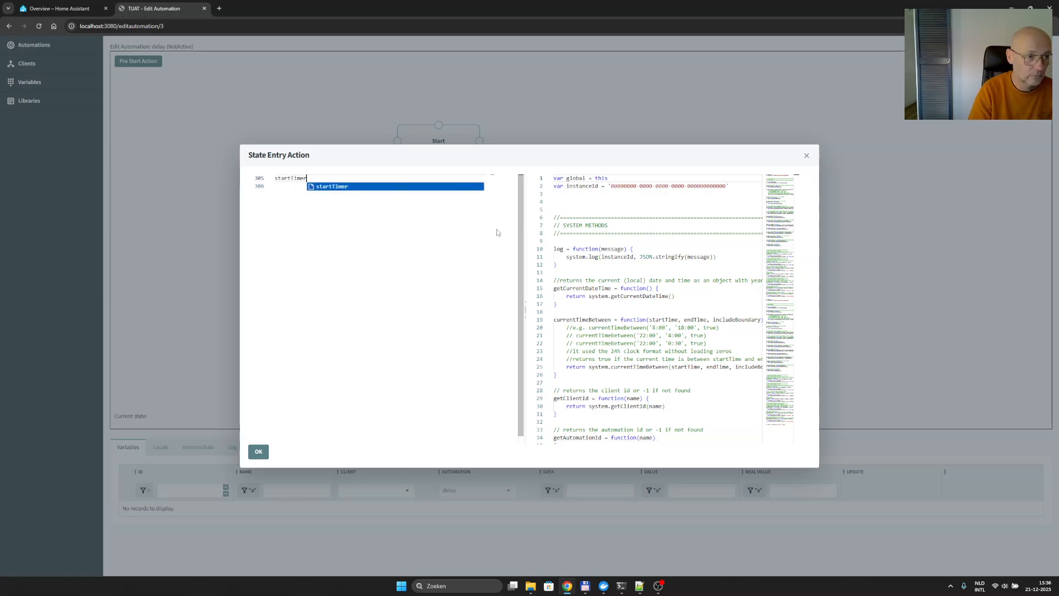
text(()
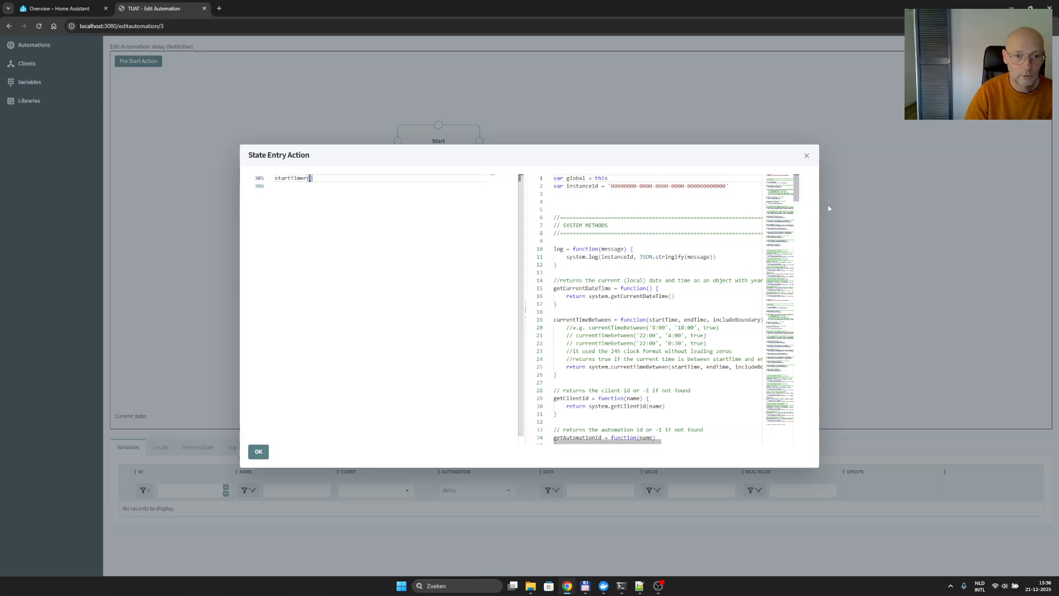
click(776, 423)
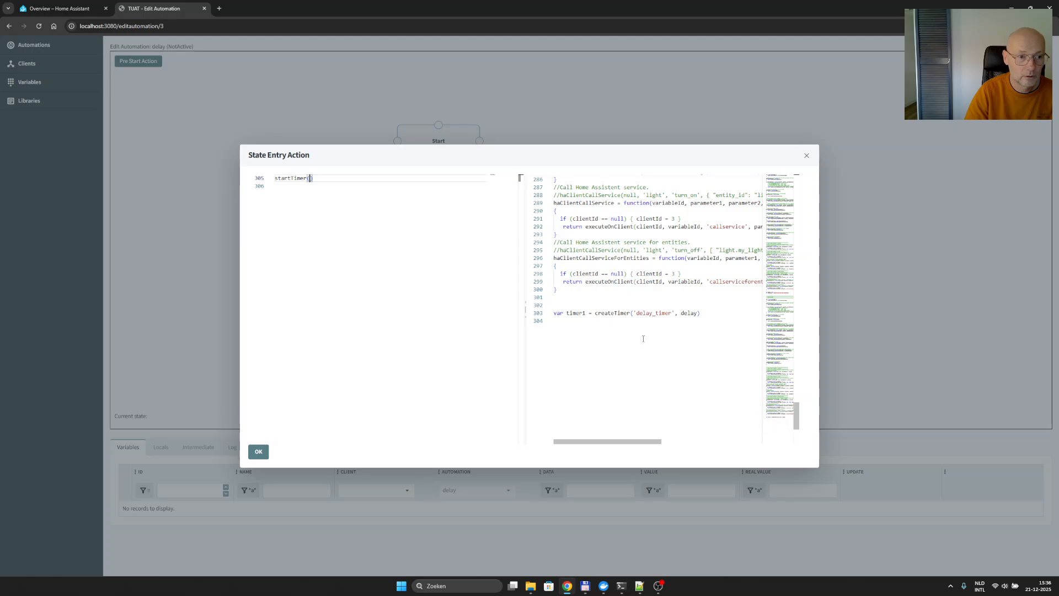
double_click(571, 313)
key(ctrl+c)
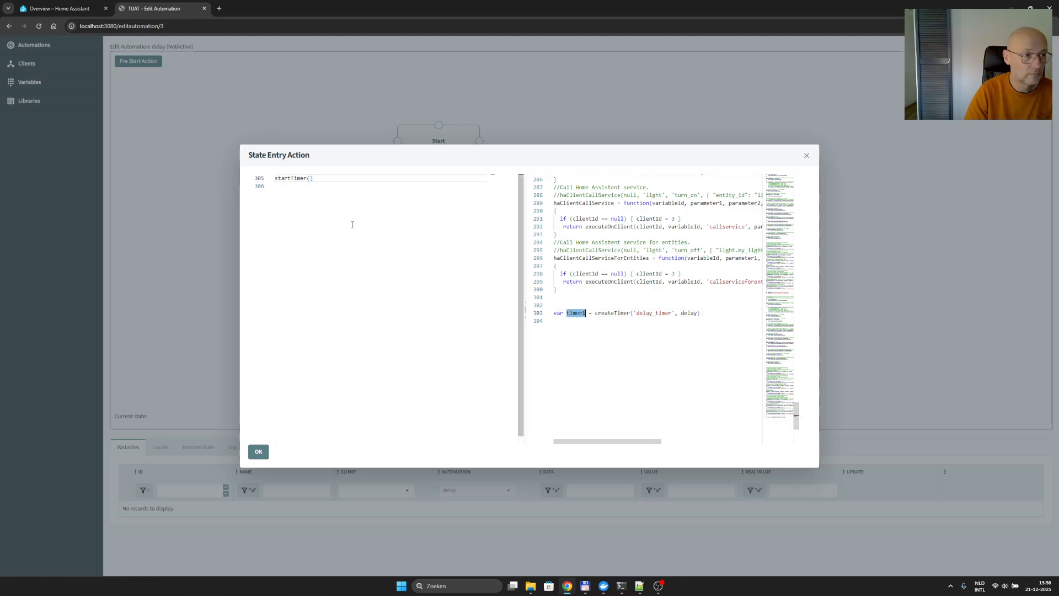
click(309, 178)
key(ctrl+v)
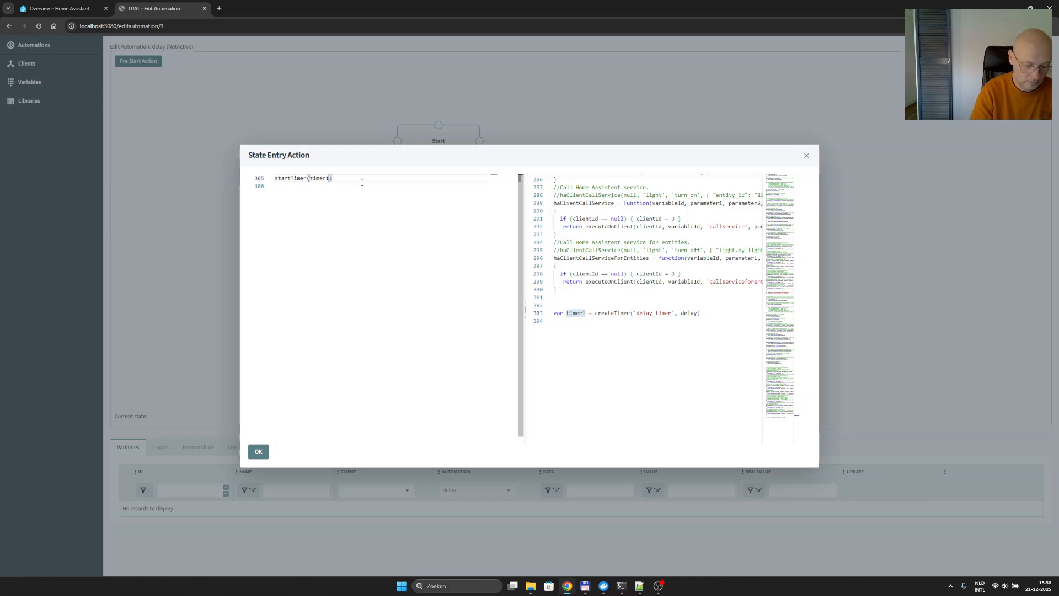
text(,)
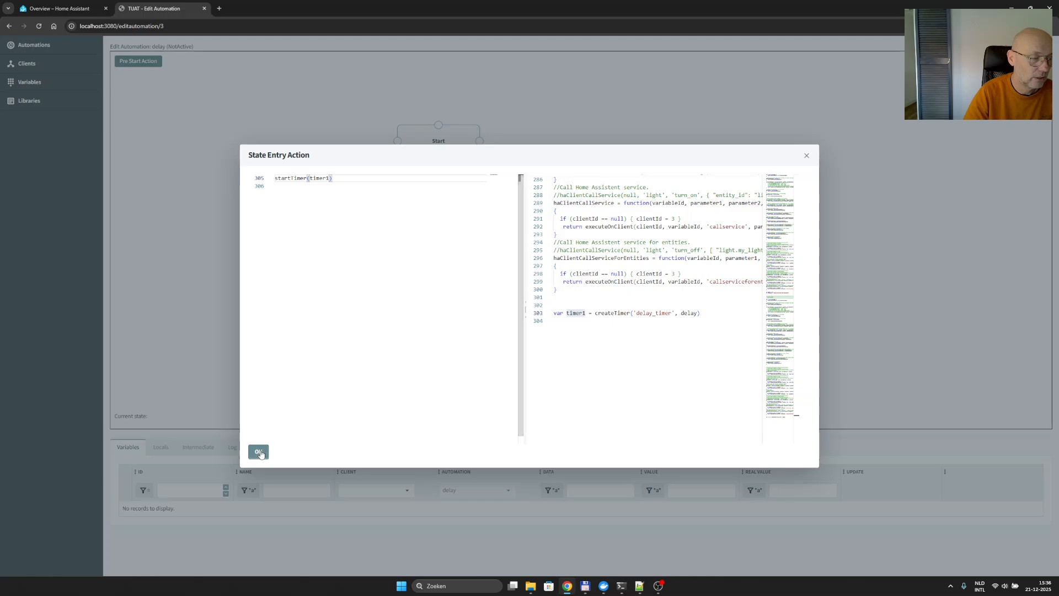
click(257, 452)
right_click(557, 256)
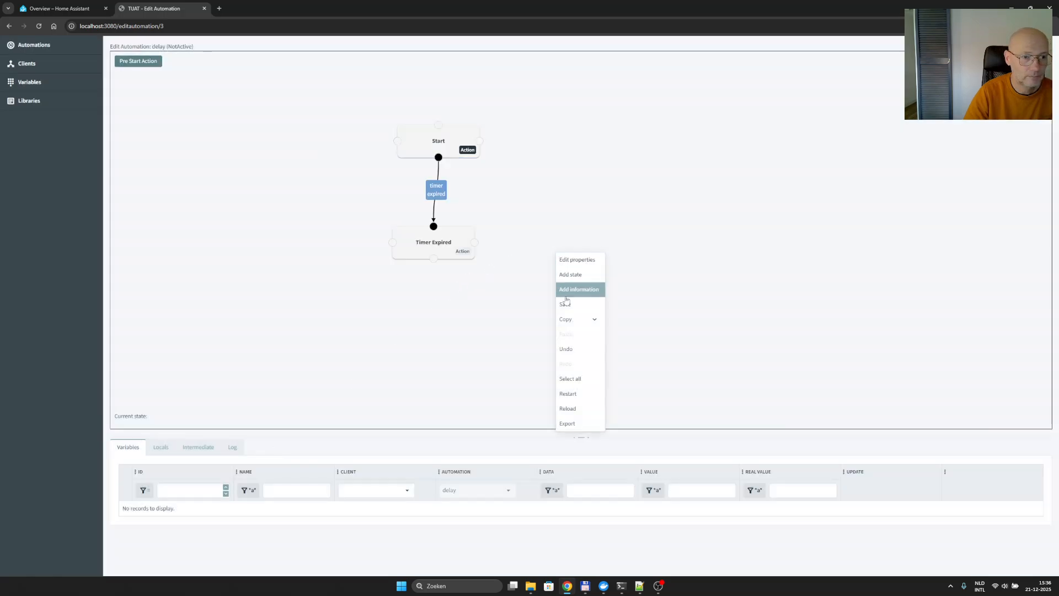
click(566, 305)
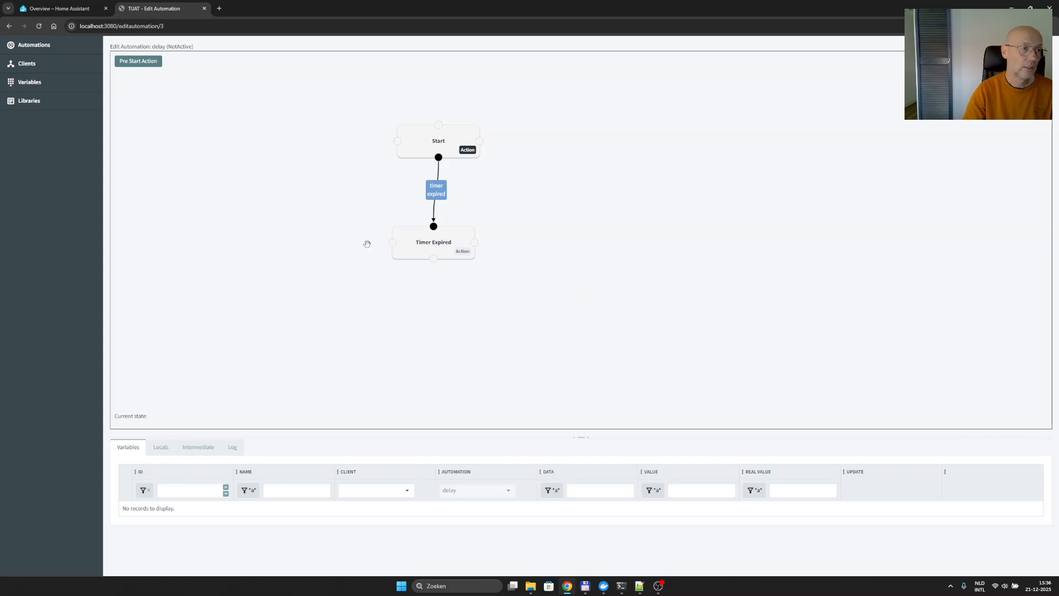
- Review the delay automation's properties, including its sub automation parameter and default value, and close them without changes
right_click(258, 213)
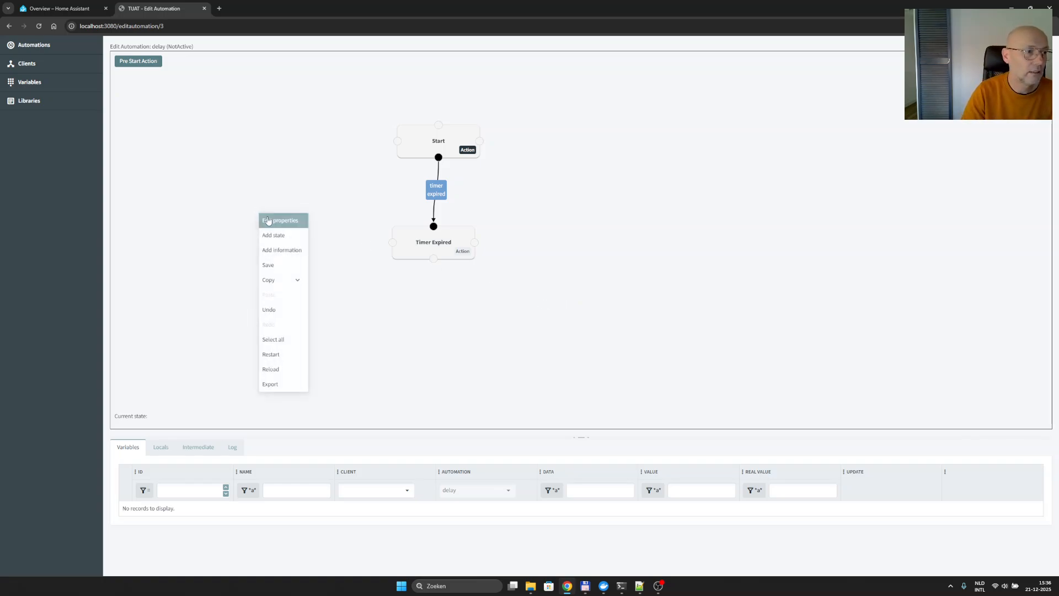
click(268, 221)
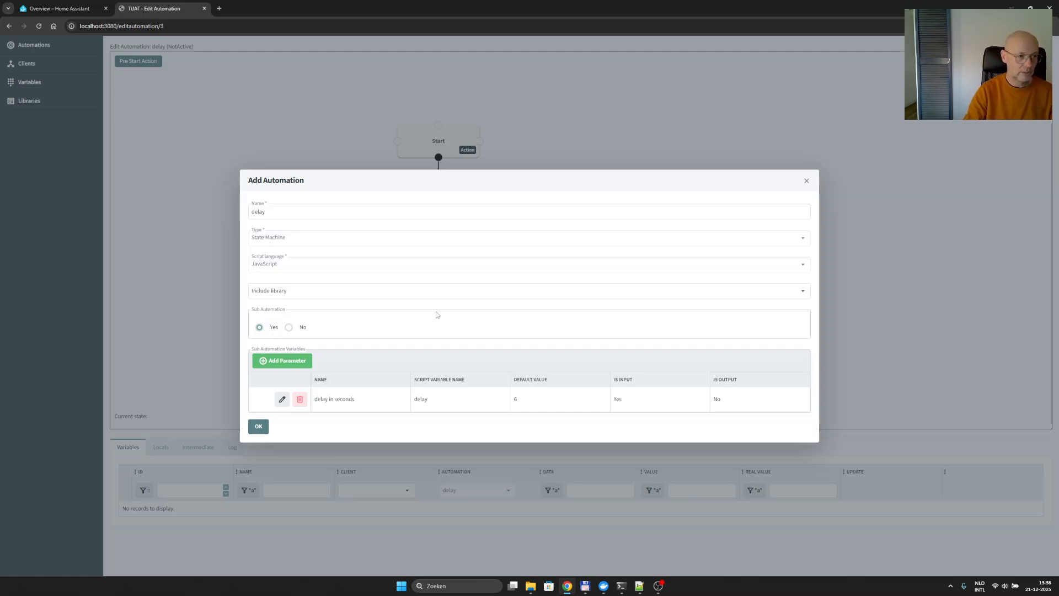
click(806, 182)
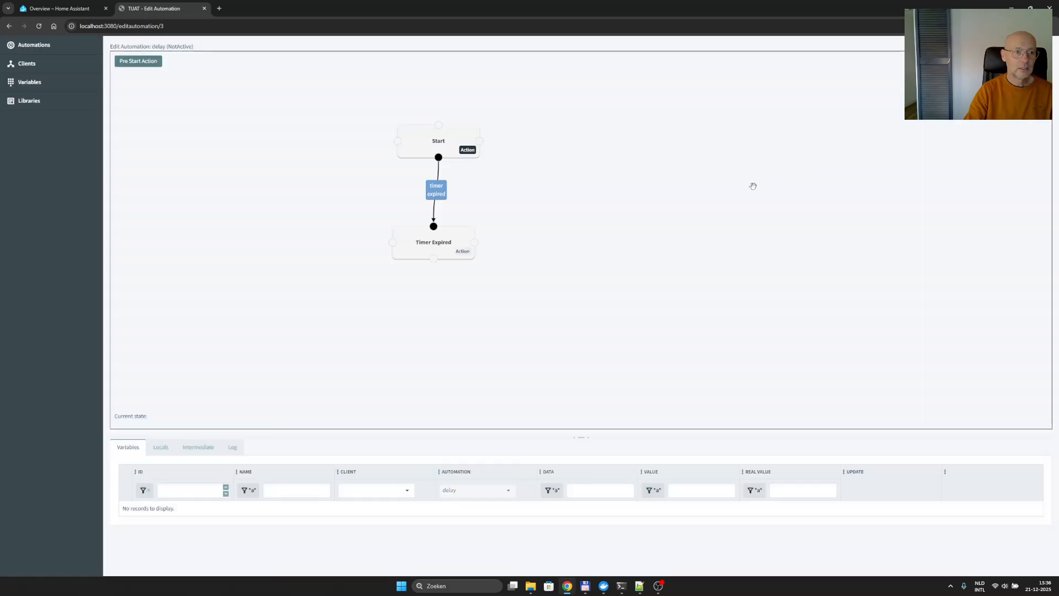
- Save the delay automation again and restart it to test the timer
right_click(560, 186)
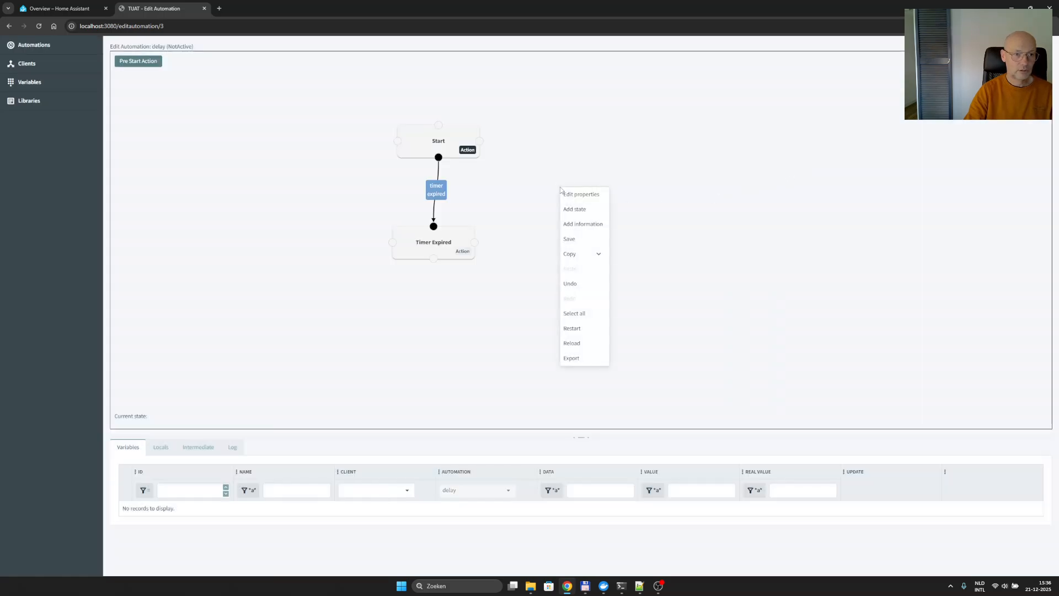
click(573, 240)
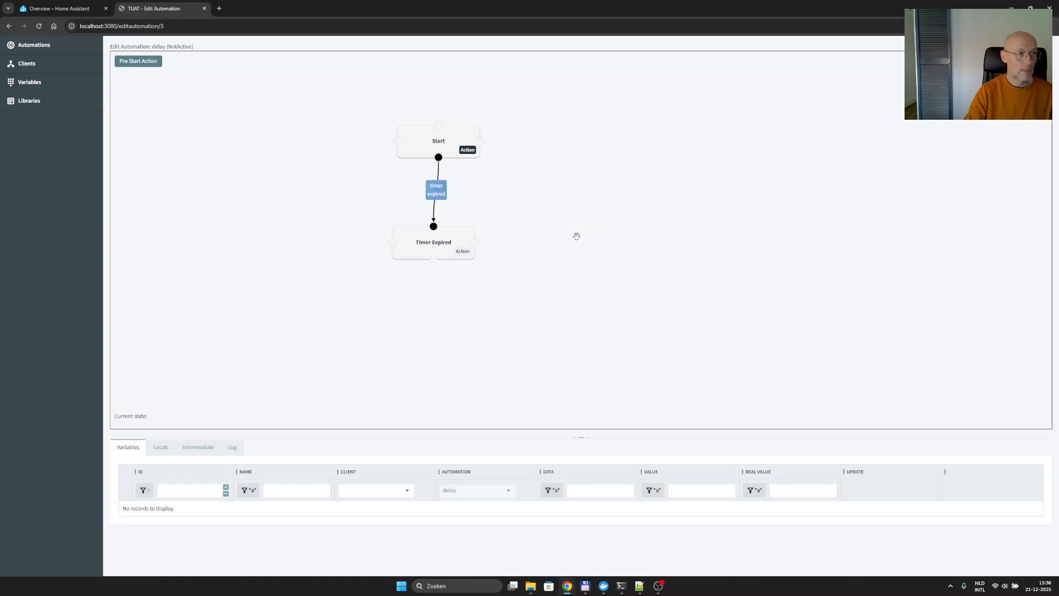
right_click(577, 236)
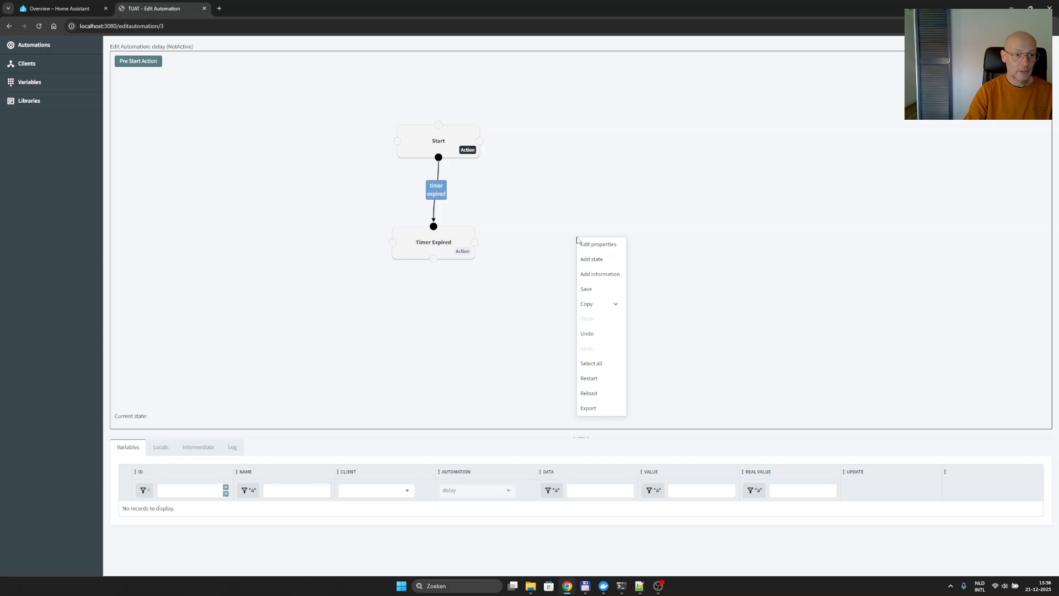
click(597, 380)
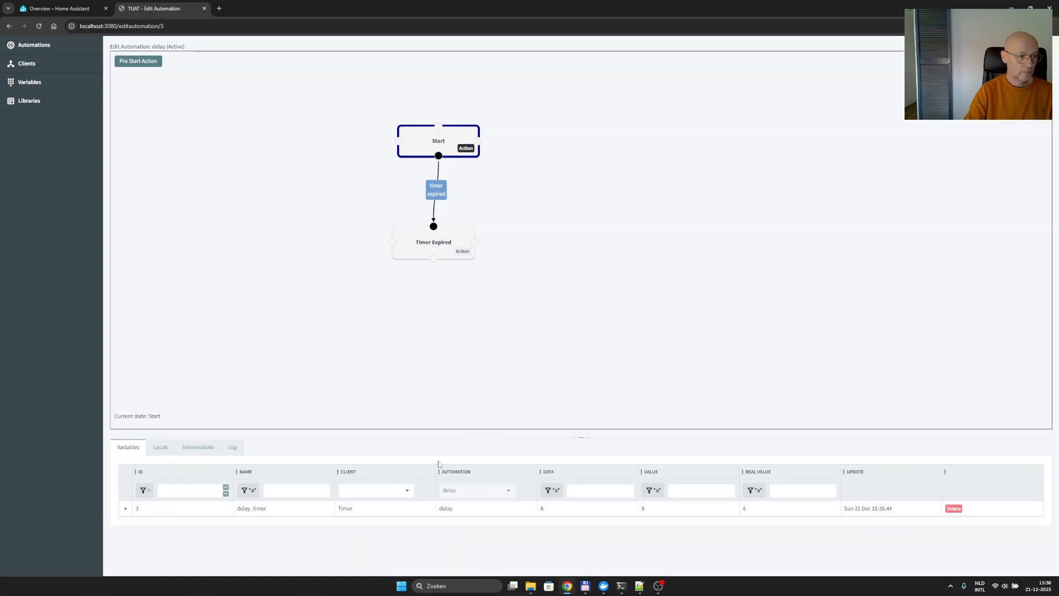
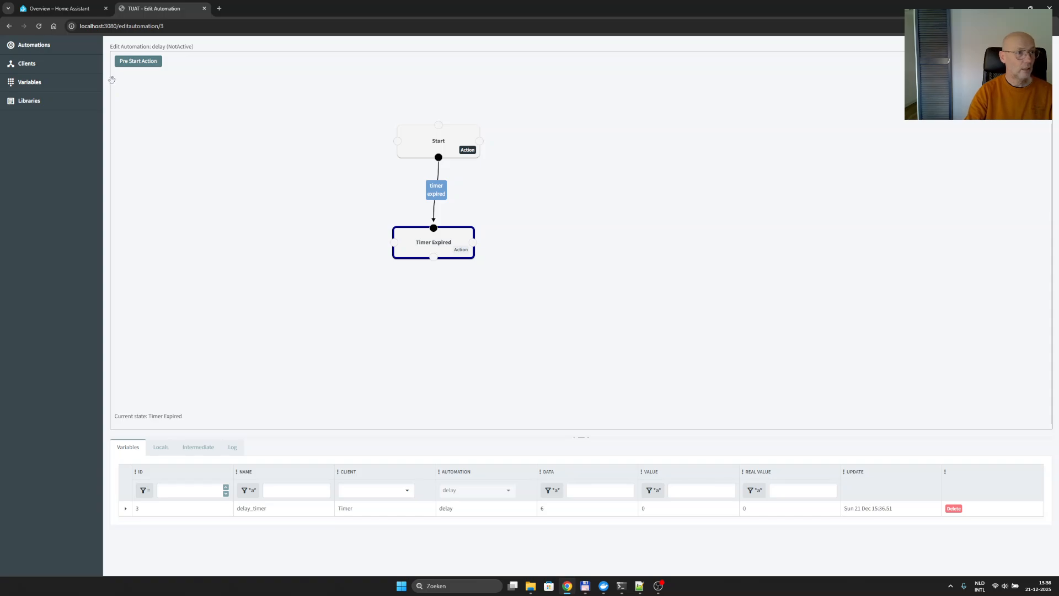
- Open the demo statemachine automation and start adding a state of type Sub state machine that uses the delay automation
click(37, 46)
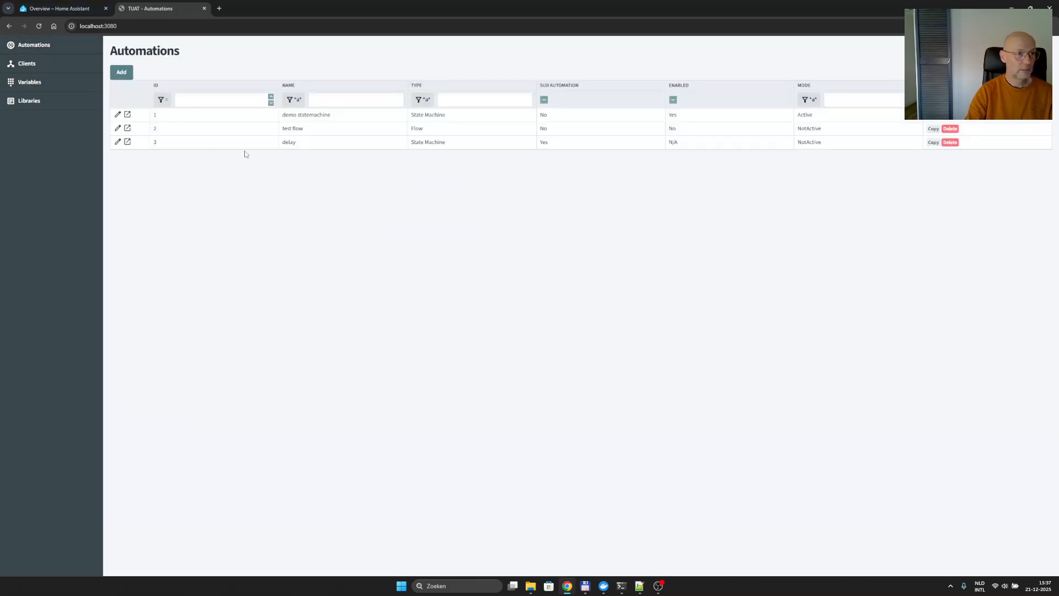
click(434, 114)
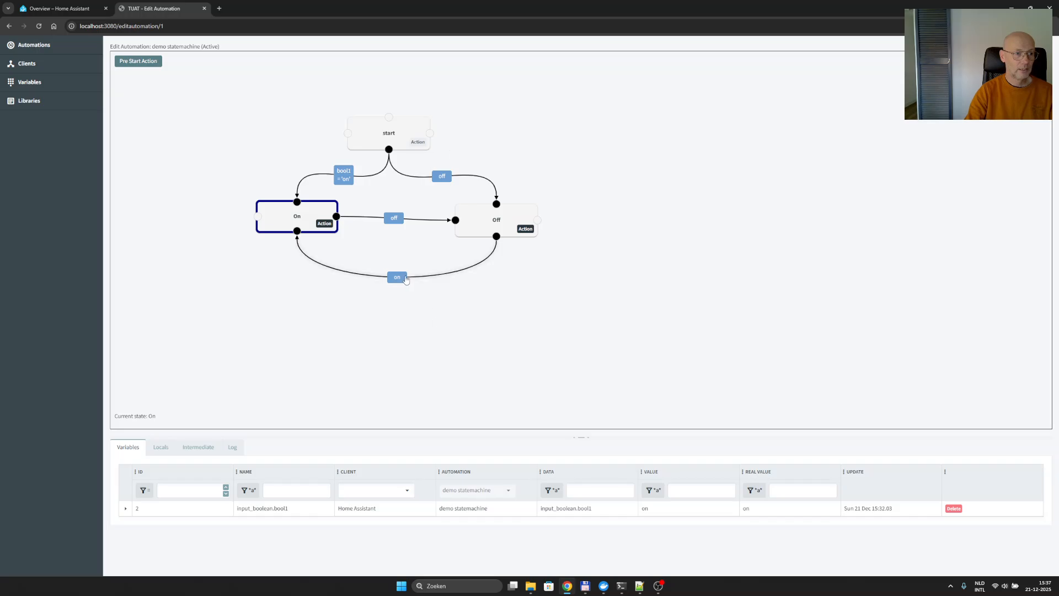
right_click(385, 303)
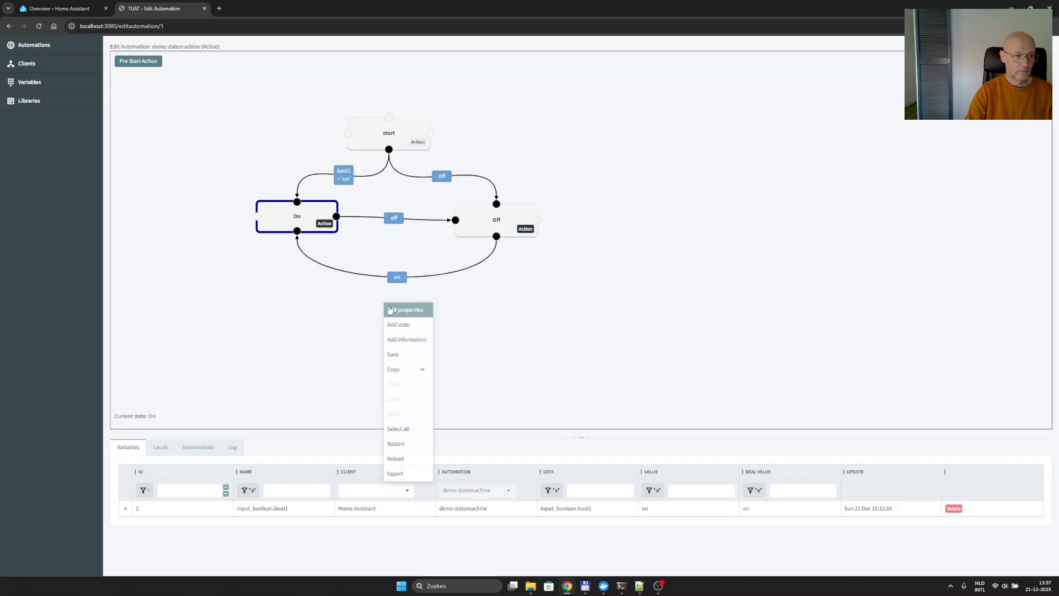
click(397, 324)
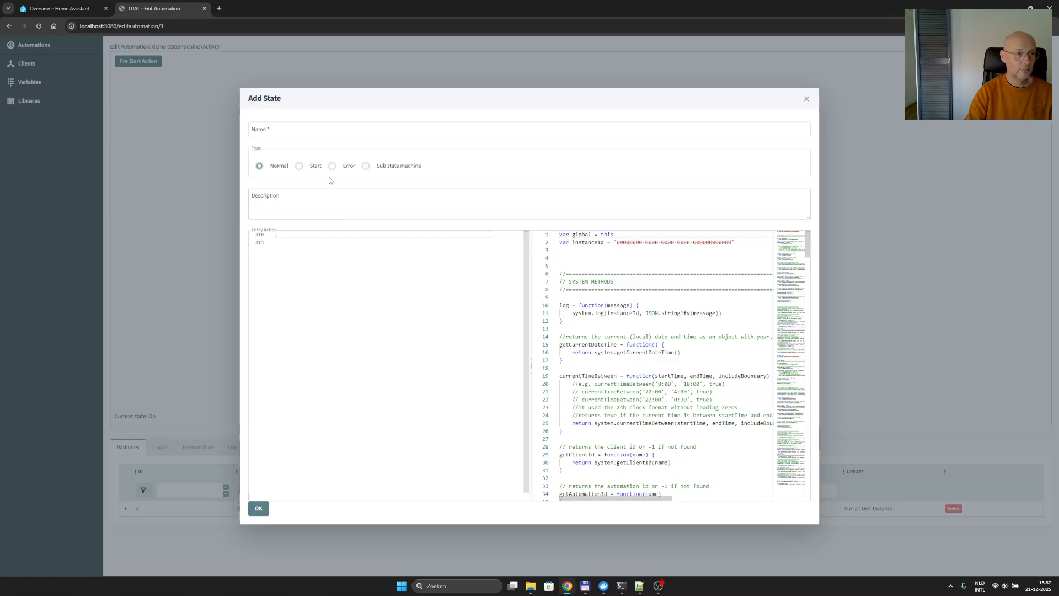
click(367, 166)
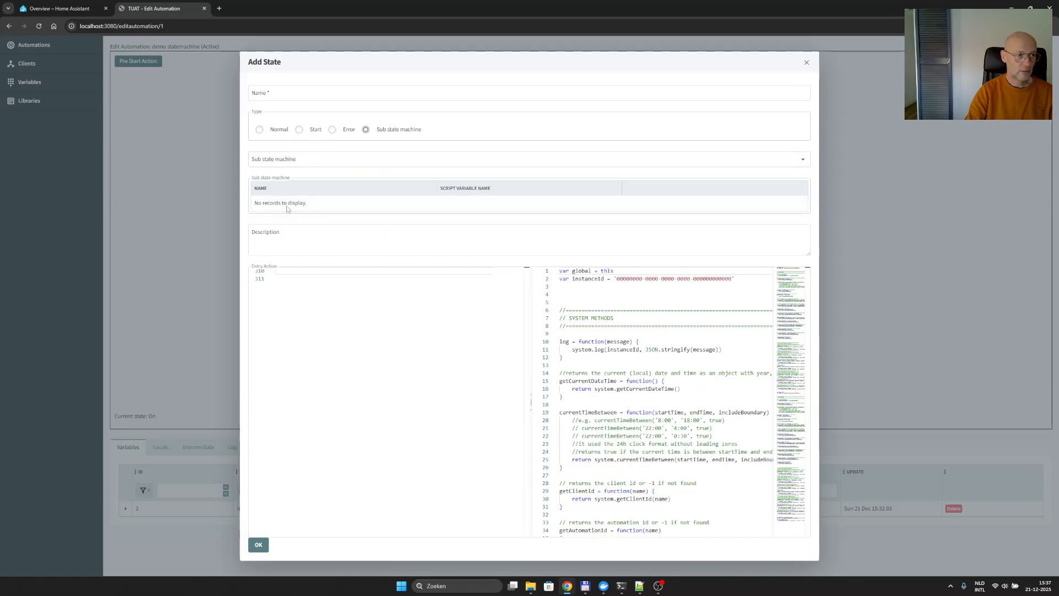
click(299, 159)
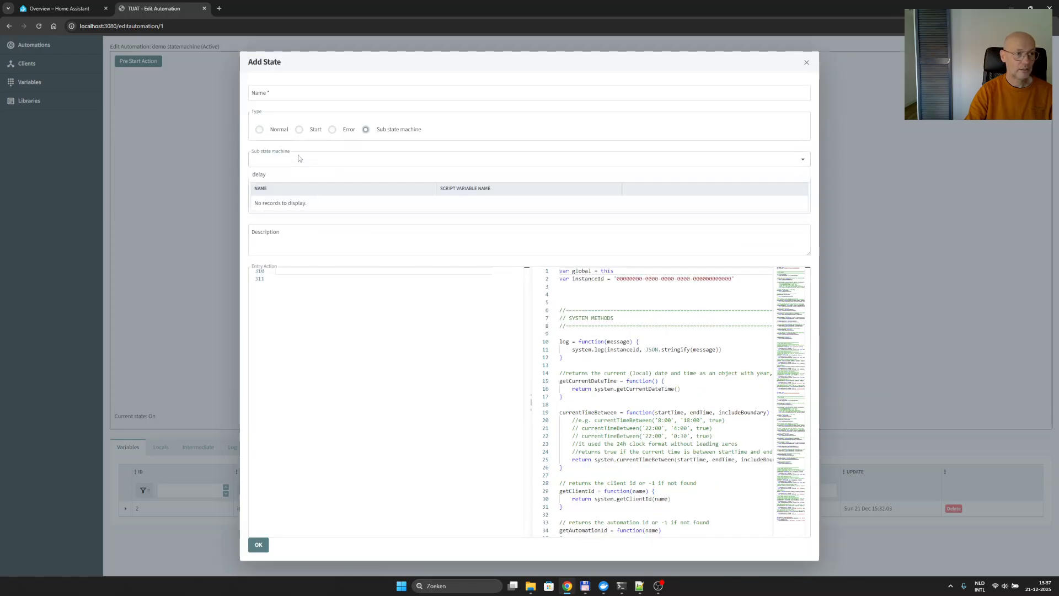
click(266, 176)
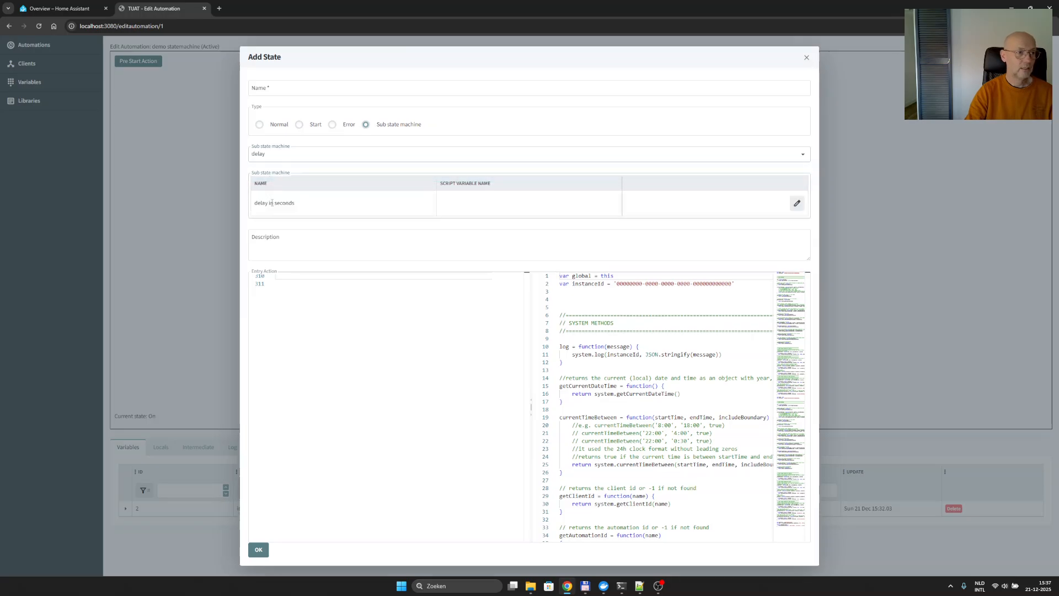
- Set the script variable name of the 'delay in seconds' parameter to delayNumber and accept the row
click(797, 203)
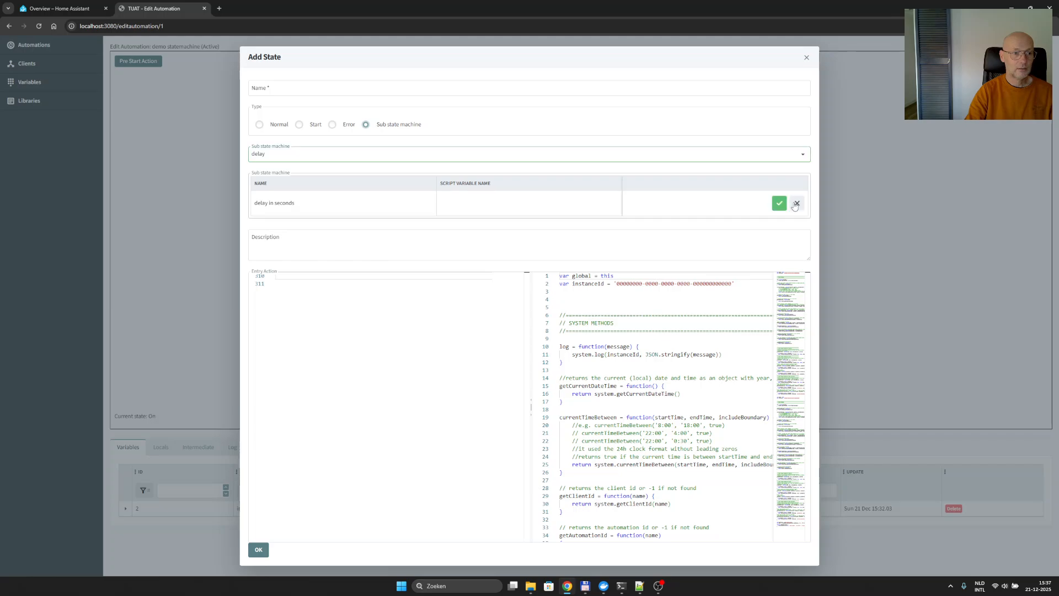
click(535, 213)
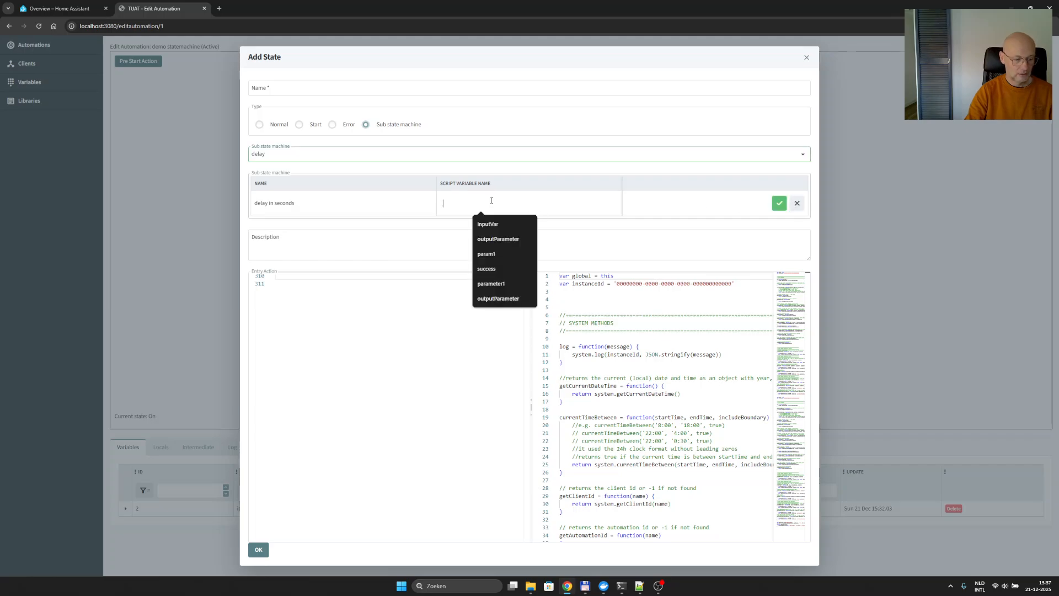
text(3)
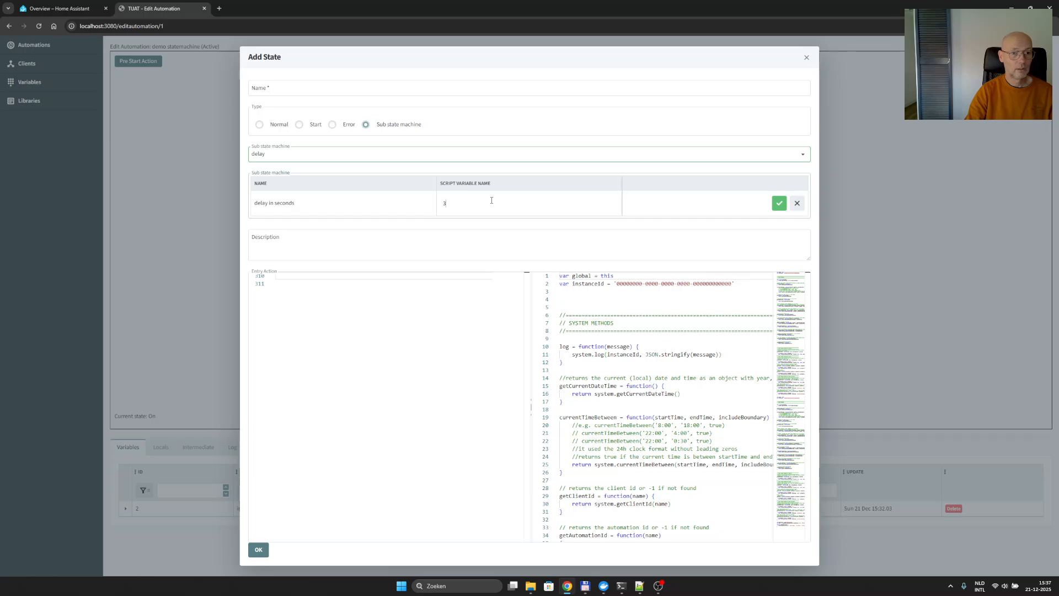
click(779, 203)
click(801, 204)
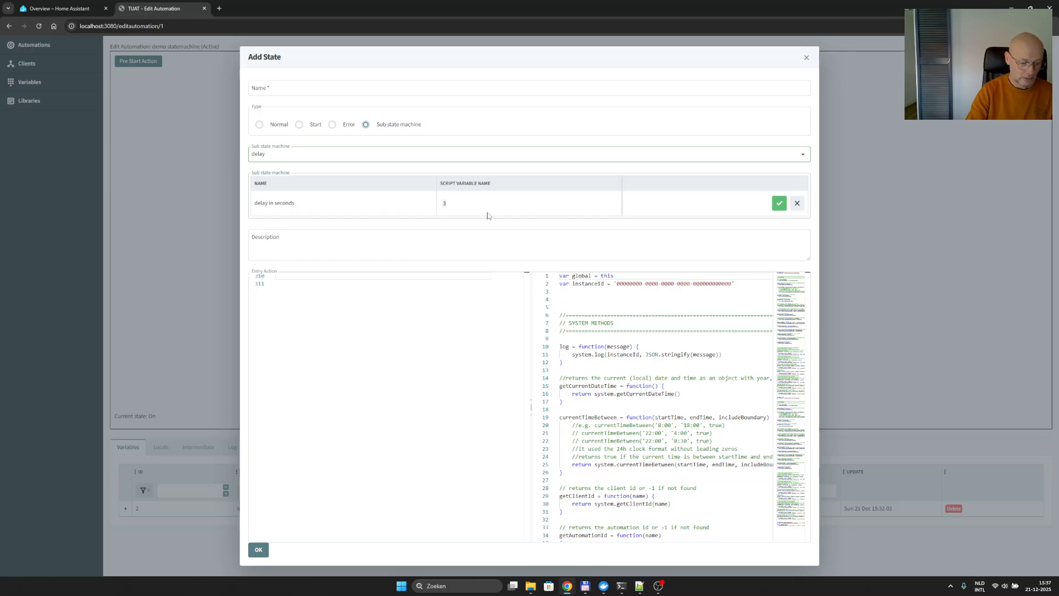
text(del)
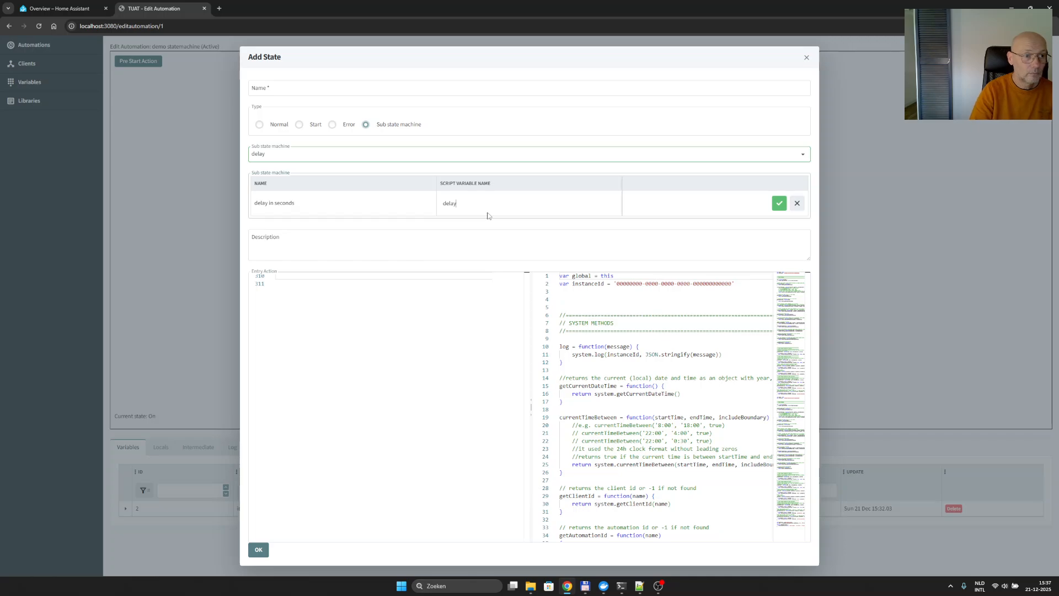
text(ay)
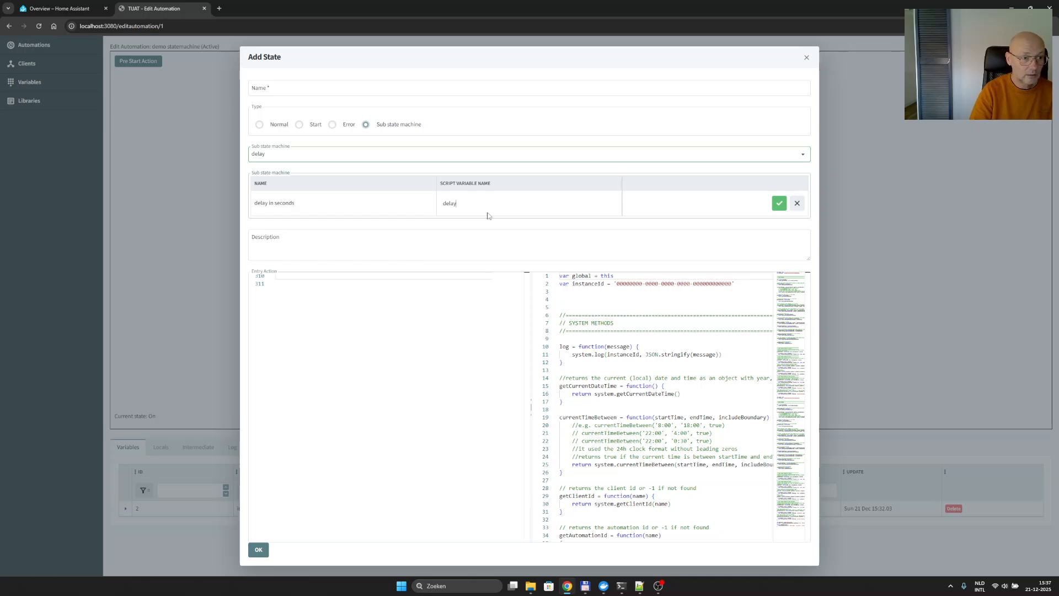
text(Betw)
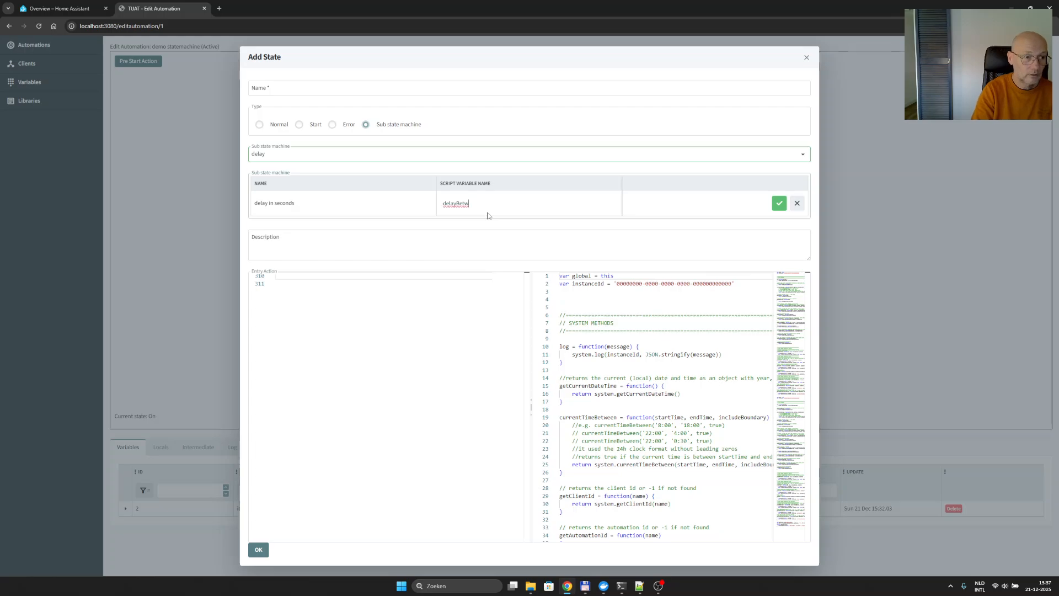
key(BackSpace)
key(BackSpace)
key(BackSpace)
key(BackSpace)
text(Number)
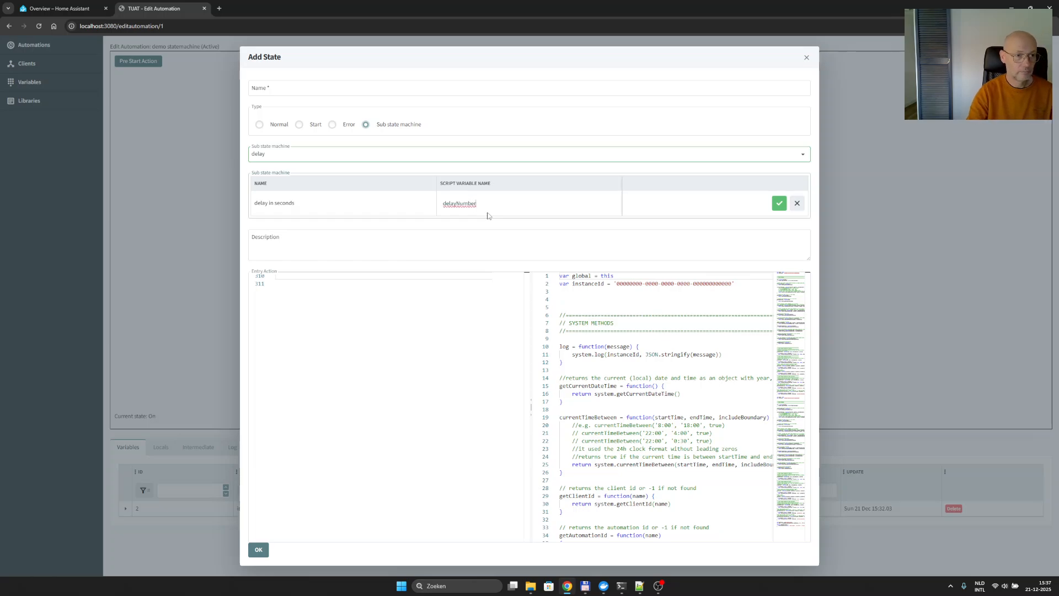
double_click(461, 204)
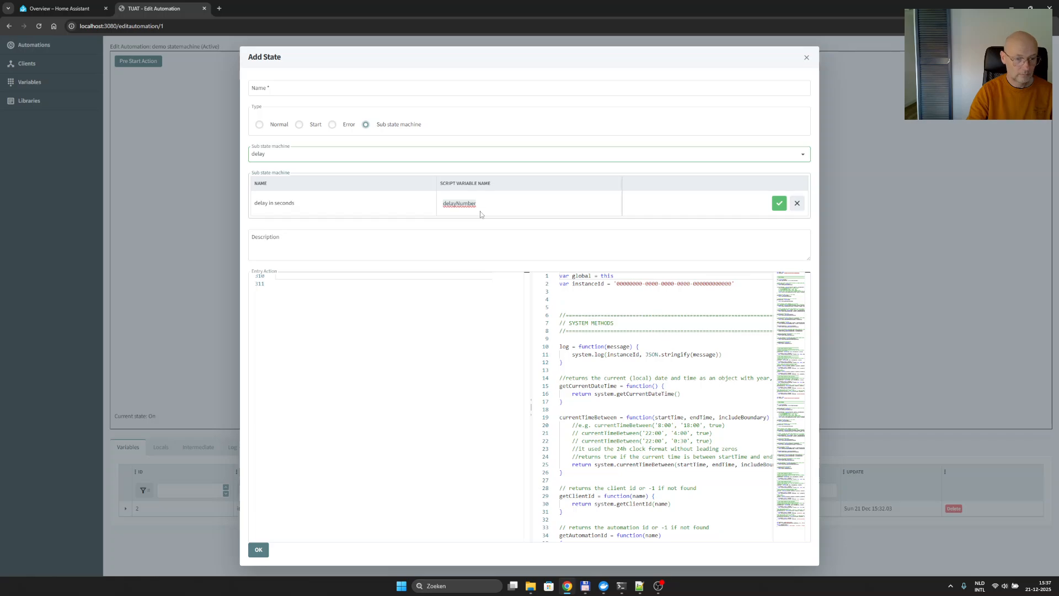
click(779, 203)
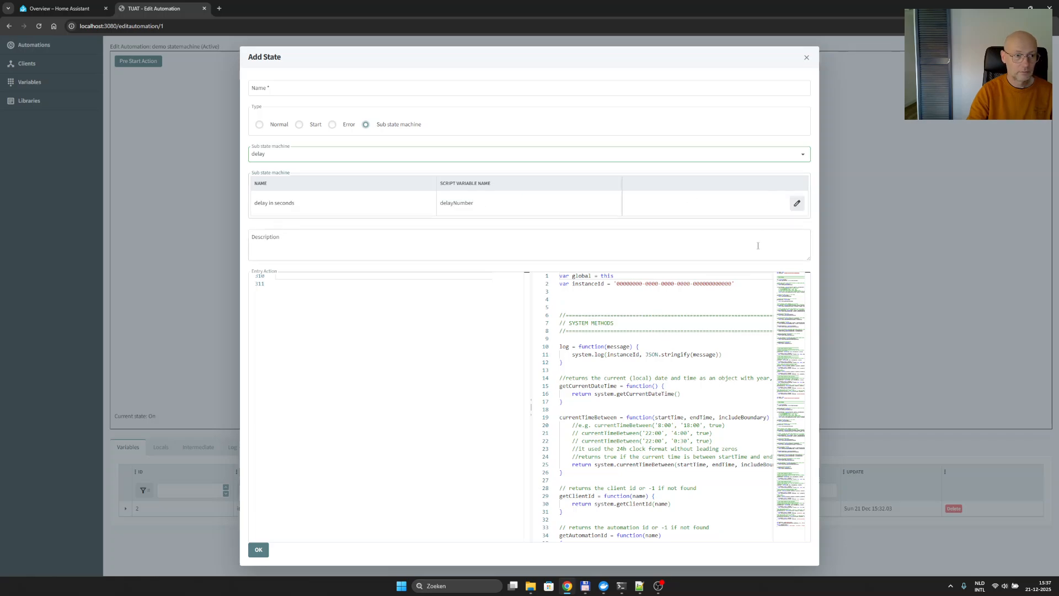
- Name the new sub automation state Delay and add it to the diagram
click(259, 550)
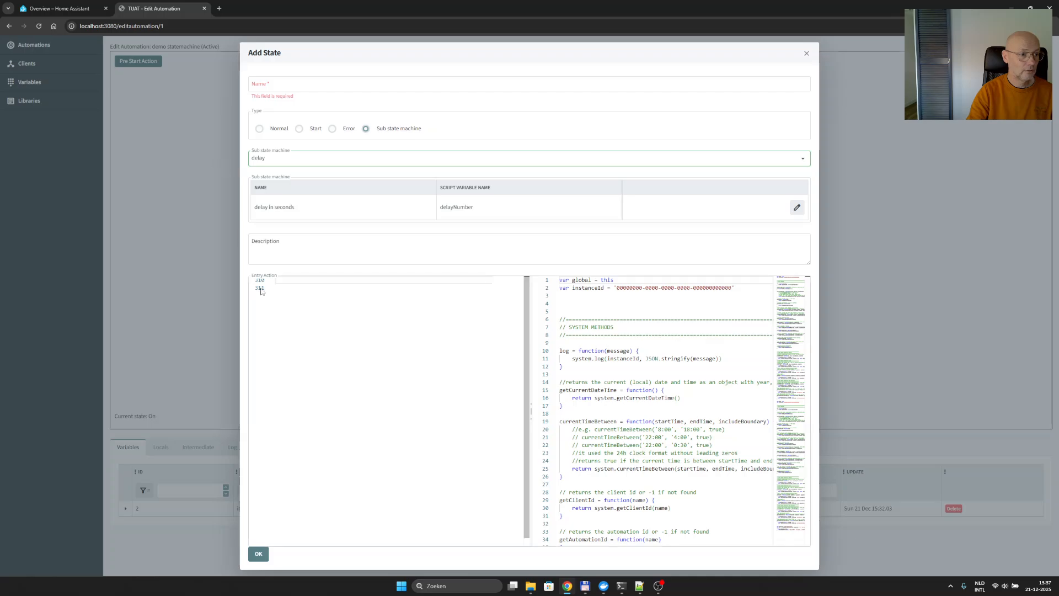
click(260, 558)
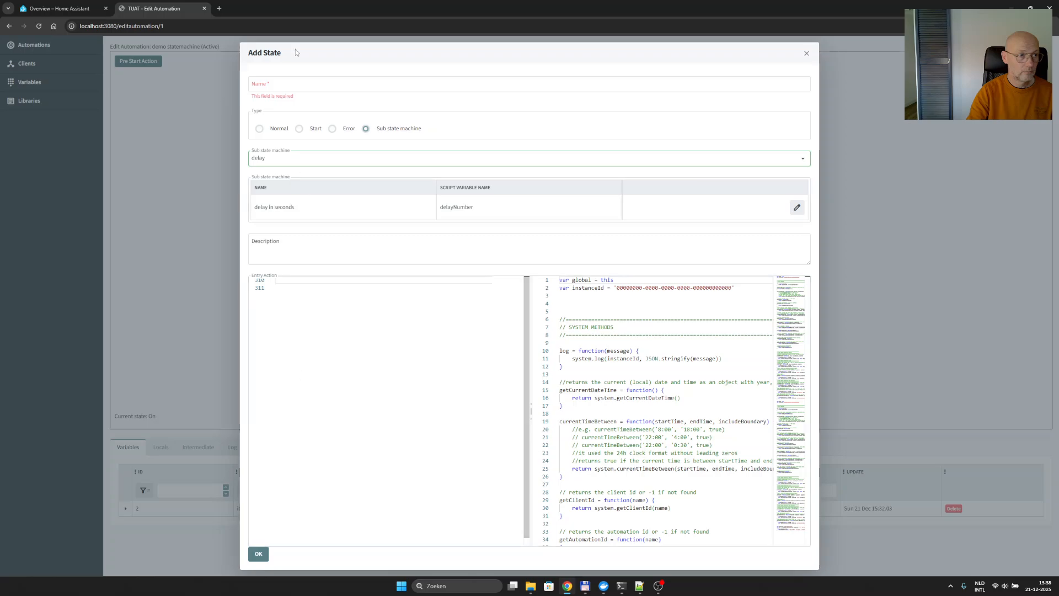
click(315, 89)
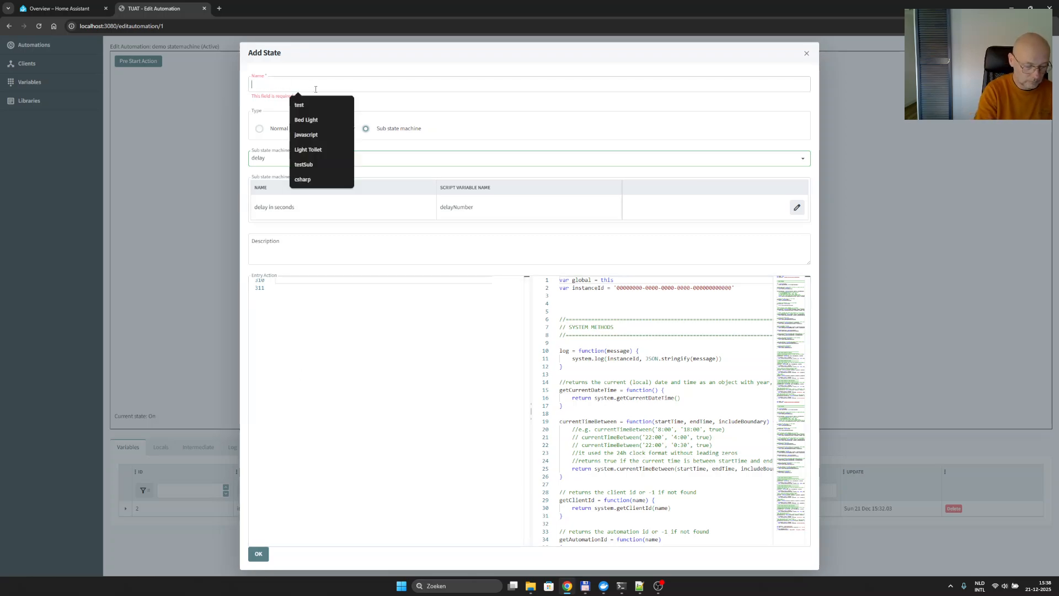
text(Delay)
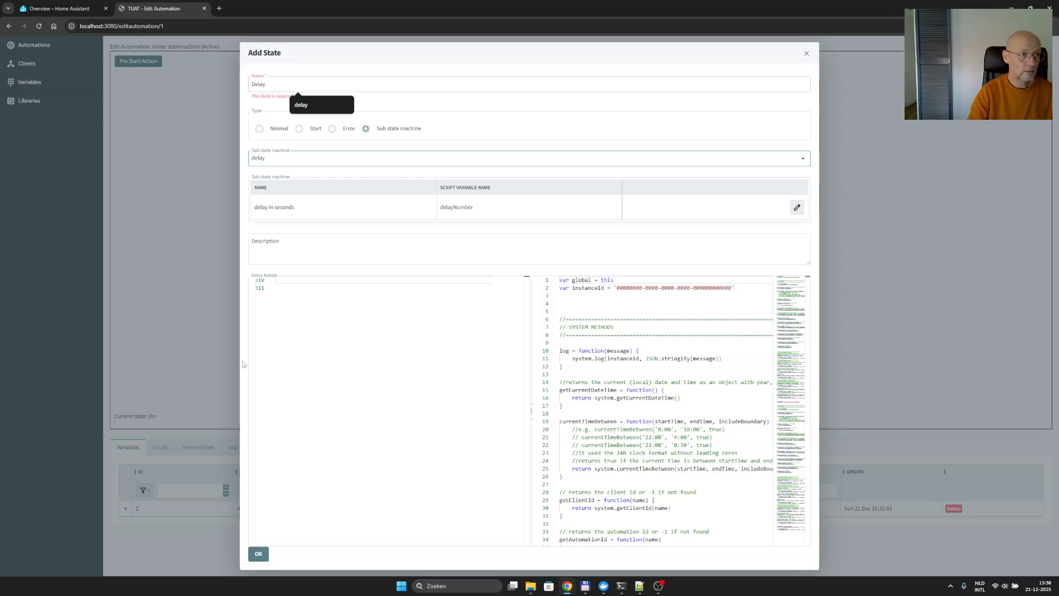
click(258, 554)
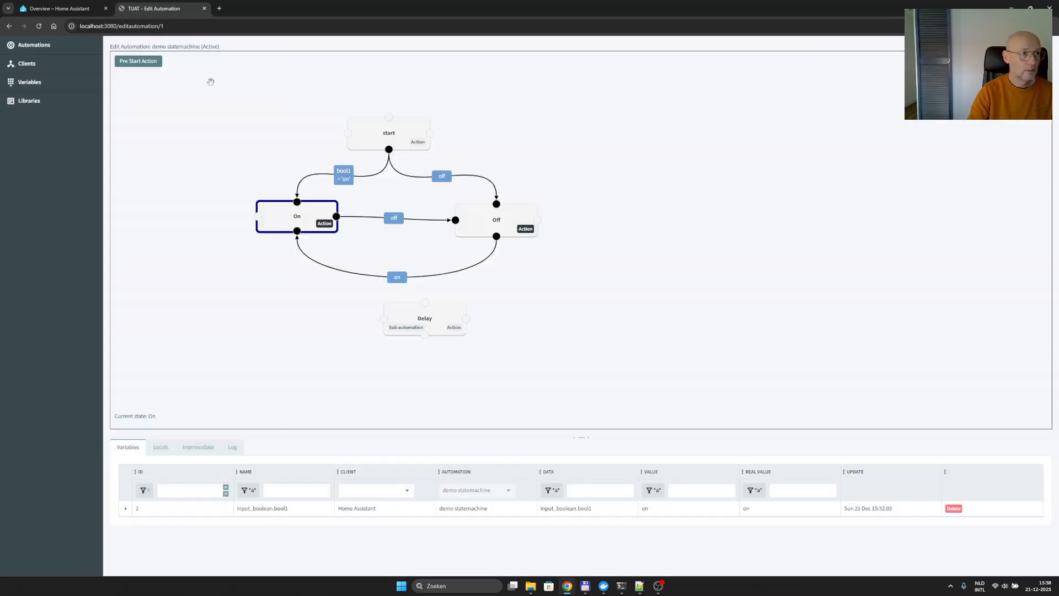
- Add the line 'var delayNumber = 3' at the end of the pre-start action code and accept it
click(150, 67)
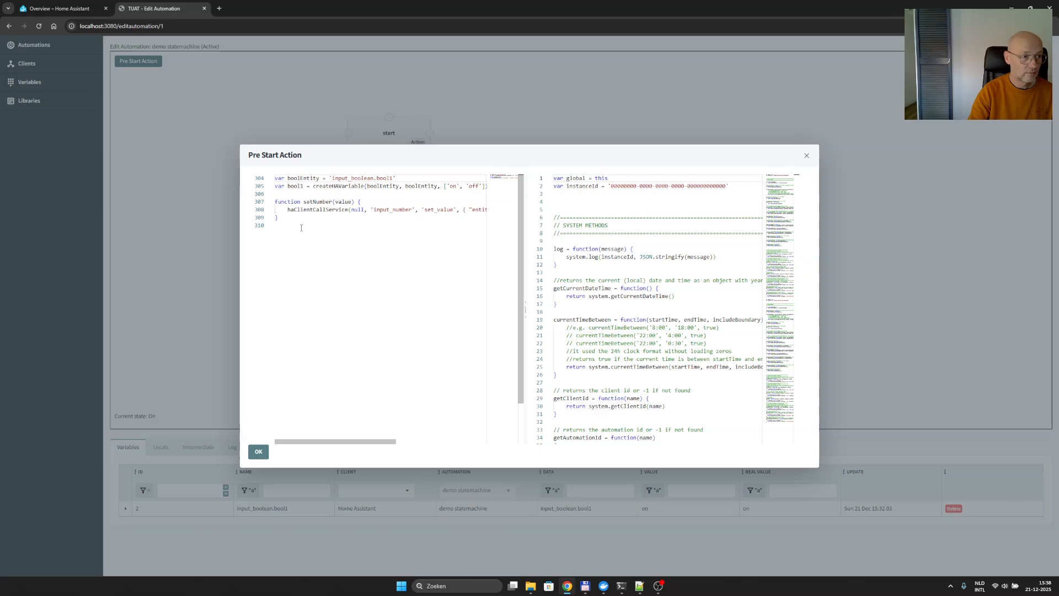
click(314, 210)
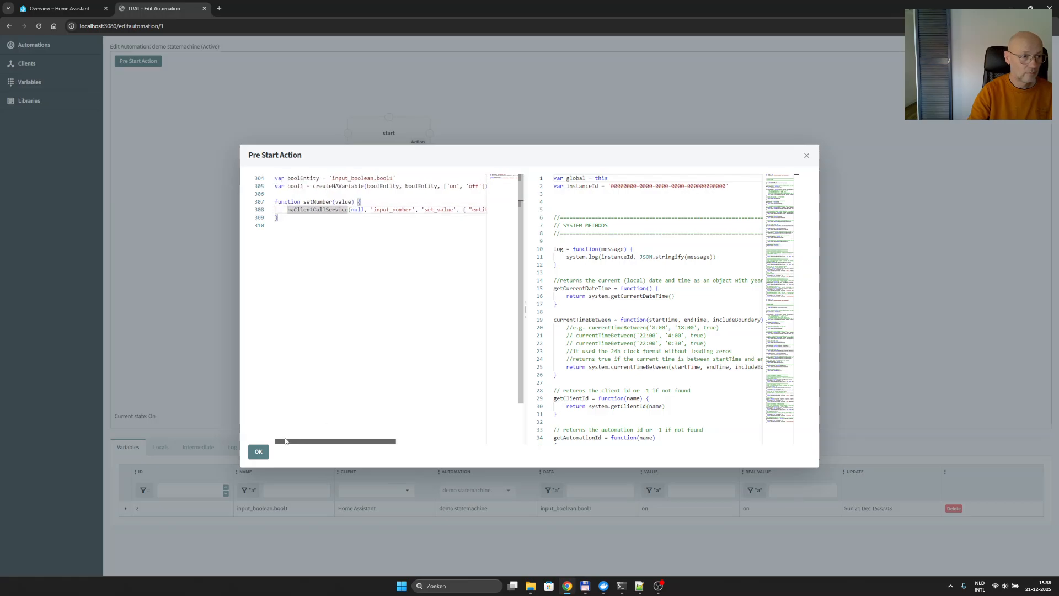
click(292, 252)
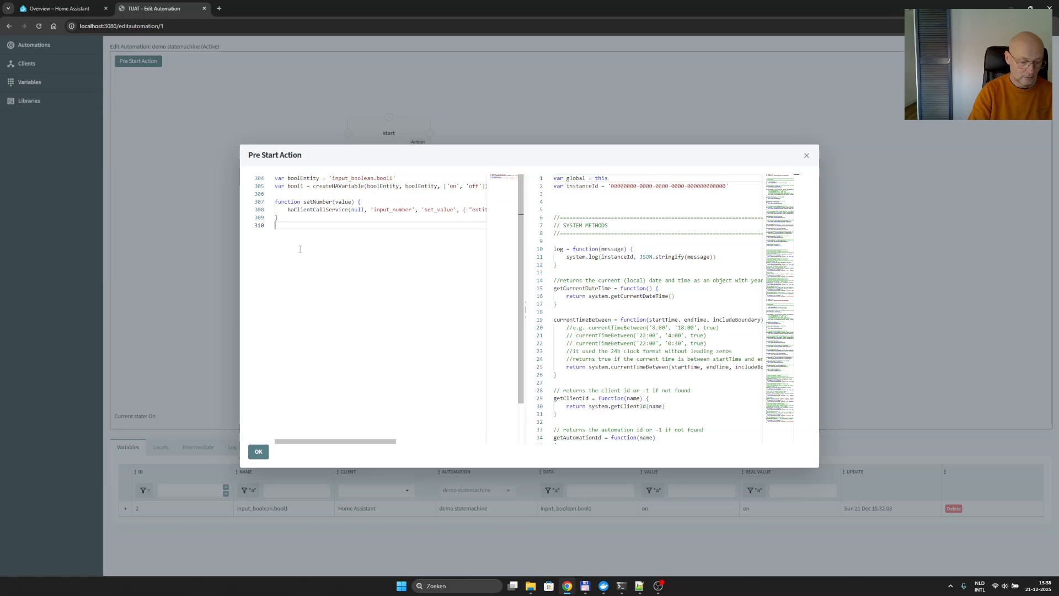
key(Return)
text(var delayNumber)
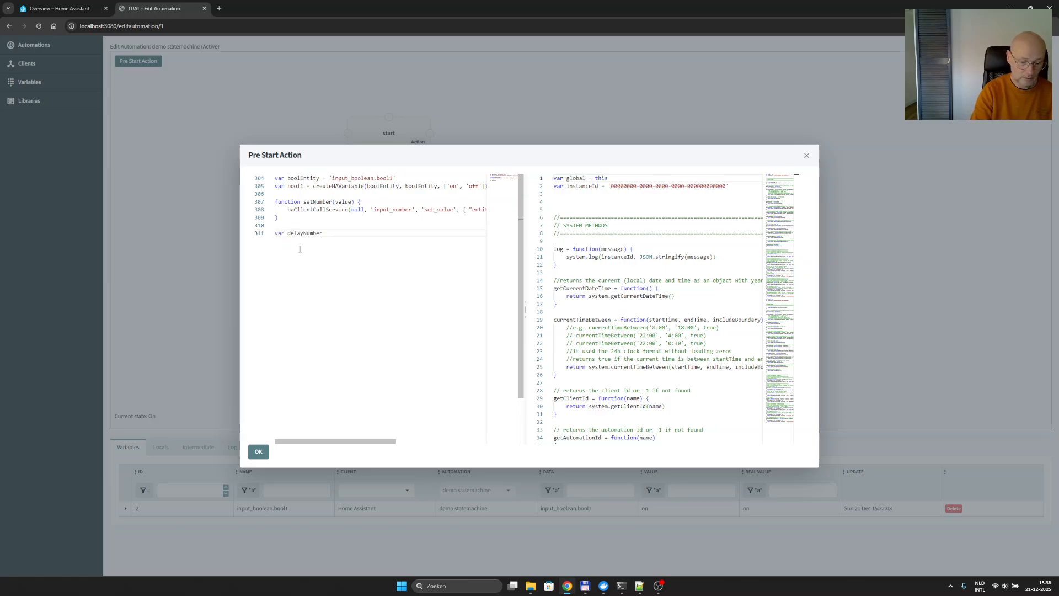
text( = 3)
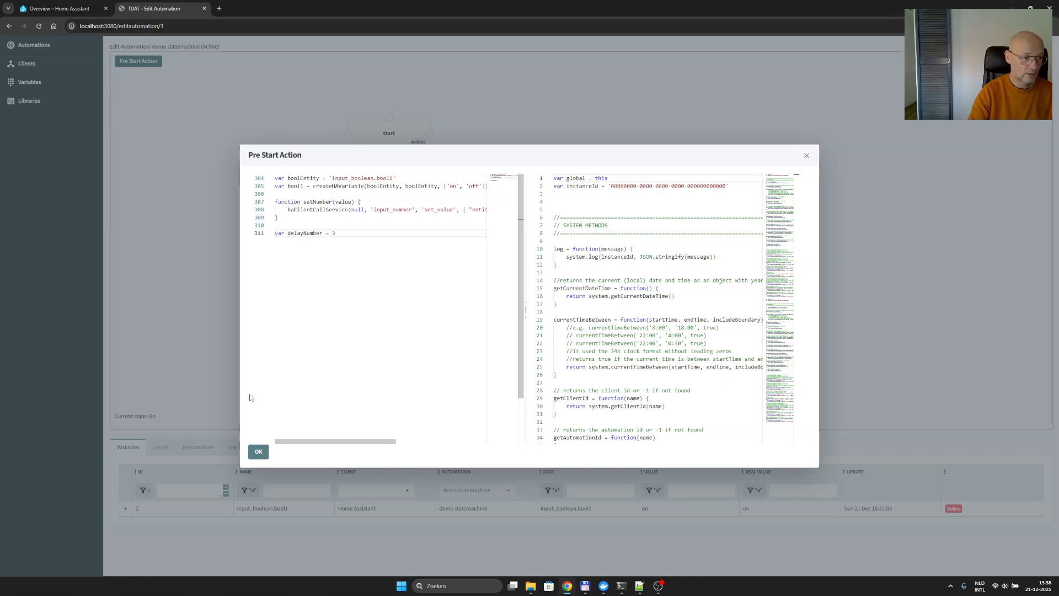
click(258, 451)
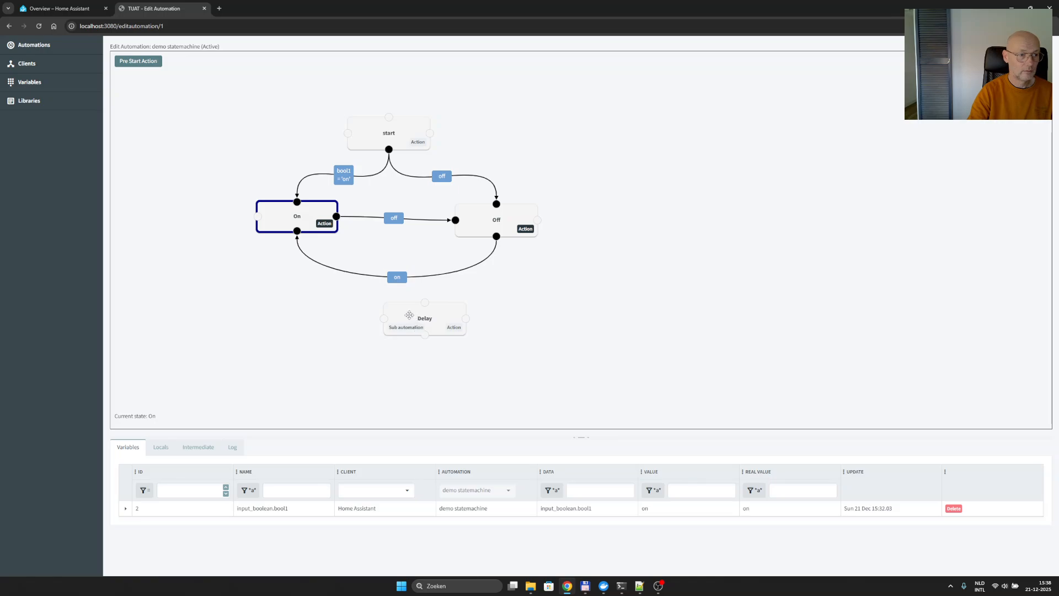
- Shift the Delay state slightly down and left, and move the end of the 'on' transition to Delay's Right connection point
drag(418, 327, 390, 338)
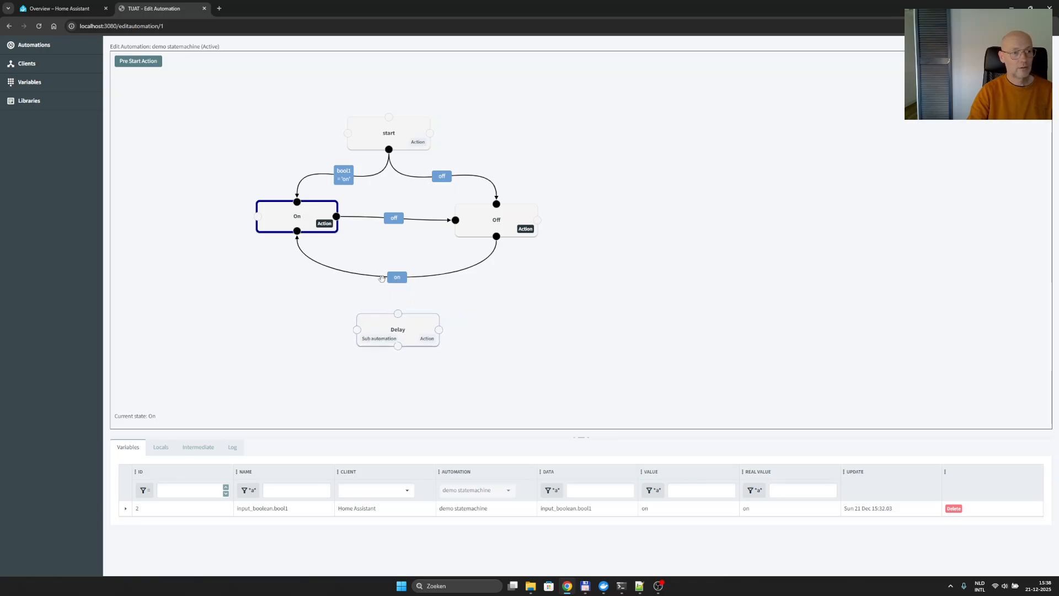
right_click(328, 270)
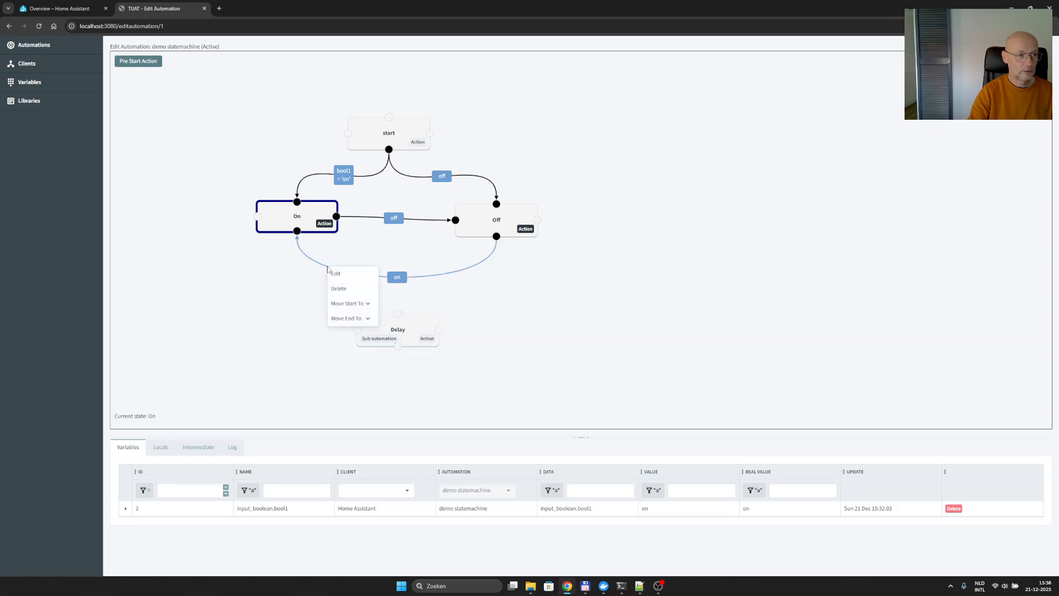
click(370, 323)
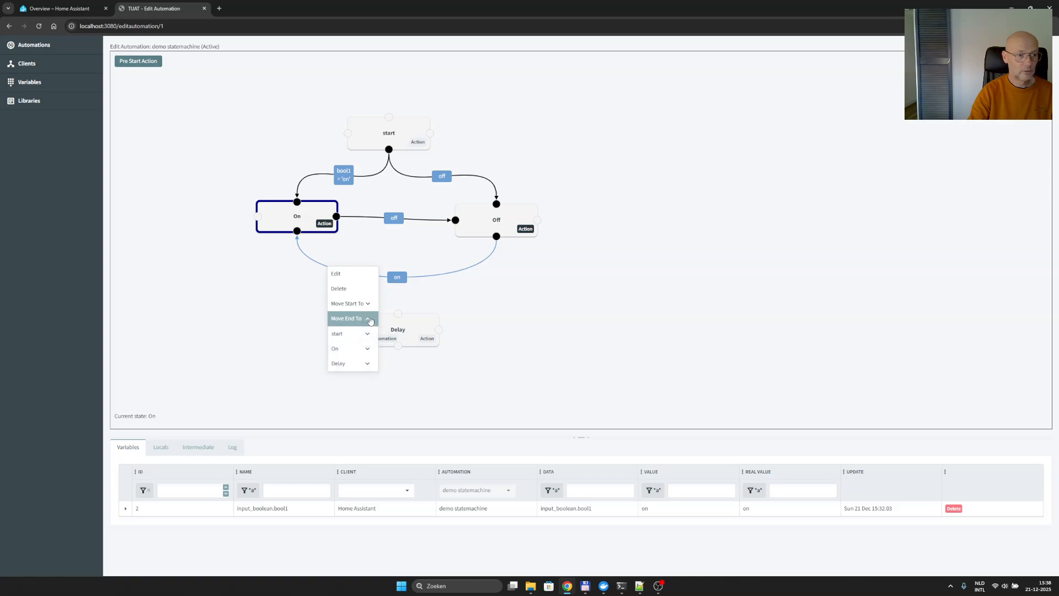
click(369, 365)
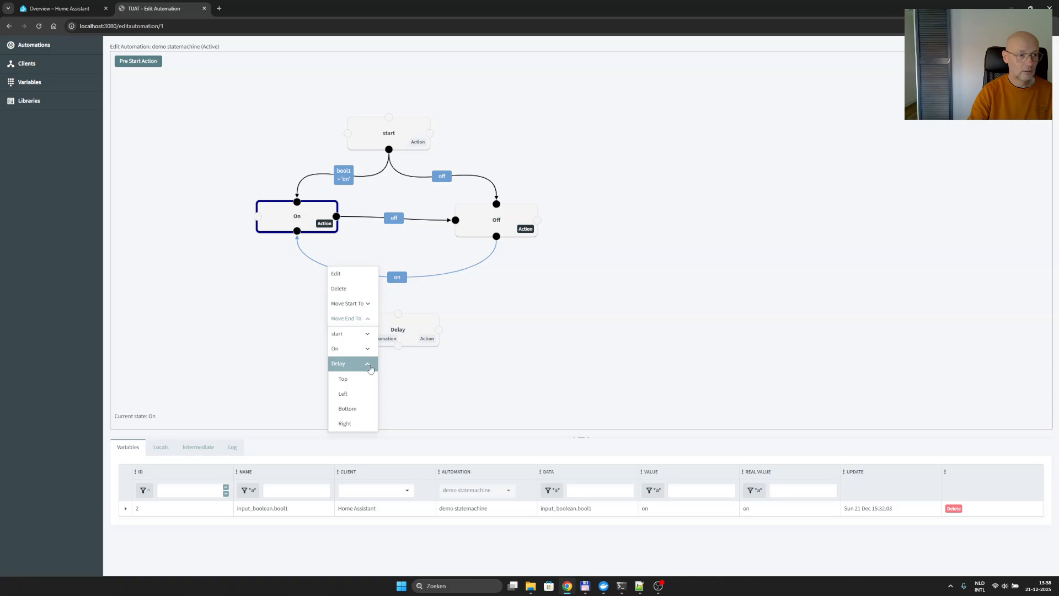
click(361, 423)
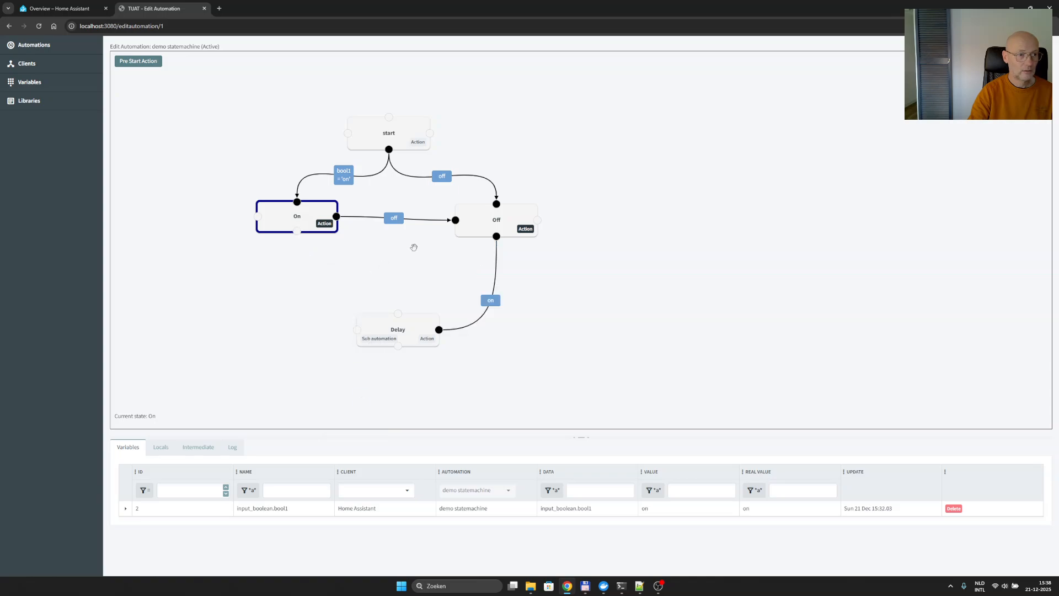
- Move the end of the 'off' transition leaving the On state to Delay's Left connection point
click(422, 222)
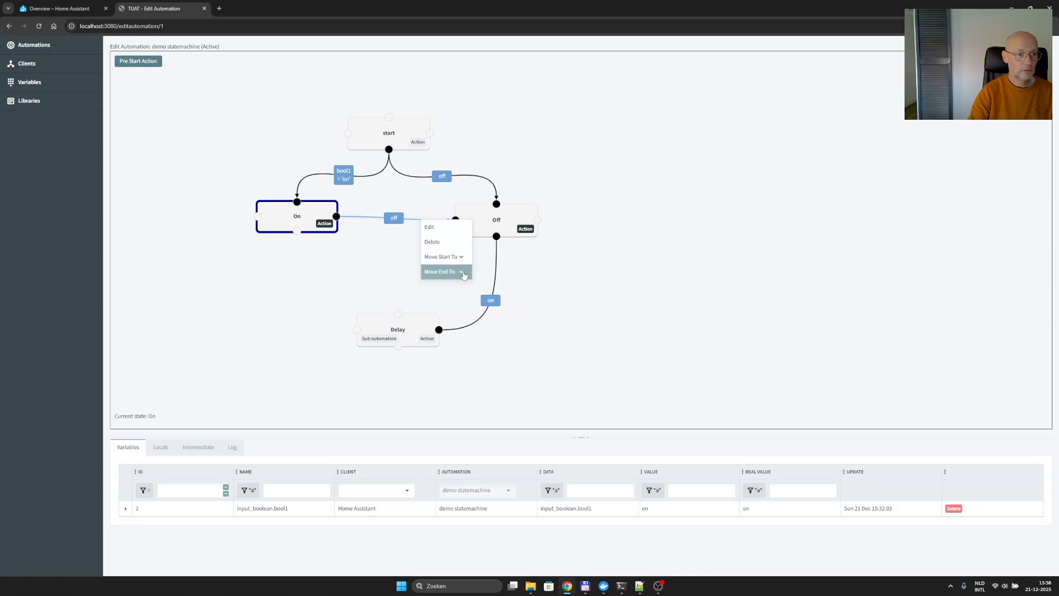
click(463, 272)
click(462, 317)
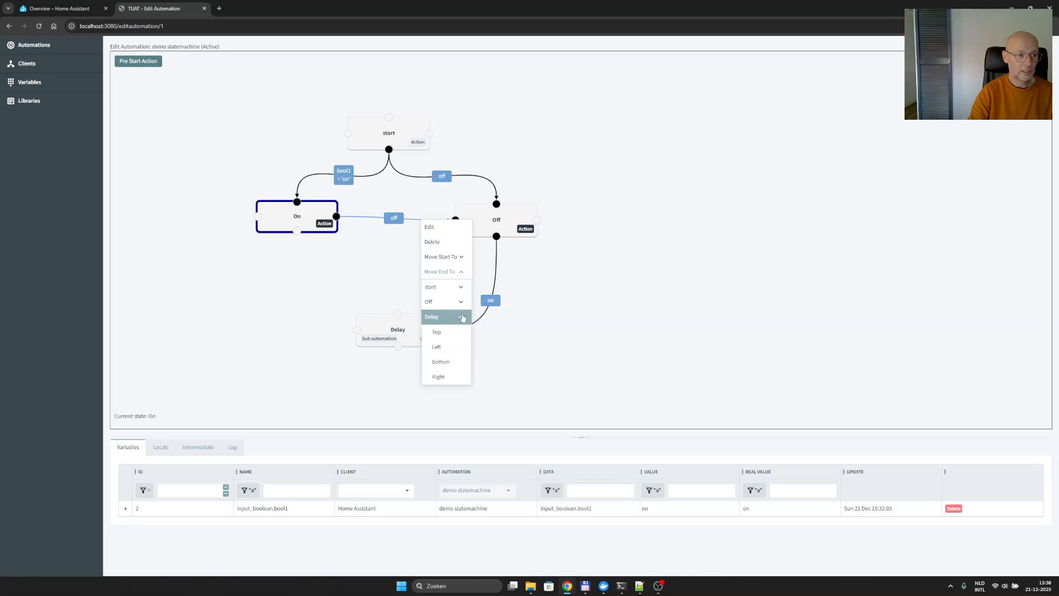
click(453, 347)
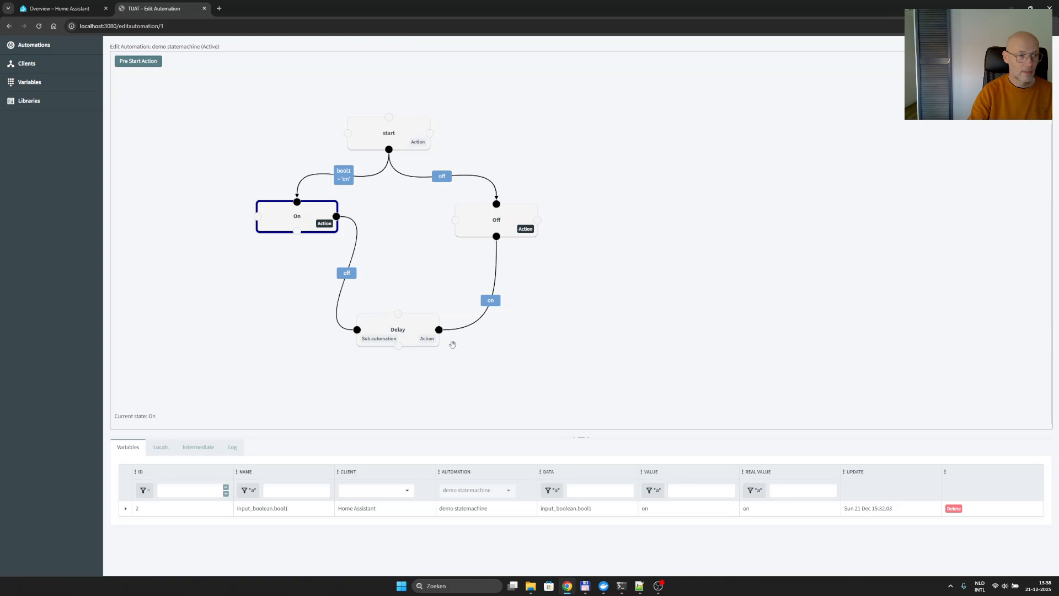
right_click(575, 278)
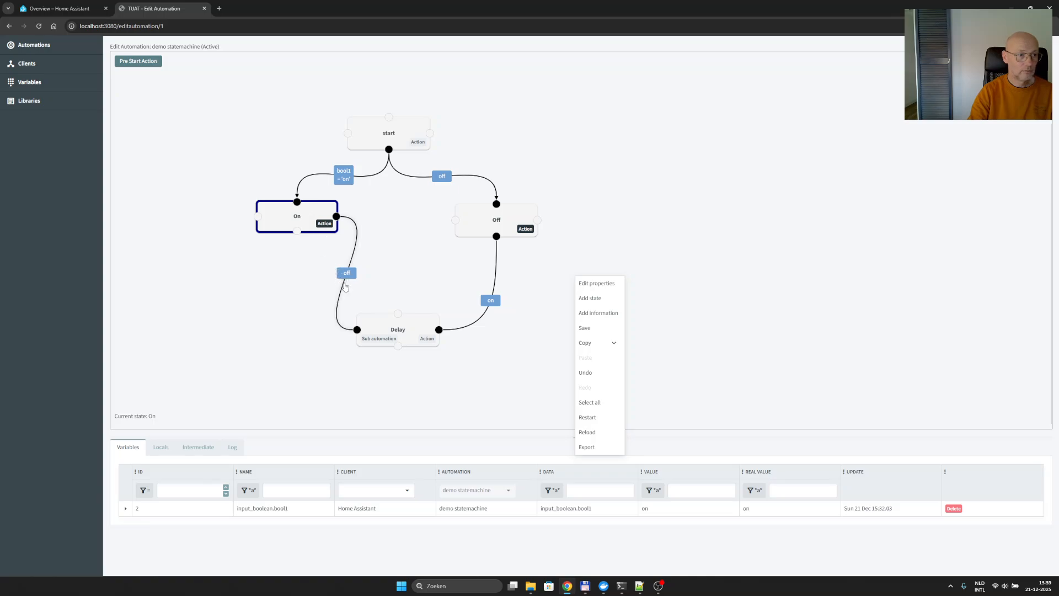
click(362, 286)
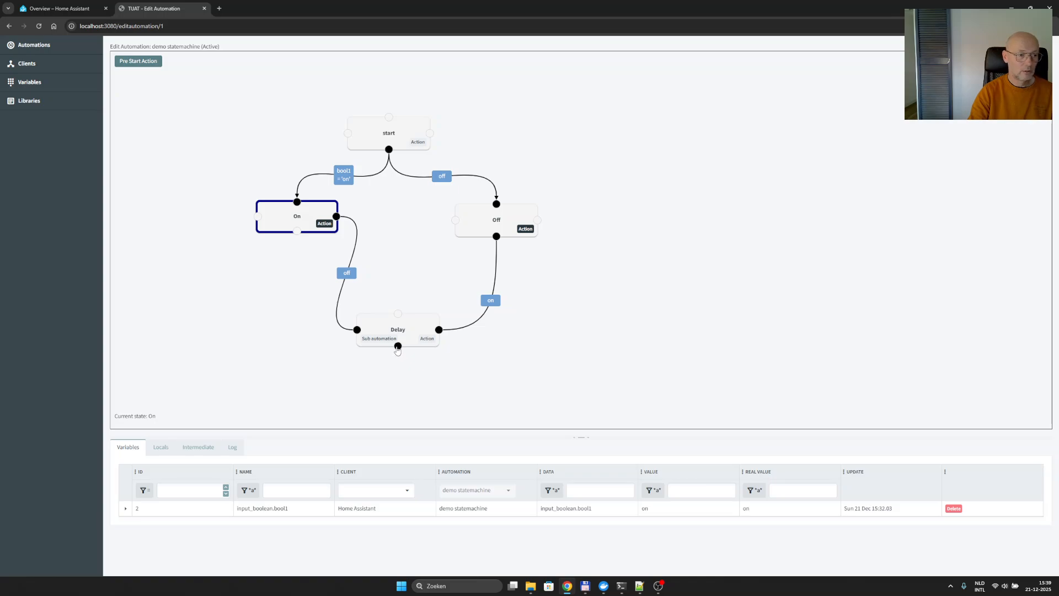
- Add a transition from Delay's bottom point to On's bottom point with its default condition, and shift the Delay state slightly up and right
drag(398, 347, 297, 232)
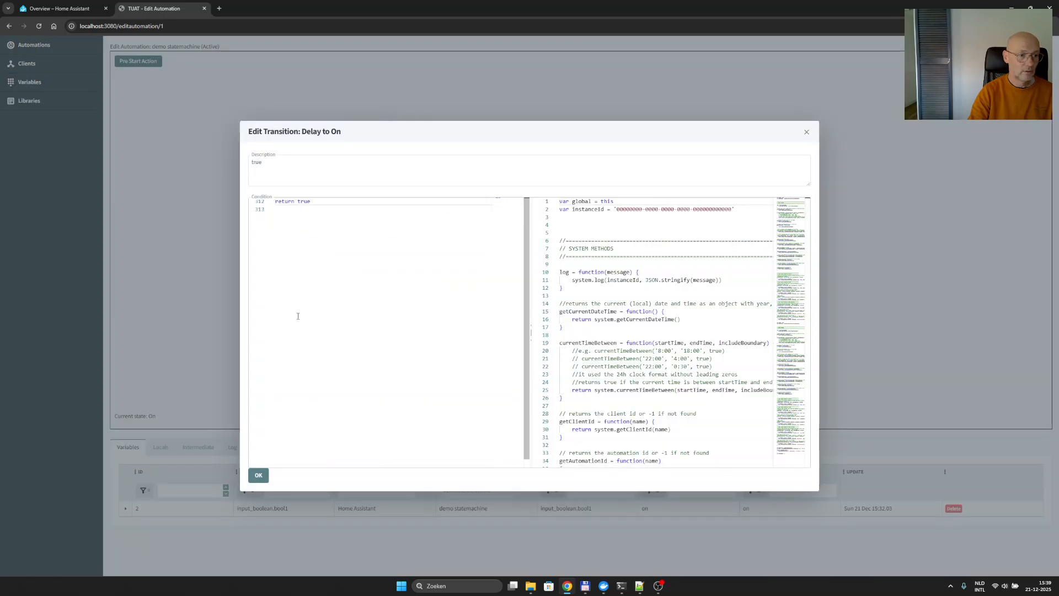
click(258, 475)
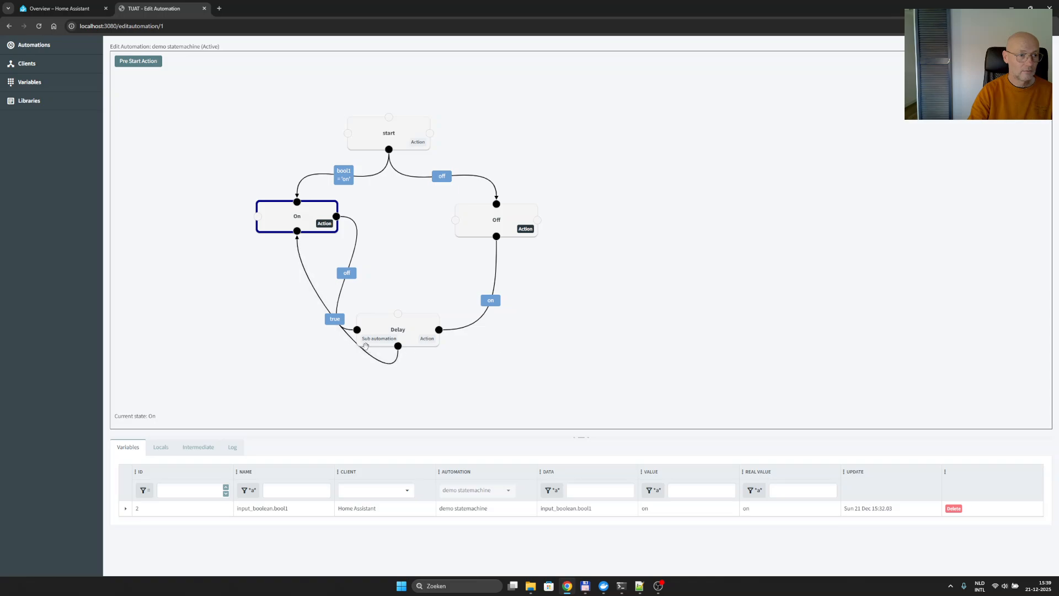
drag(408, 326, 431, 298)
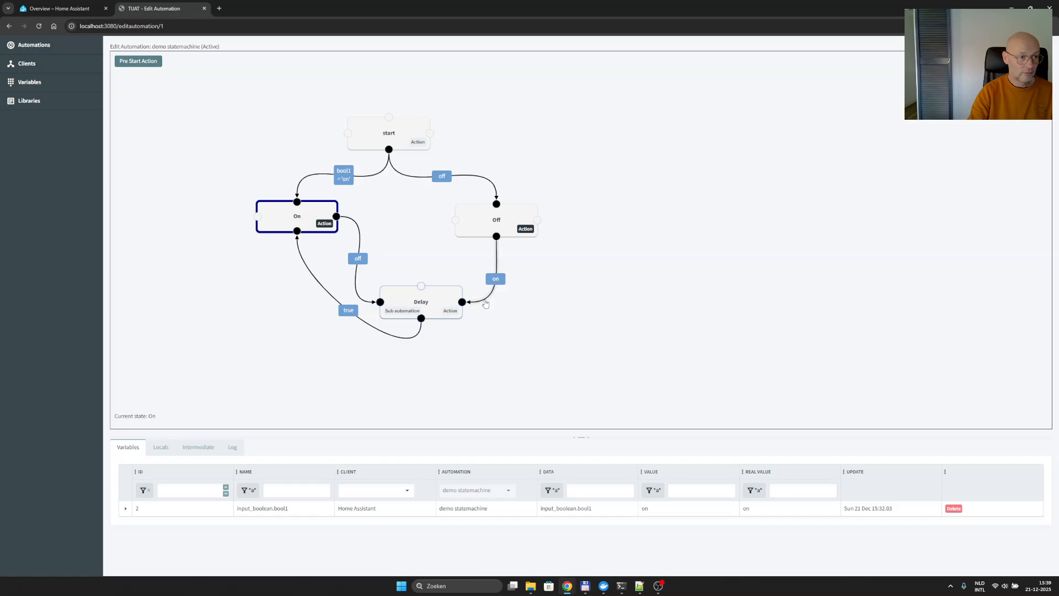
- Copy the condition line "return getVariableValue(bool1) == 'on'" from the Off to Delay transition and close its editor
double_click(485, 303)
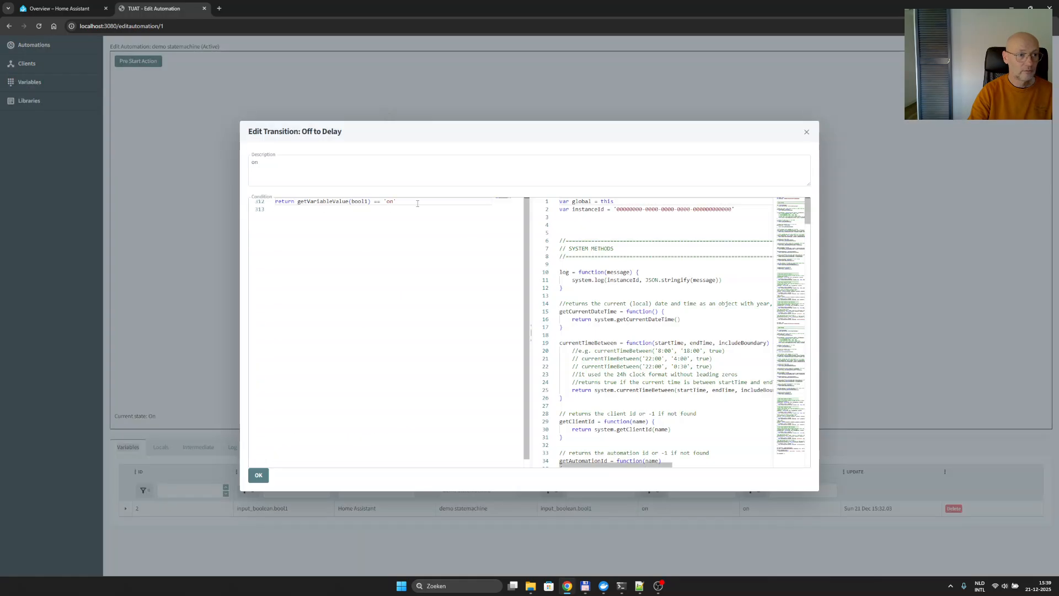
drag(396, 202, 231, 203)
key(ctrl+c)
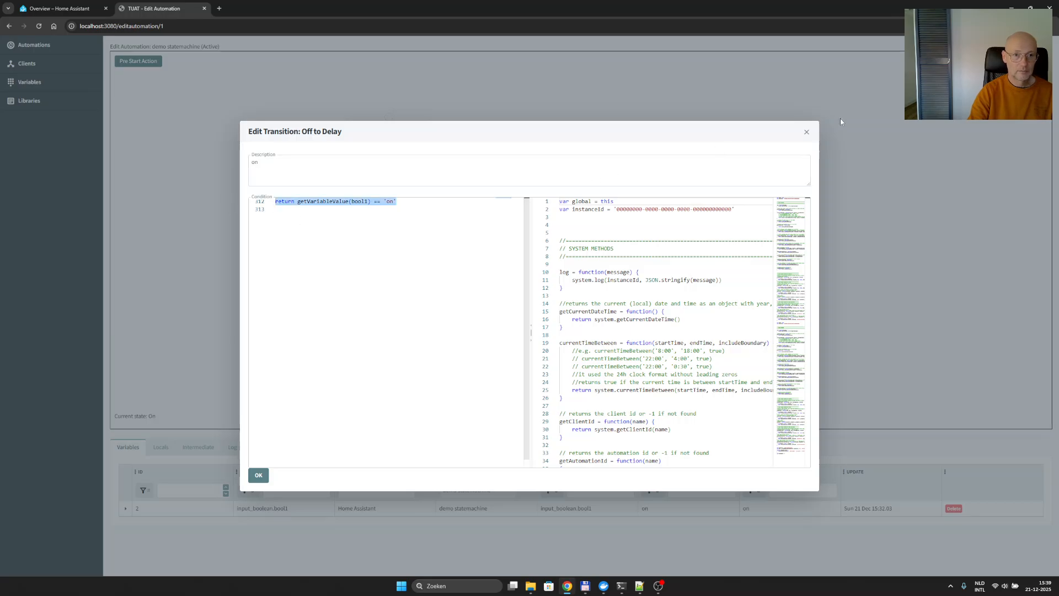
click(806, 132)
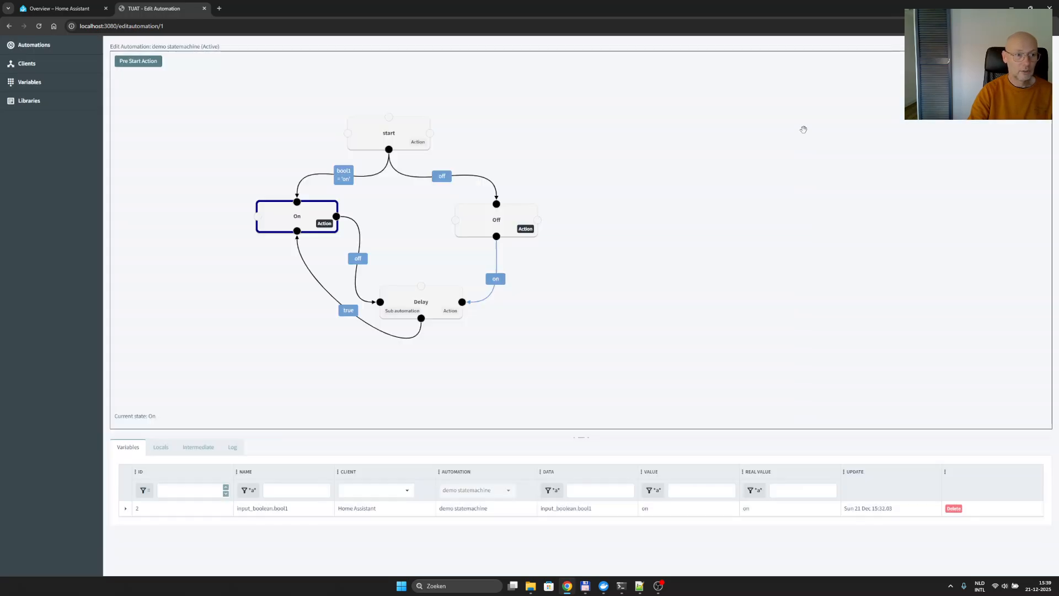
- Set the Delay to On transition's description to 'on' and replace its condition with the copied line "return getVariableValue(bool1) == 'on'"
double_click(350, 314)
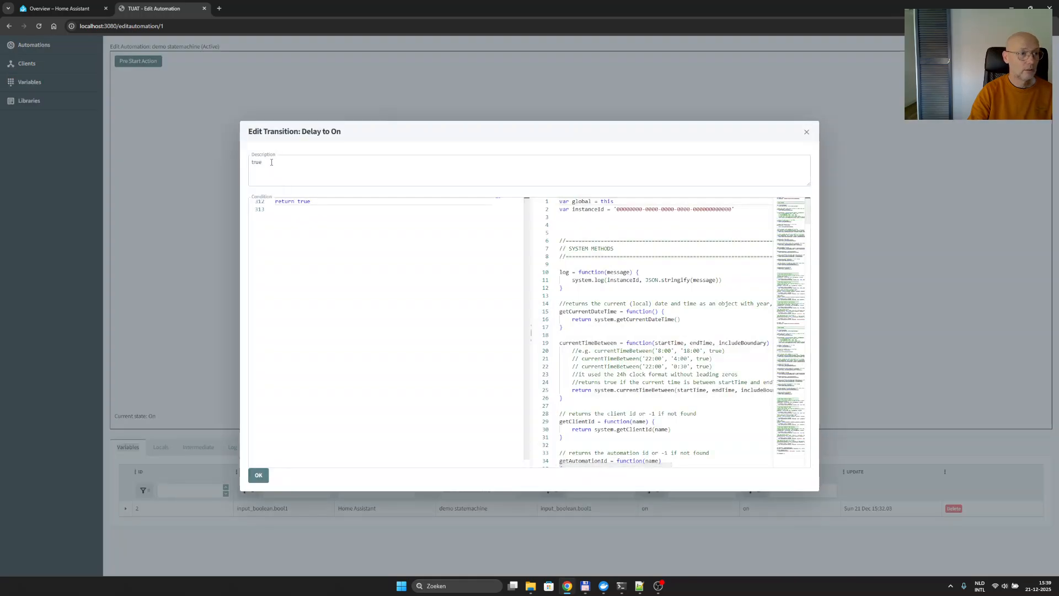
drag(264, 162, 218, 166)
text(on)
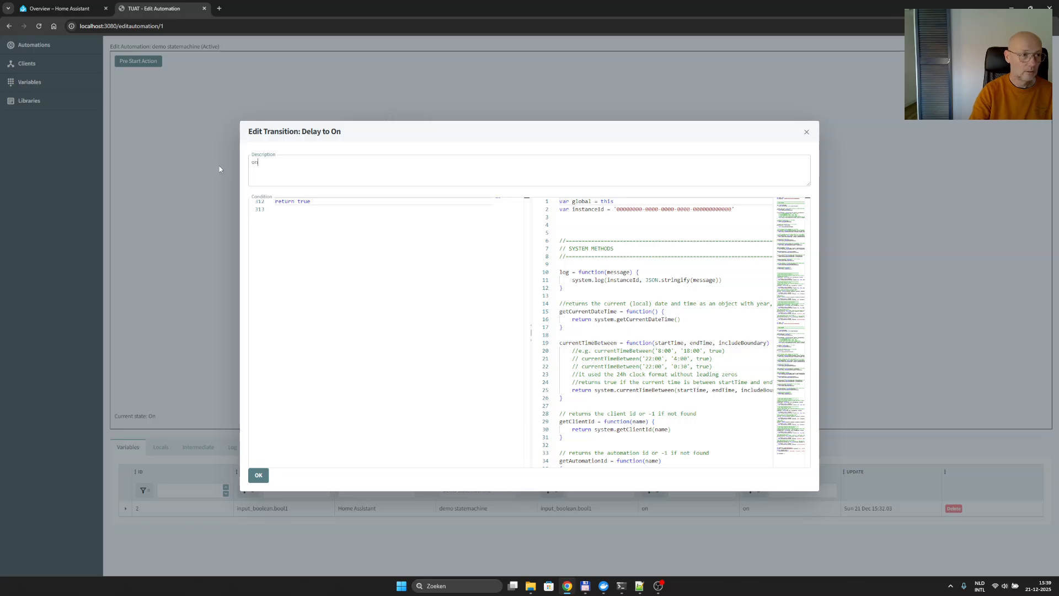
click(309, 202)
right_click(184, 197)
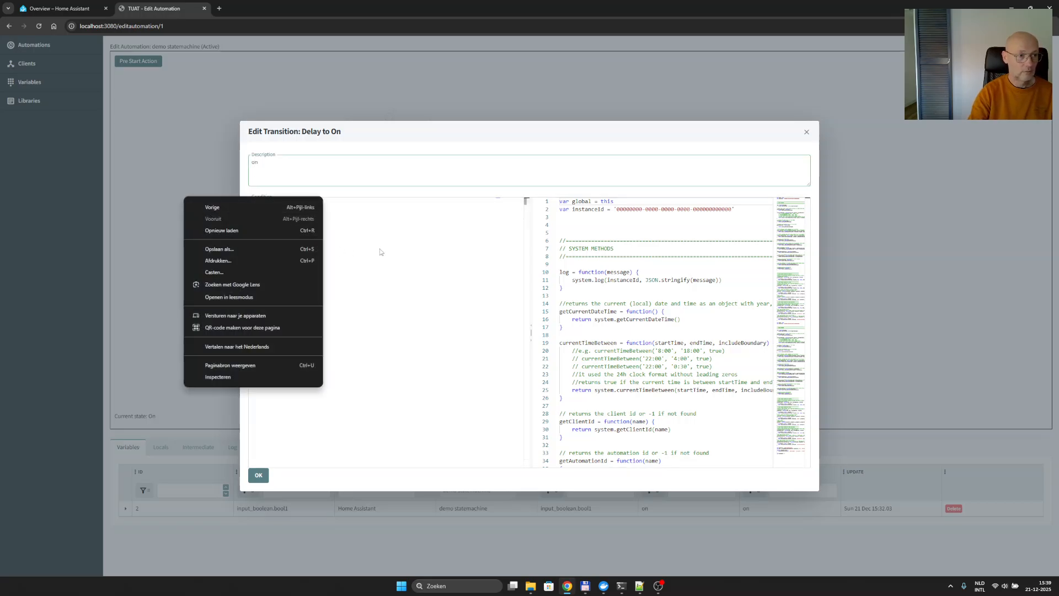
click(378, 253)
click(311, 202)
drag(311, 202, 239, 202)
key(ctrl+v)
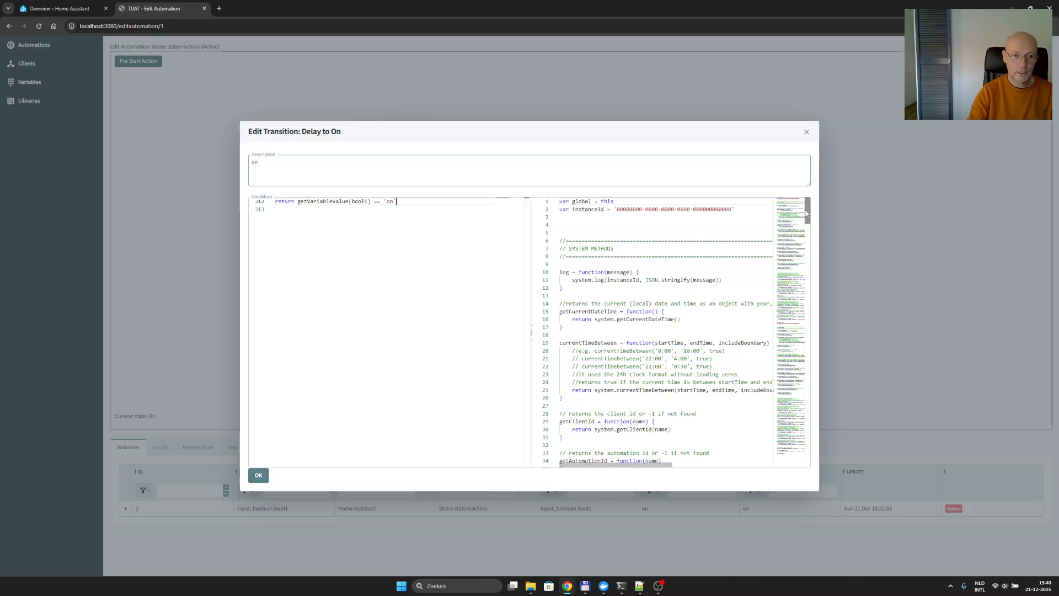
- Find isSubAutomationRunning in the system methods and insert 'isSubAutomationRunning() &&' before getVariableValue in the condition
click(809, 330)
drag(811, 330, 808, 379)
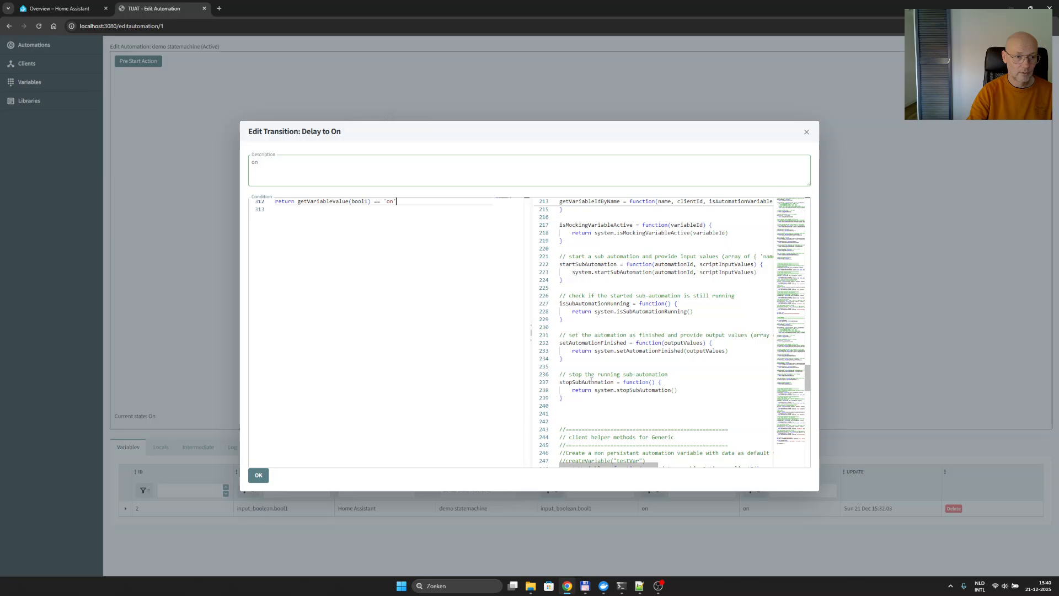
double_click(582, 304)
key(ctrl+c)
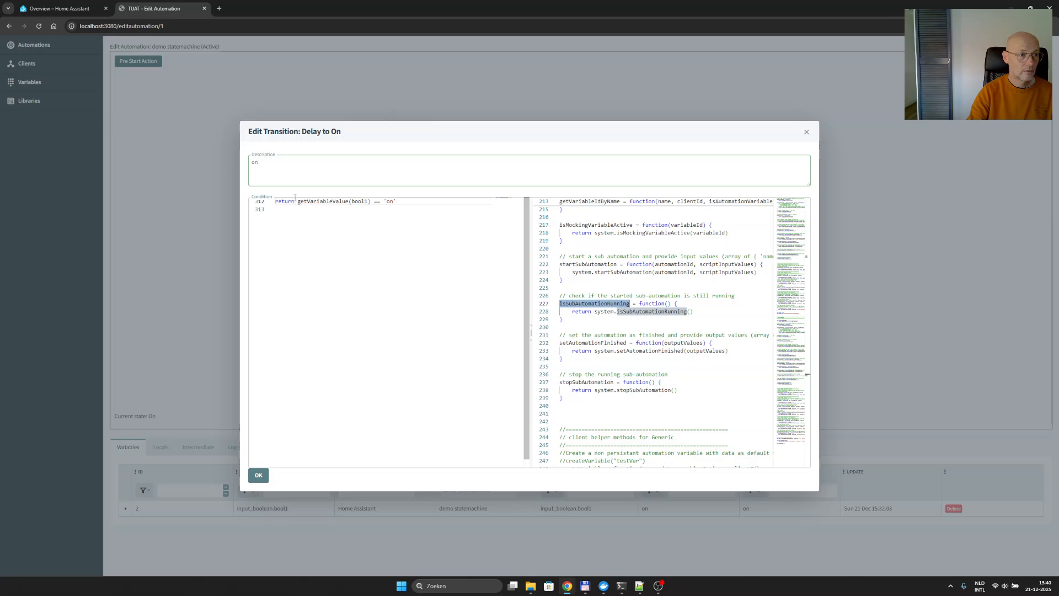
double_click(298, 201)
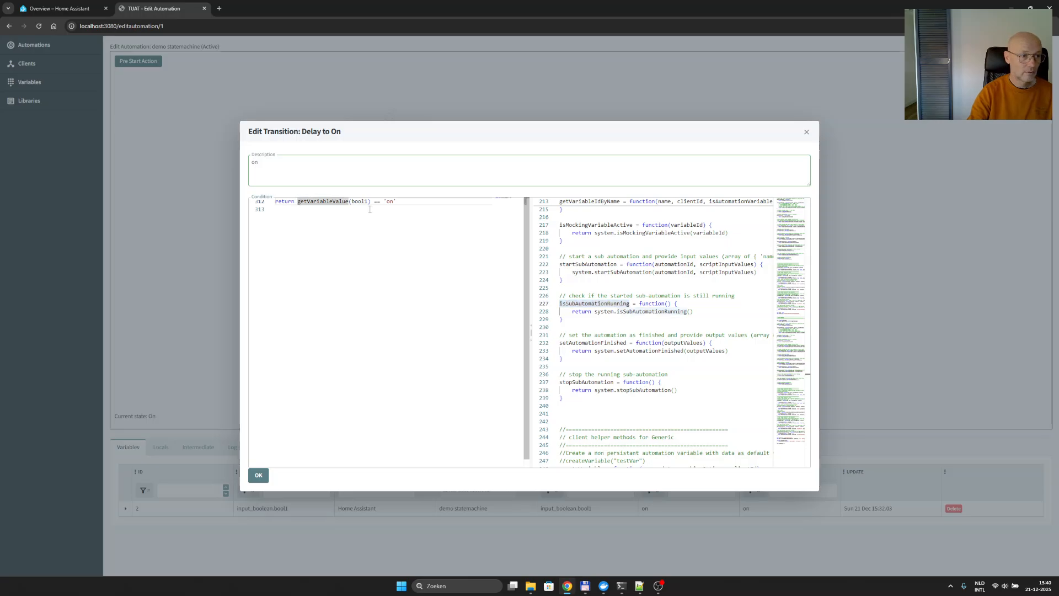
key(Left)
key(ctrl+v)
text(())
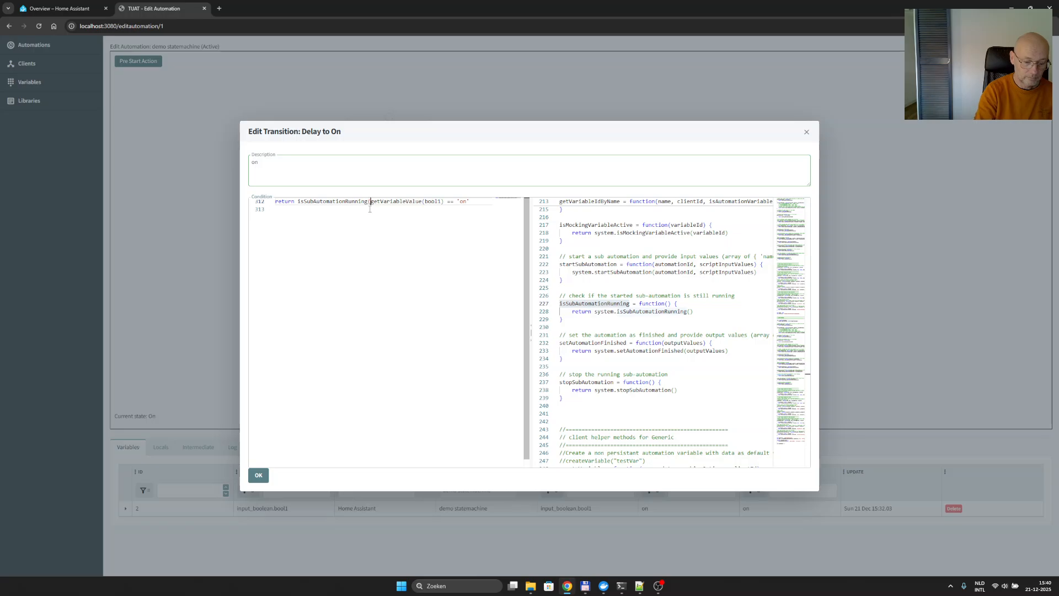
text( &&)
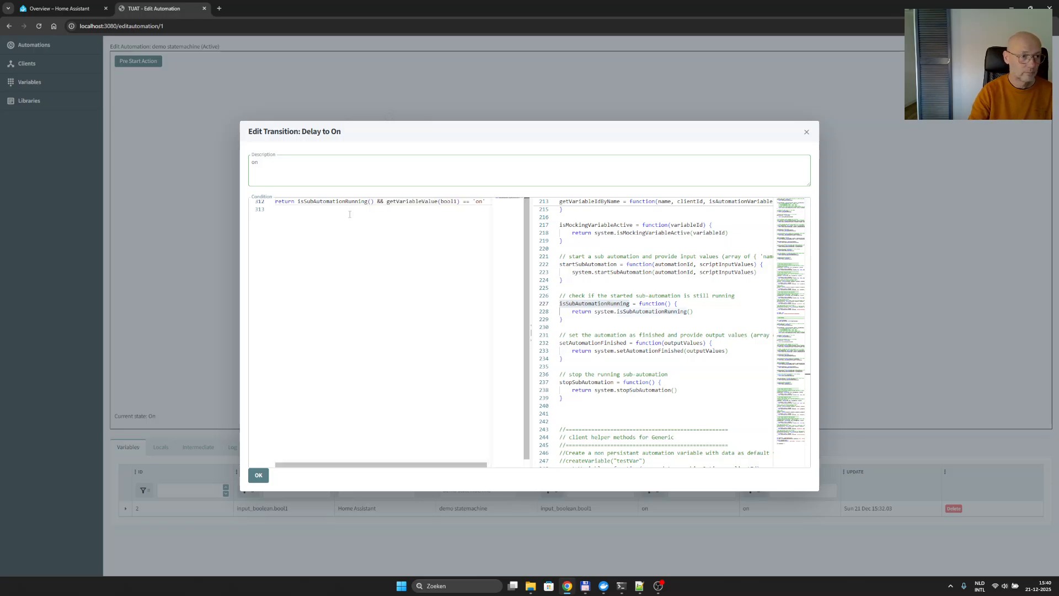
- Negate isSubAutomationRunning() with '!', copy the whole condition line, and accept the Delay to On transition
double_click(299, 201)
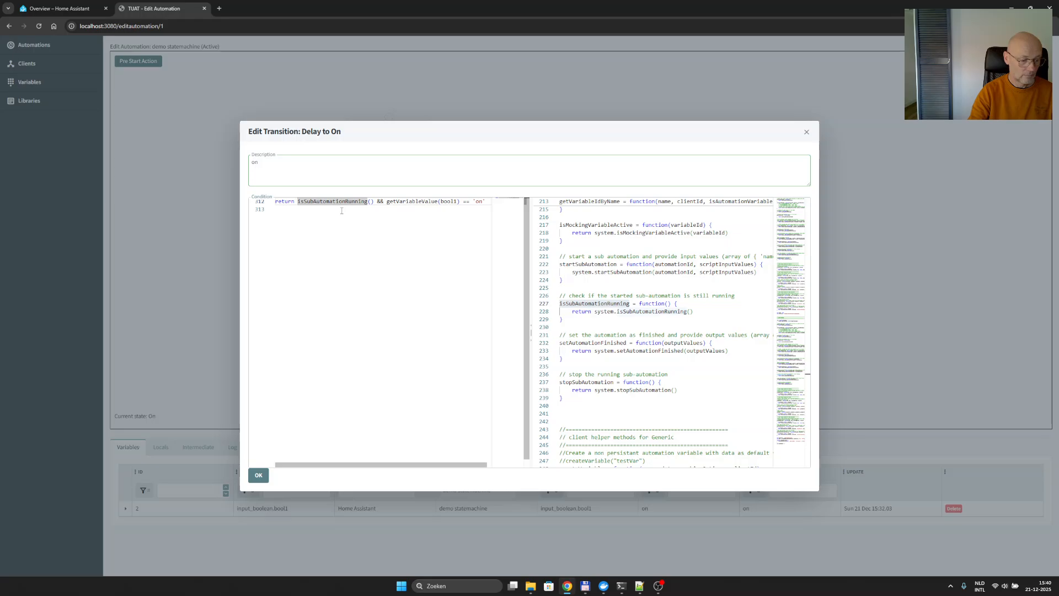
key(Left)
text(!)
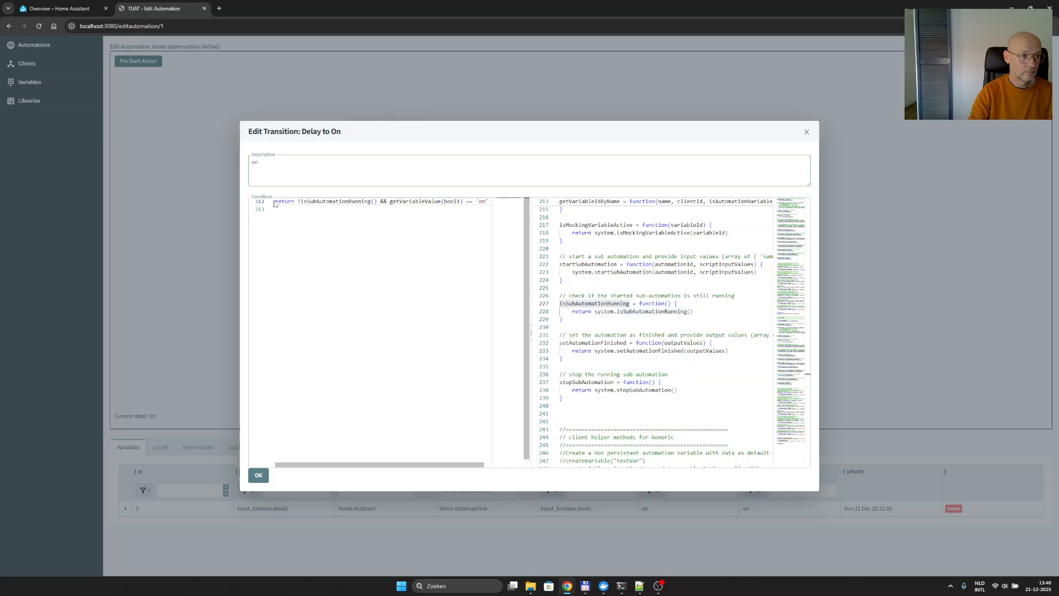
drag(274, 203, 544, 215)
key(ctrl+c)
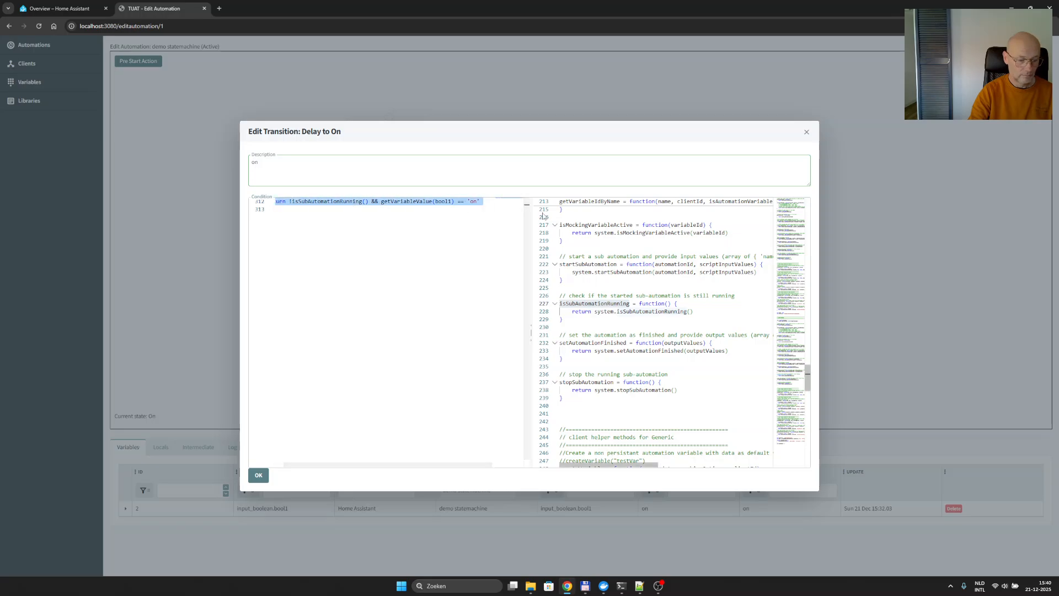
click(258, 475)
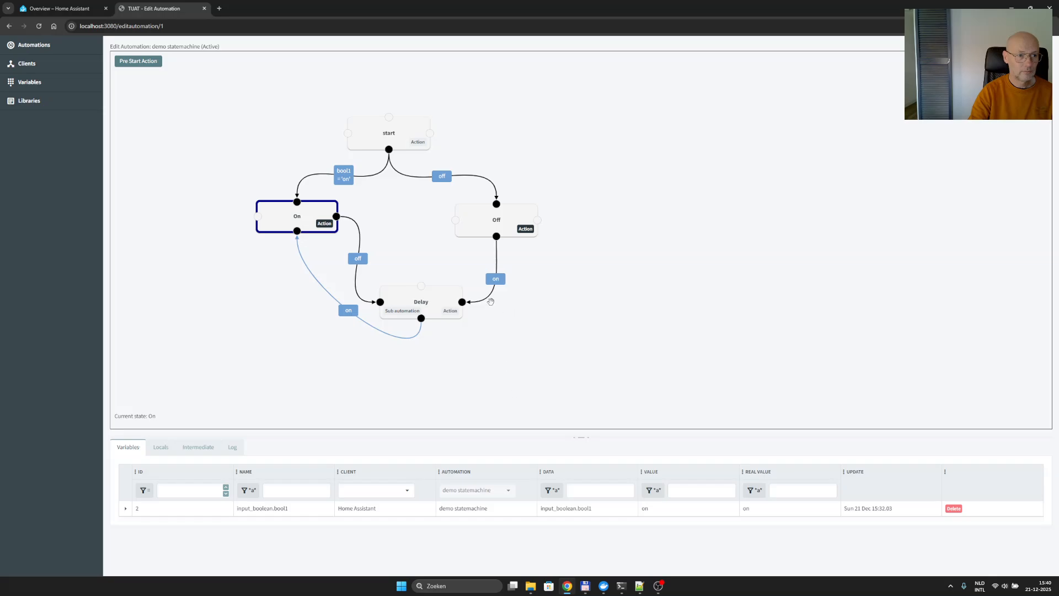
- Add a transition from Delay's bottom point to Off's right point with condition "return !isSubAutomationRunning() && getVariableValue(bool1) == 'off'"
drag(421, 318, 537, 221)
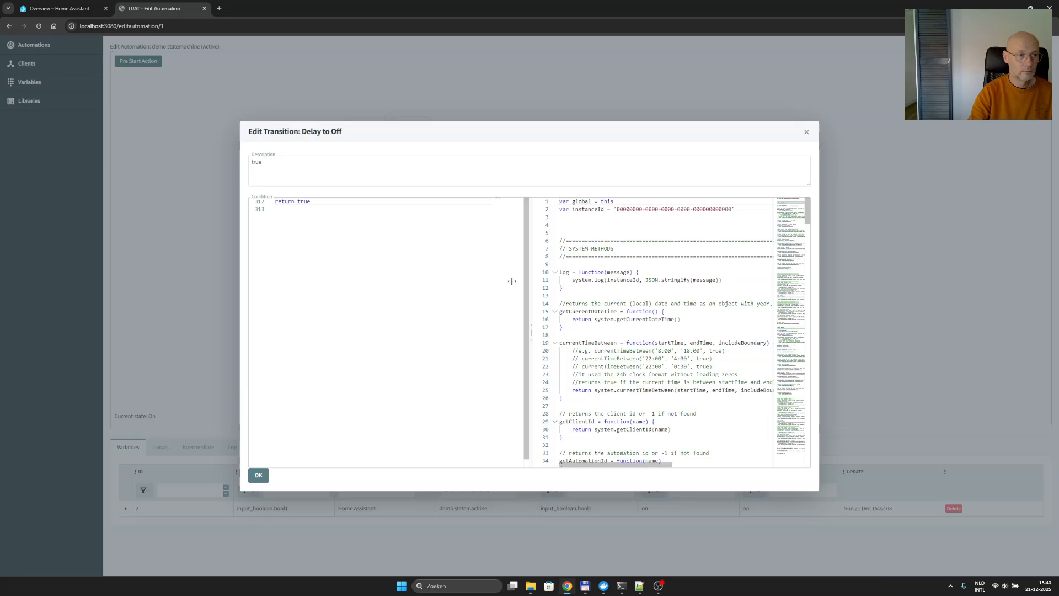
triple_click(317, 202)
key(ctrl+v)
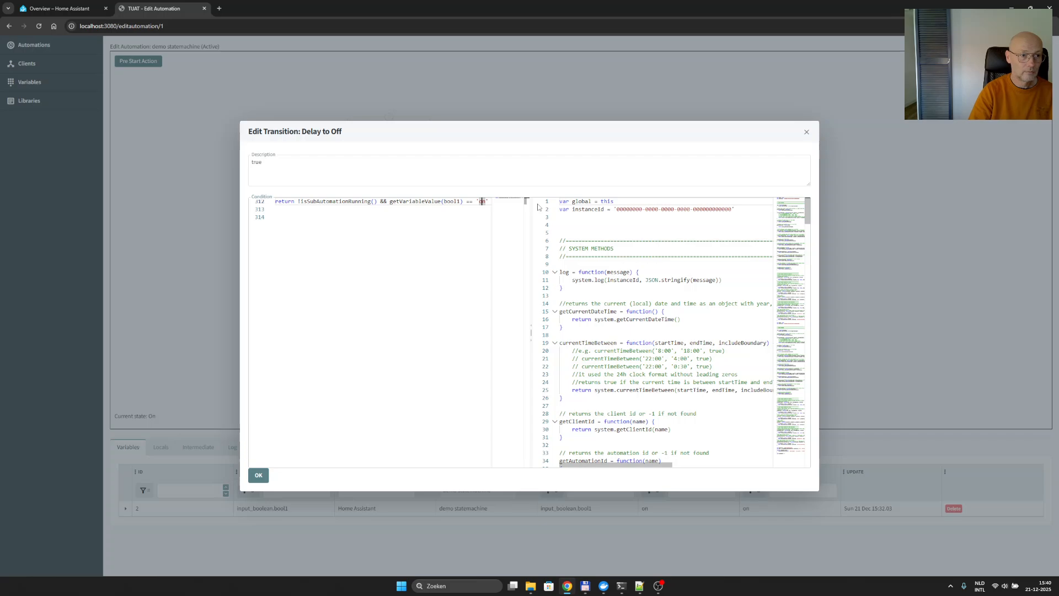
key(BackSpace)
text(ff)
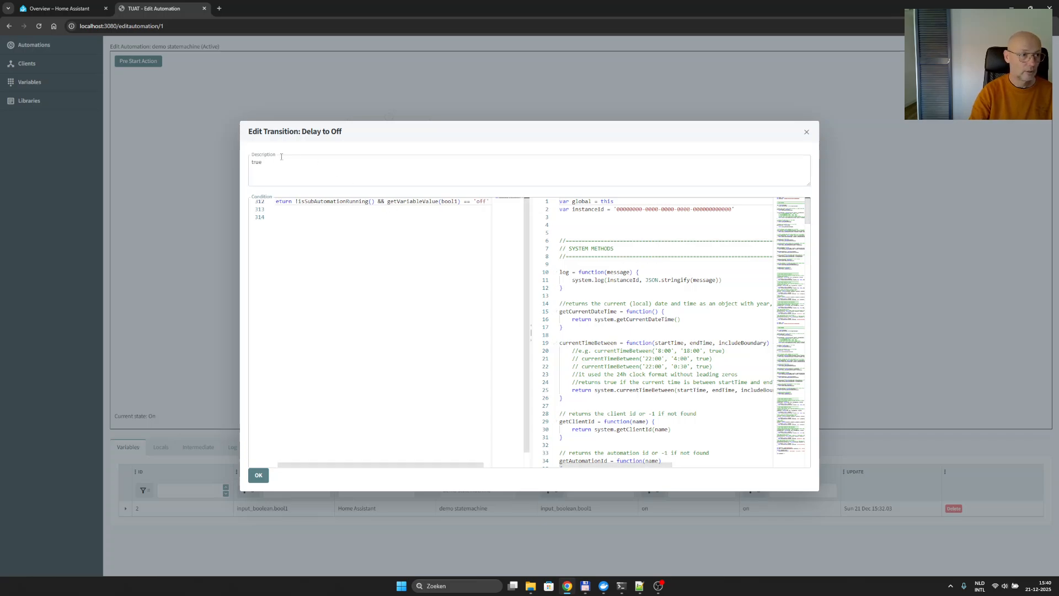
text(off)
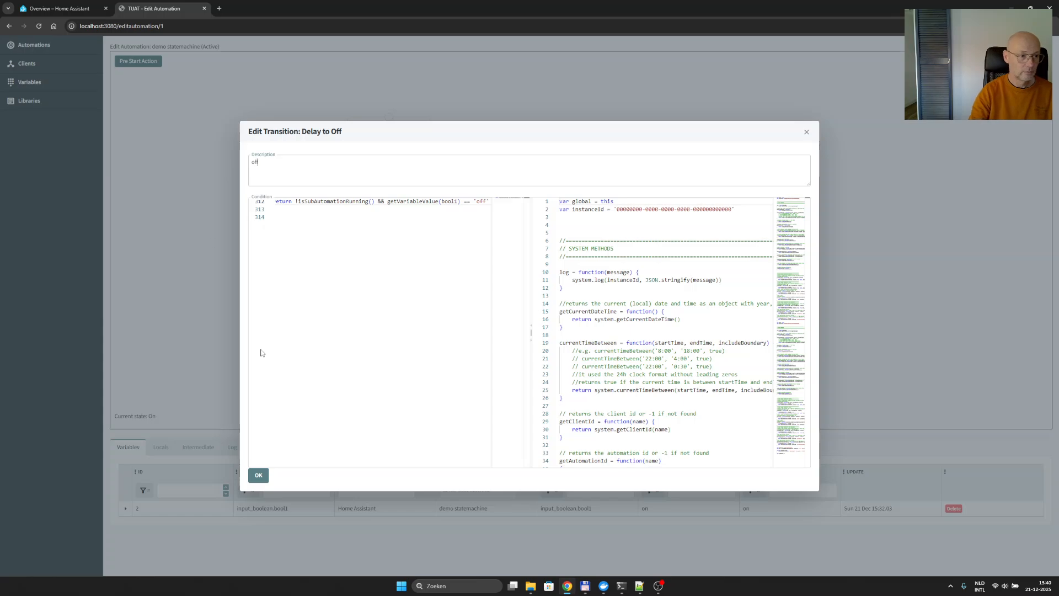
- Set the Delay to Off transition's description to 'off', accept it, and save the automation
click(257, 473)
right_click(302, 336)
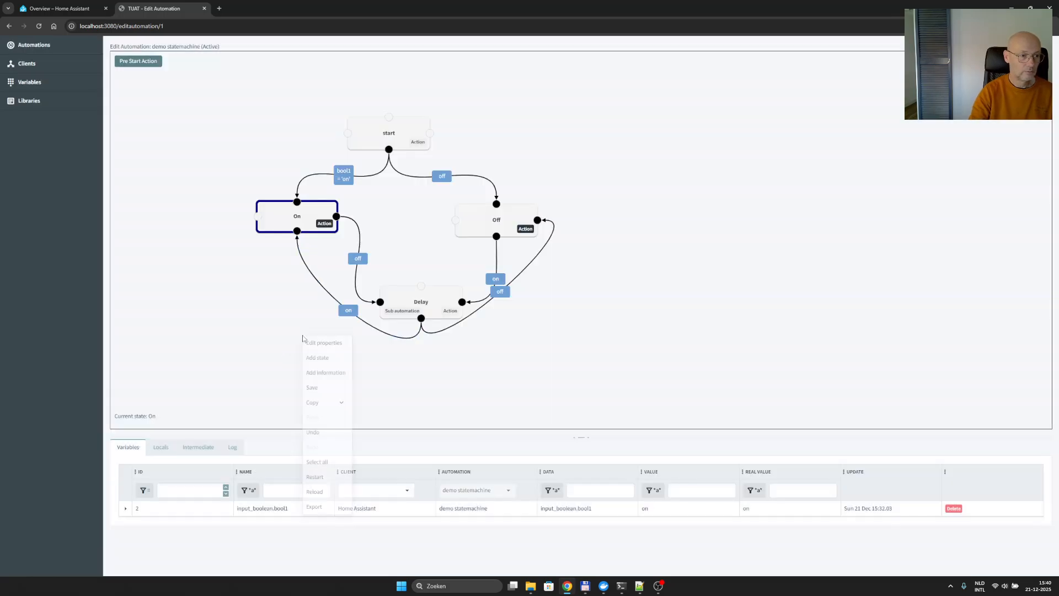
click(314, 387)
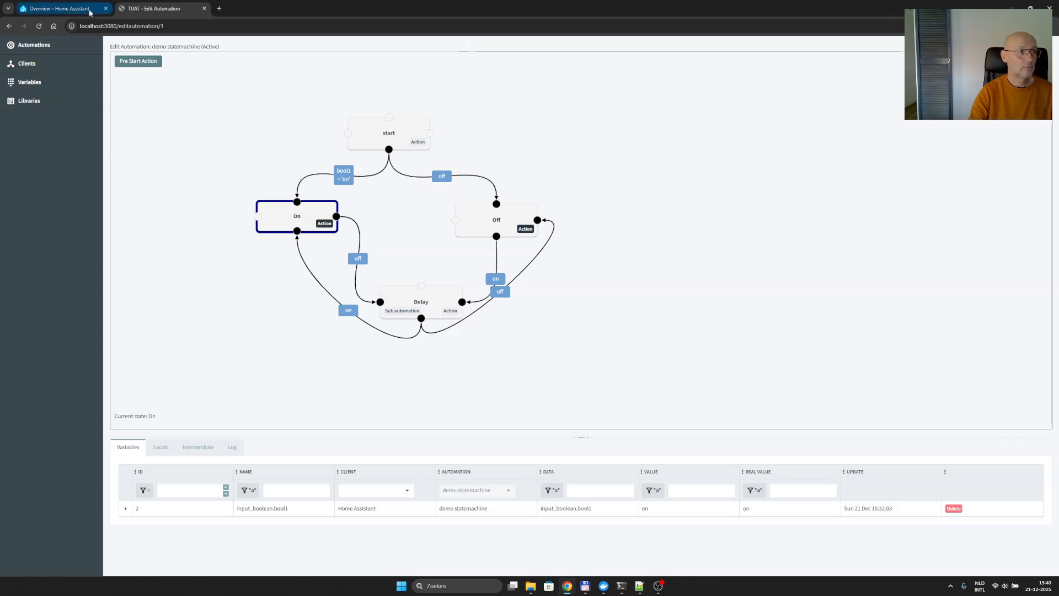
- Switch to Home Assistant, turn the bool1 helper off, and return to TUAT to examine the state change
click(60, 8)
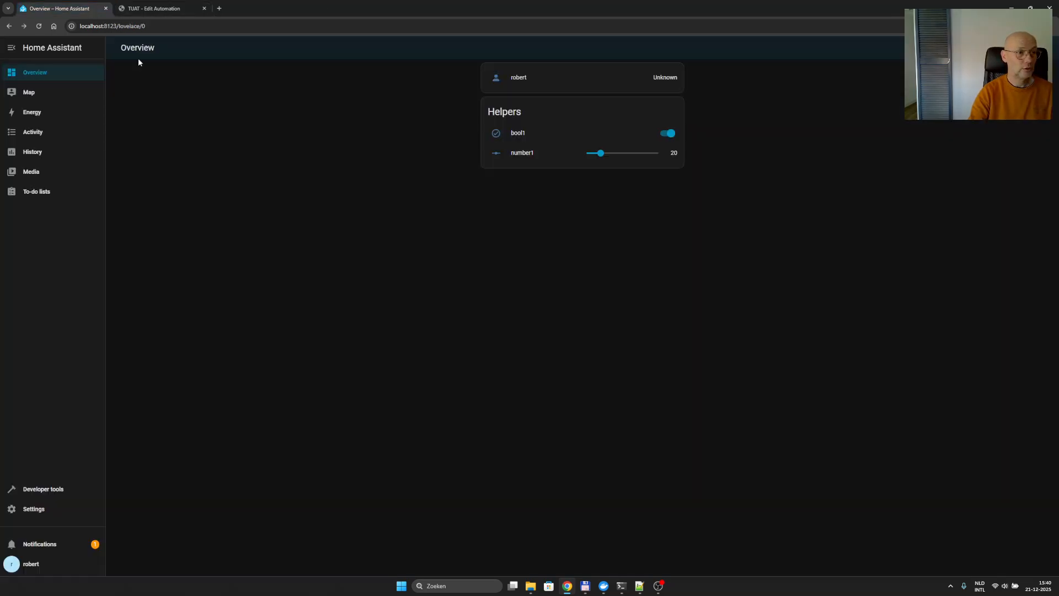
click(669, 133)
click(173, 10)
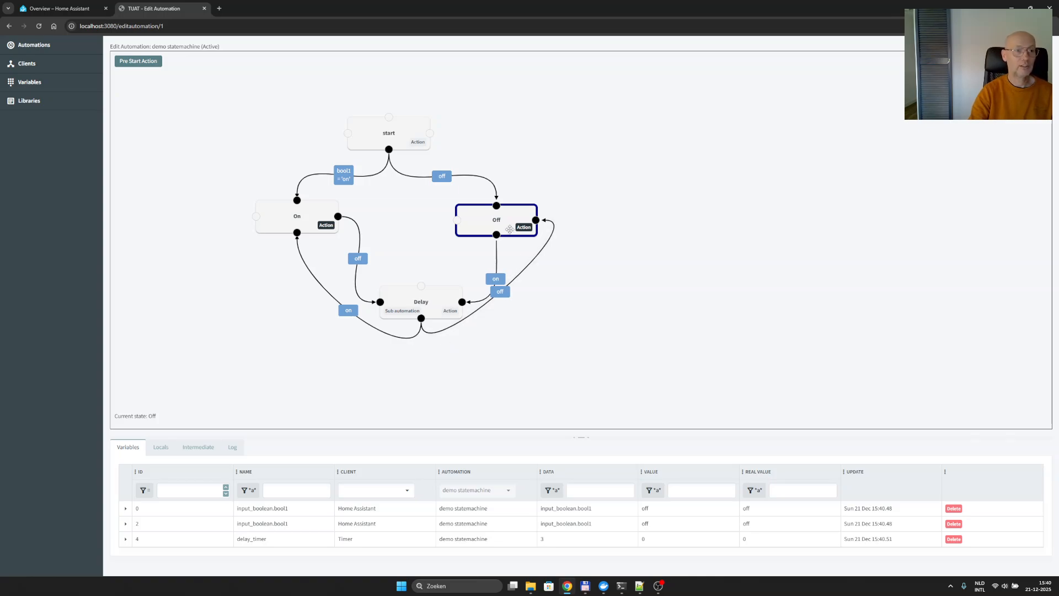
- In Home Assistant, turn bool1 on, off and on again, and return to TUAT to examine the active state
click(59, 9)
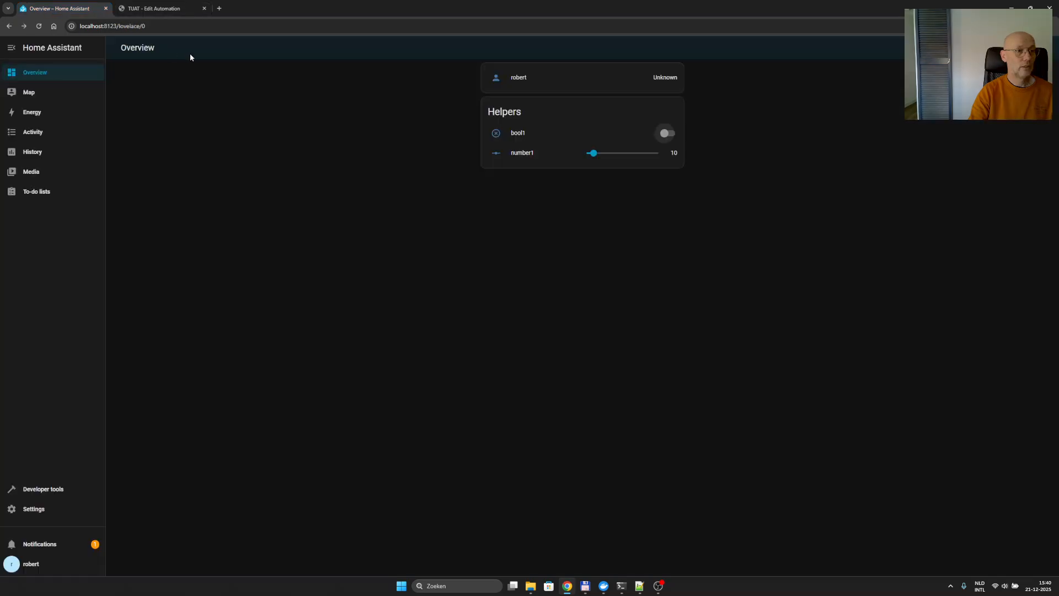
click(667, 134)
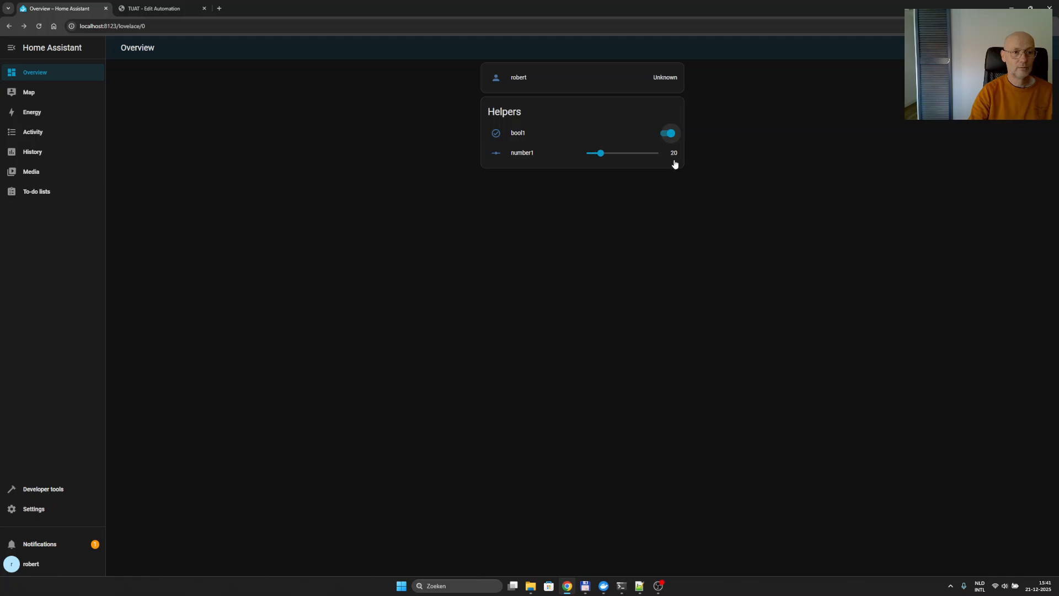
click(668, 134)
click(668, 134)
click(179, 8)
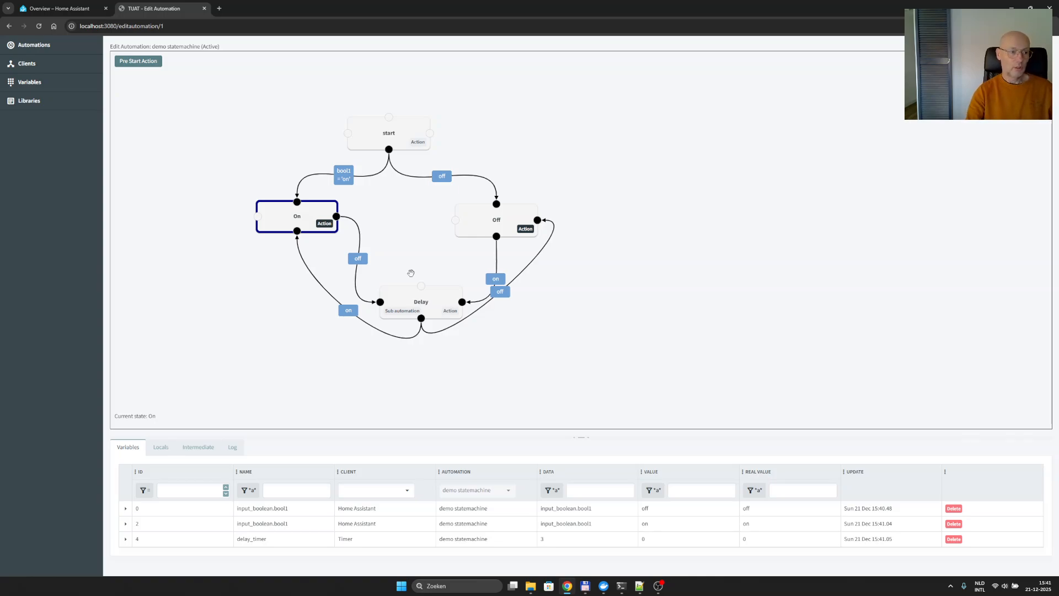
- View the sub automation used by the Delay state in its own tab, then close that tab
click(396, 311)
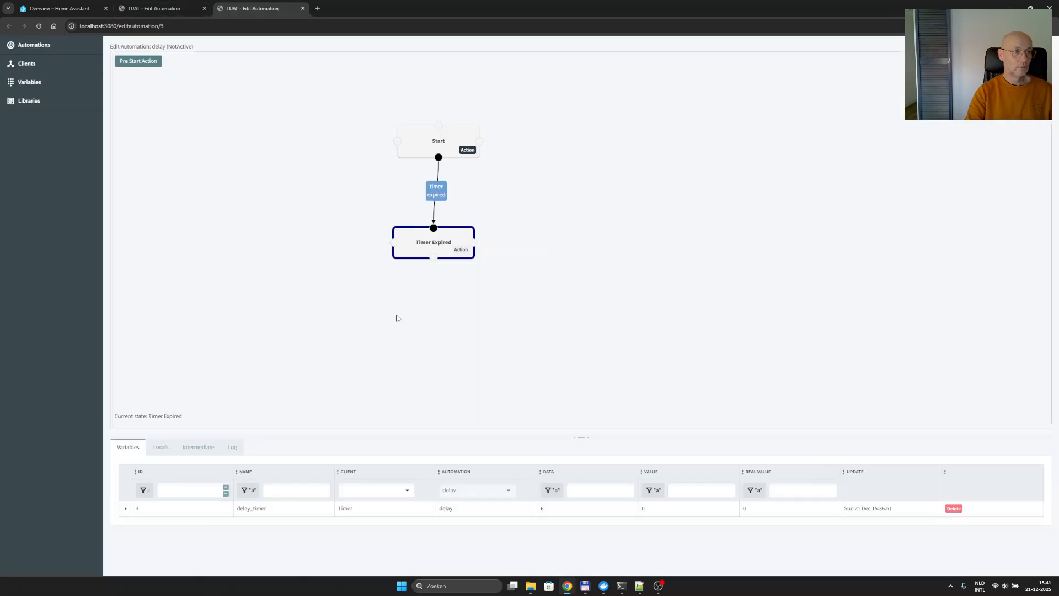
click(303, 9)
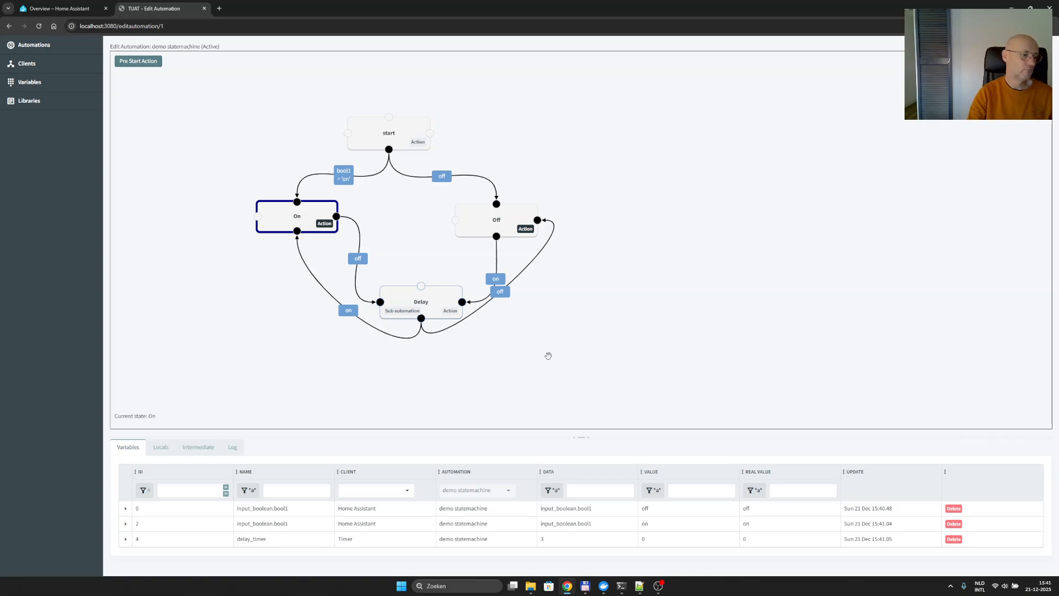
- Open the bookmarked TUAT - Automations site in a new browser tab and examine the code of its ha library
click(220, 10)
click(82, 41)
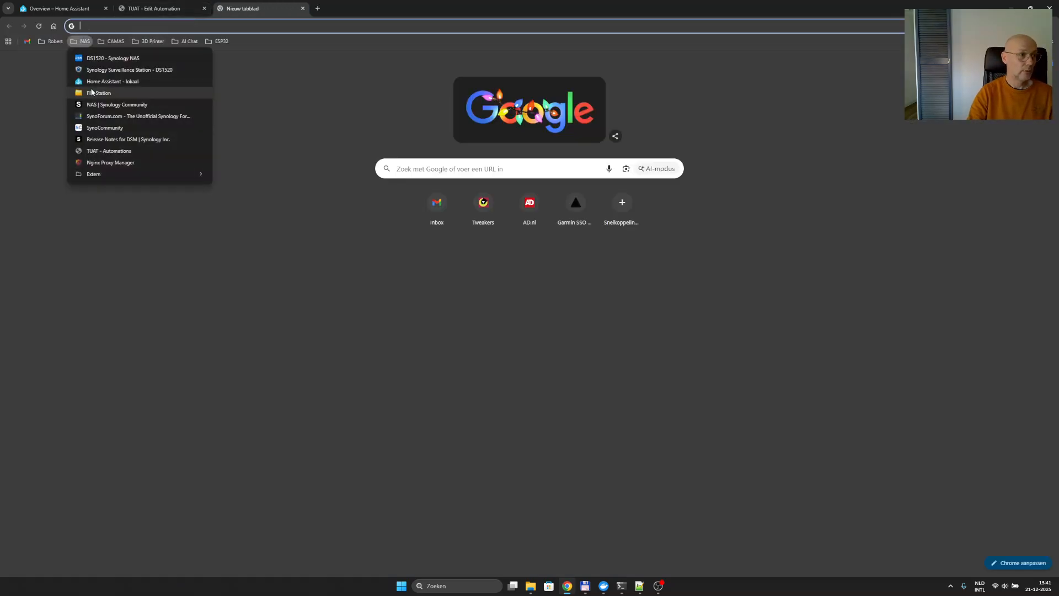
click(93, 152)
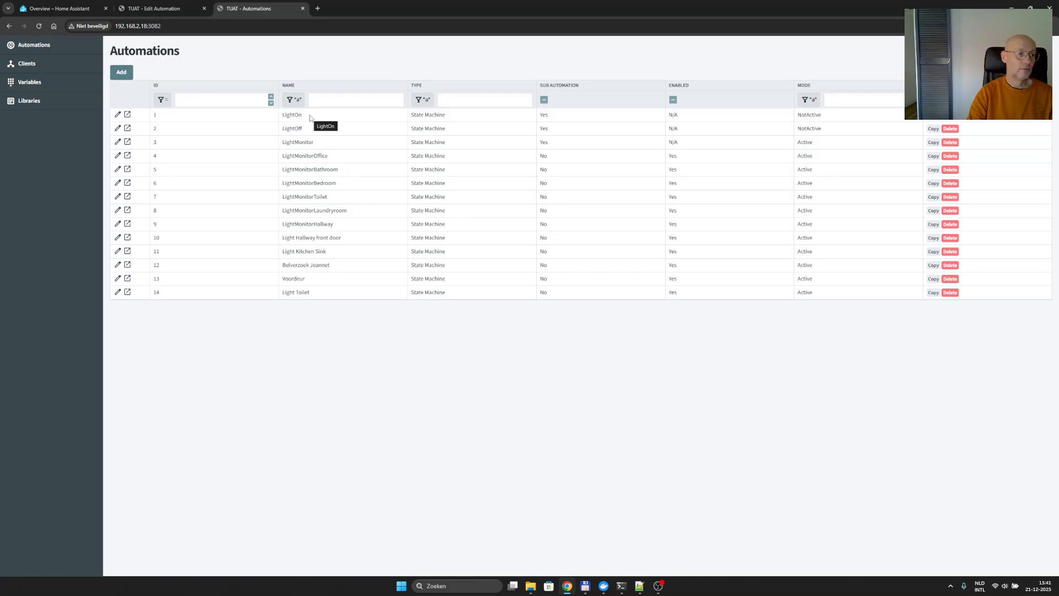
click(36, 103)
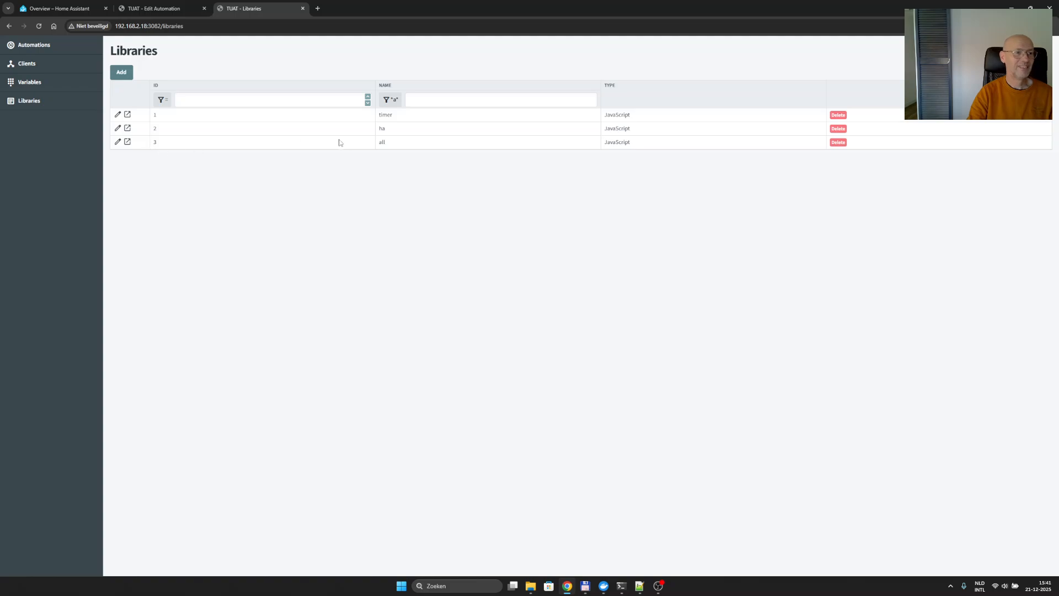
double_click(382, 130)
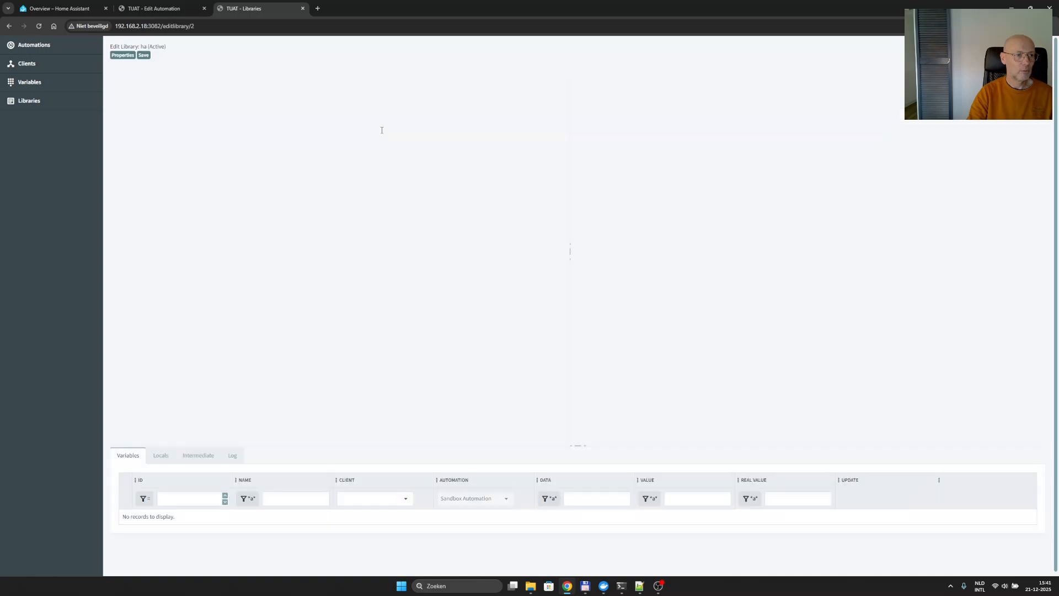
scroll(311, 145, down, 5)
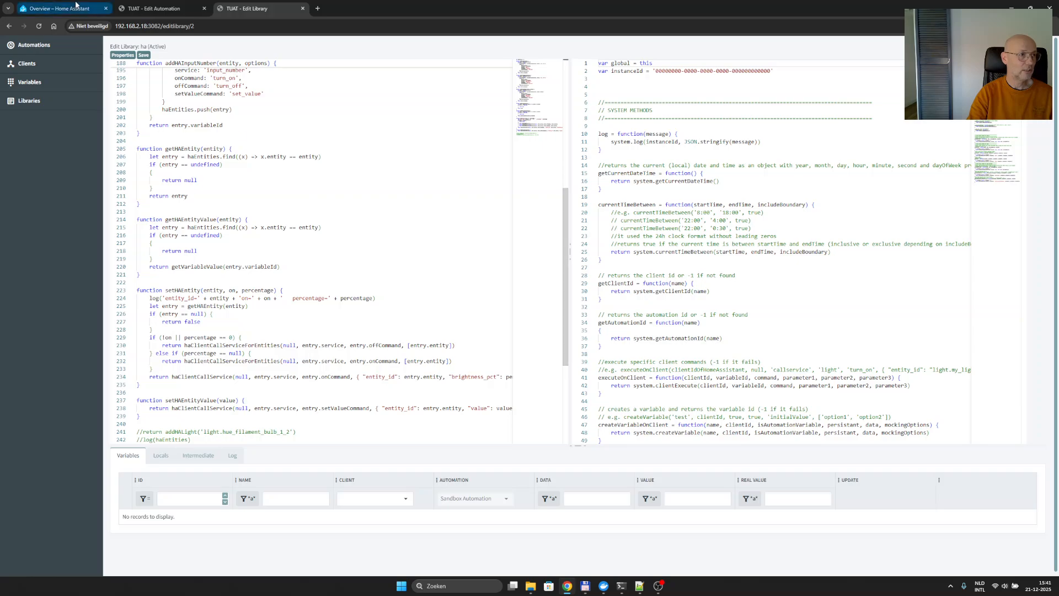
- Open the LightOn automation and examine the entity argument in its pre start action
click(39, 45)
click(320, 118)
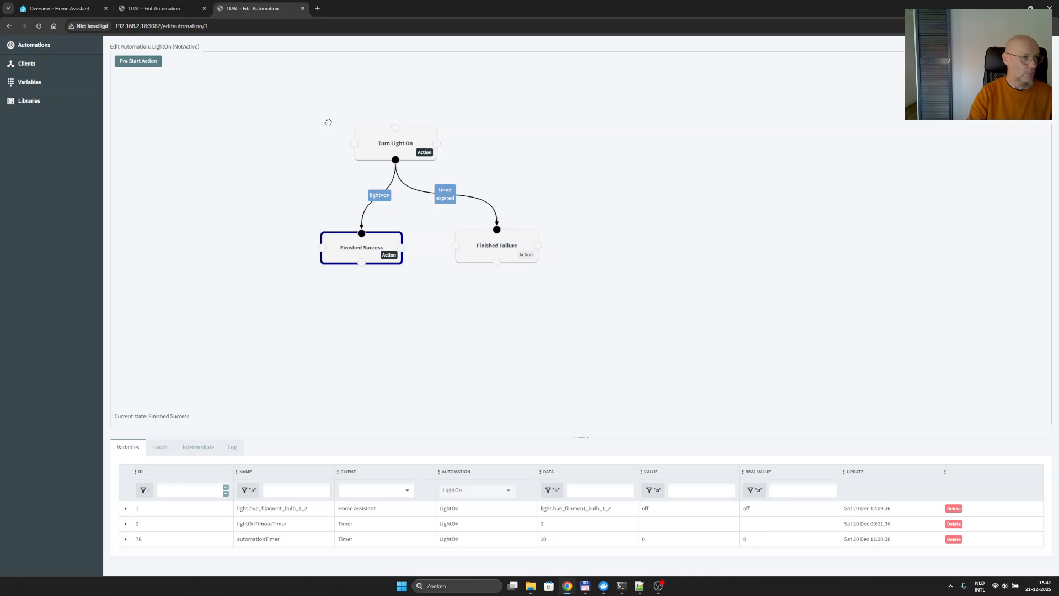
click(138, 62)
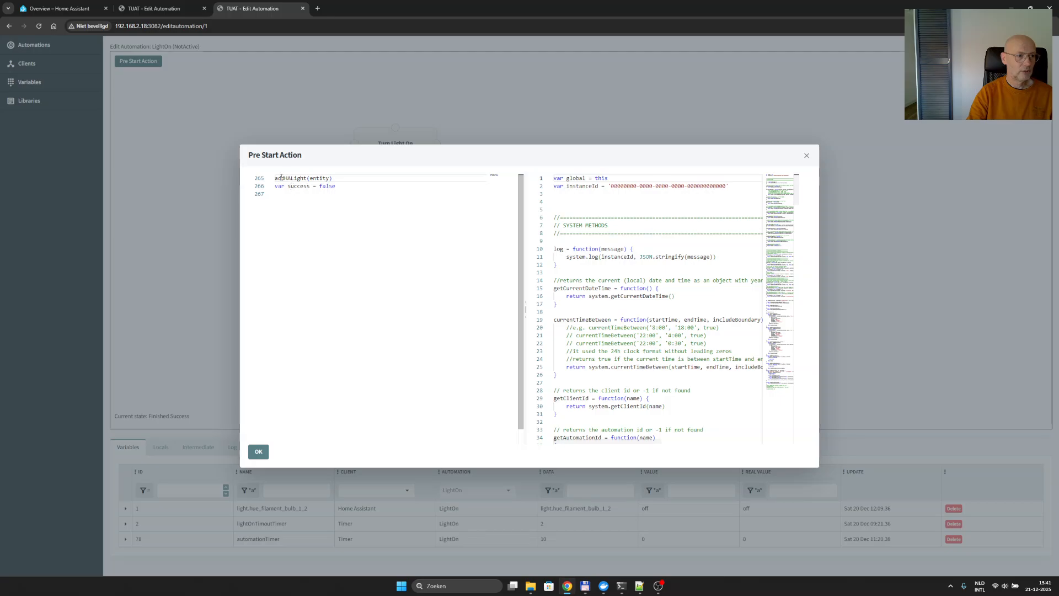
double_click(315, 179)
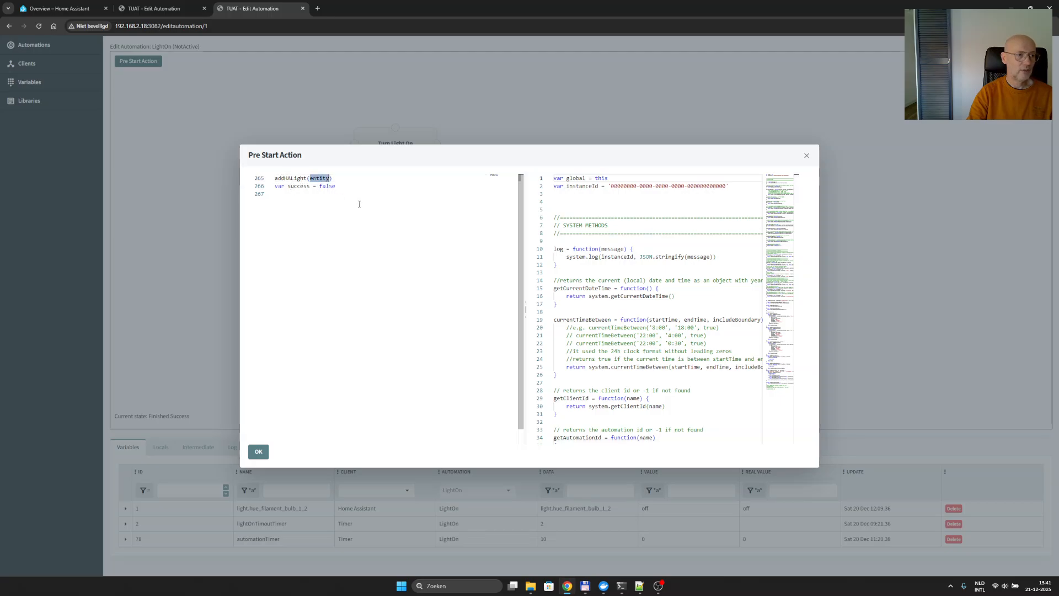
click(806, 156)
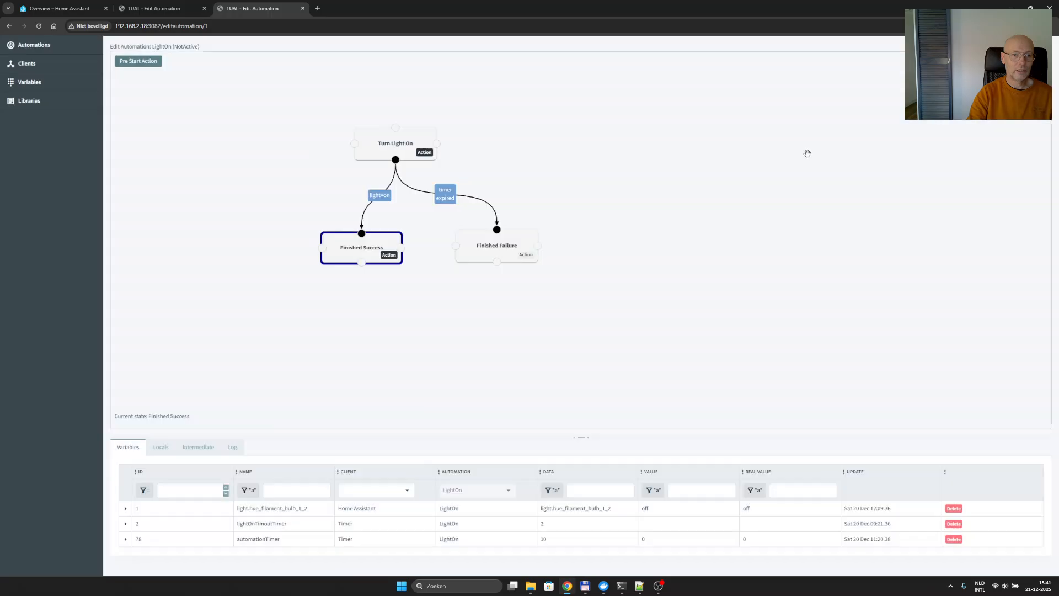
- Examine LightOn's automation properties, including the default value of its light entity parameter, and close them without changes
right_click(423, 102)
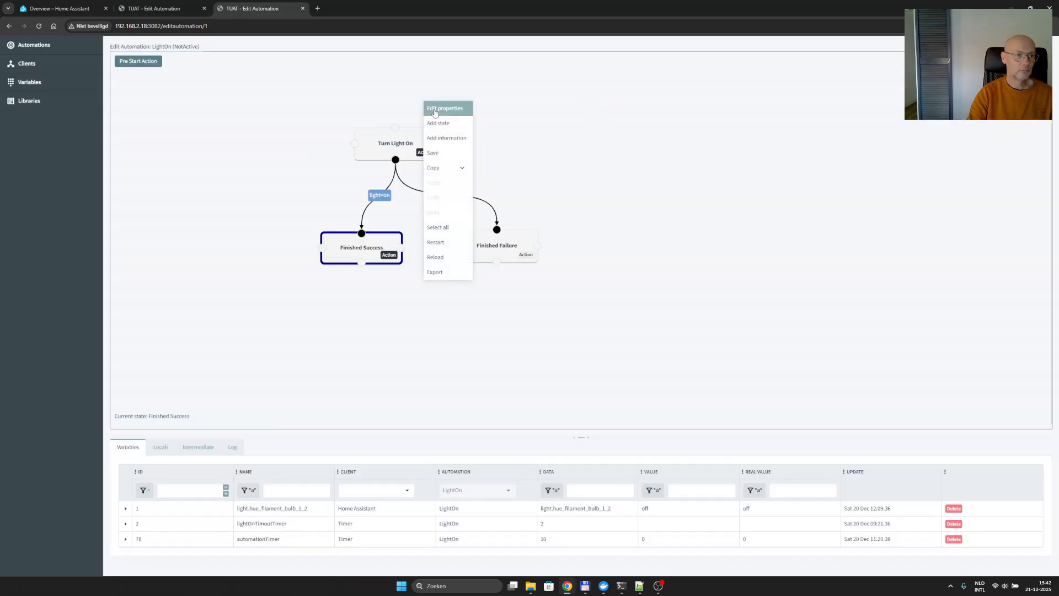
click(432, 109)
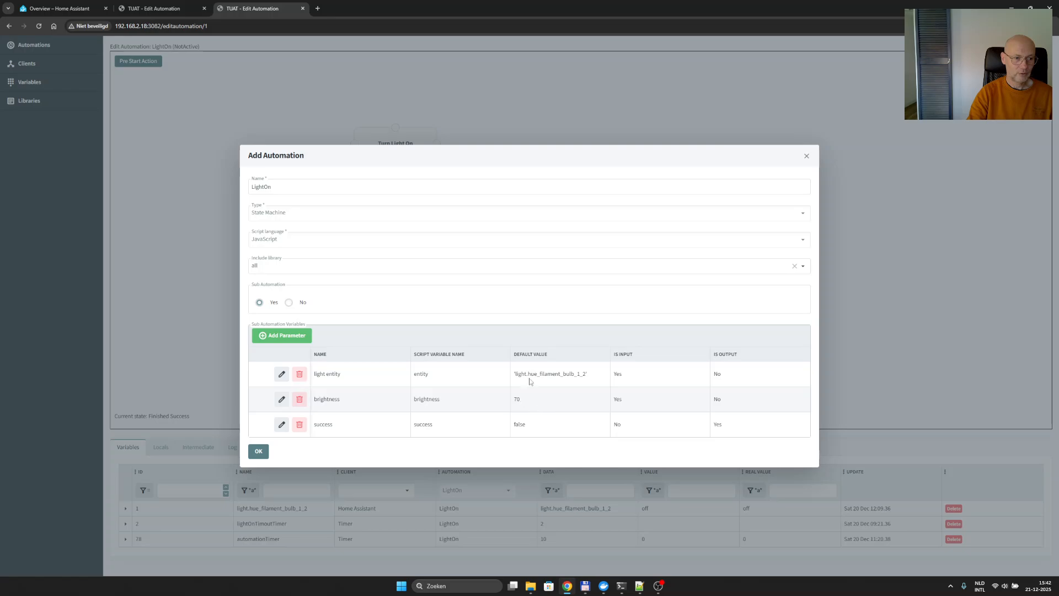
drag(535, 374, 567, 374)
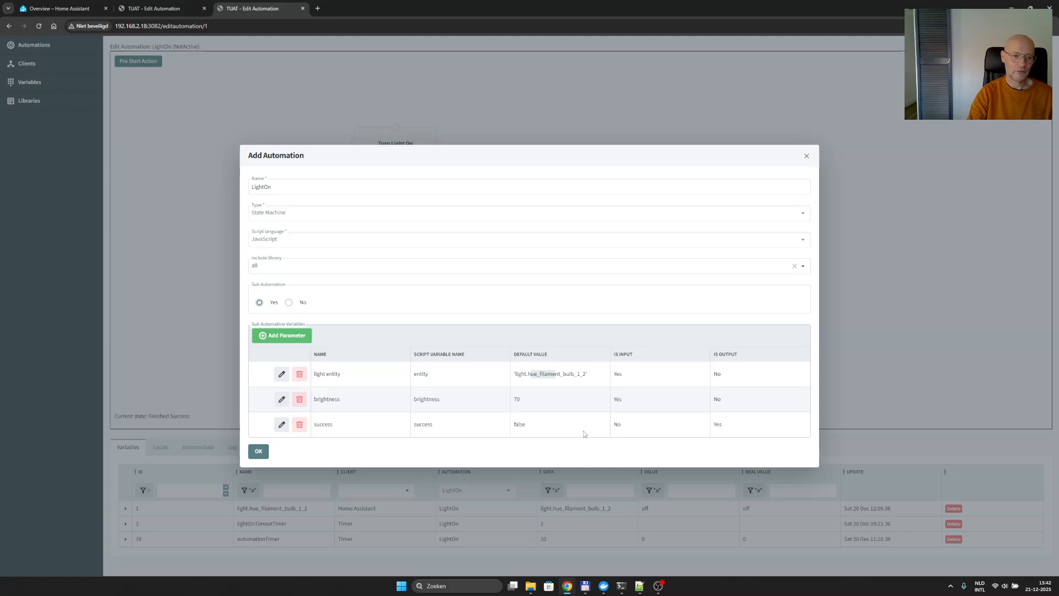
click(806, 155)
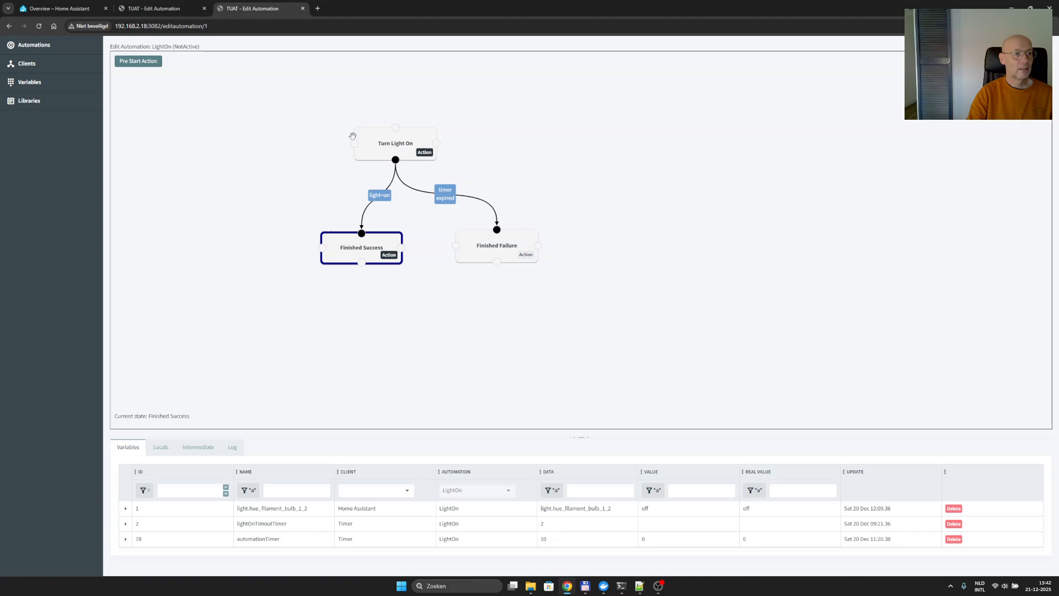
- Examine the addHALight call in LightOn's pre start action
click(123, 60)
click(289, 178)
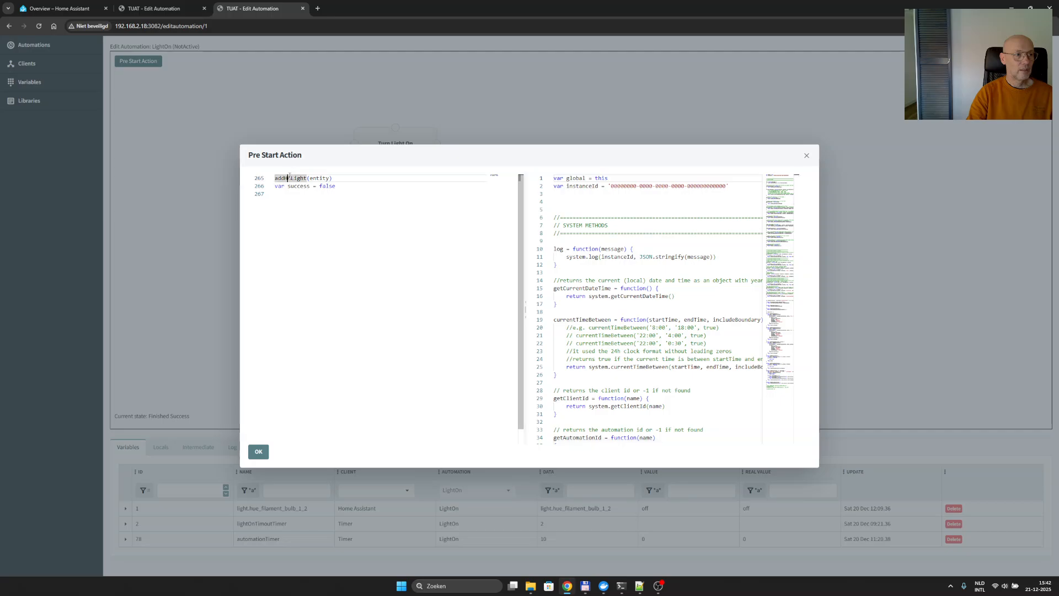
double_click(289, 178)
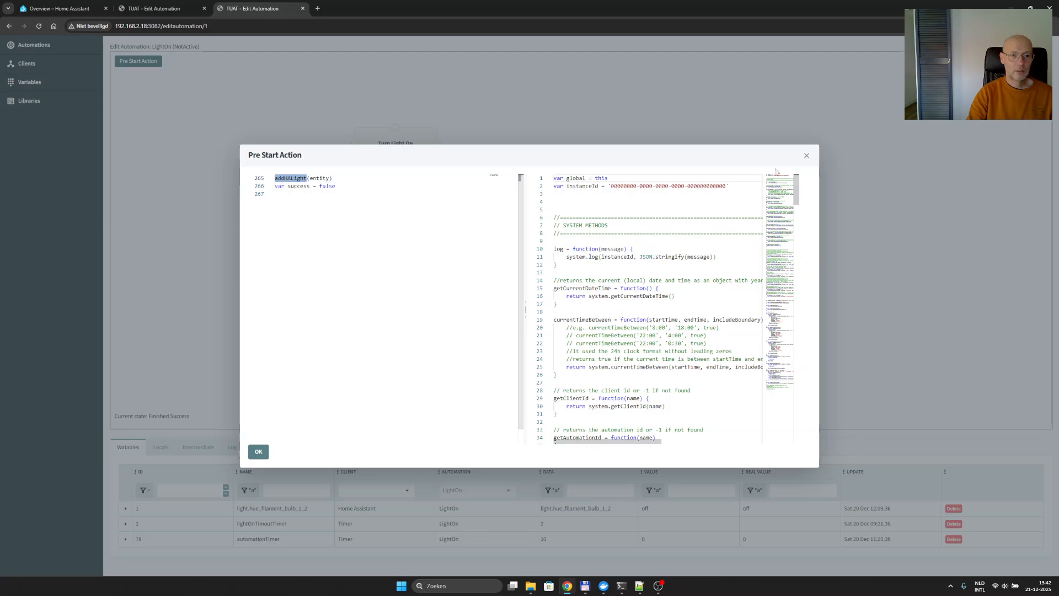
click(806, 156)
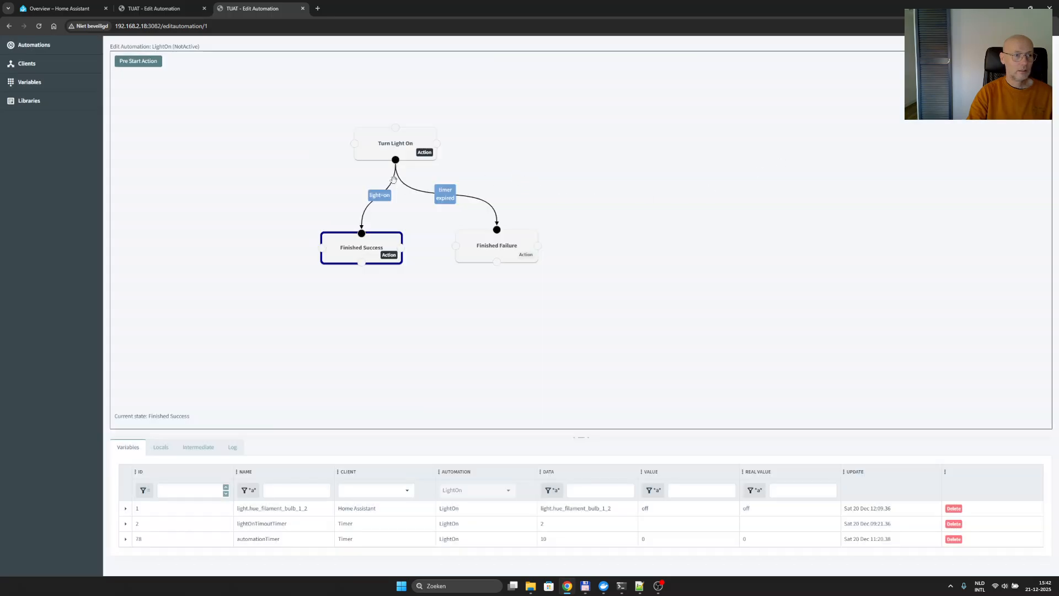
- Examine the Turn Light On state's entry action and the condition of its transition to Finished Success
click(424, 153)
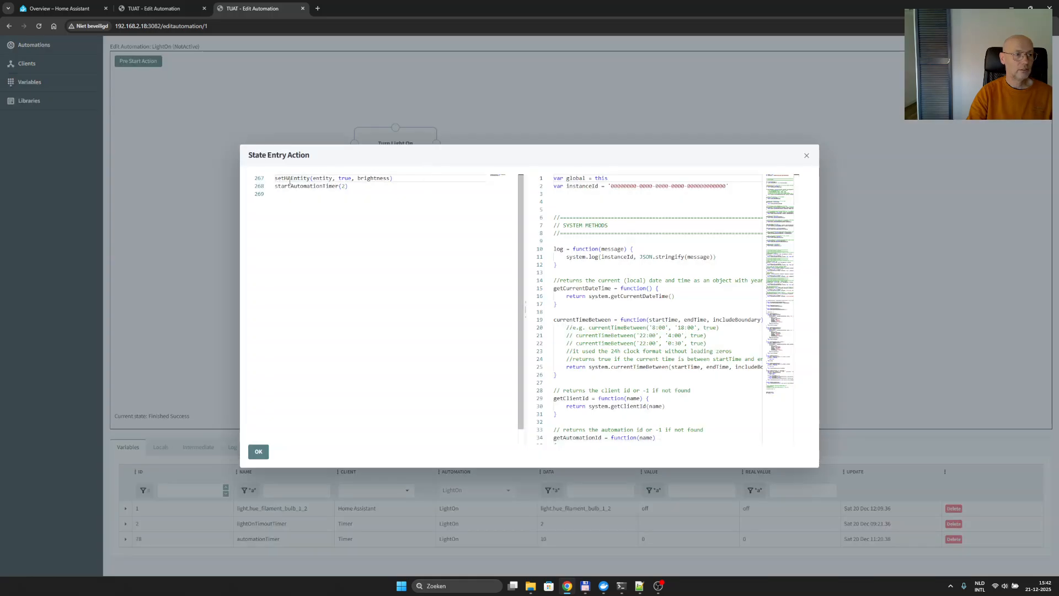
double_click(319, 178)
double_click(346, 178)
double_click(380, 178)
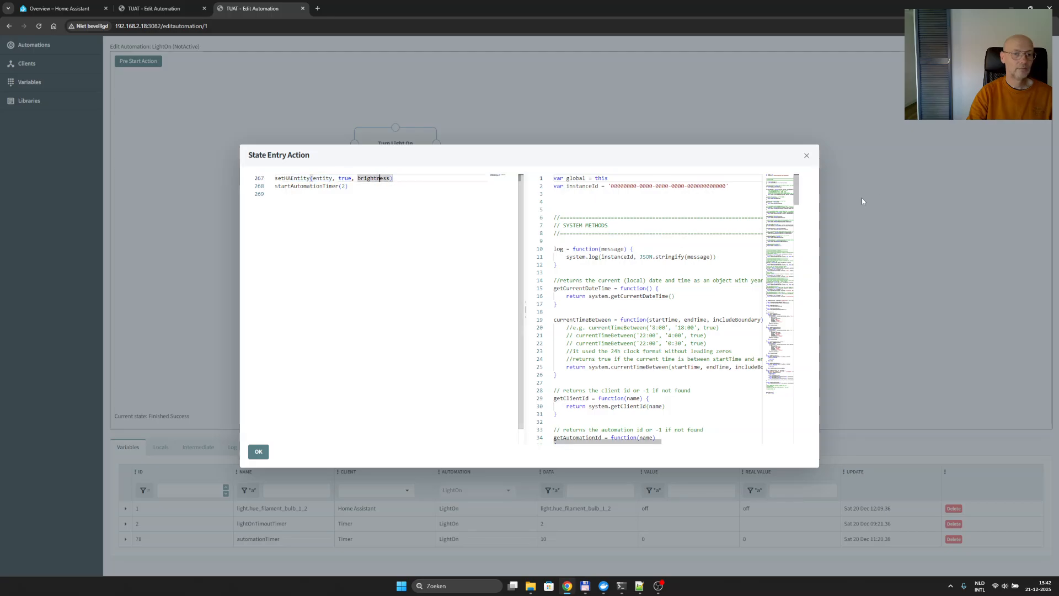
click(807, 155)
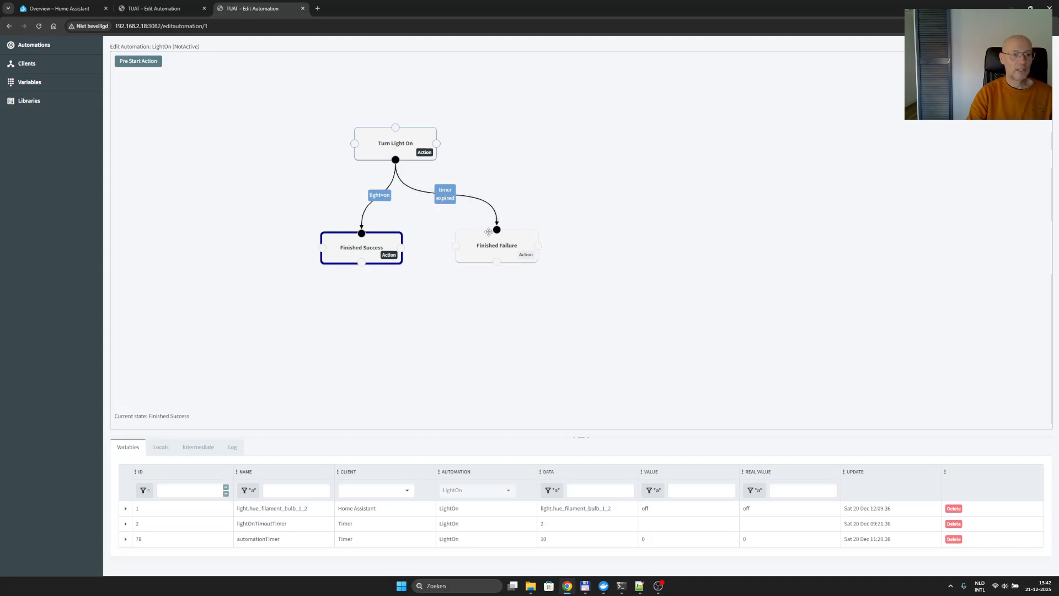
double_click(379, 201)
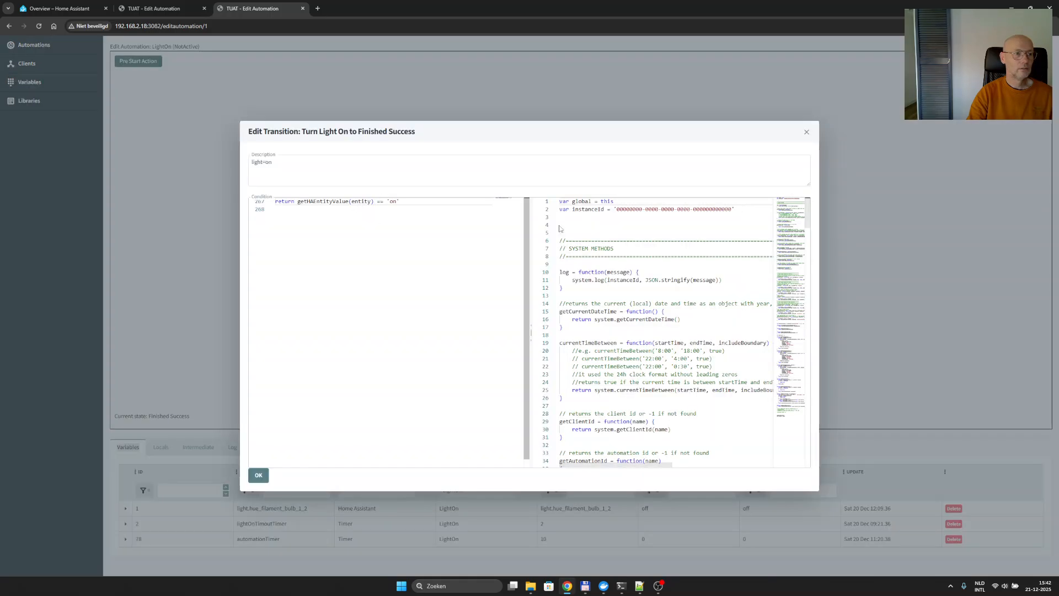
click(807, 132)
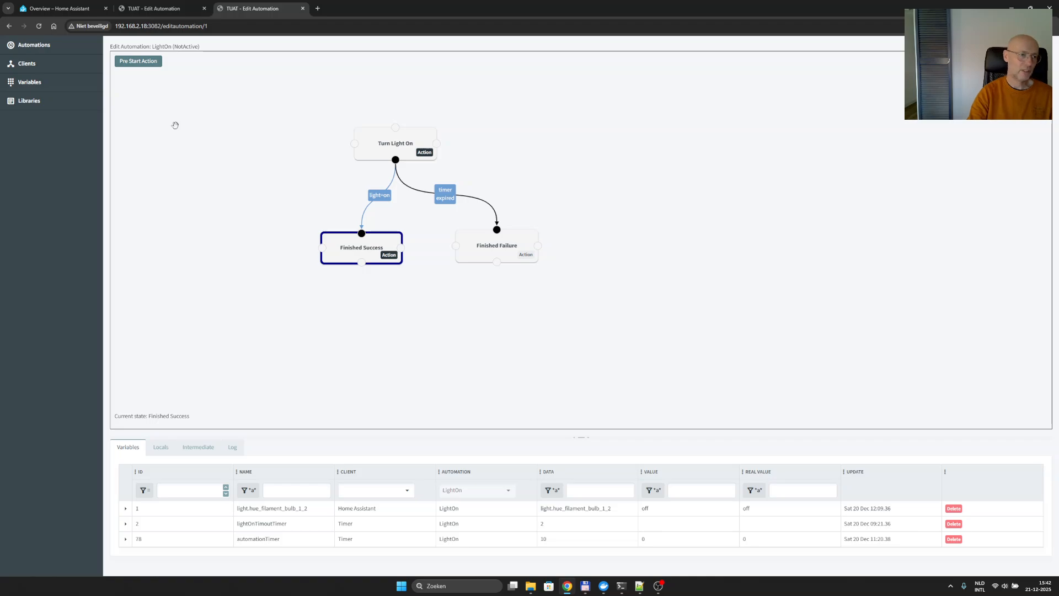
- Open the LightMonitor automation and examine its properties and sub automation variables, leaving them unchanged
click(37, 46)
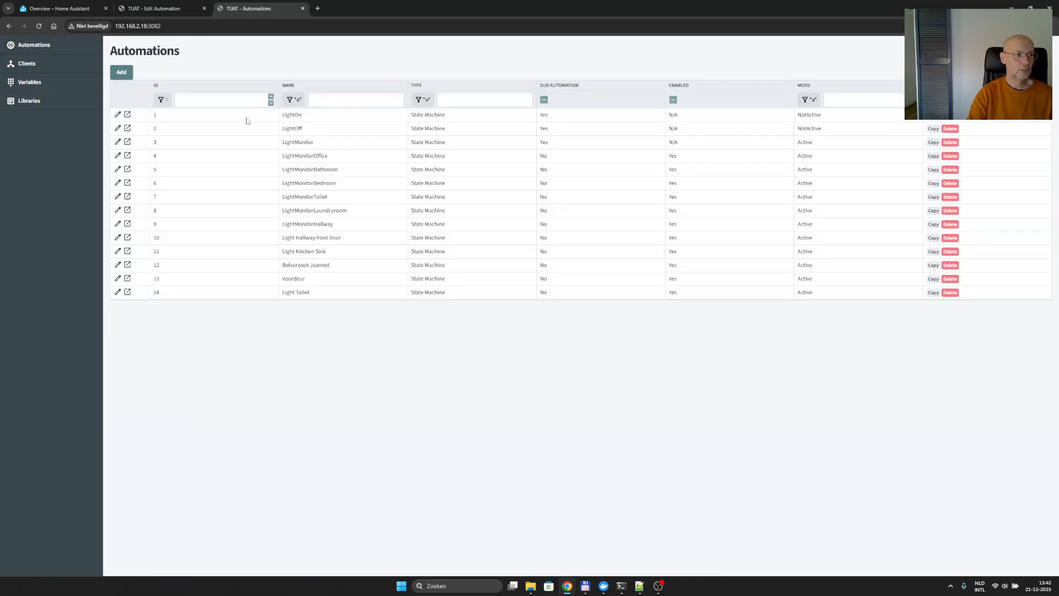
click(319, 143)
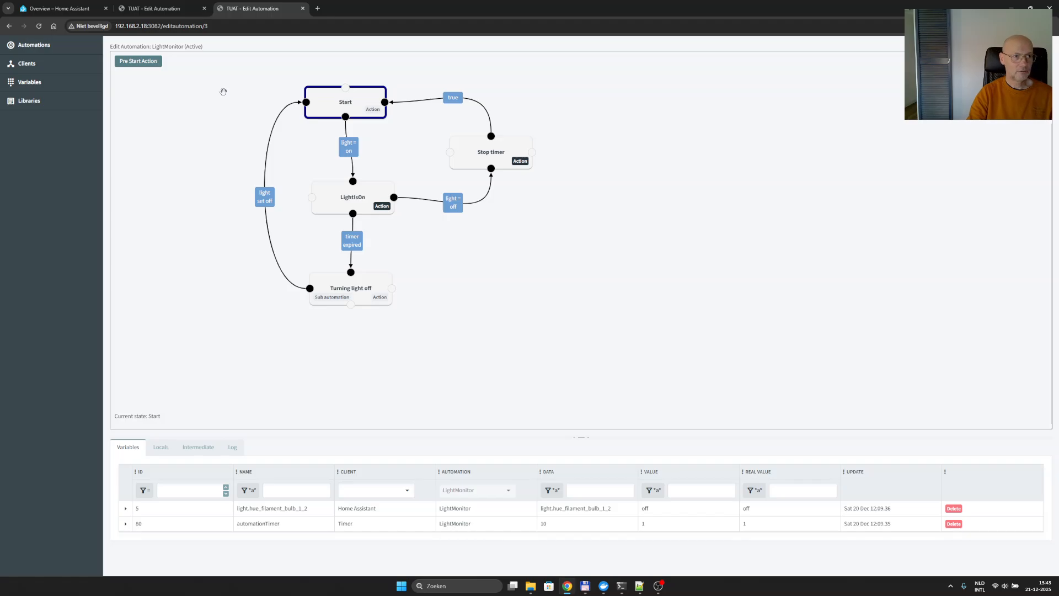
right_click(182, 75)
click(199, 84)
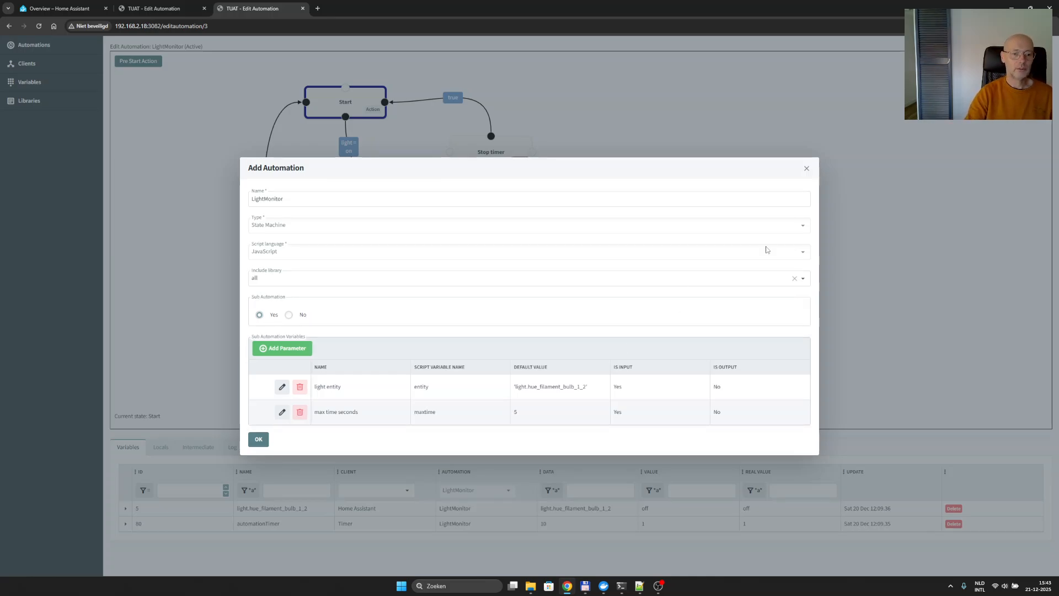
click(807, 168)
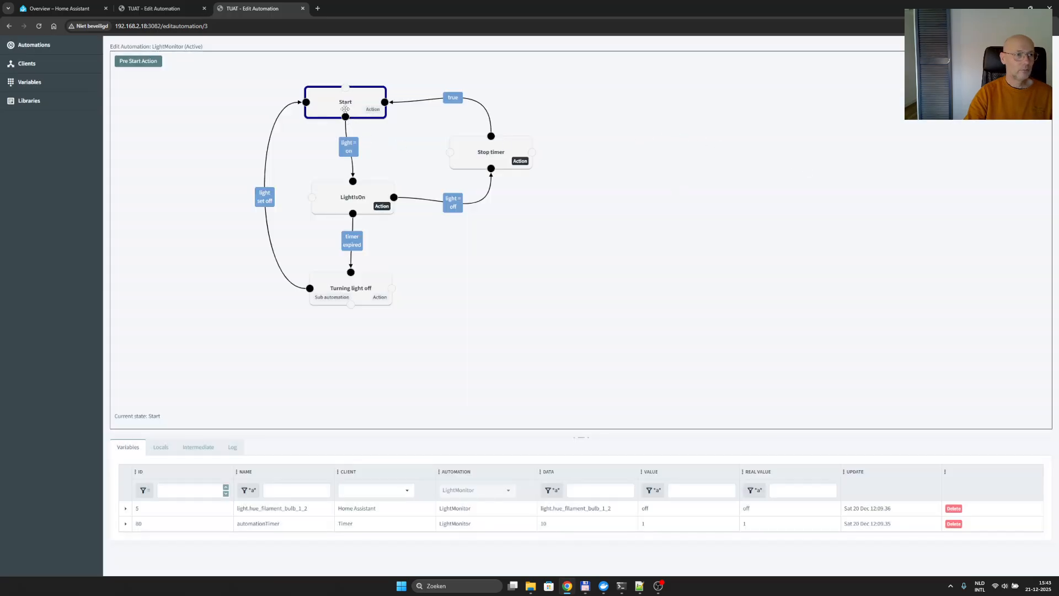
- Examine the Start to LightIsOn transition's condition and the lightOn and turnLightOff functions in LightMonitor's pre start action
double_click(349, 152)
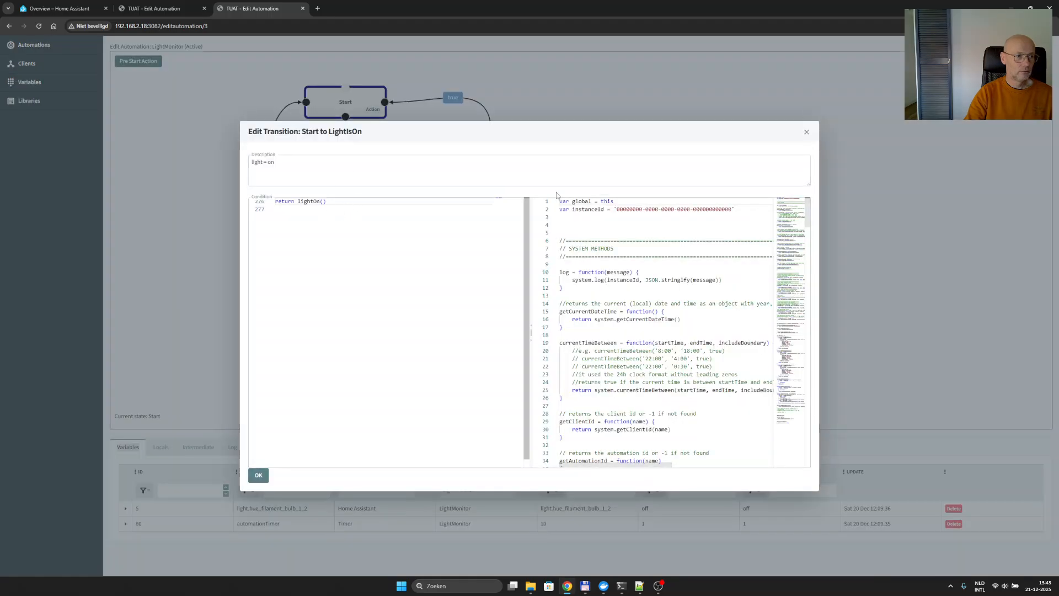
click(806, 132)
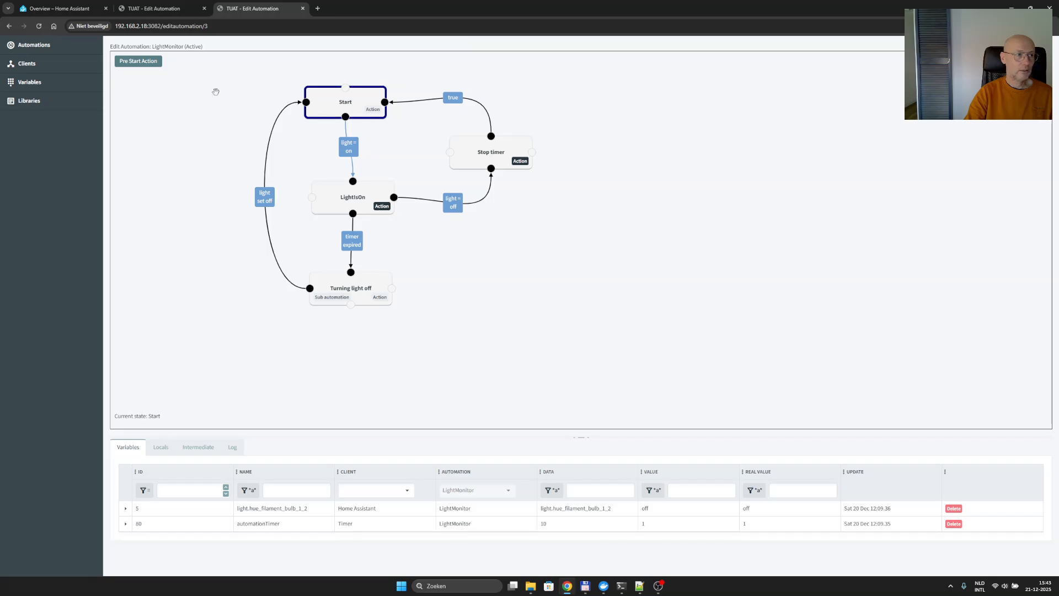
click(139, 62)
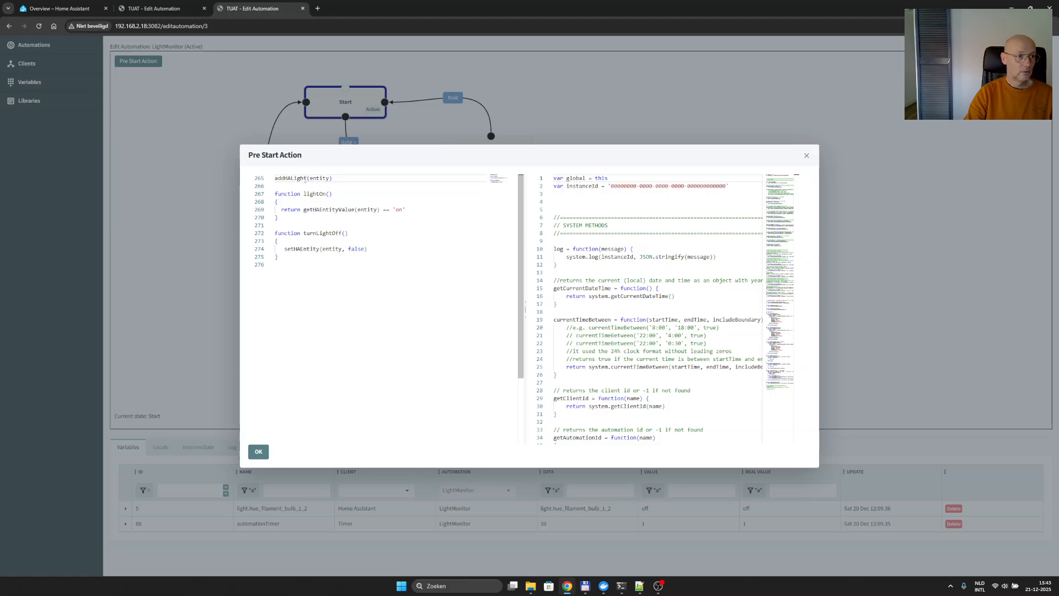
double_click(325, 177)
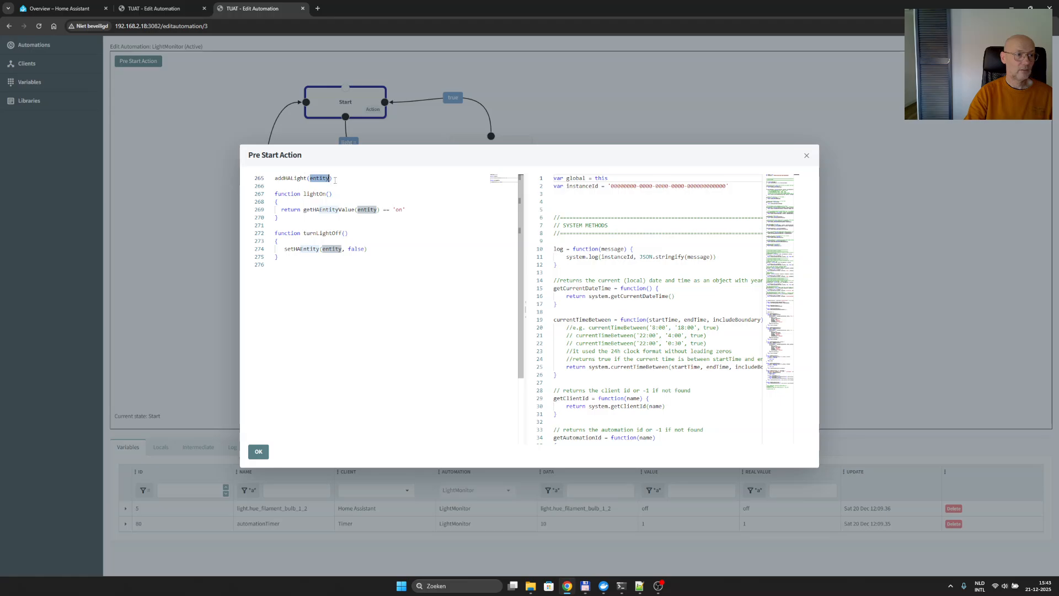
double_click(324, 194)
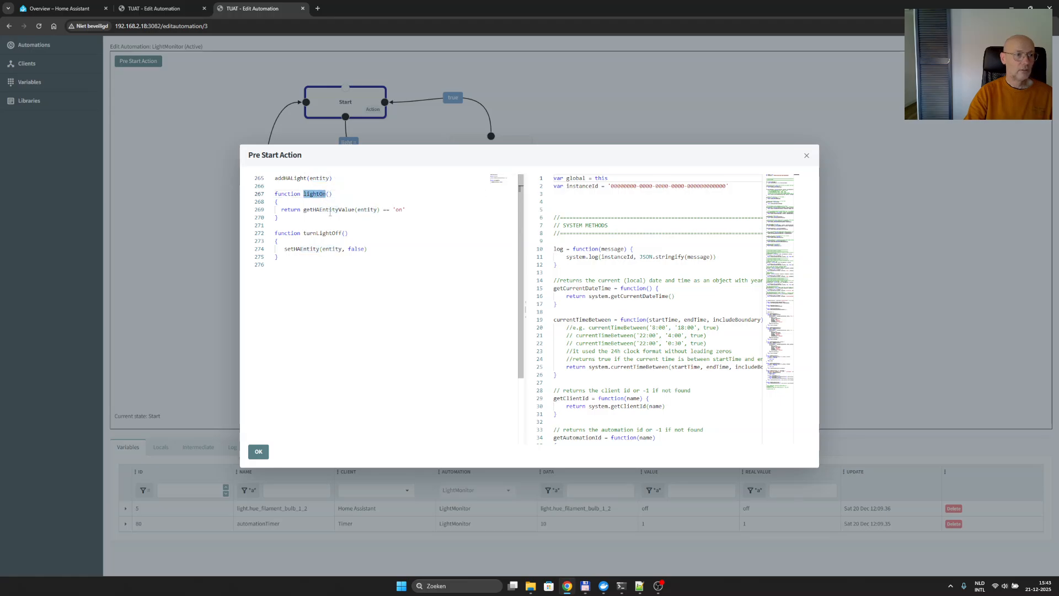
double_click(330, 233)
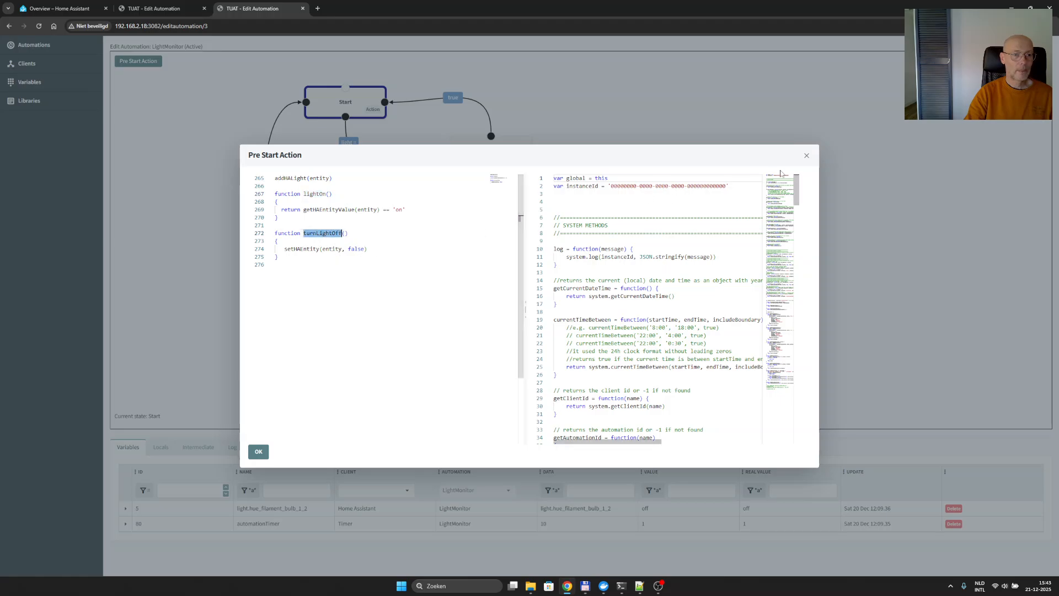
click(807, 156)
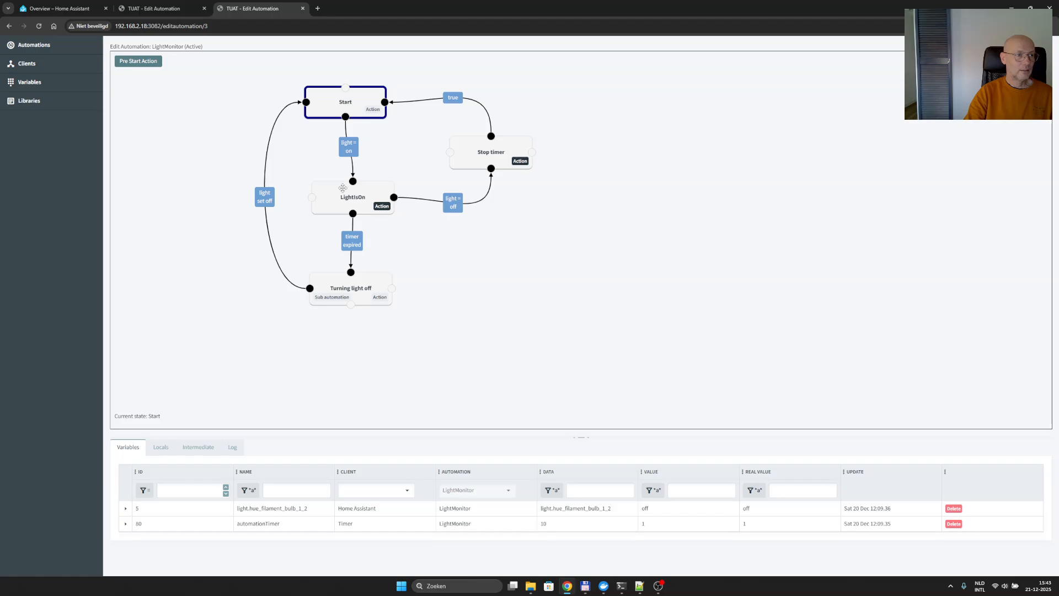
- Examine the LightIsOn state's entry action and the timer expired condition of its transition to Turning light off
click(381, 208)
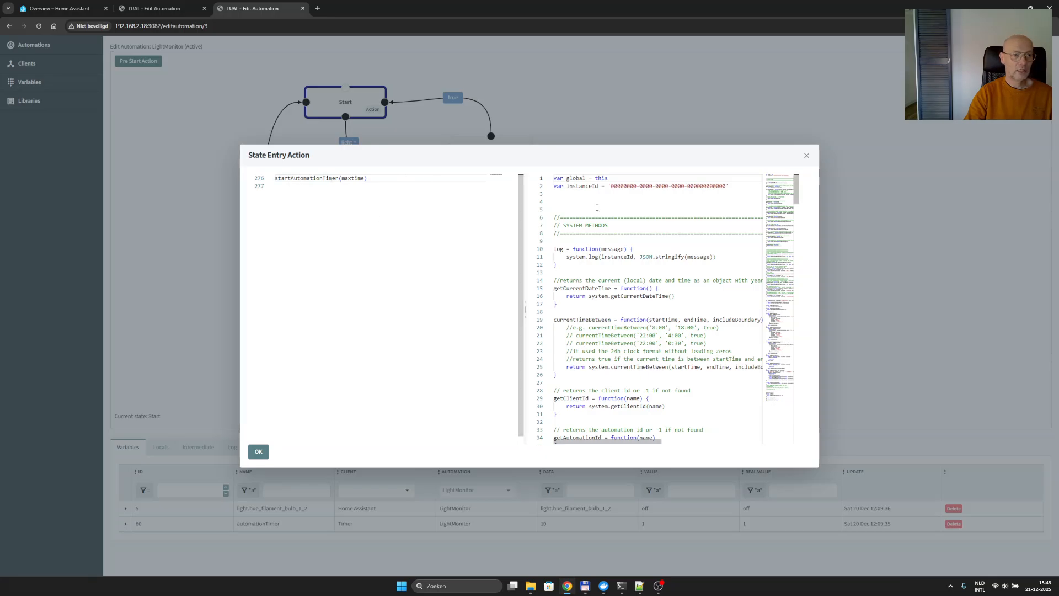
click(806, 156)
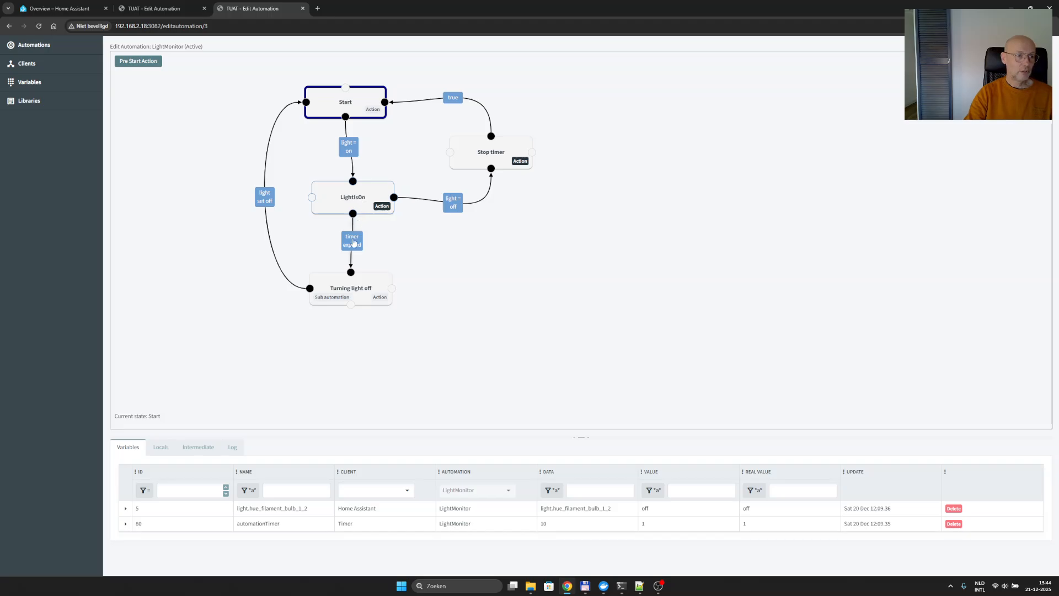
double_click(353, 243)
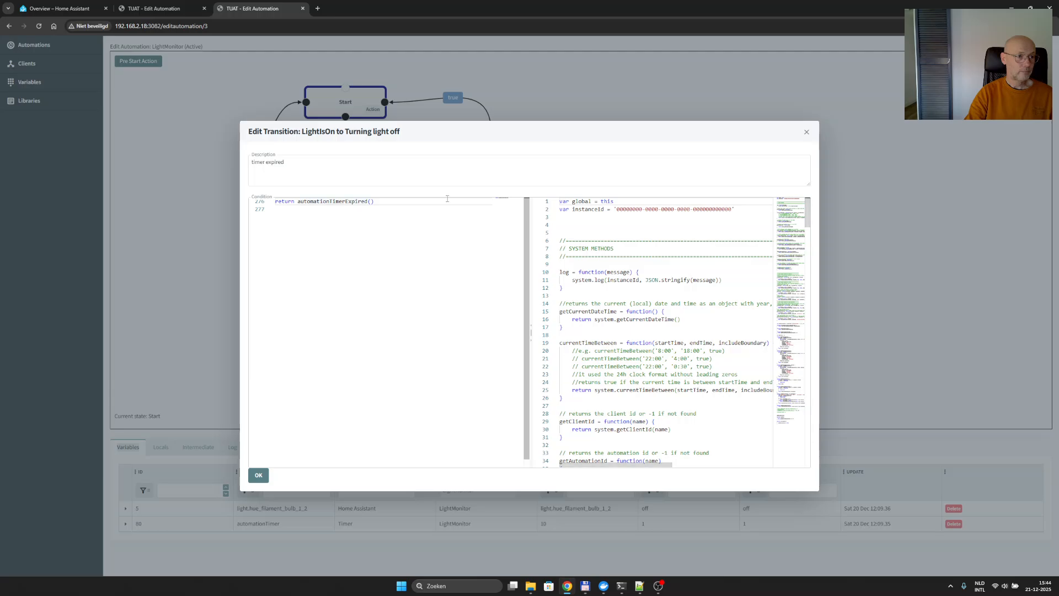
click(806, 132)
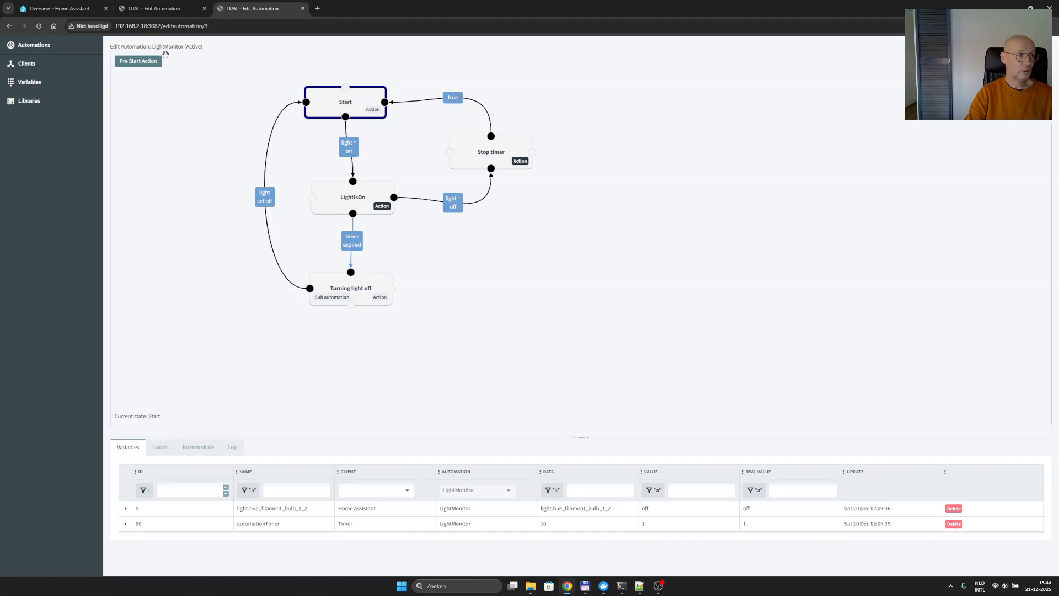
- Open the LightMonitorOffice automation and examine the lightEntity and maxTimeOn variables in its pre start action
click(33, 45)
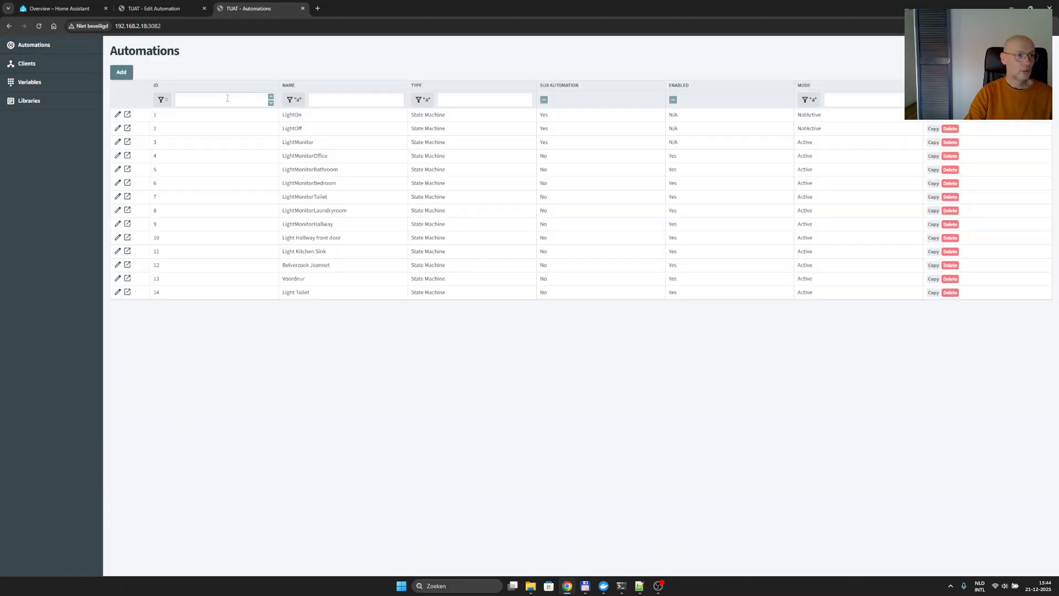
click(309, 157)
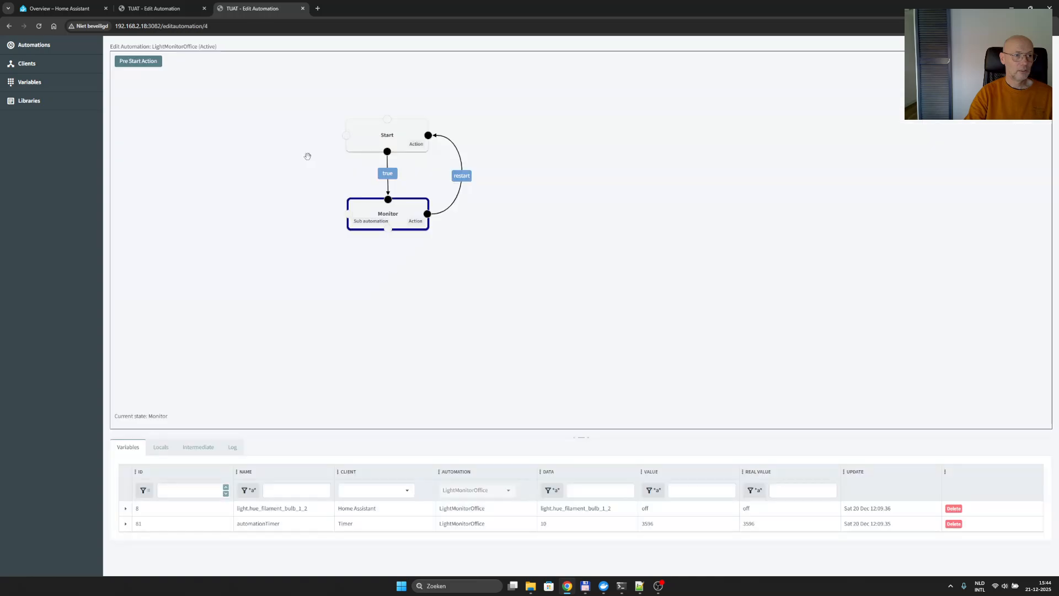
click(33, 45)
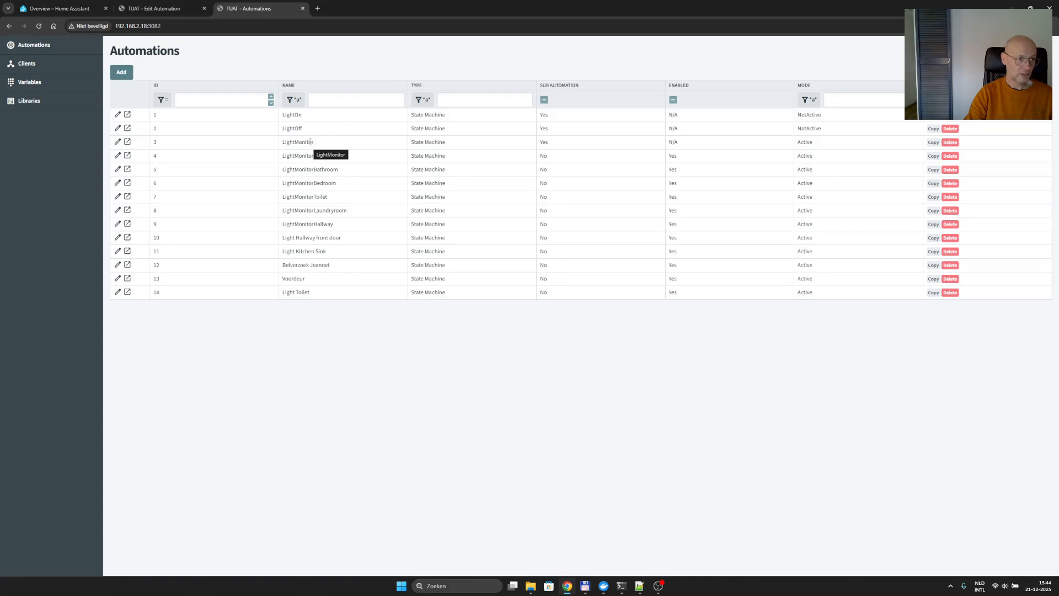
double_click(319, 159)
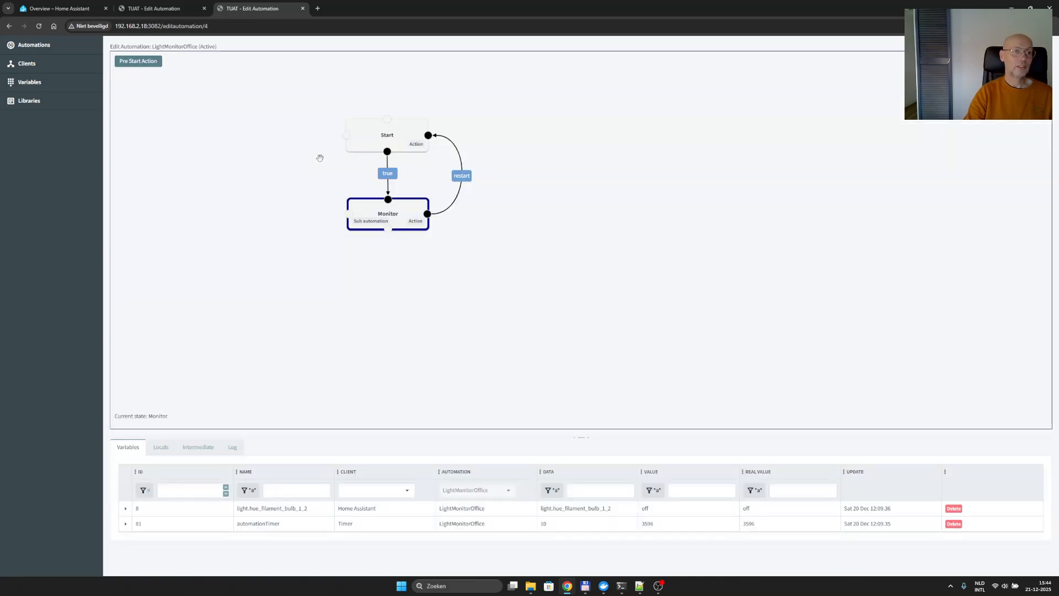
click(139, 62)
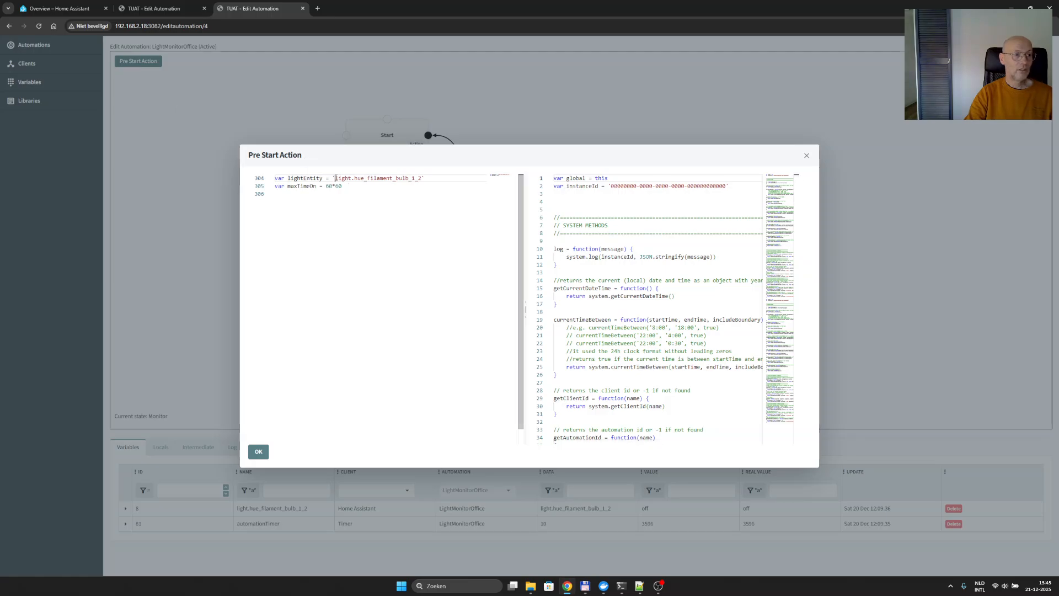
drag(336, 178, 264, 181)
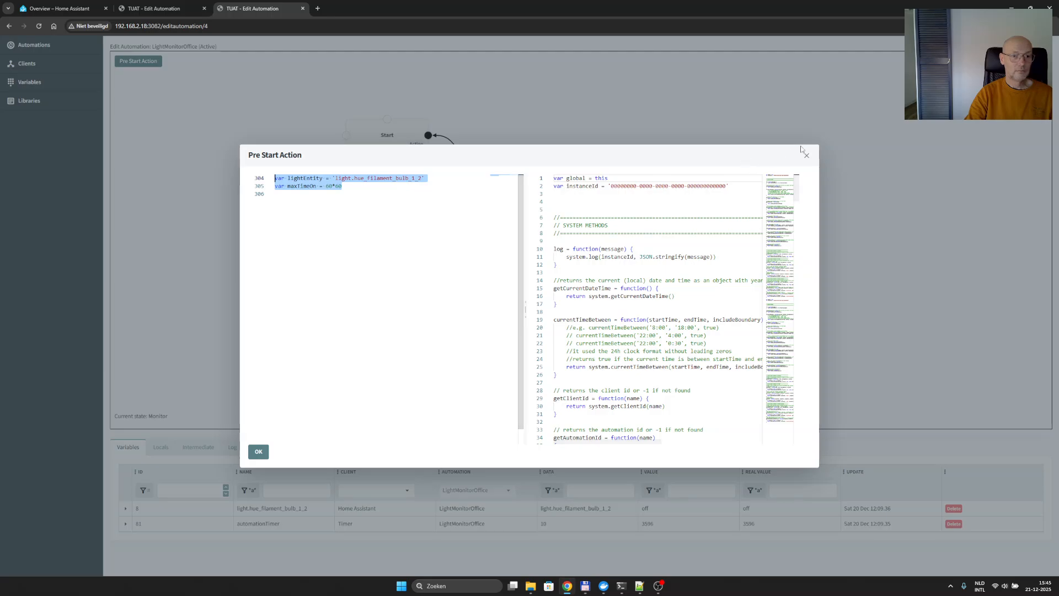
click(806, 155)
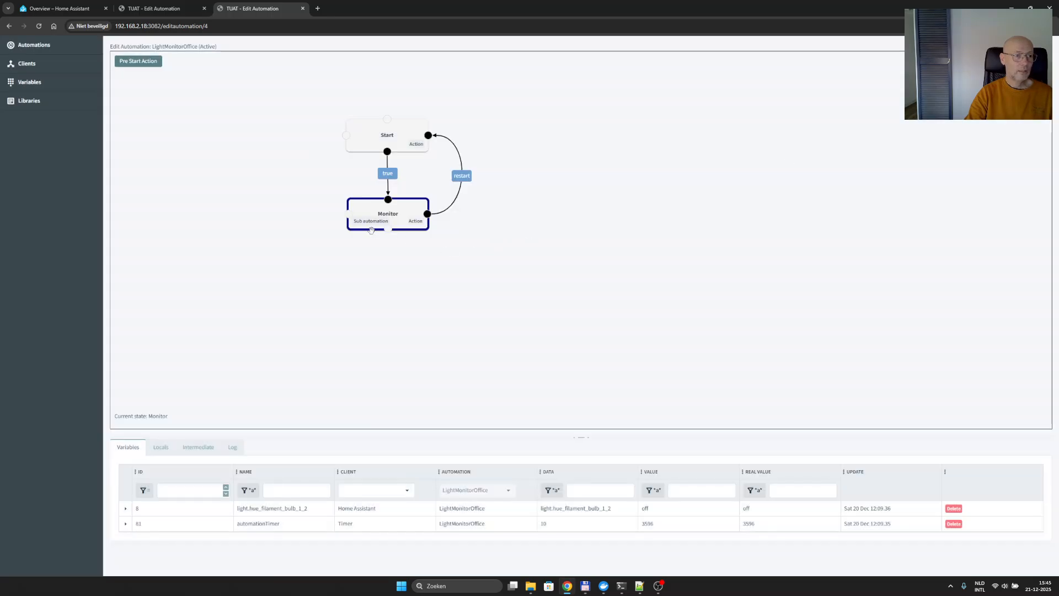
- Examine the Monitor state's sub state machine settings and the condition of the restart transition back to Start
double_click(406, 206)
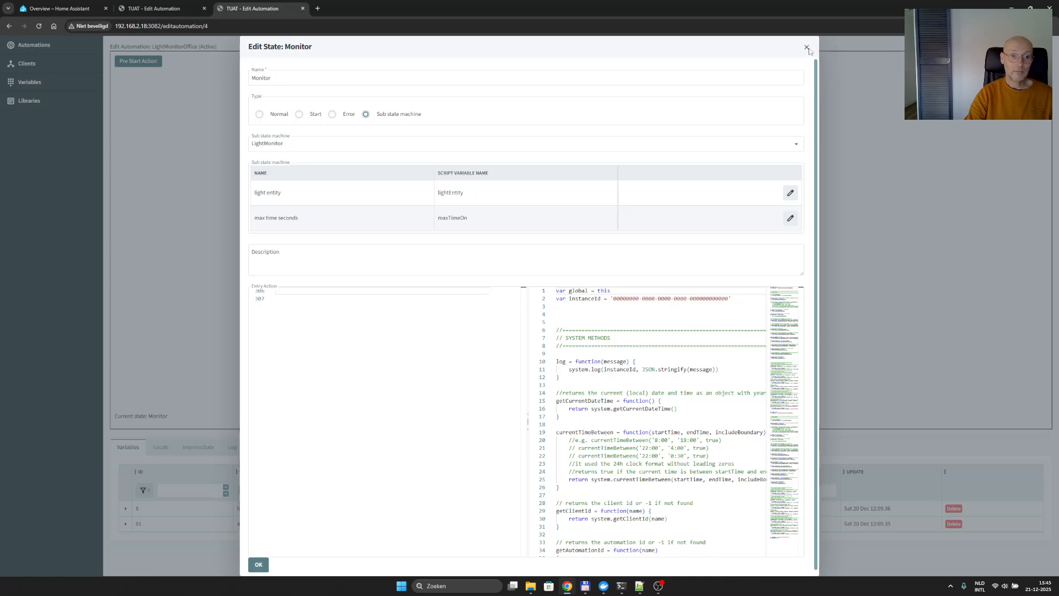
click(807, 49)
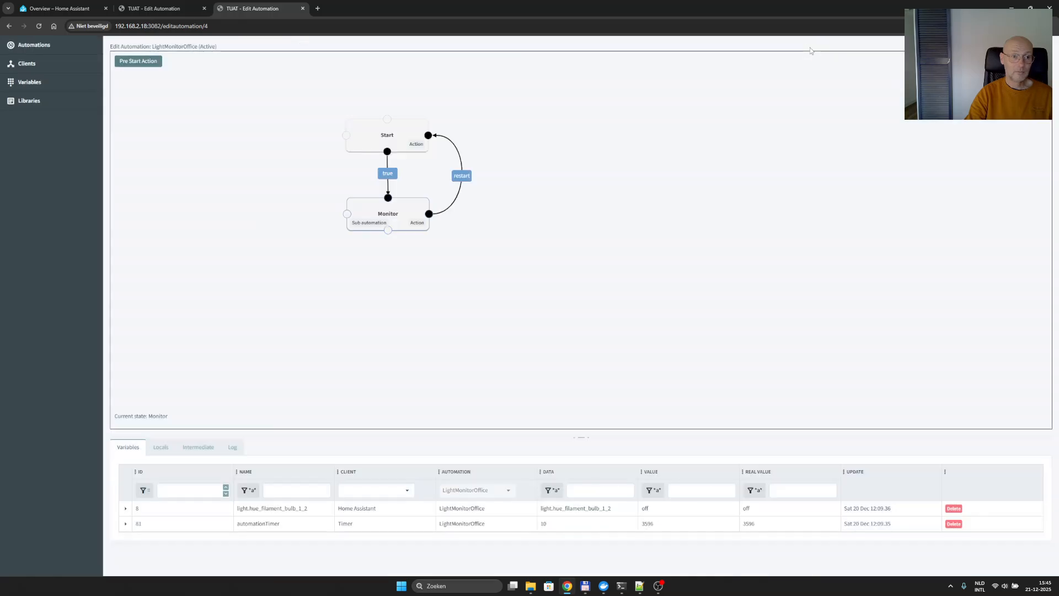
click(462, 177)
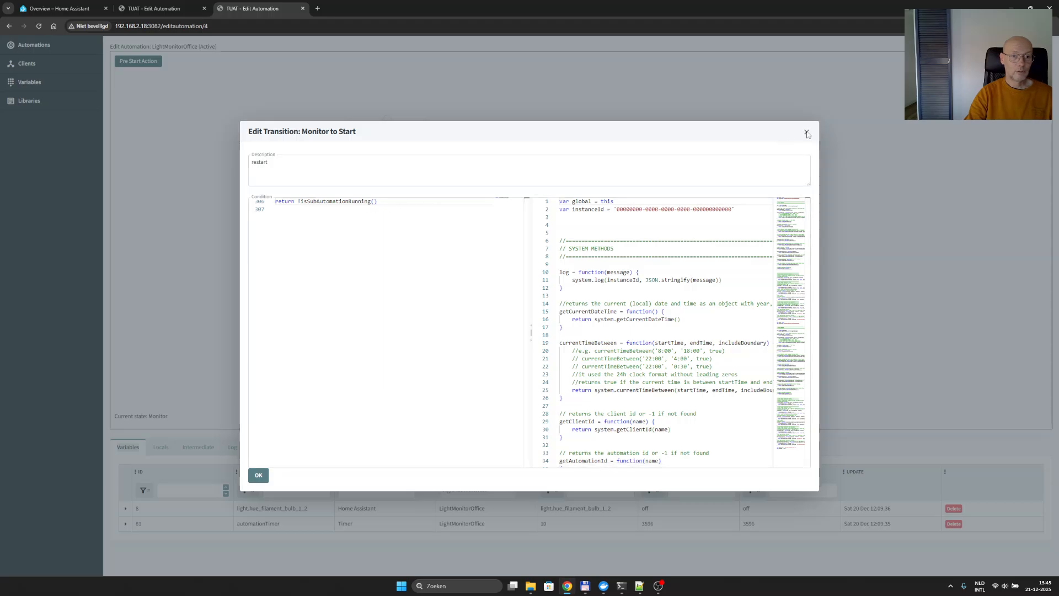
click(806, 133)
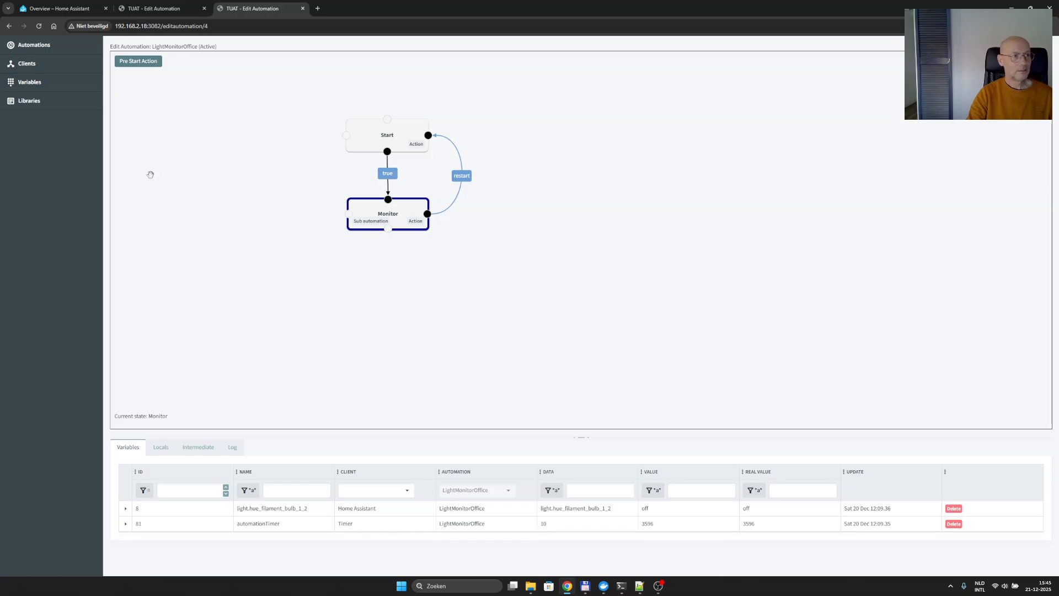
- Duplicate the LightMonitorOffice automation from the automations overview and delete the copy
click(47, 45)
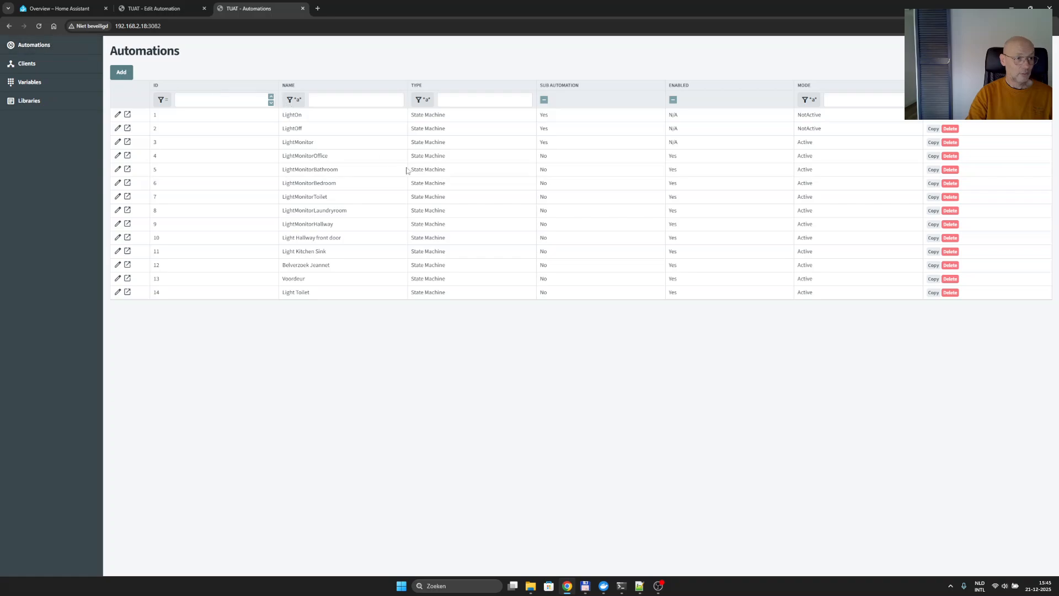
click(934, 156)
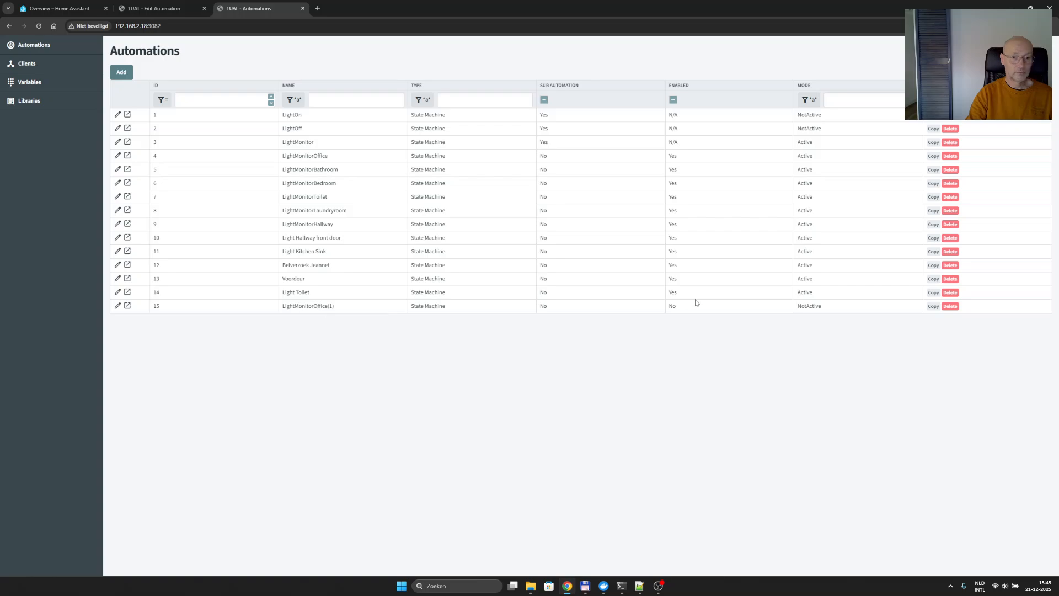
click(950, 305)
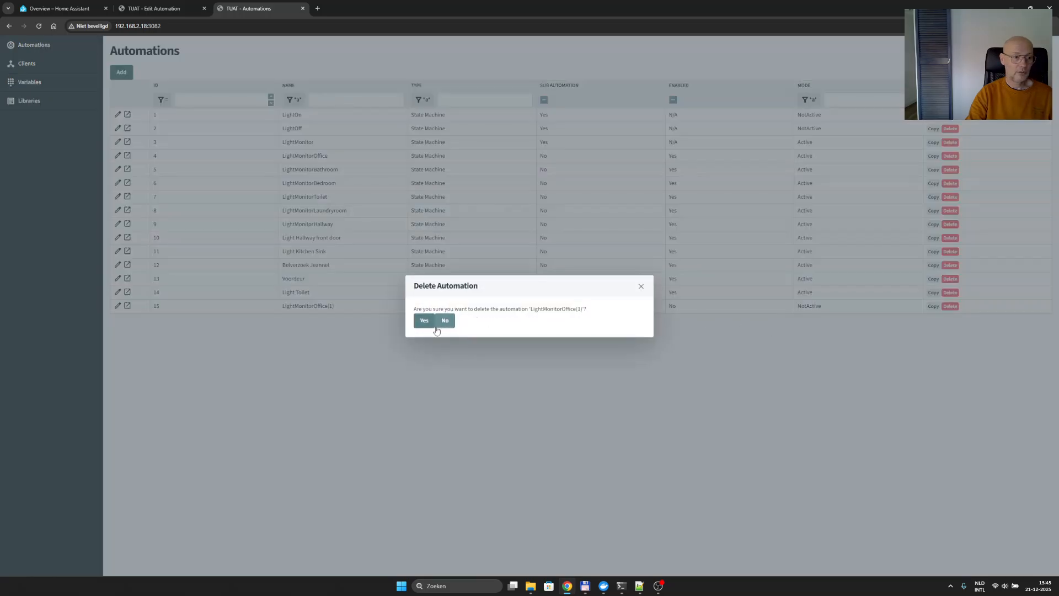
click(424, 320)
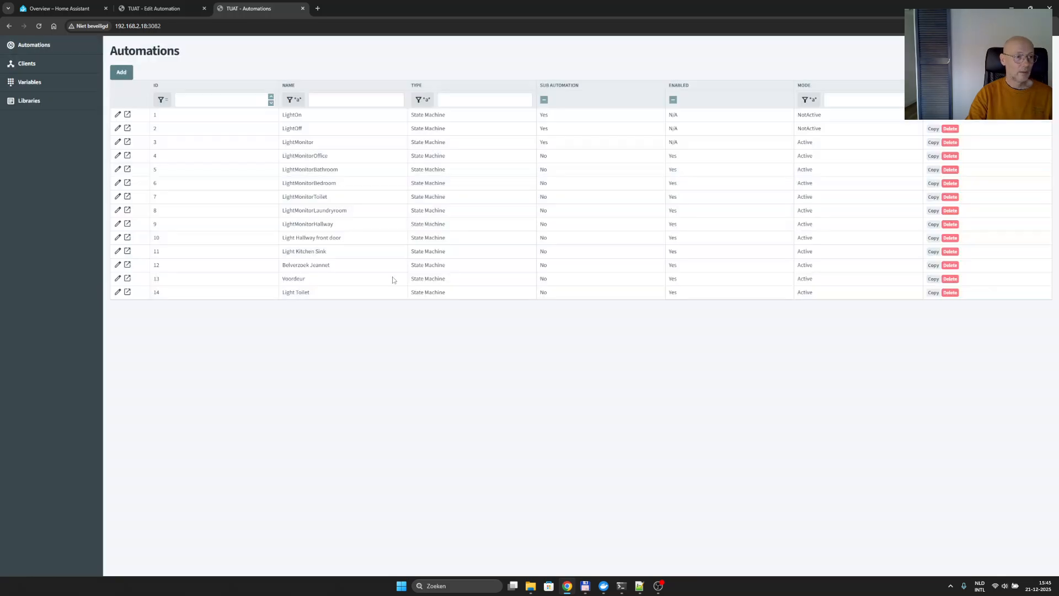
- Examine the lightEntity value in LightMonitorBathroom's pre start action, then return to the automations overview
click(326, 168)
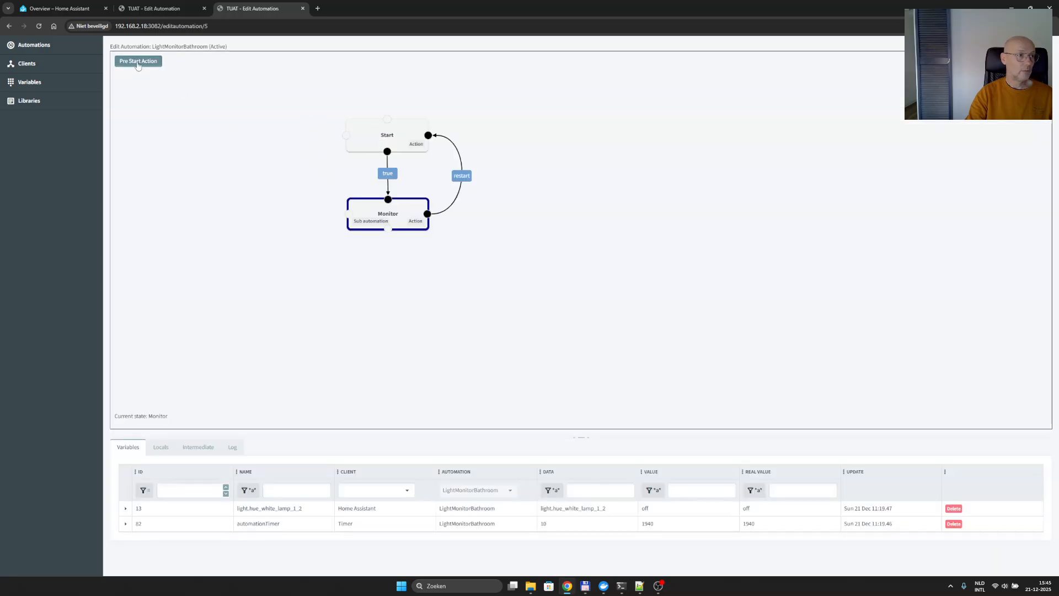
click(138, 62)
drag(342, 186, 416, 179)
click(342, 179)
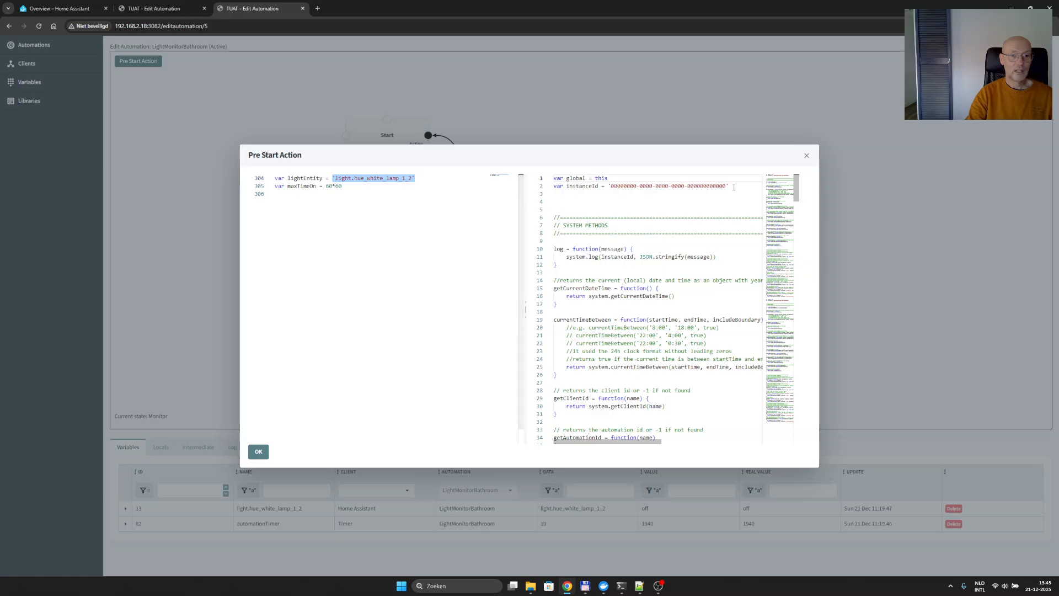
click(806, 157)
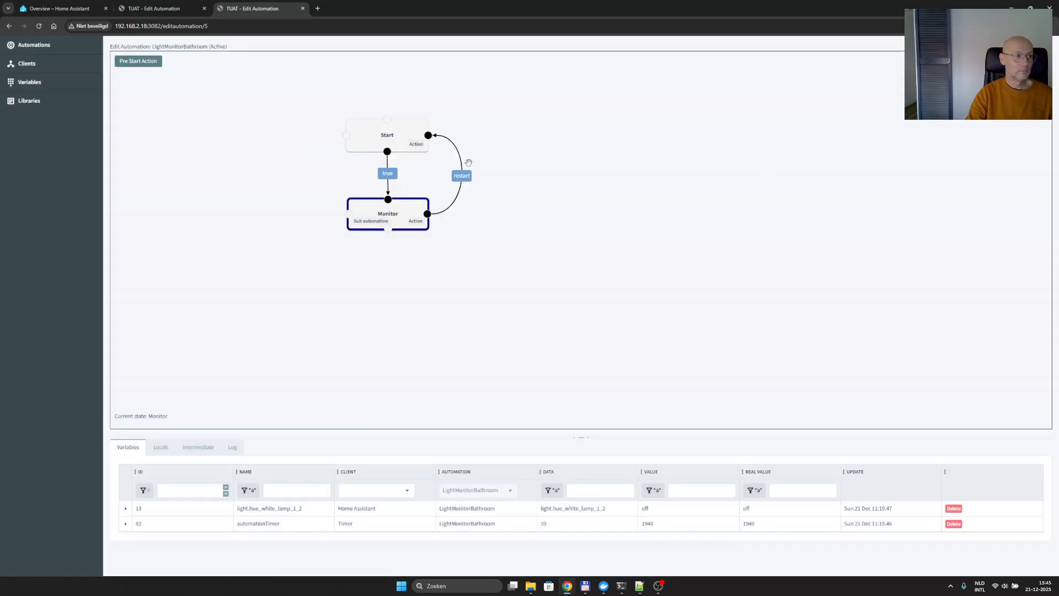
click(39, 46)
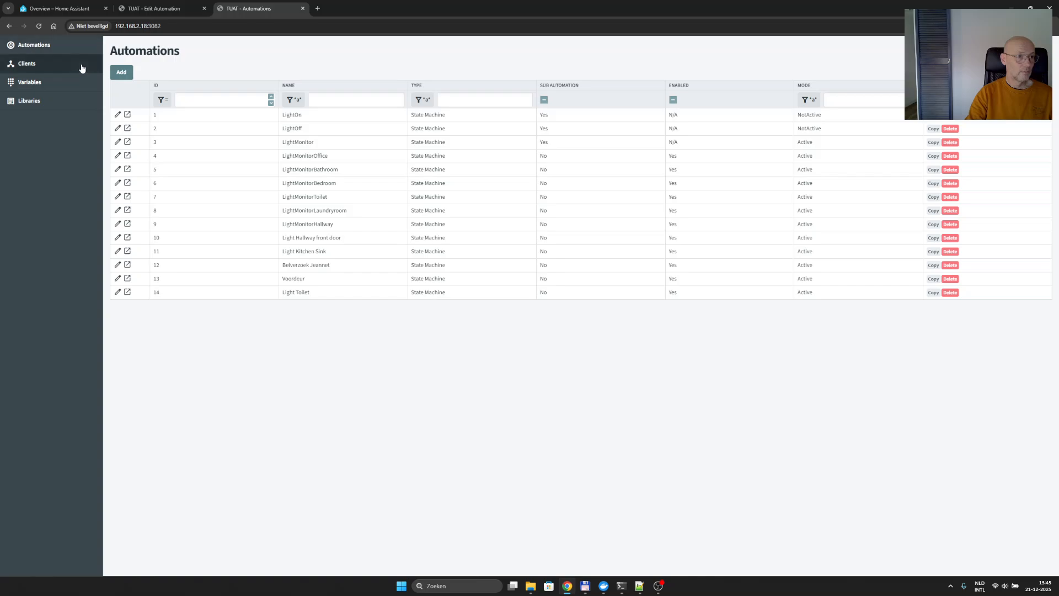